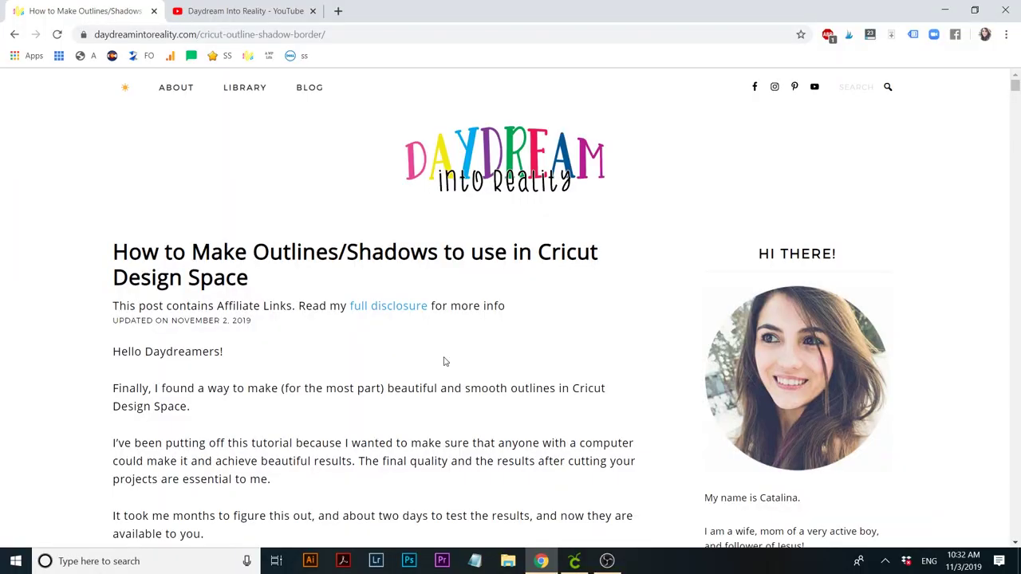
- Look through the blog post on making outlines and shadows for its example images
{"action": "left_click", "coordinate": [1015, 421]}
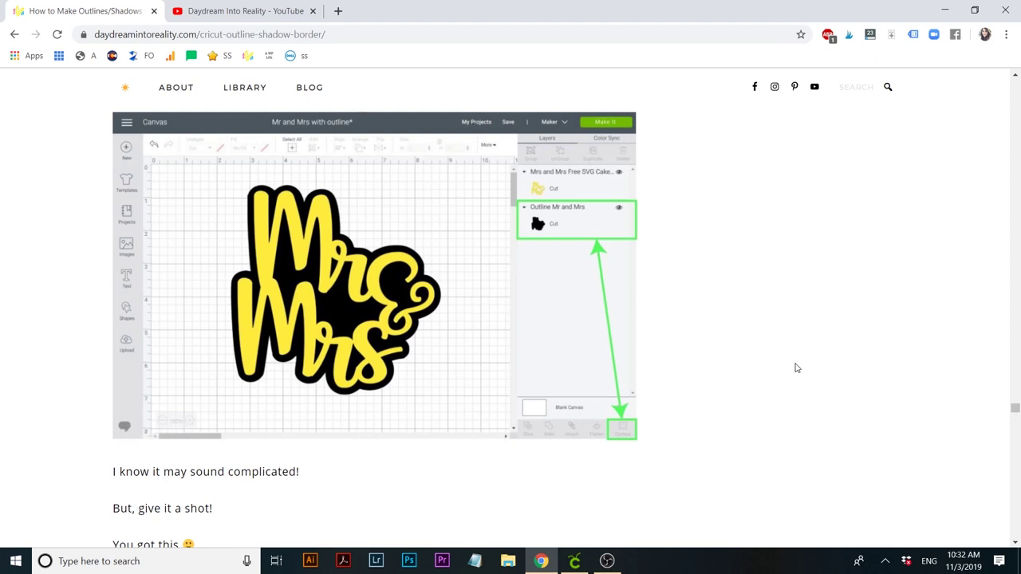
{"action": "scroll", "coordinate": [902, 431], "scroll_direction": "down", "scroll_amount": 6}
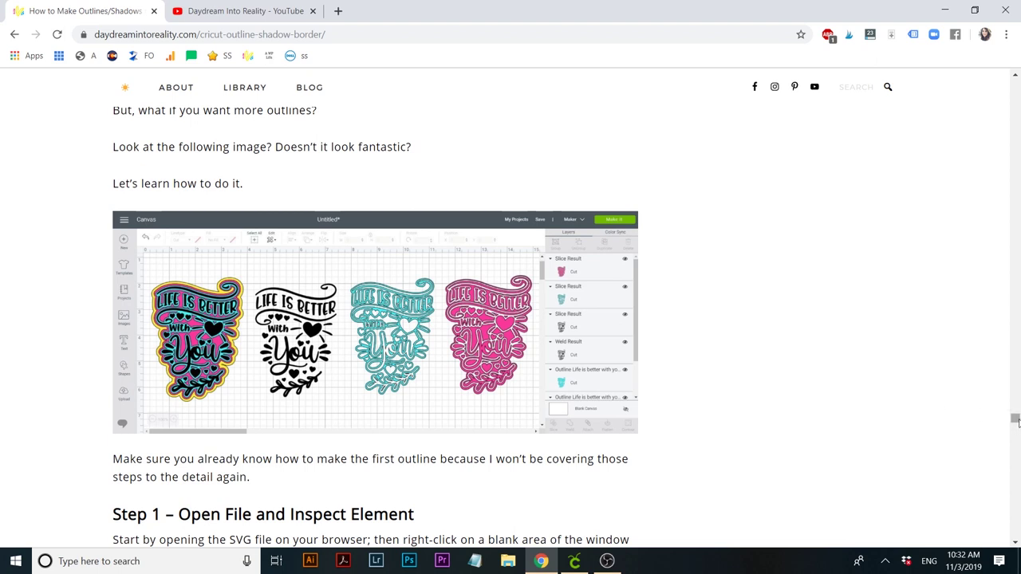
{"action": "left_click_drag", "start_coordinate": [1015, 419], "coordinate": [1011, 505]}
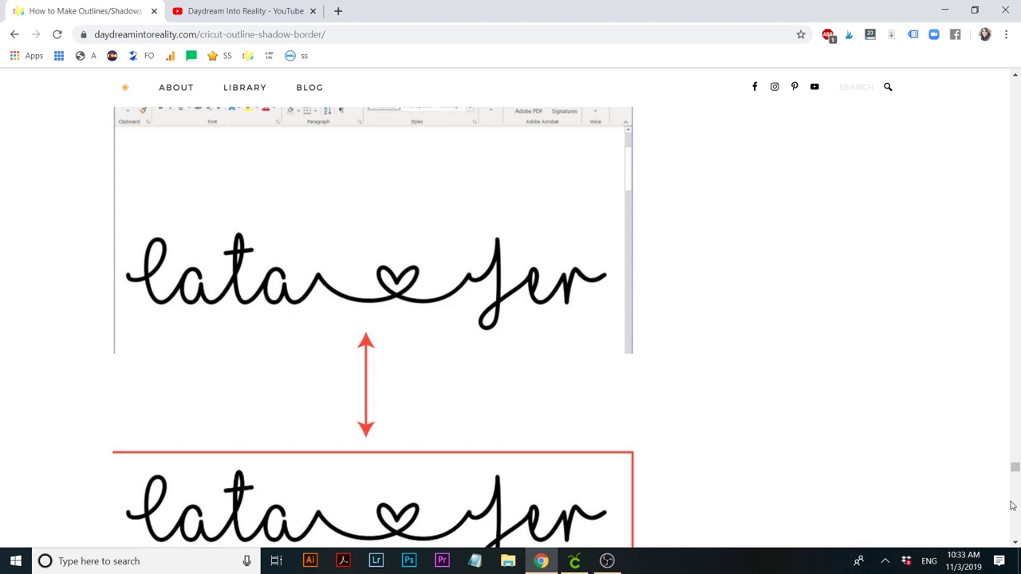
- In Cricut Design Space, insert the striped cat outline from the "kitty" image results and place a duplicate beside it
{"action": "key", "text": "alt+Tab"}
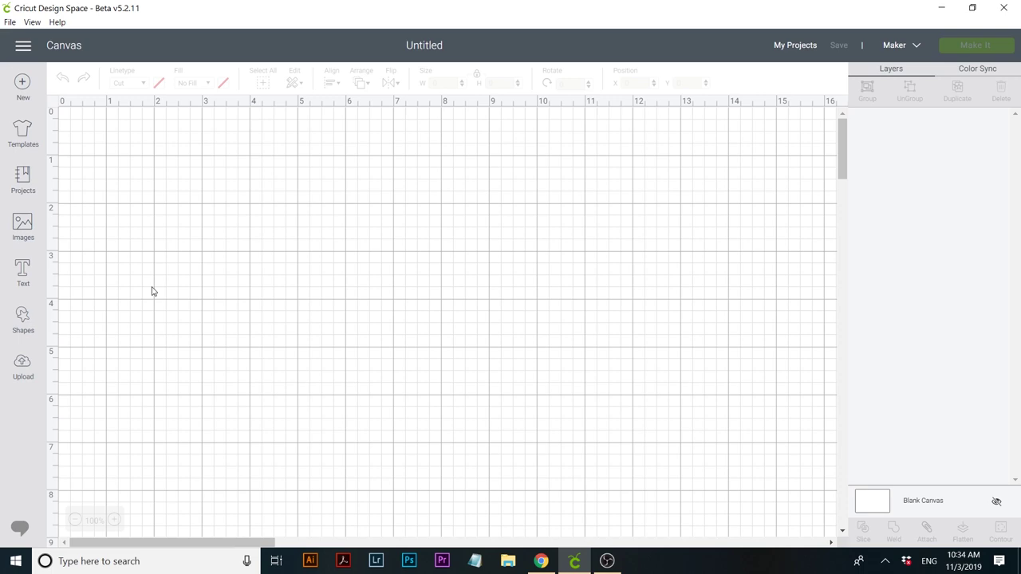
{"action": "left_click", "coordinate": [23, 227]}
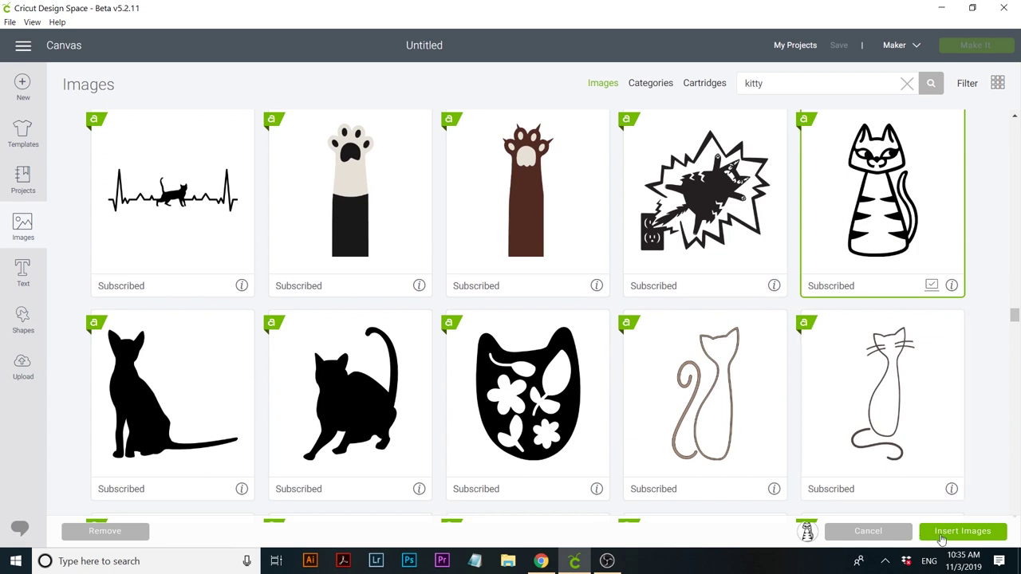
{"action": "left_click", "coordinate": [943, 535]}
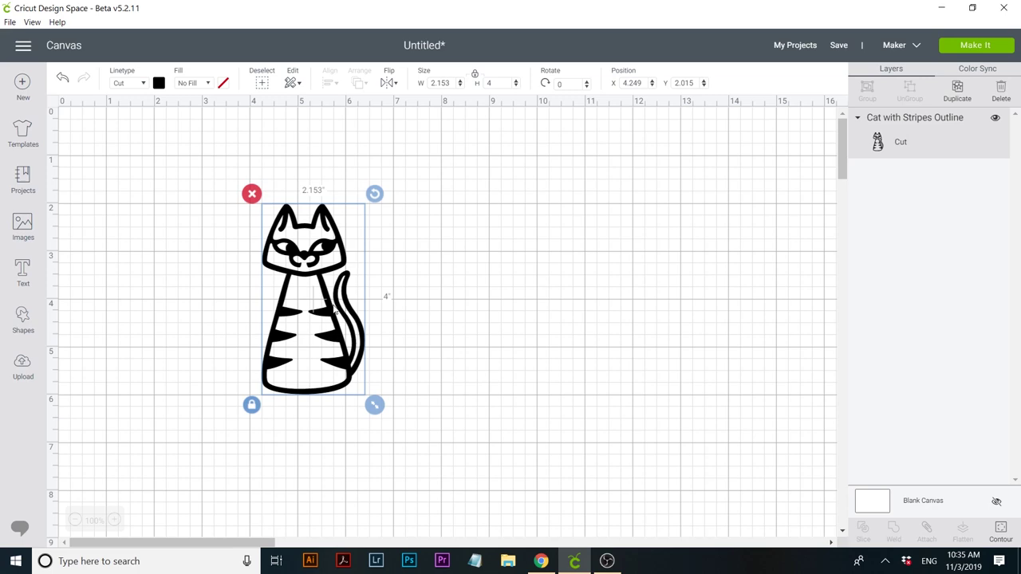
{"action": "left_click", "coordinate": [957, 91]}
{"action": "left_click_drag", "start_coordinate": [382, 342], "coordinate": [516, 321]}
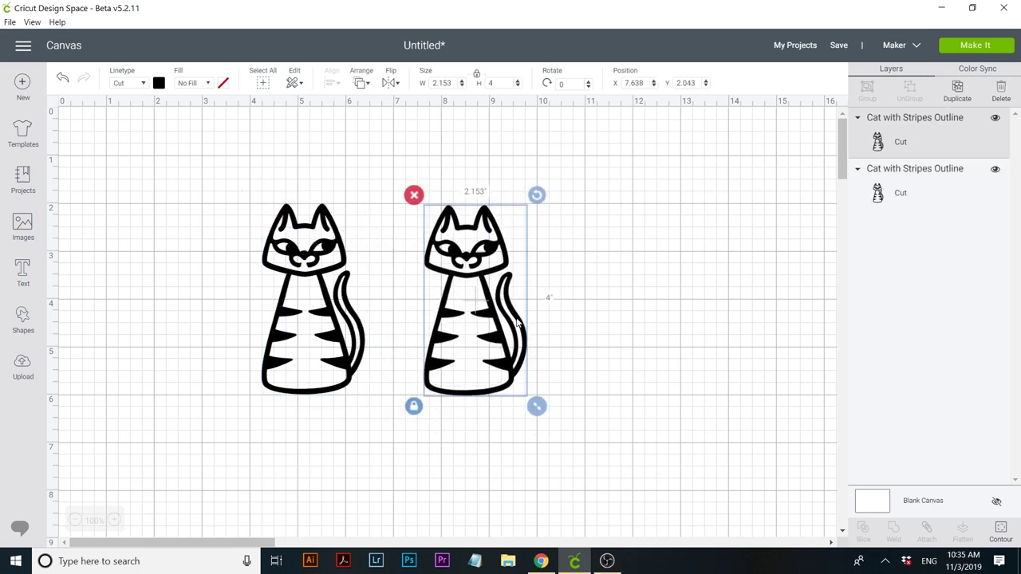
- Hide all contours of the duplicated cat and recolour the solid silhouette yellow
{"action": "left_click", "coordinate": [1000, 529]}
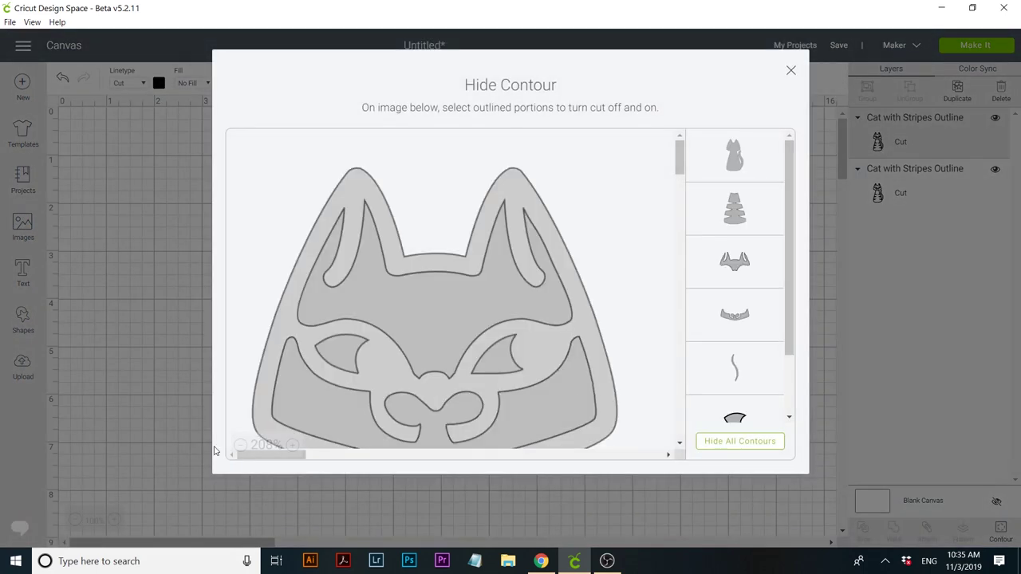
{"action": "left_click", "coordinate": [239, 444]}
{"action": "left_click", "coordinate": [240, 444]}
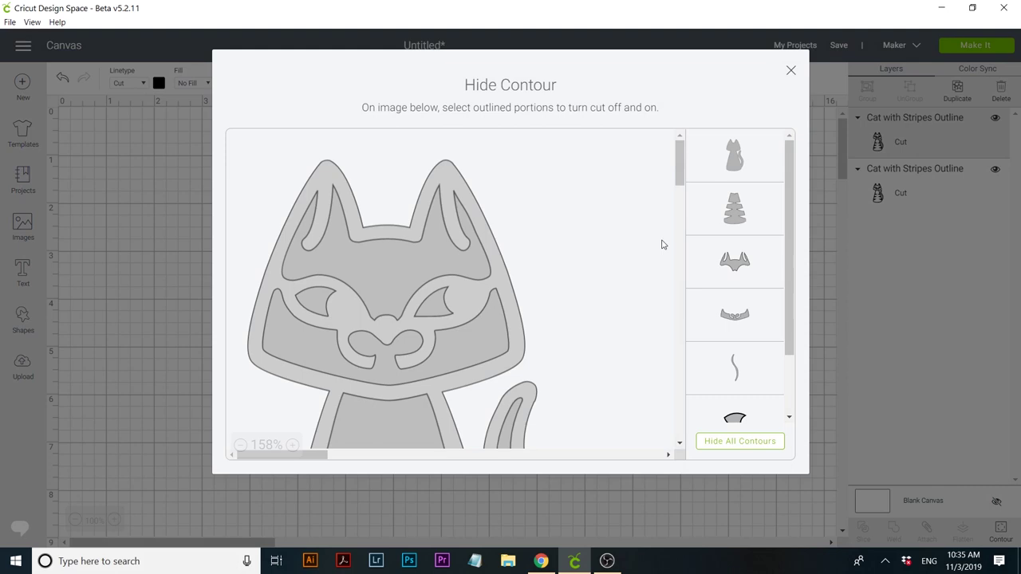
{"action": "left_click", "coordinate": [718, 444]}
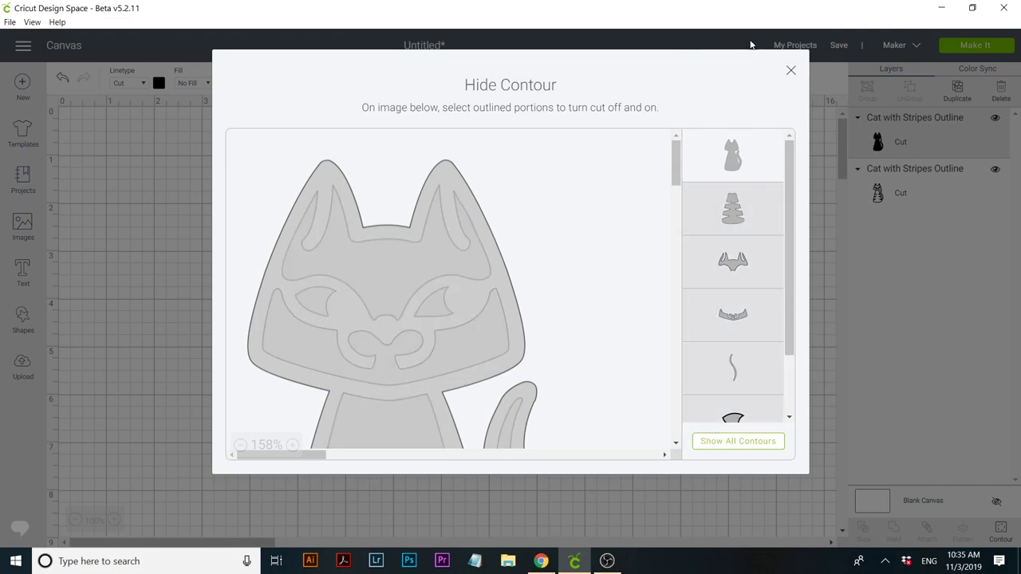
{"action": "left_click", "coordinate": [791, 74]}
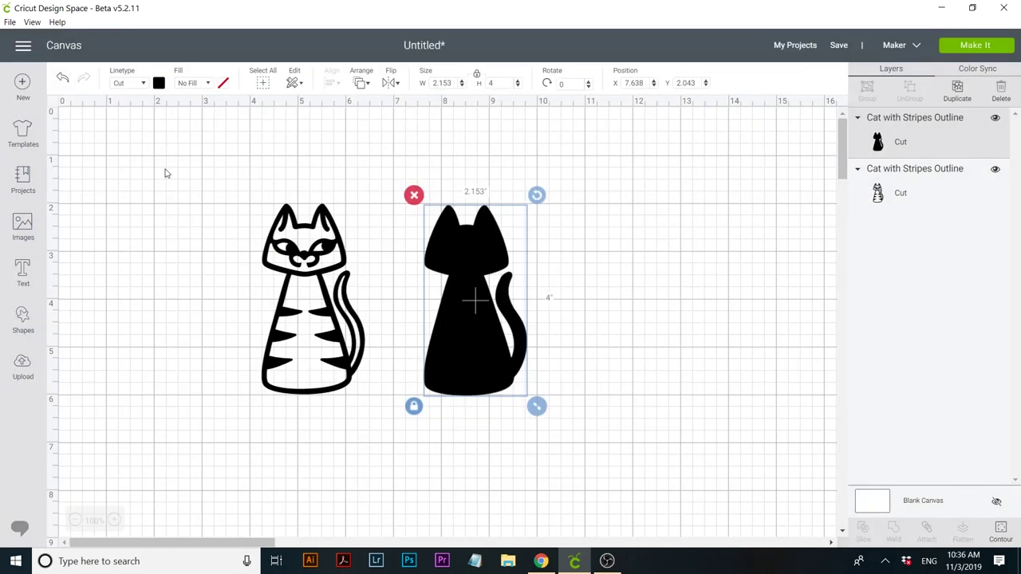
{"action": "left_click", "coordinate": [159, 84]}
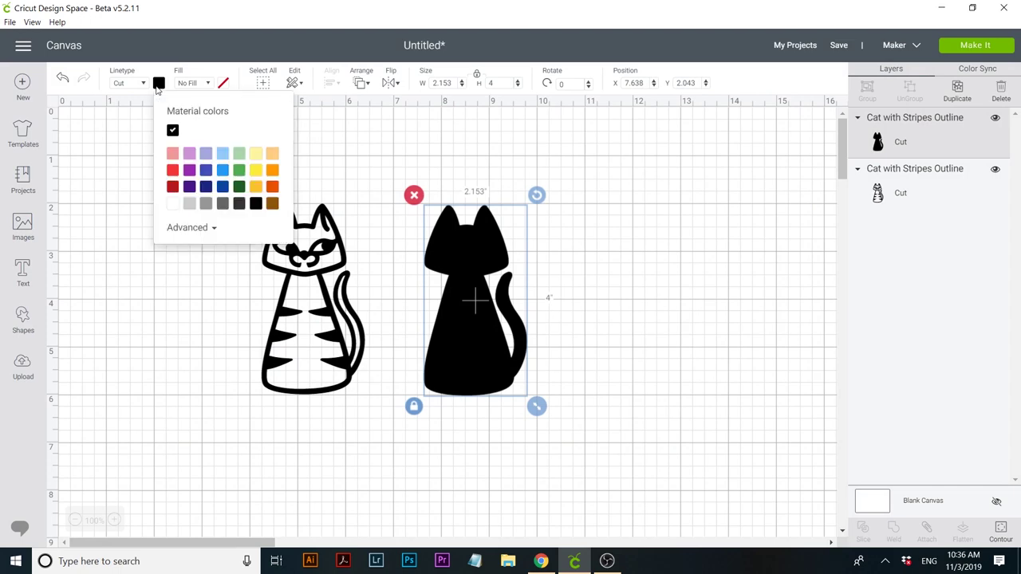
{"action": "left_click", "coordinate": [255, 170]}
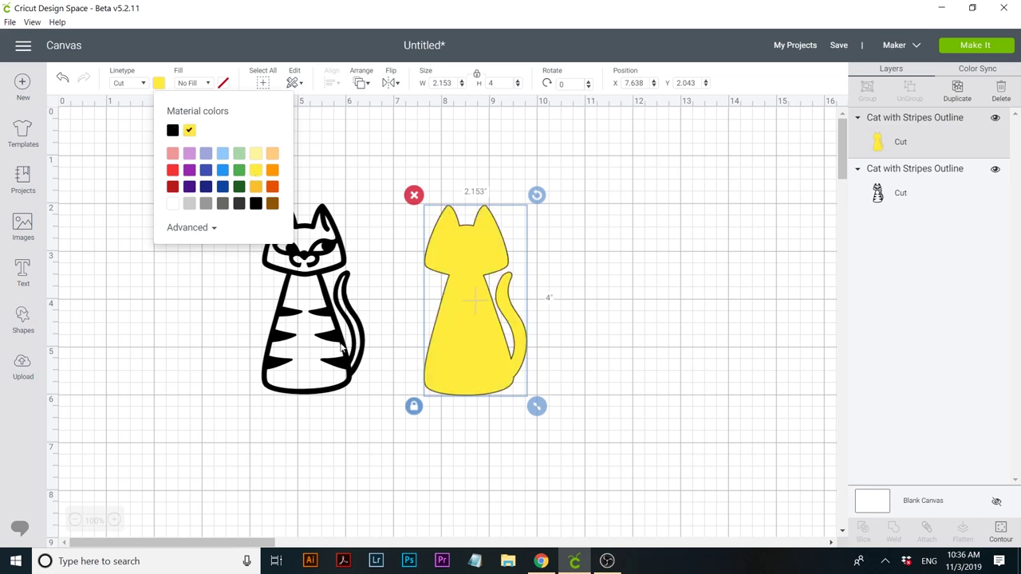
- Move the striped cat's layer above the yellow silhouette's and reposition the cat closer to the silhouette
{"action": "left_click", "coordinate": [279, 370]}
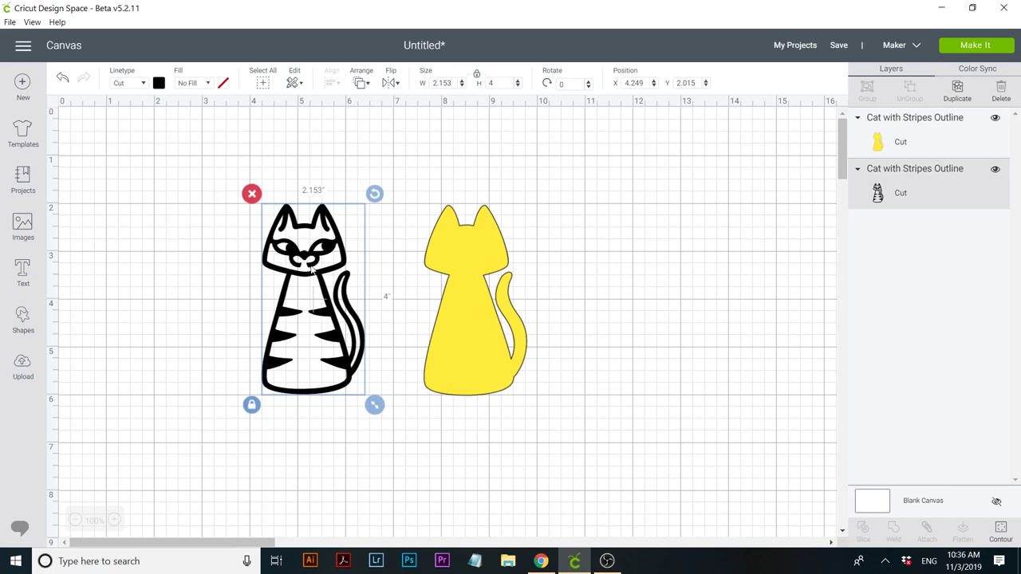
{"action": "left_click_drag", "start_coordinate": [308, 267], "coordinate": [338, 274]}
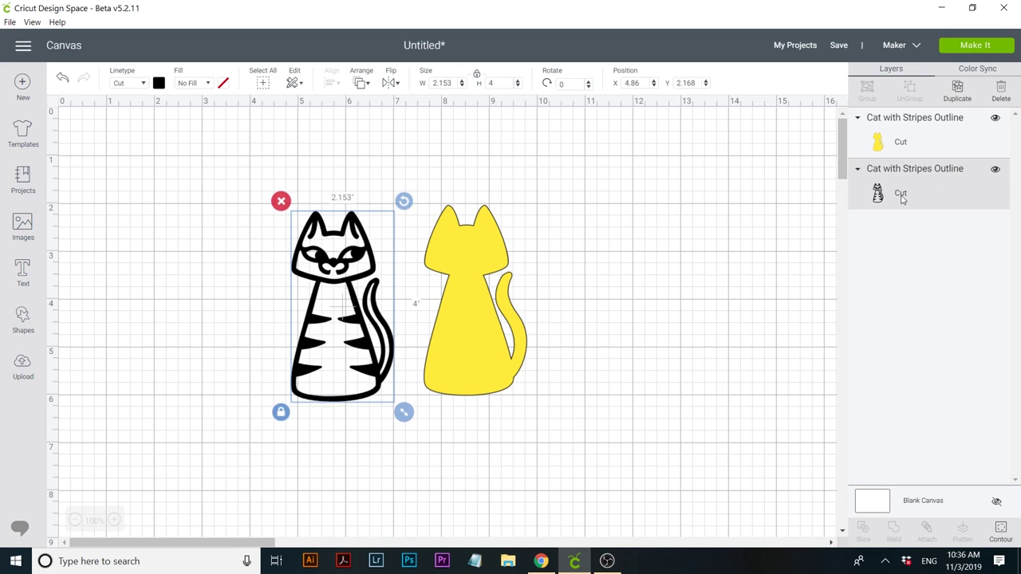
{"action": "mouse_move", "coordinate": [882, 134]}
{"action": "left_mouse_down"}
{"action": "mouse_move", "coordinate": [887, 220]}
{"action": "mouse_move", "coordinate": [882, 120]}
{"action": "left_mouse_up"}
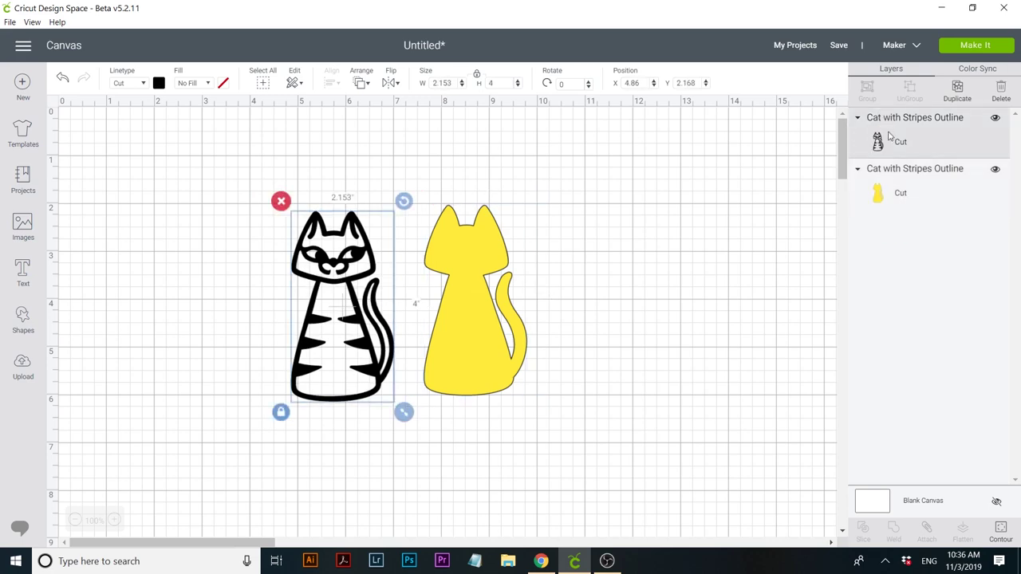
{"action": "left_click_drag", "start_coordinate": [322, 284], "coordinate": [344, 242]}
- Enlarge the yellow silhouette to about 2.87 × 5.33 in and overlay the striped cat on it at about 2.6 × 4.83 in
{"action": "left_click", "coordinate": [468, 297]}
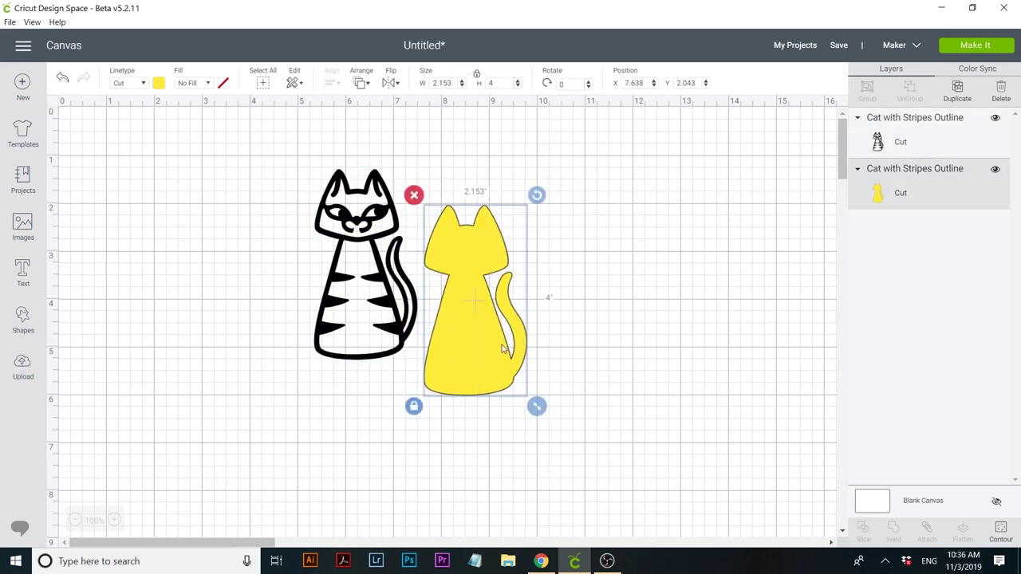
{"action": "left_click_drag", "start_coordinate": [537, 408], "coordinate": [596, 476]}
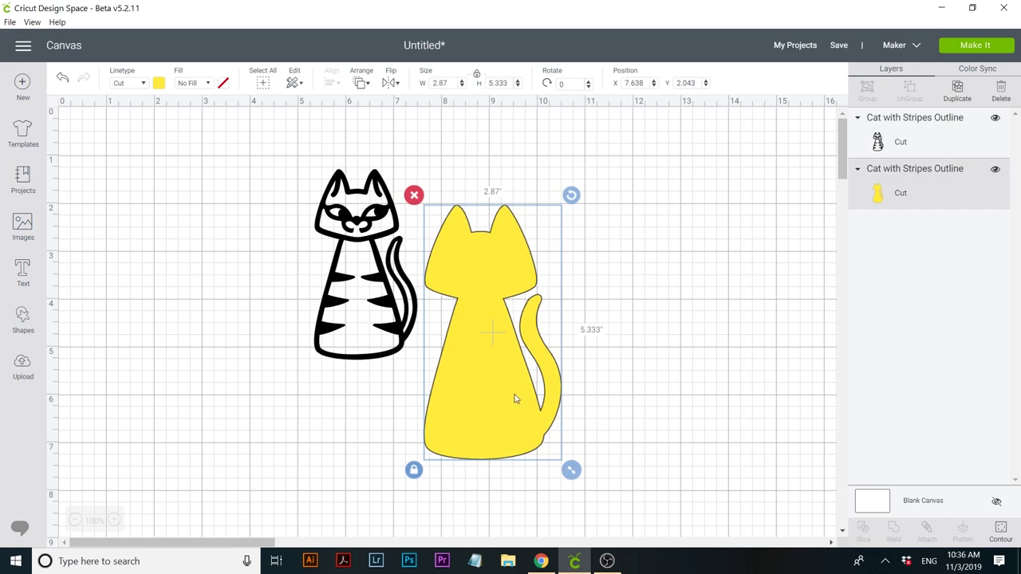
{"action": "left_click_drag", "start_coordinate": [515, 394], "coordinate": [491, 348]}
{"action": "left_click_drag", "start_coordinate": [387, 348], "coordinate": [559, 419]}
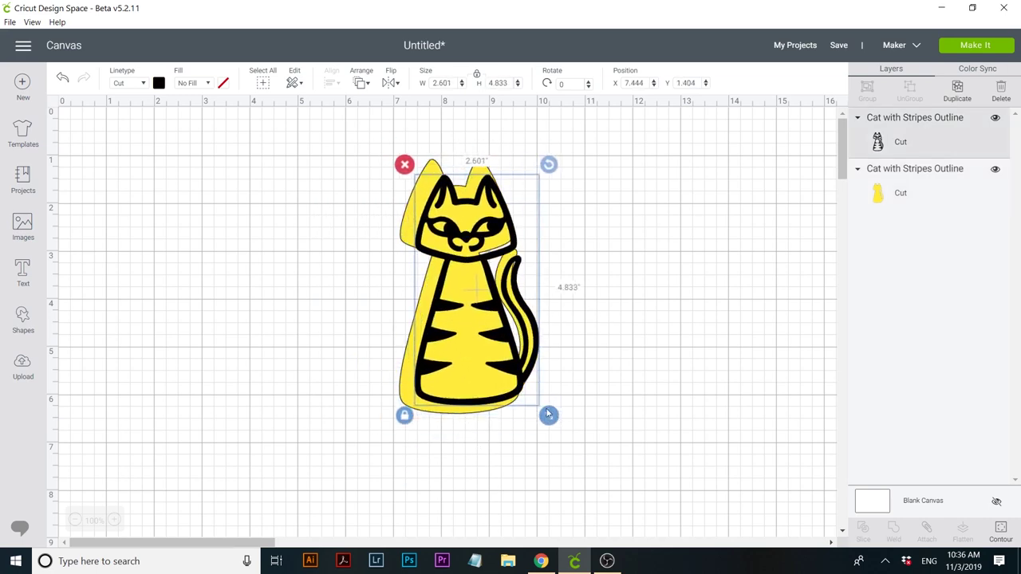
{"action": "left_click_drag", "start_coordinate": [503, 368], "coordinate": [493, 368]}
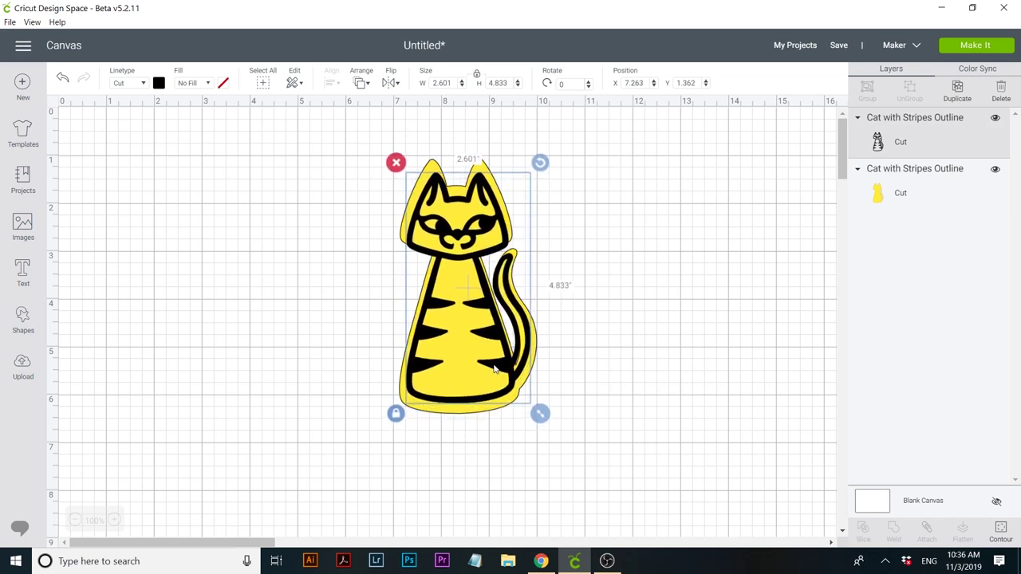
- Move the striped cat off the yellow silhouette and set the silhouette's height to 4.833 in with proportions locked
{"action": "left_click_drag", "start_coordinate": [494, 369], "coordinate": [345, 373]}
{"action": "left_click", "coordinate": [491, 412]}
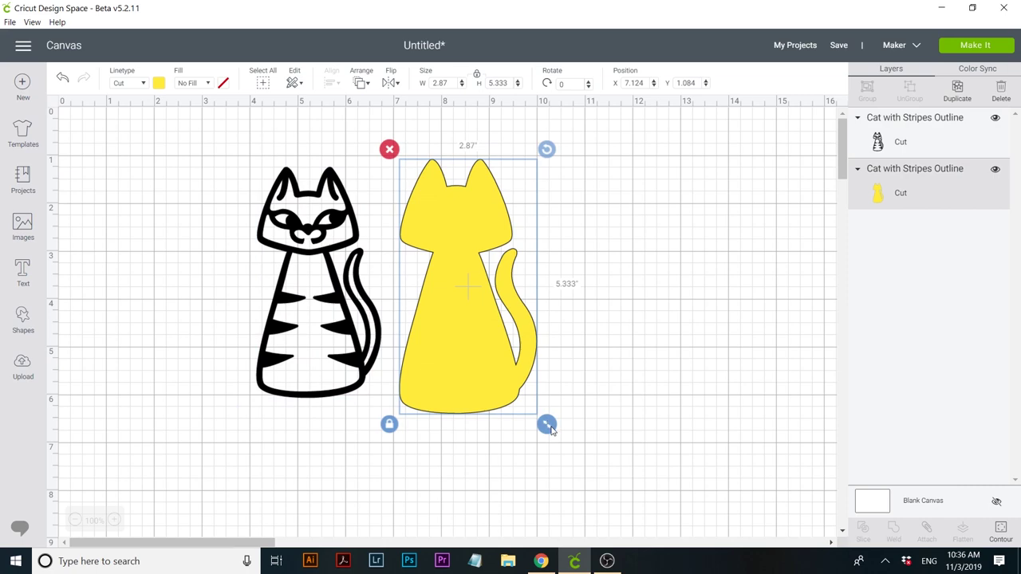
{"action": "left_click_drag", "start_coordinate": [547, 427], "coordinate": [533, 401]}
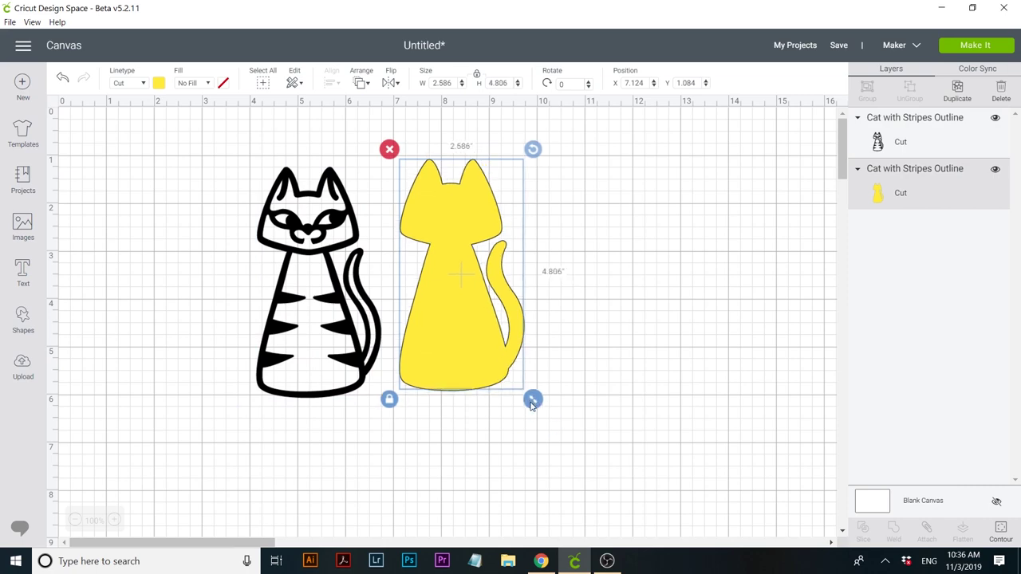
{"action": "left_click", "coordinate": [313, 225]}
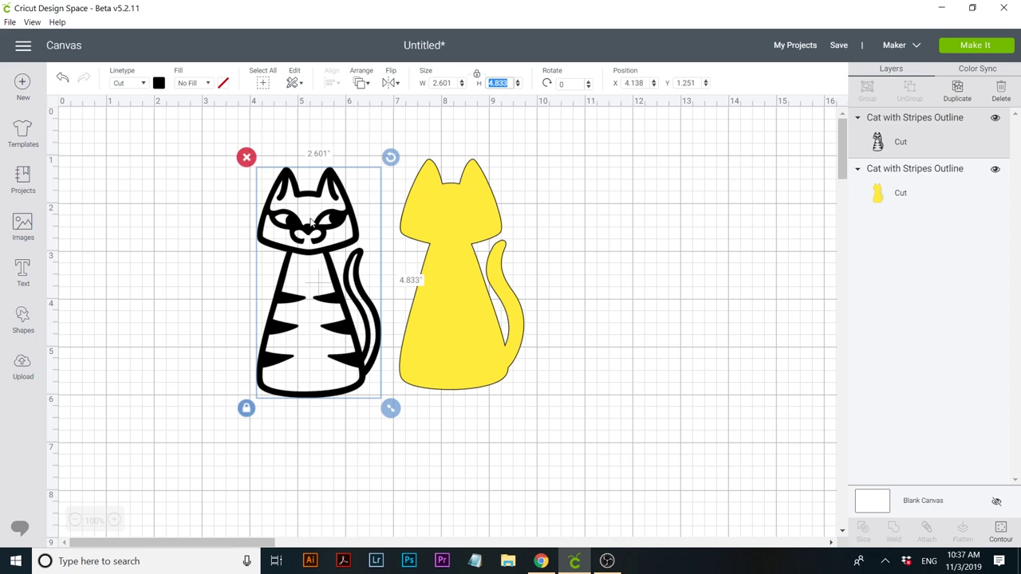
{"action": "key", "text": "Tab"}
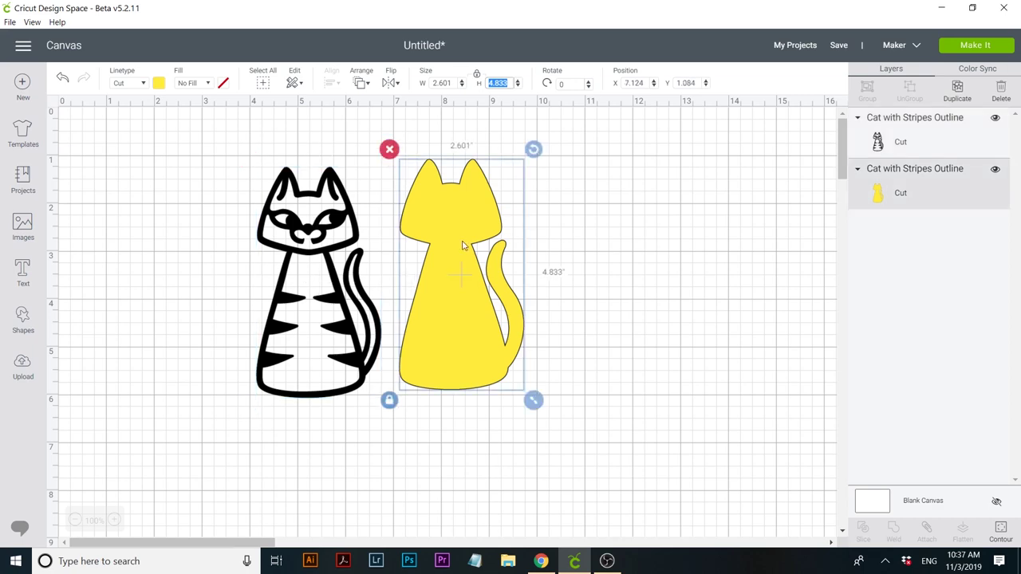
{"action": "left_click", "coordinate": [338, 231]}
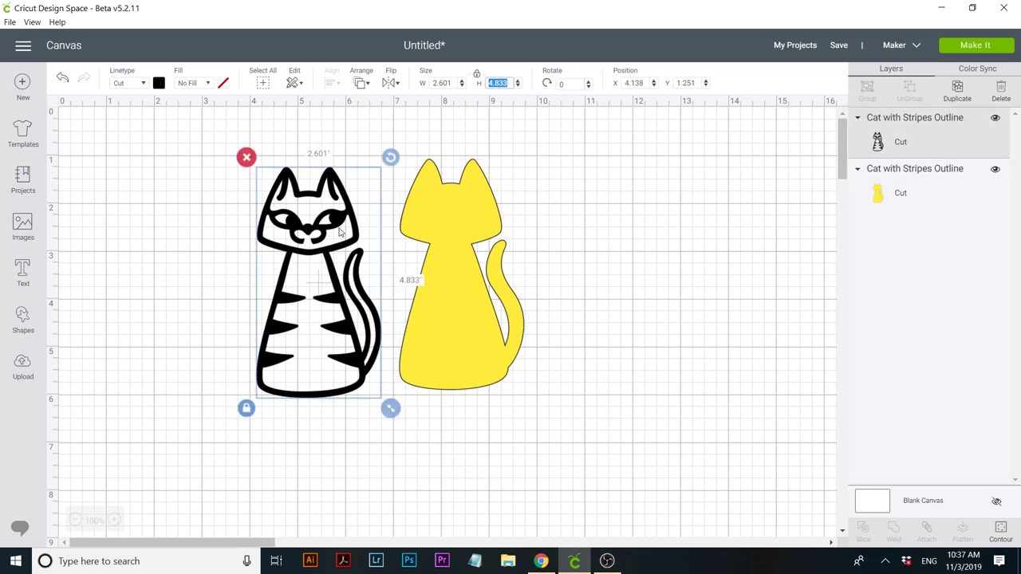
{"action": "left_click", "coordinate": [454, 216]}
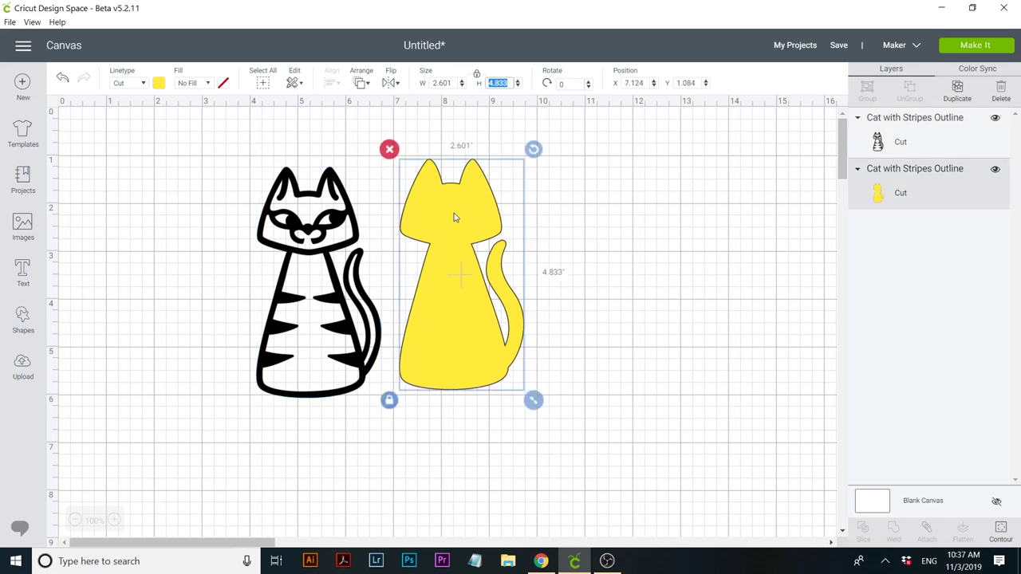
- Duplicate the yellow silhouette into four copies arranged as two overlapping rows of two
{"action": "key", "text": "Right"}
{"action": "mouse_move", "coordinate": [457, 225]}
{"action": "left_mouse_down"}
{"action": "mouse_move", "coordinate": [601, 205]}
{"action": "mouse_move", "coordinate": [452, 207]}
{"action": "left_mouse_up"}
{"action": "left_click", "coordinate": [957, 86]}
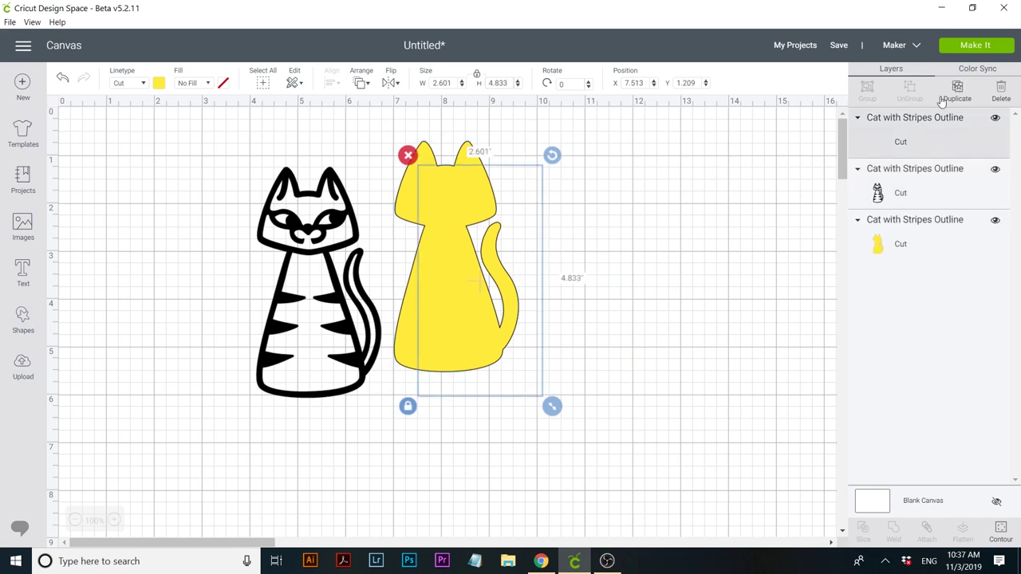
{"action": "left_click_drag", "start_coordinate": [432, 317], "coordinate": [556, 294]}
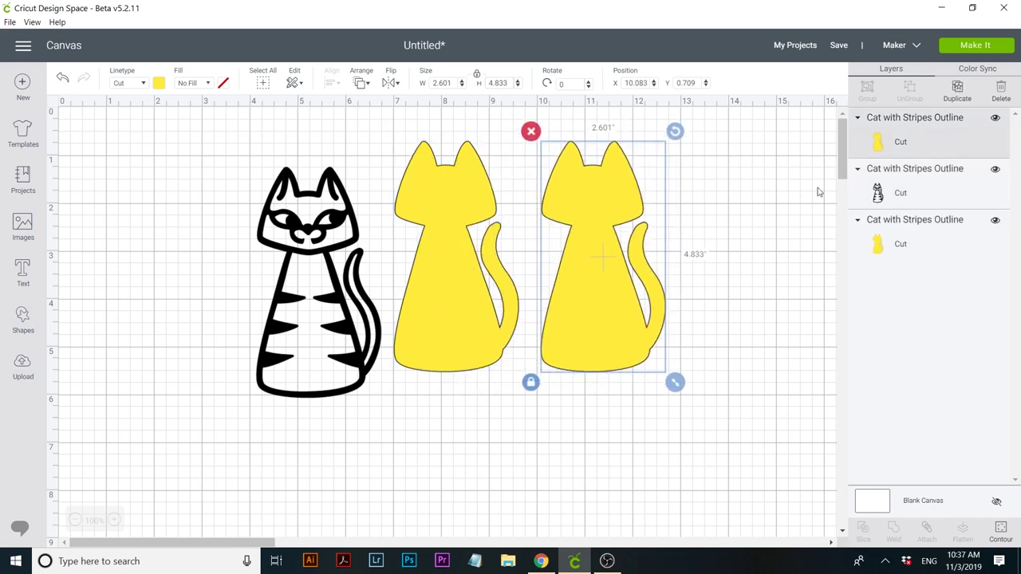
{"action": "left_click_drag", "start_coordinate": [757, 234], "coordinate": [435, 270]}
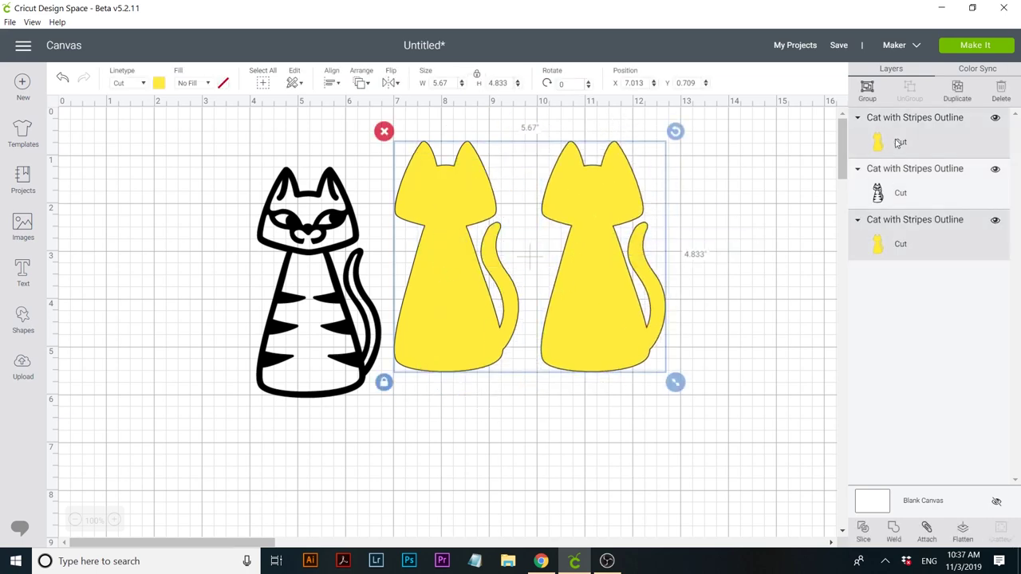
{"action": "left_click", "coordinate": [958, 90]}
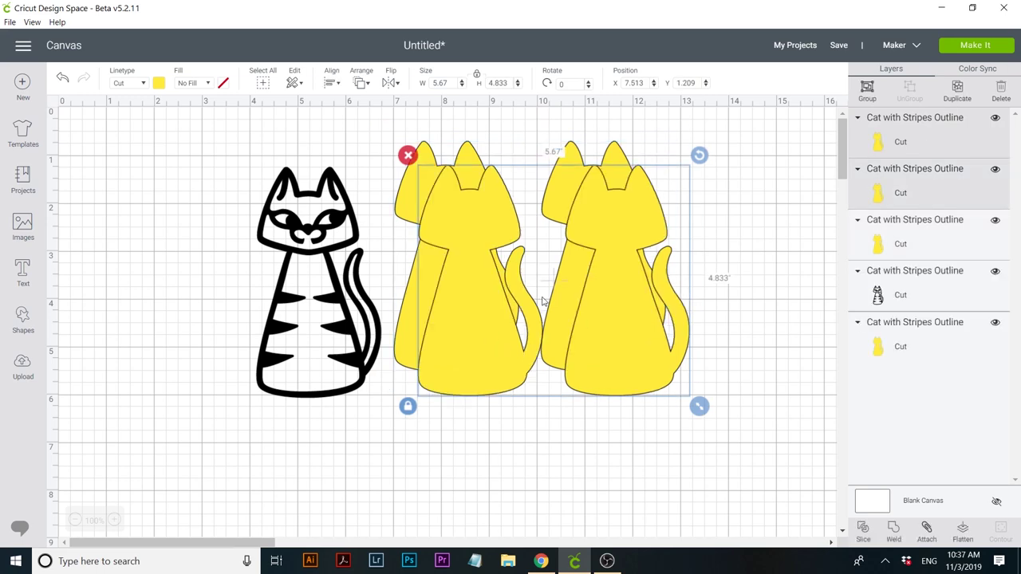
{"action": "left_click_drag", "start_coordinate": [607, 265], "coordinate": [584, 302]}
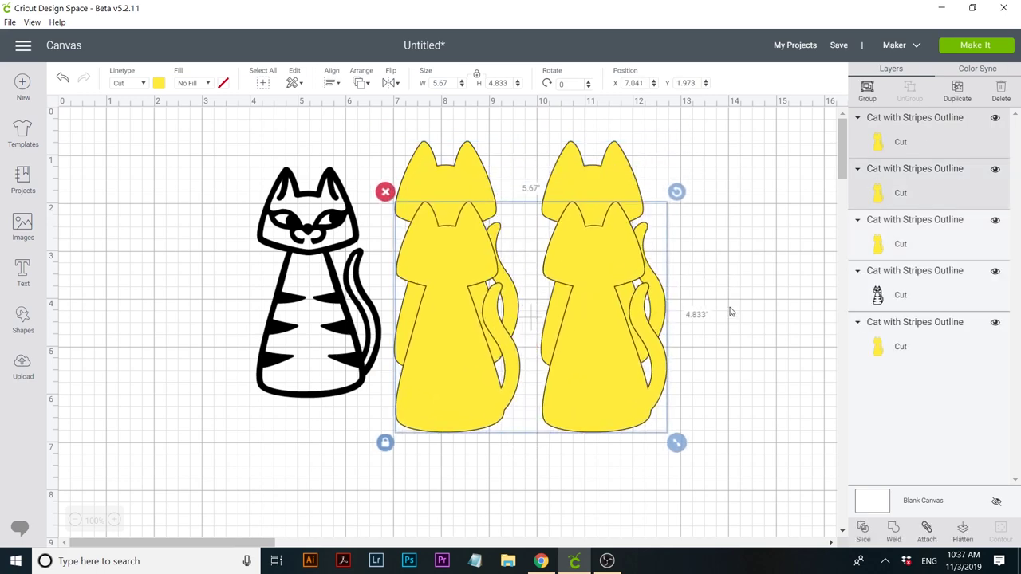
- Send the striped cat to the front of all the yellow silhouettes
{"action": "left_click", "coordinate": [871, 280]}
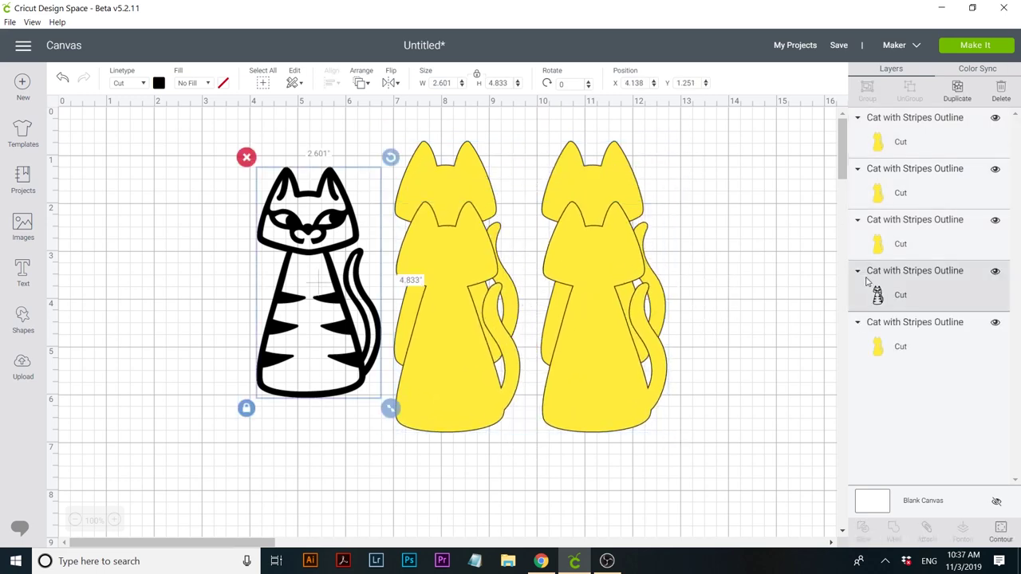
{"action": "right_click", "coordinate": [330, 255]}
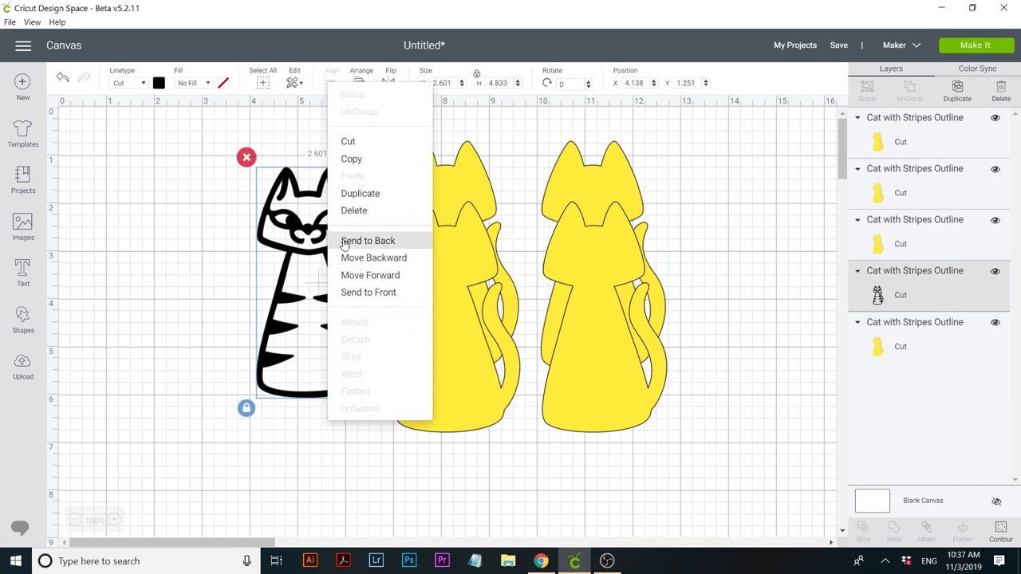
{"action": "left_click", "coordinate": [368, 292]}
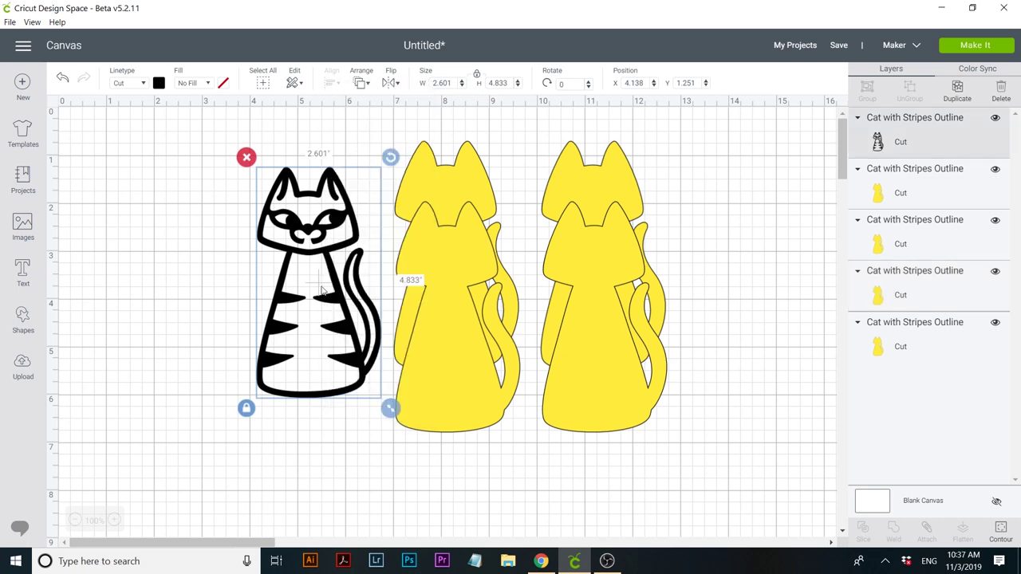
- Center the striped cat and all four yellow silhouettes on each other and move the stack to about X 6.666, Y 1.841 in
{"action": "left_click", "coordinate": [264, 83]}
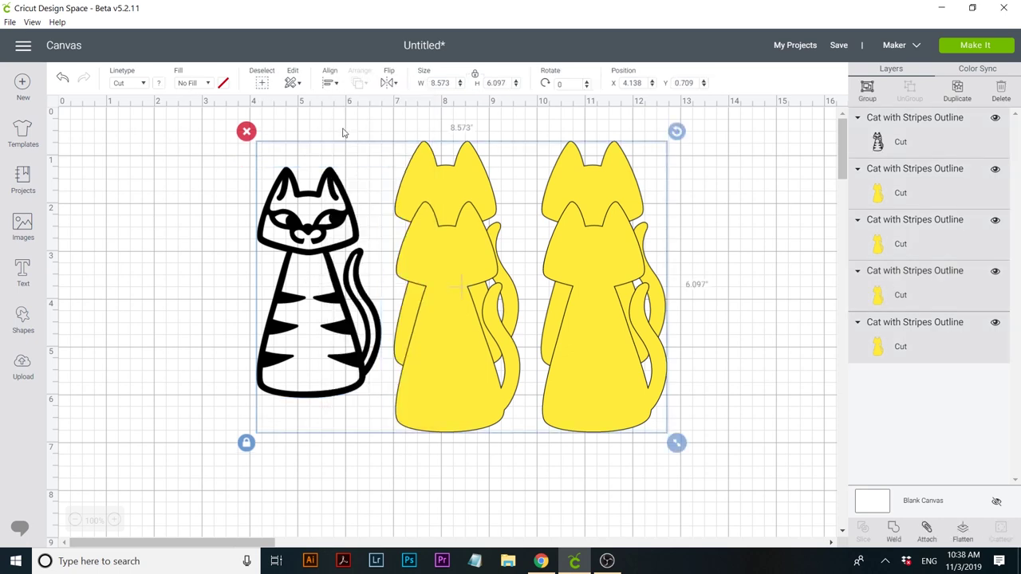
{"action": "left_click", "coordinate": [331, 86]}
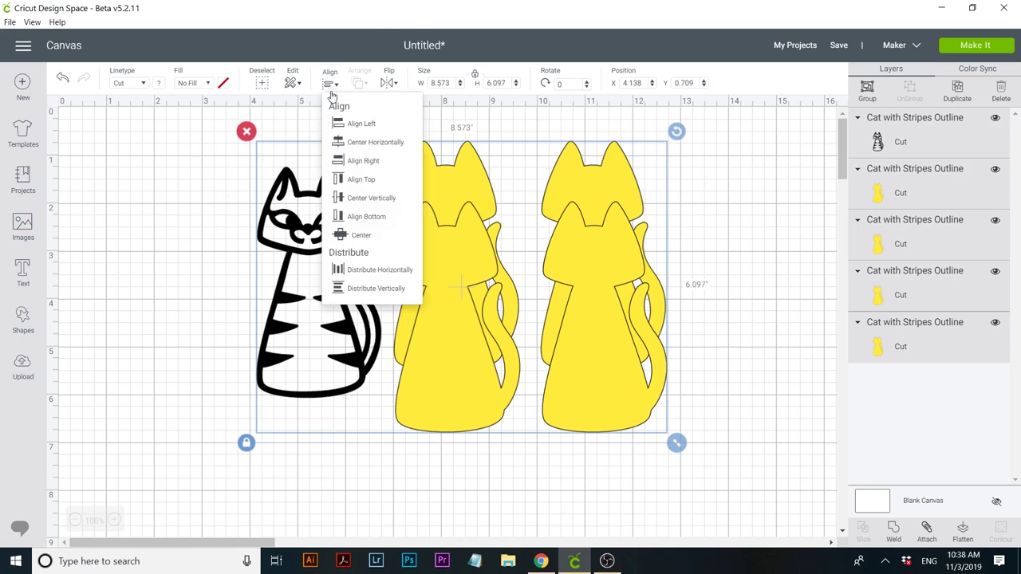
{"action": "left_click", "coordinate": [357, 235]}
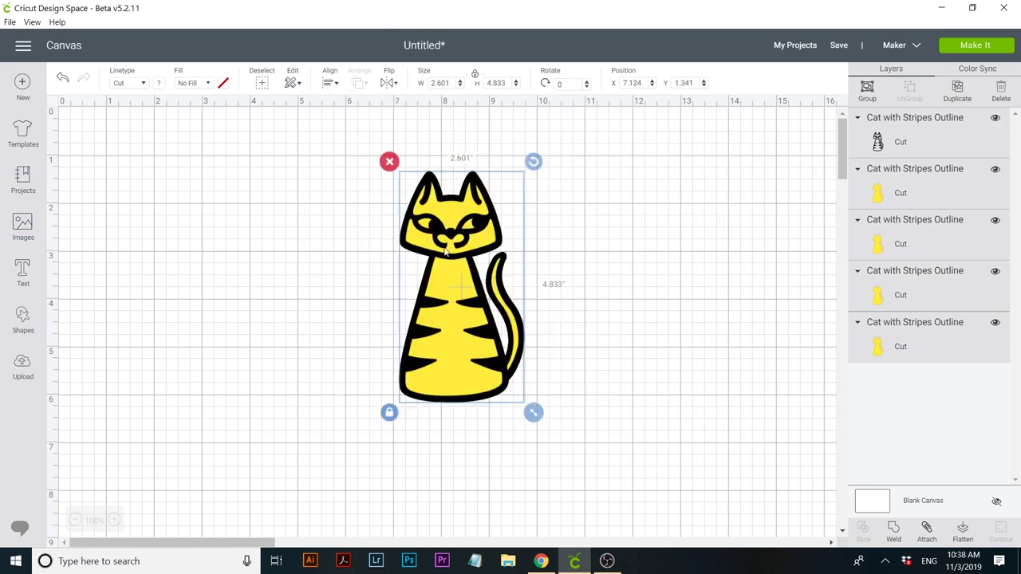
{"action": "left_click_drag", "start_coordinate": [479, 238], "coordinate": [457, 262]}
{"action": "left_click", "coordinate": [288, 278]}
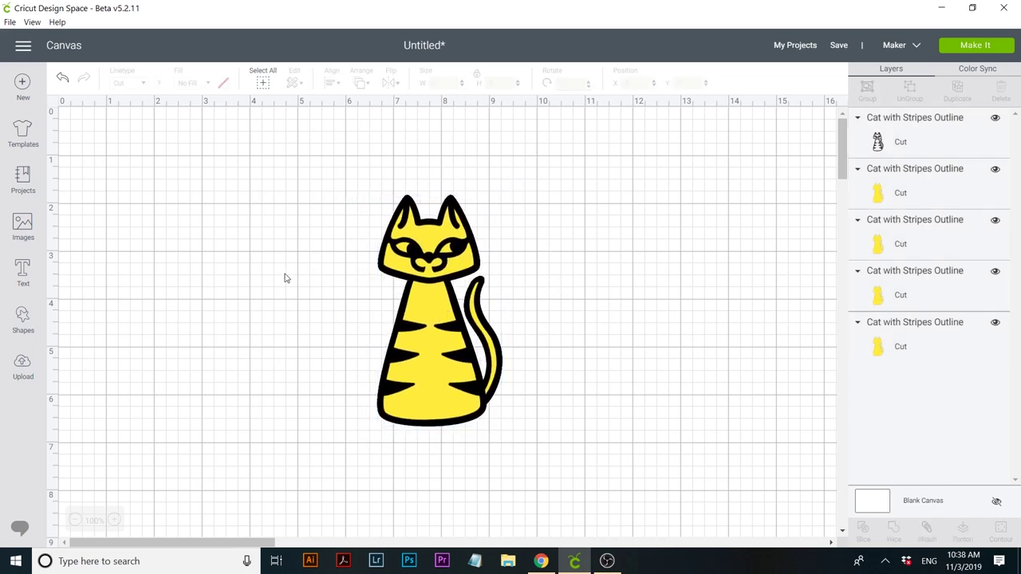
- Offset the uppermost yellow silhouette layer left behind the striped cat, to about X 6.577, Y 1.827 in
{"action": "left_click", "coordinate": [881, 192]}
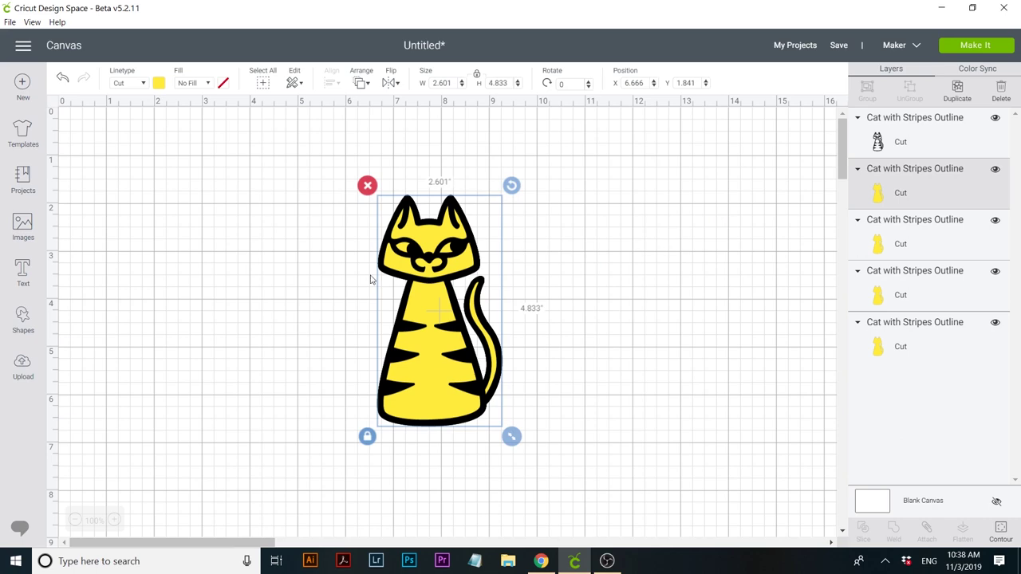
{"action": "left_click", "coordinate": [420, 252]}
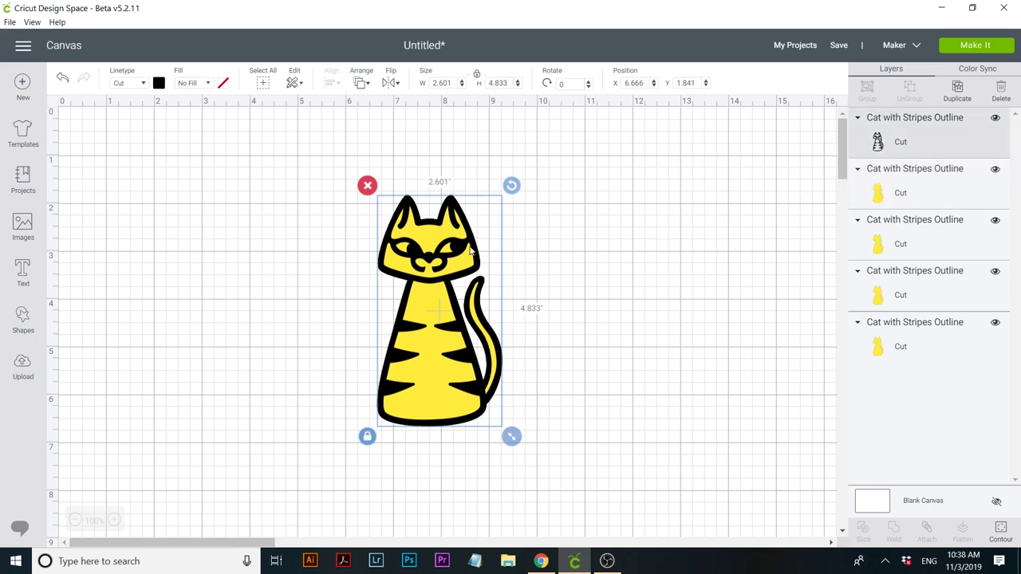
{"action": "left_click", "coordinate": [894, 184]}
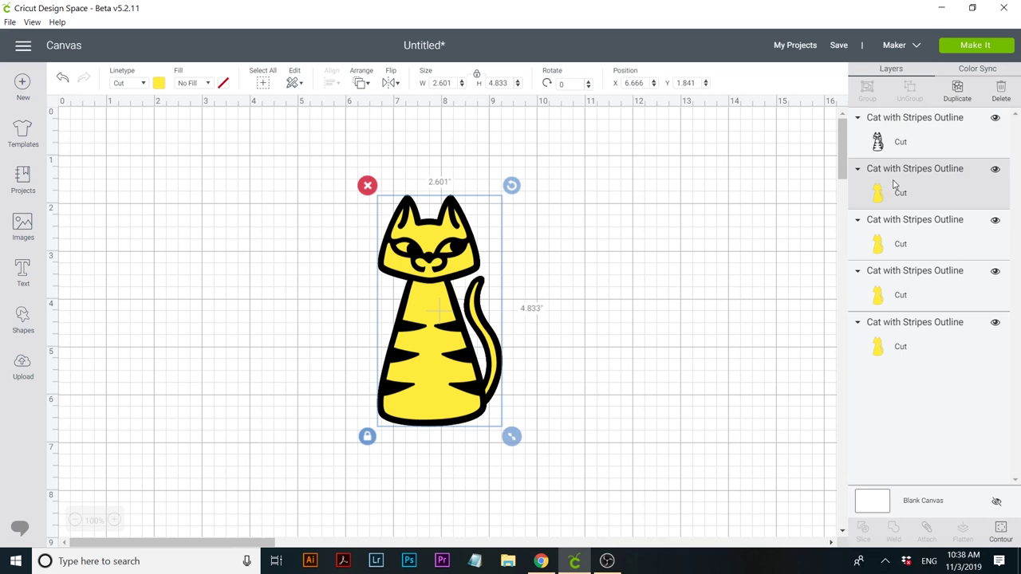
{"action": "key", "text": "Left"}
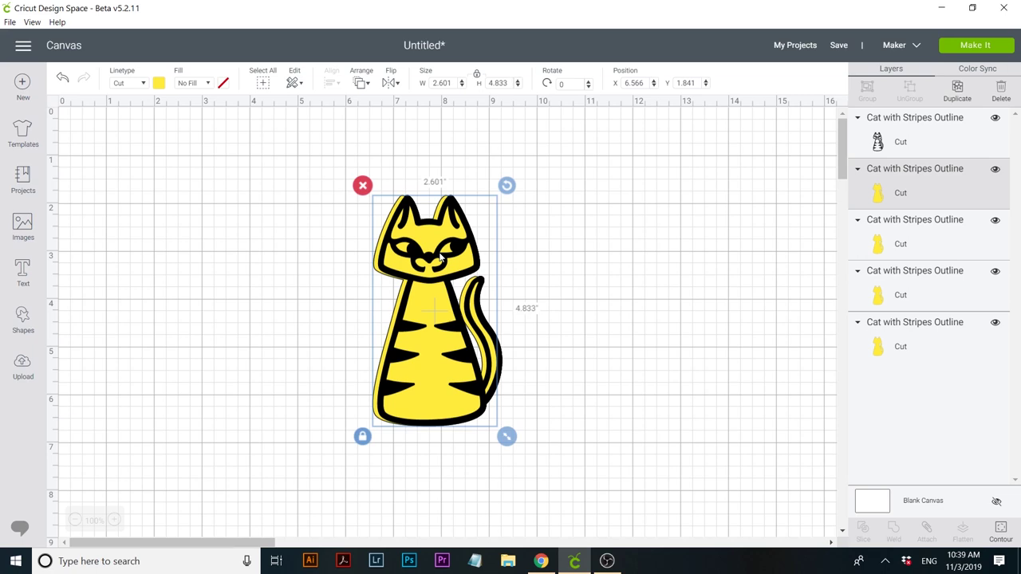
{"action": "left_click_drag", "start_coordinate": [383, 265], "coordinate": [380, 265]}
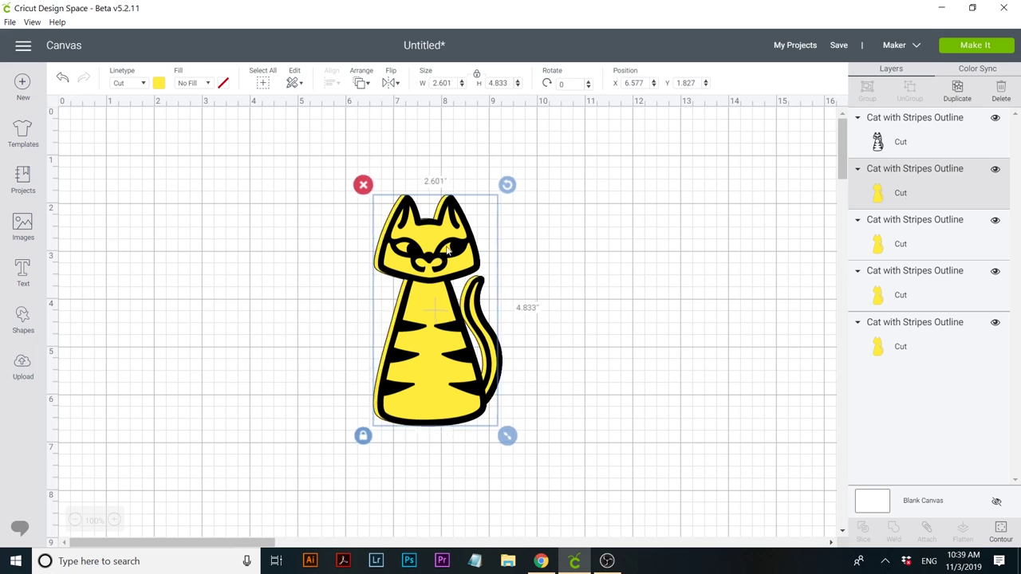
- Offset the second yellow silhouette layer right behind the striped cat, to about X 6.752 in
{"action": "left_click", "coordinate": [865, 235]}
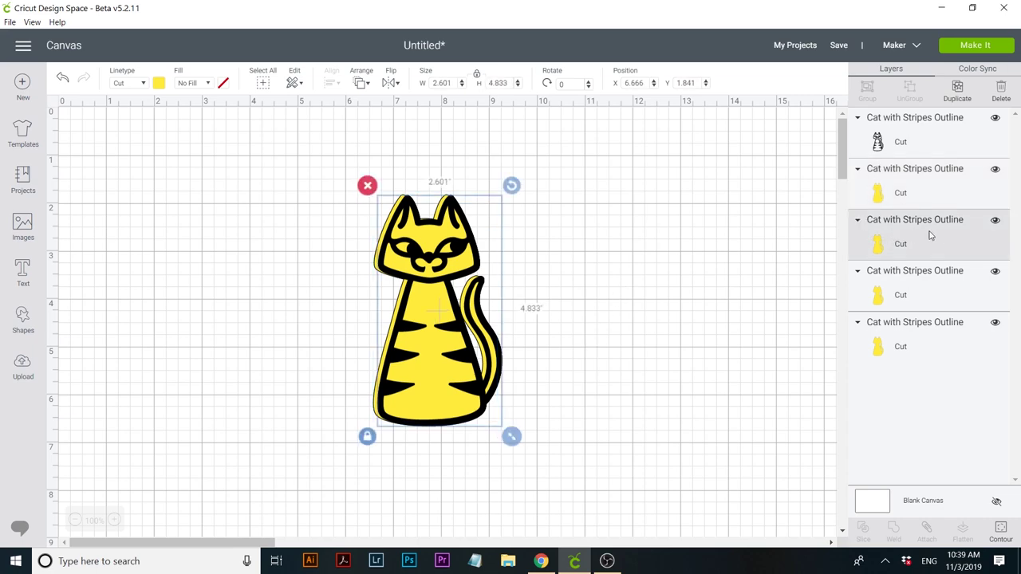
{"action": "key", "text": "Right"}
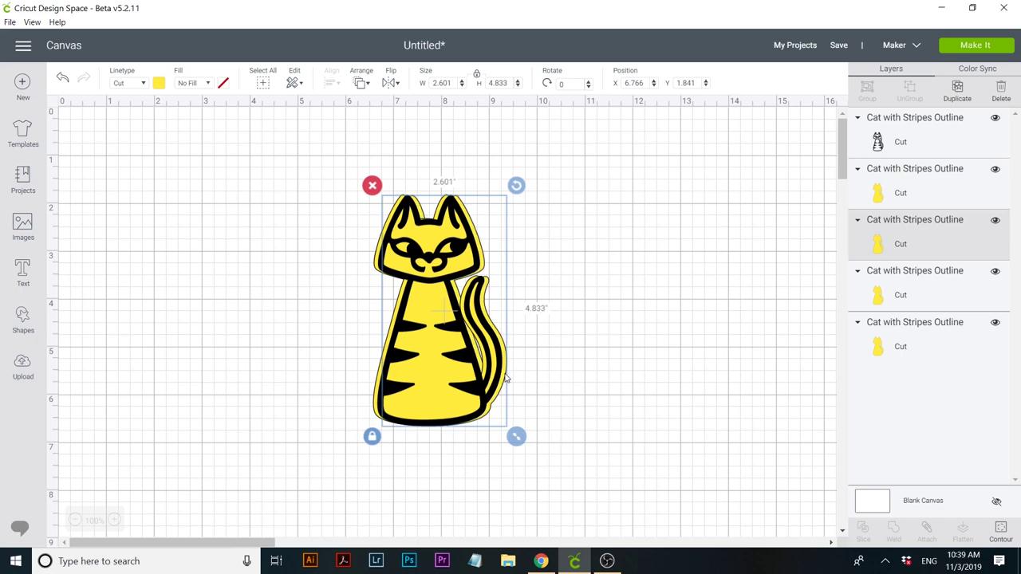
{"action": "left_click_drag", "start_coordinate": [504, 380], "coordinate": [504, 380]}
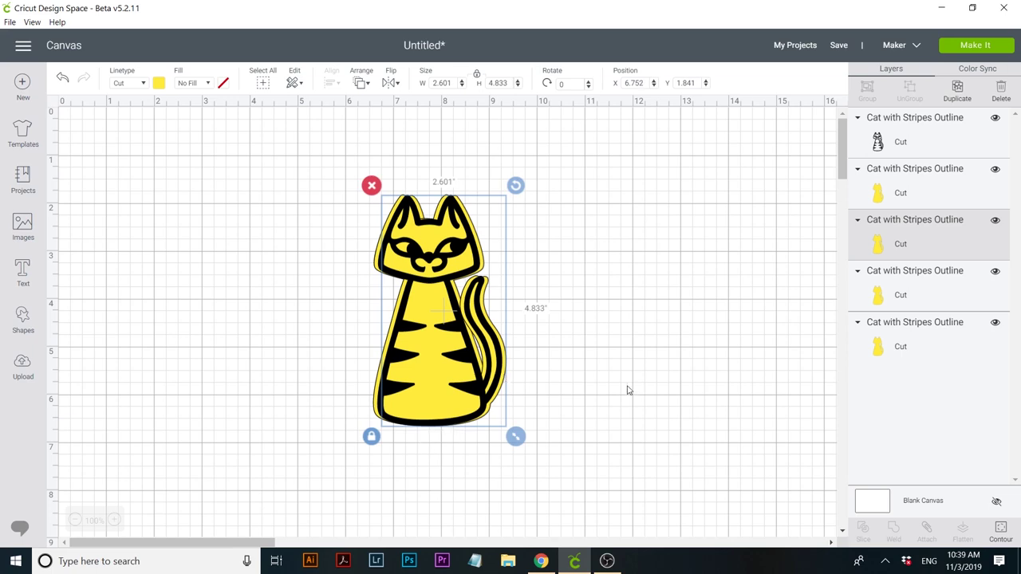
- Shift the third yellow silhouette up to Y 1.741 in and the fourth down to about X 6.638, Y 1.888 in
{"action": "left_click", "coordinate": [875, 271]}
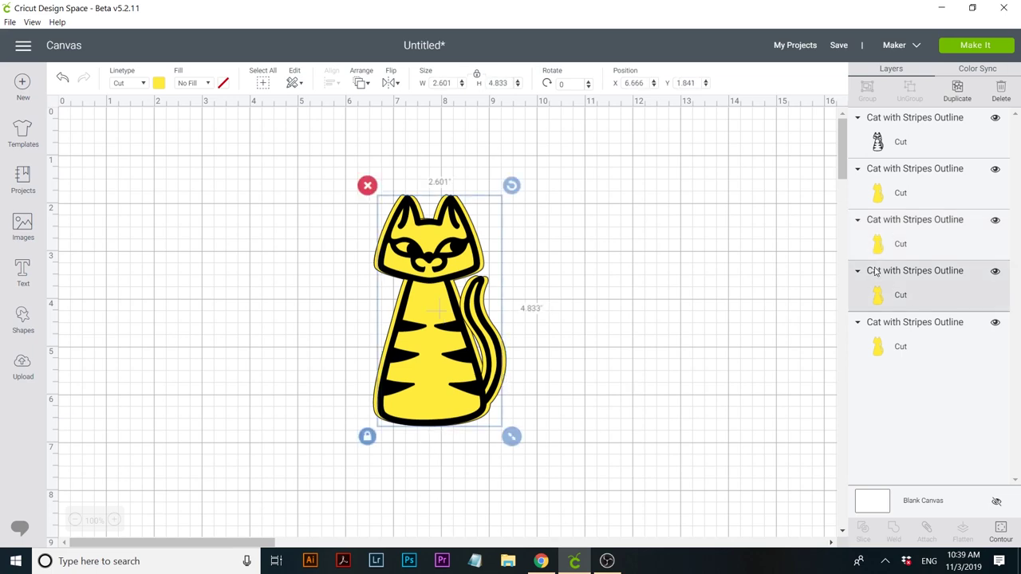
{"action": "key", "text": "Up"}
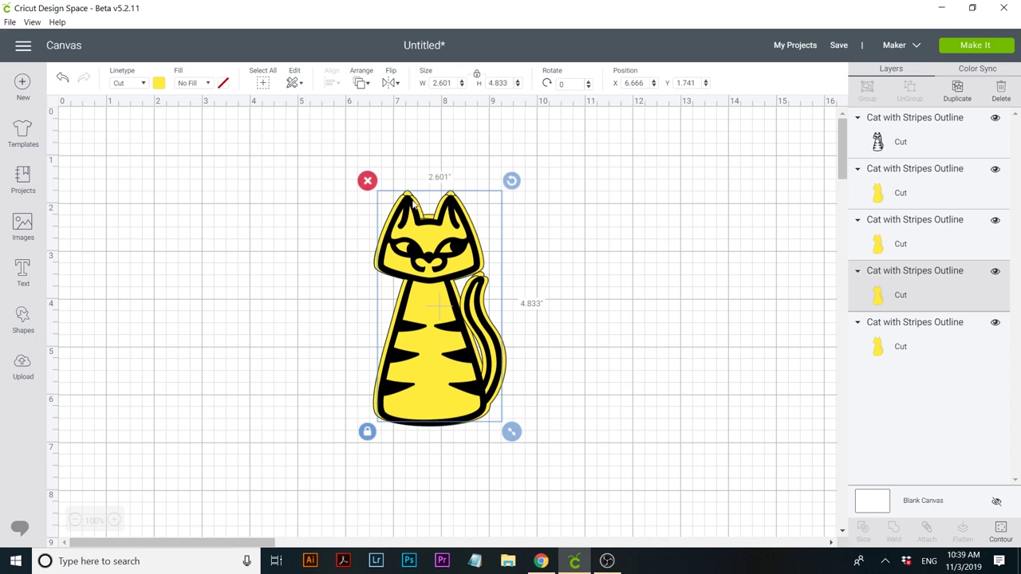
{"action": "left_click", "coordinate": [907, 351]}
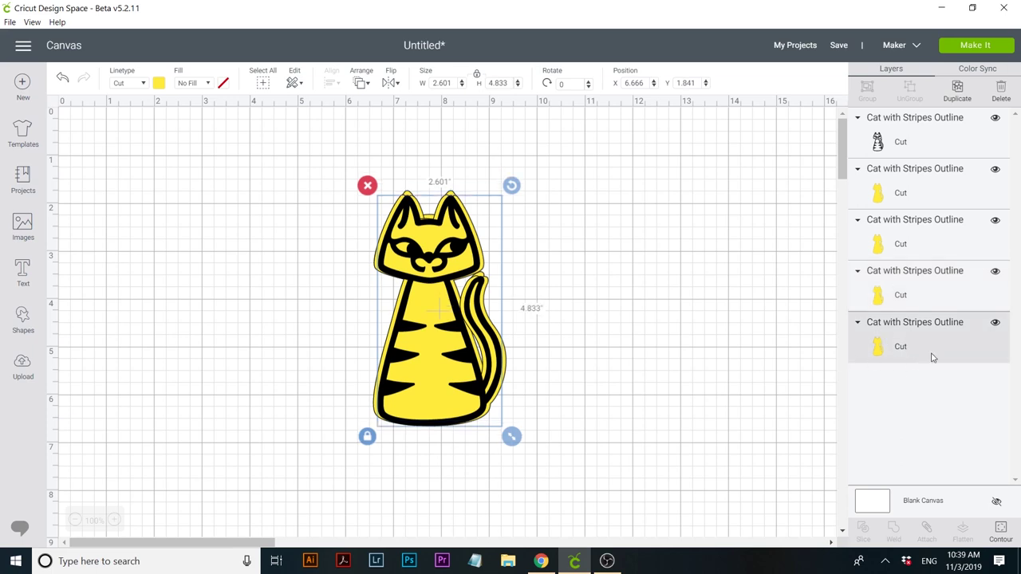
{"action": "key", "text": "Down"}
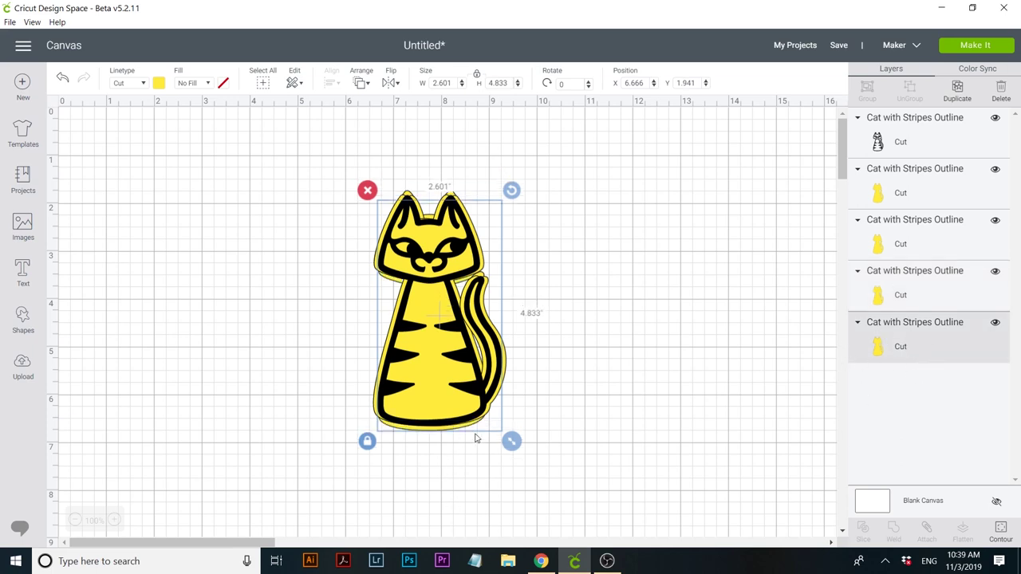
{"action": "left_click_drag", "start_coordinate": [457, 430], "coordinate": [454, 429]}
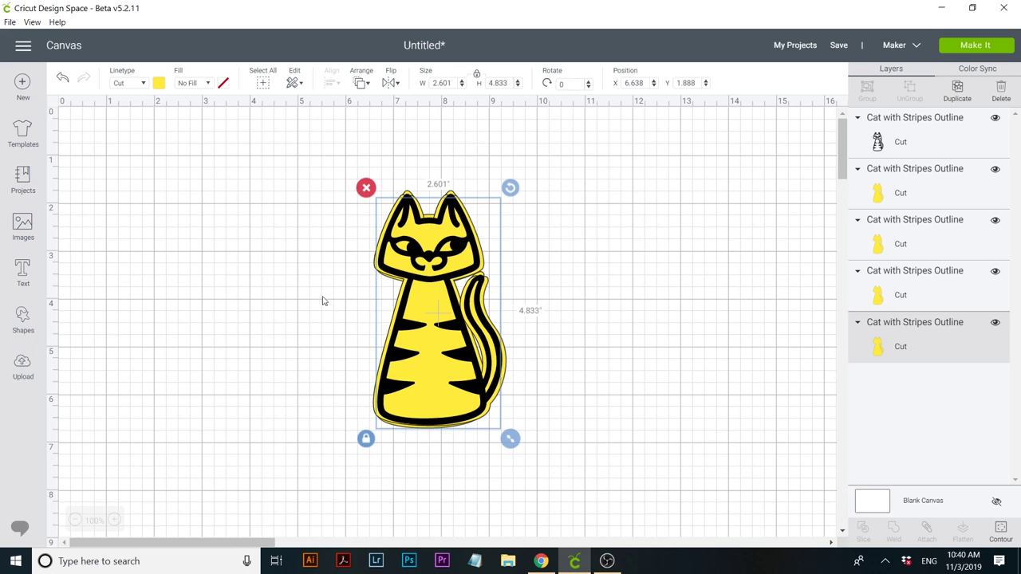
- Move the striped cat off the stack and weld the four offset yellow silhouettes into one shape
{"action": "left_click", "coordinate": [297, 305]}
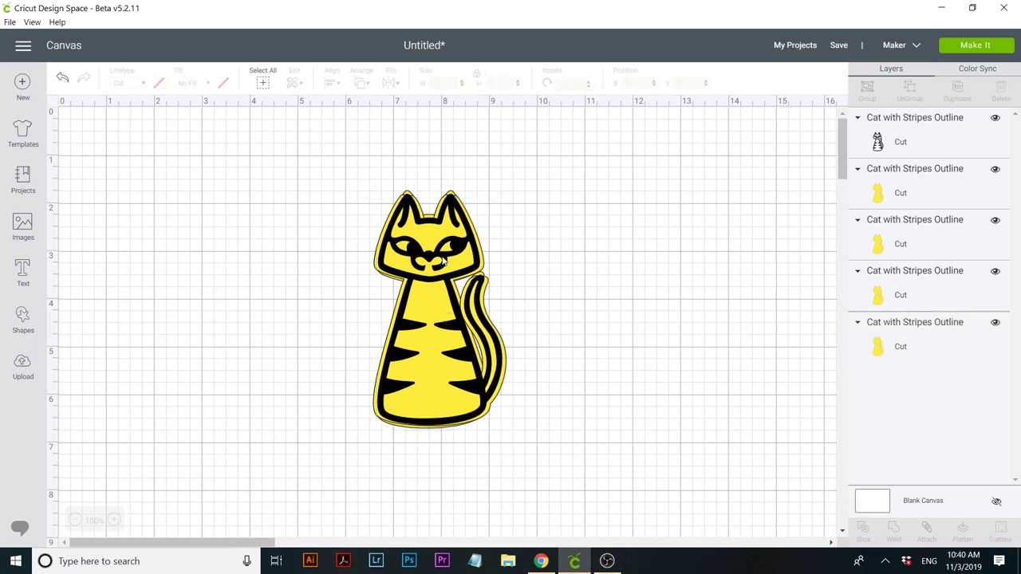
{"action": "left_click_drag", "start_coordinate": [444, 261], "coordinate": [280, 263]}
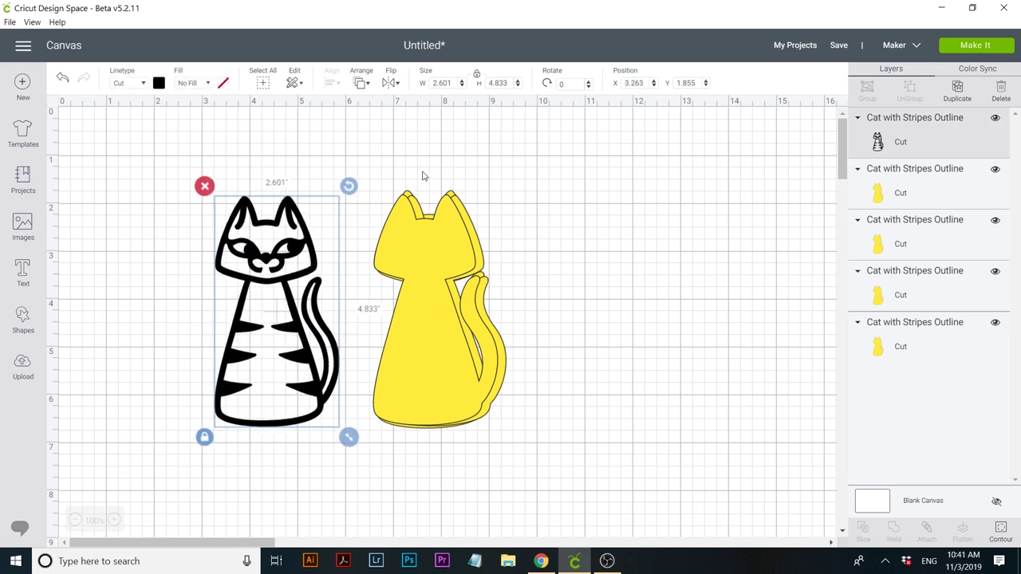
{"action": "left_click_drag", "start_coordinate": [423, 176], "coordinate": [464, 249]}
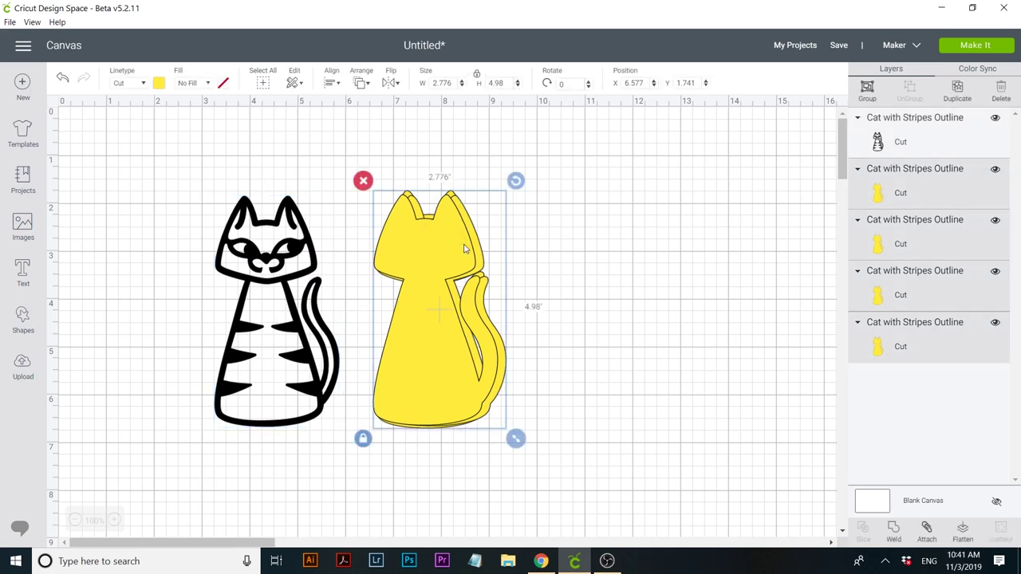
{"action": "left_click", "coordinate": [893, 532]}
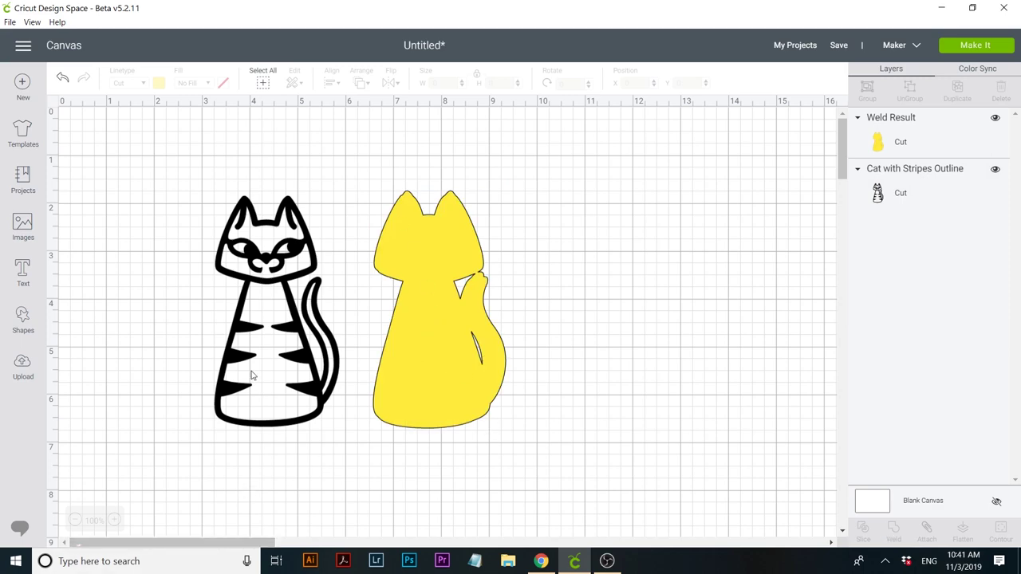
- Bring the striped cat in front of the welded yellow silhouette and place the two side by side with a gap between them
{"action": "left_click_drag", "start_coordinate": [251, 375], "coordinate": [331, 375]}
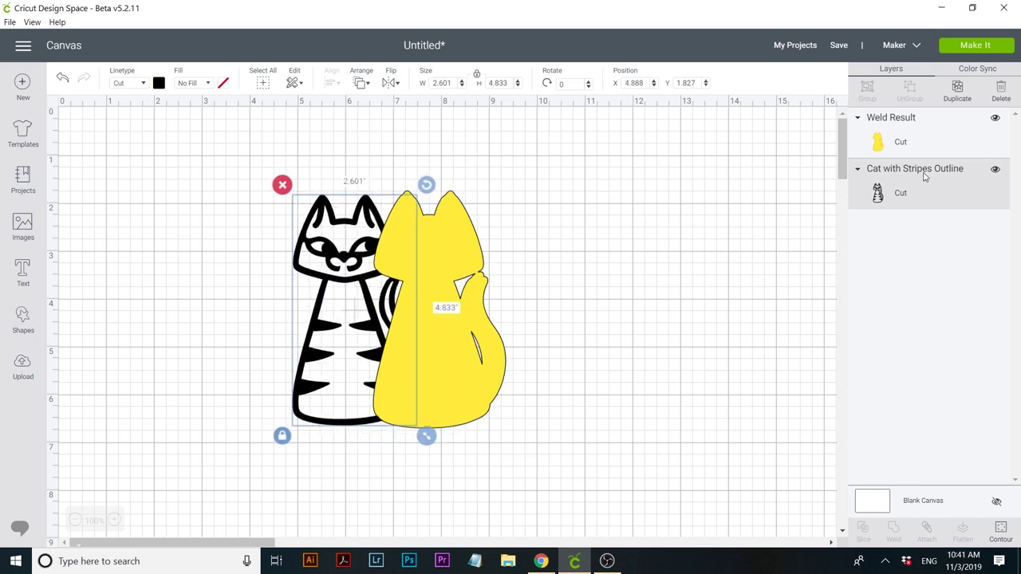
{"action": "left_click_drag", "start_coordinate": [886, 195], "coordinate": [880, 130]}
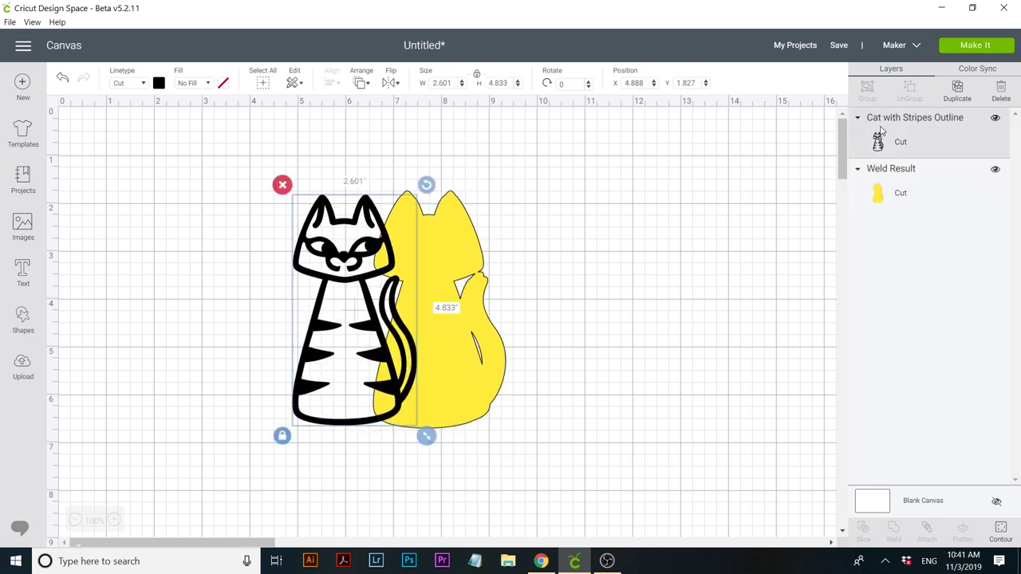
{"action": "left_click_drag", "start_coordinate": [359, 280], "coordinate": [266, 289]}
{"action": "left_click", "coordinate": [410, 288]}
{"action": "left_click_drag", "start_coordinate": [409, 289], "coordinate": [410, 286]}
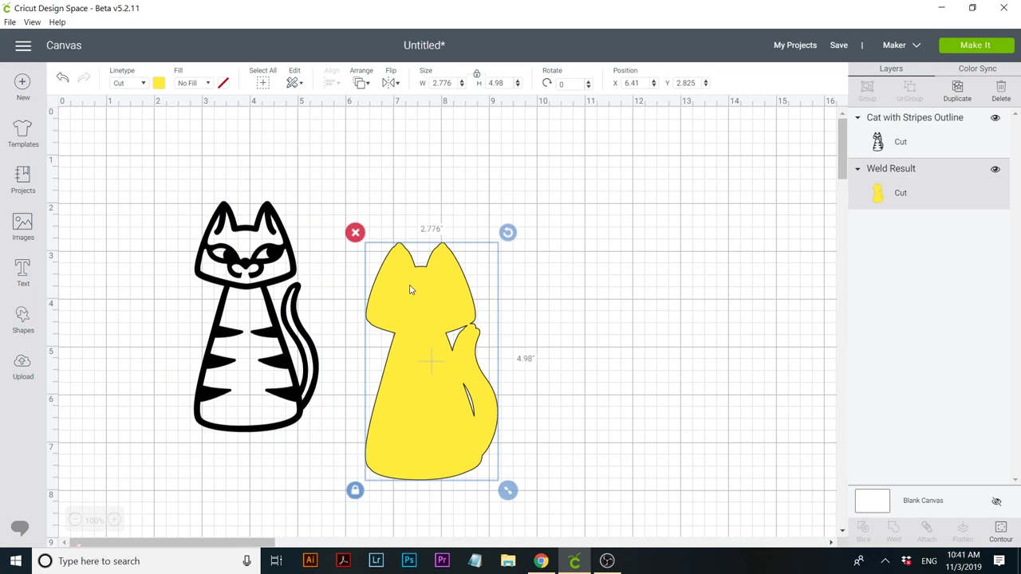
{"action": "left_click", "coordinate": [389, 232]}
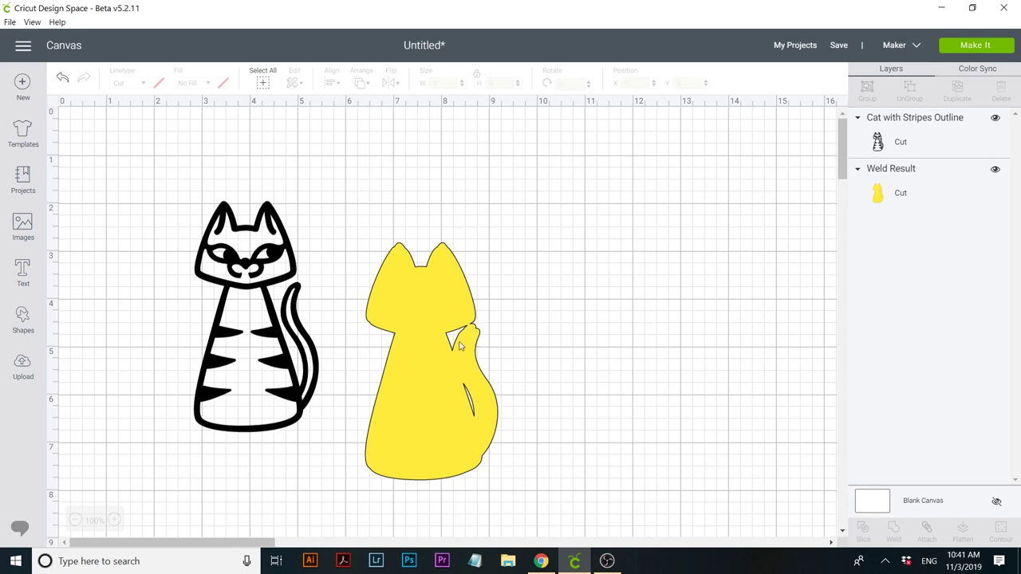
{"action": "left_click_drag", "start_coordinate": [421, 319], "coordinate": [455, 262]}
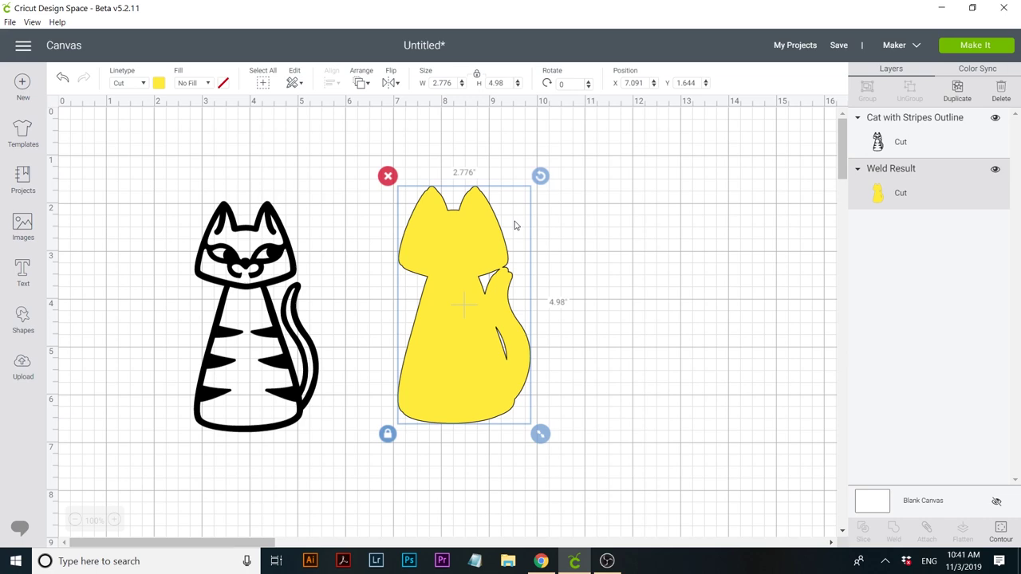
- Duplicate the striped cat and place the copy on the far side of the yellow silhouette, at about X 10.847, Y 1.799 in
{"action": "left_click", "coordinate": [253, 290]}
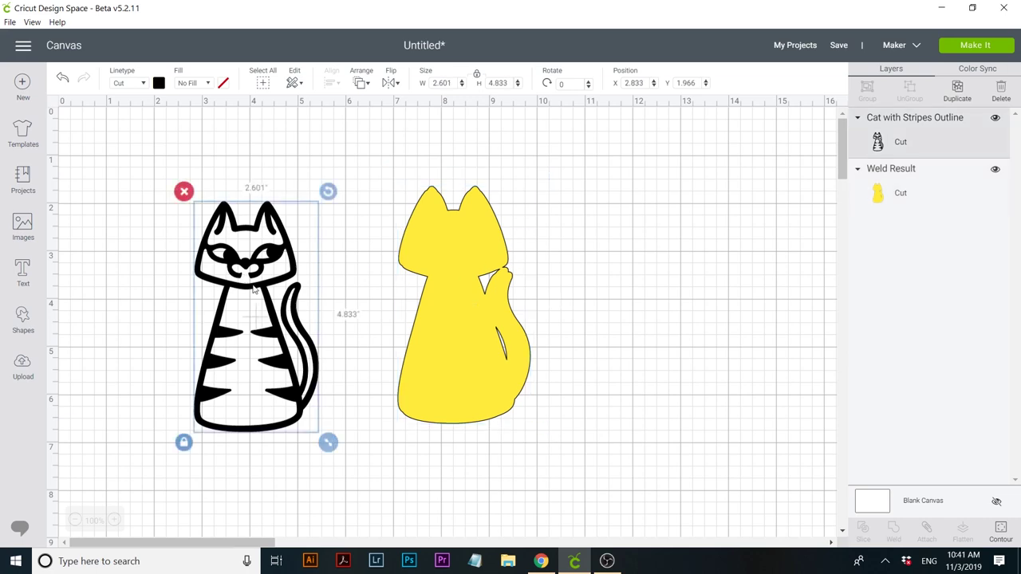
{"action": "left_click", "coordinate": [1001, 528]}
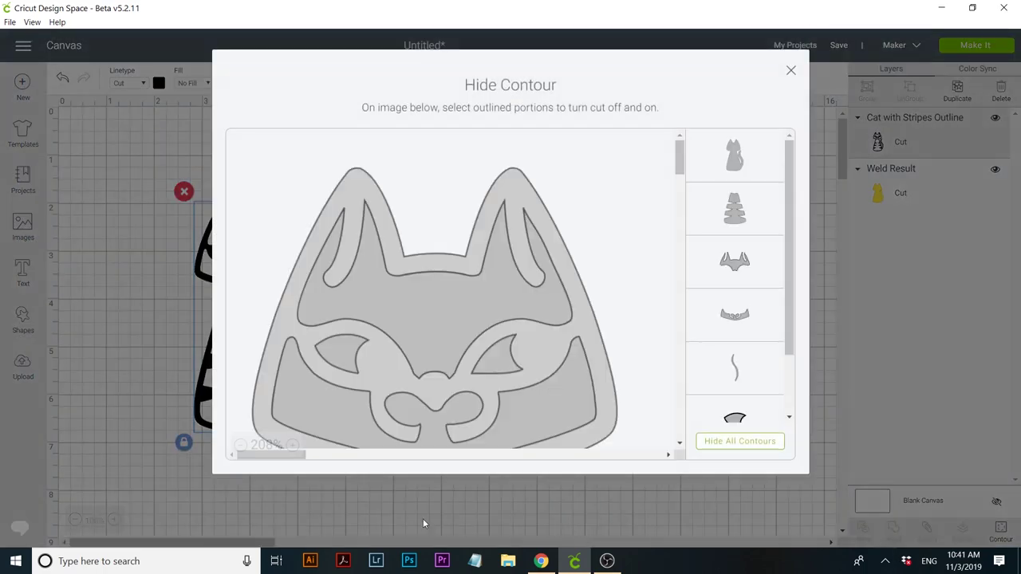
{"action": "left_click", "coordinate": [790, 70]}
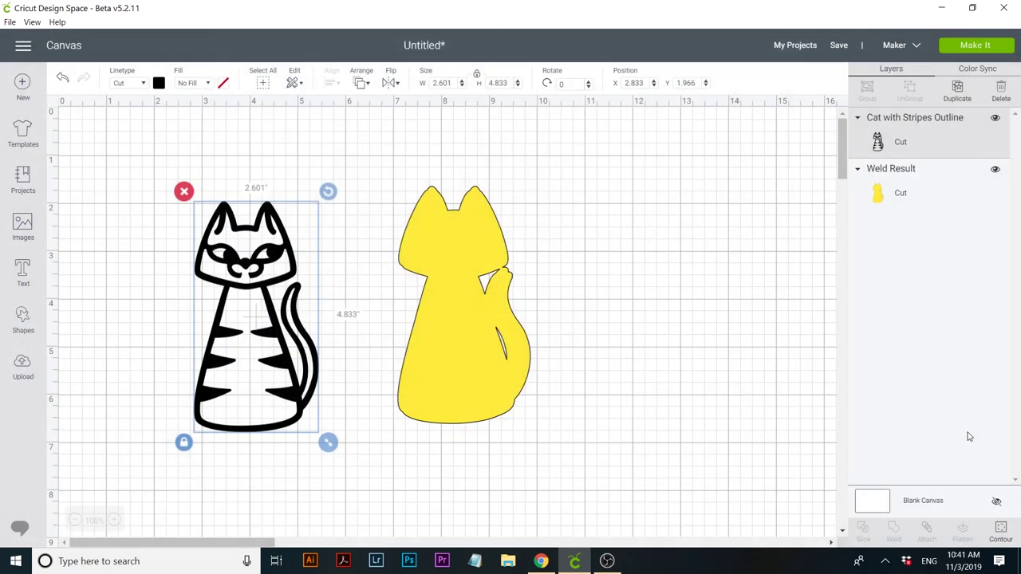
{"action": "left_click", "coordinate": [958, 90]}
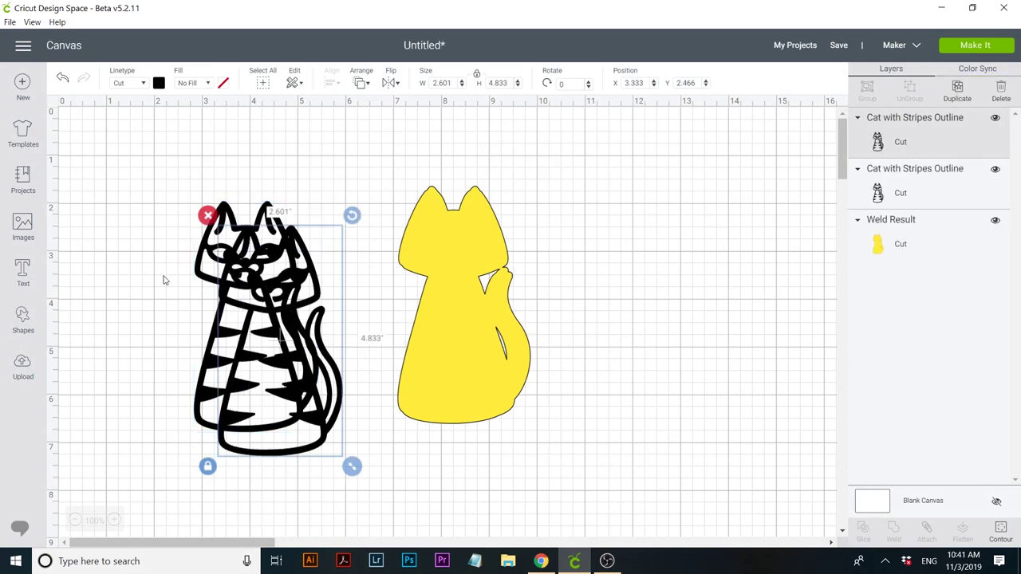
{"action": "left_click_drag", "start_coordinate": [473, 295], "coordinate": [635, 301]}
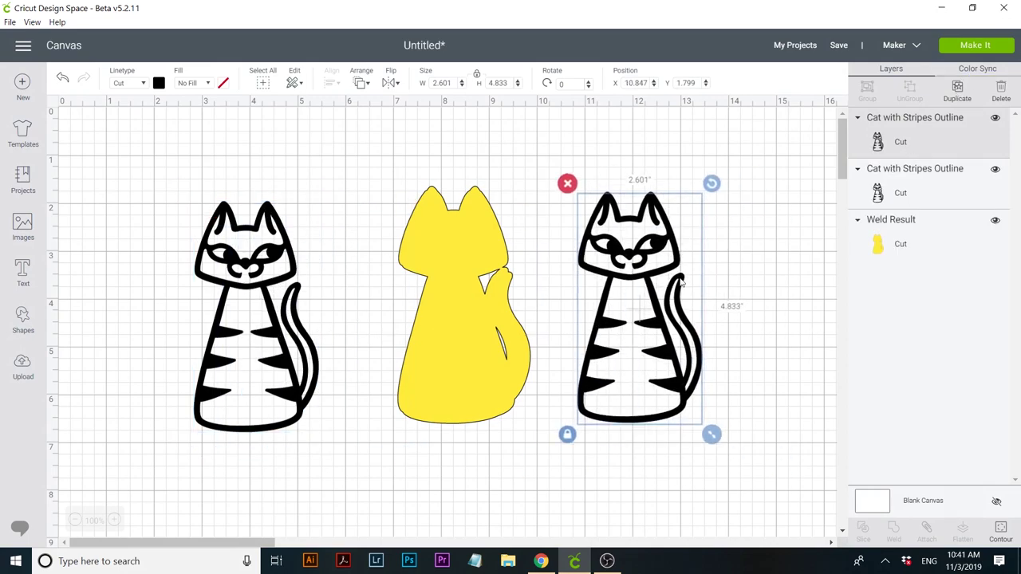
- Hide all contours of the duplicated striped cat to make it a solid silhouette
{"action": "left_click", "coordinate": [1001, 532]}
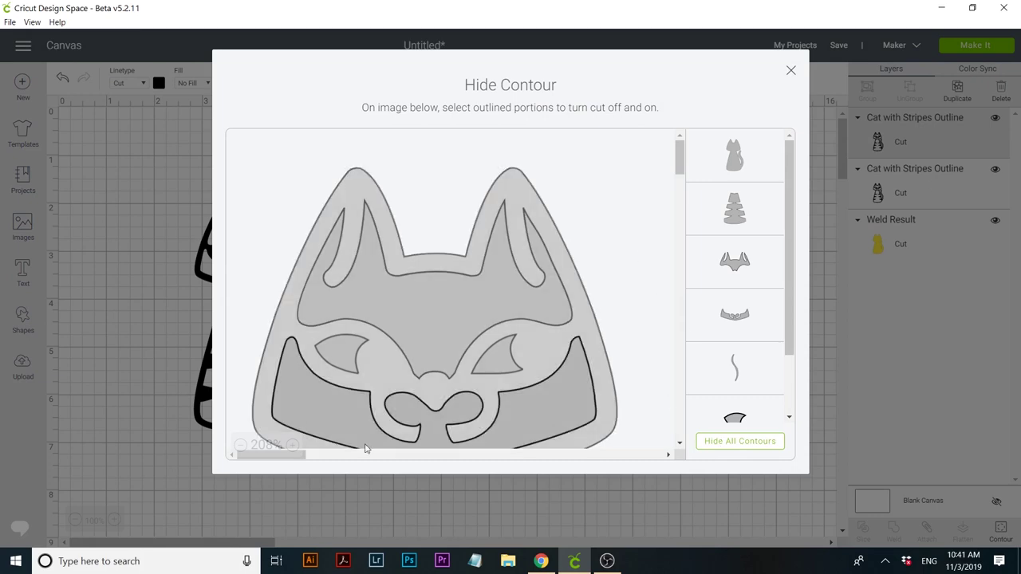
{"action": "left_click", "coordinate": [744, 444]}
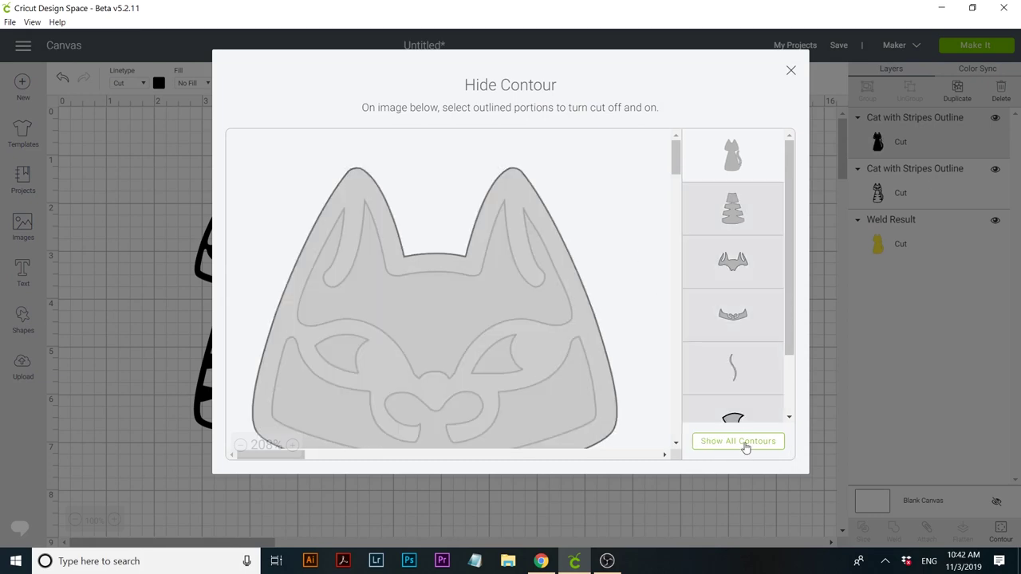
{"action": "left_click", "coordinate": [792, 73]}
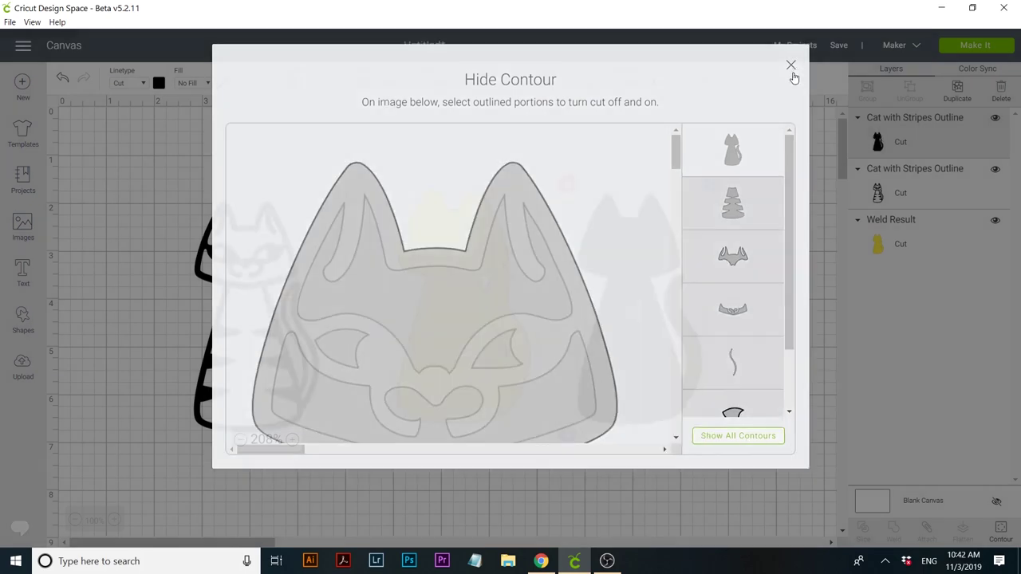
- Recolour the solid cat silhouette copy with the same yellow as the welded silhouette
{"action": "left_click", "coordinate": [160, 83]}
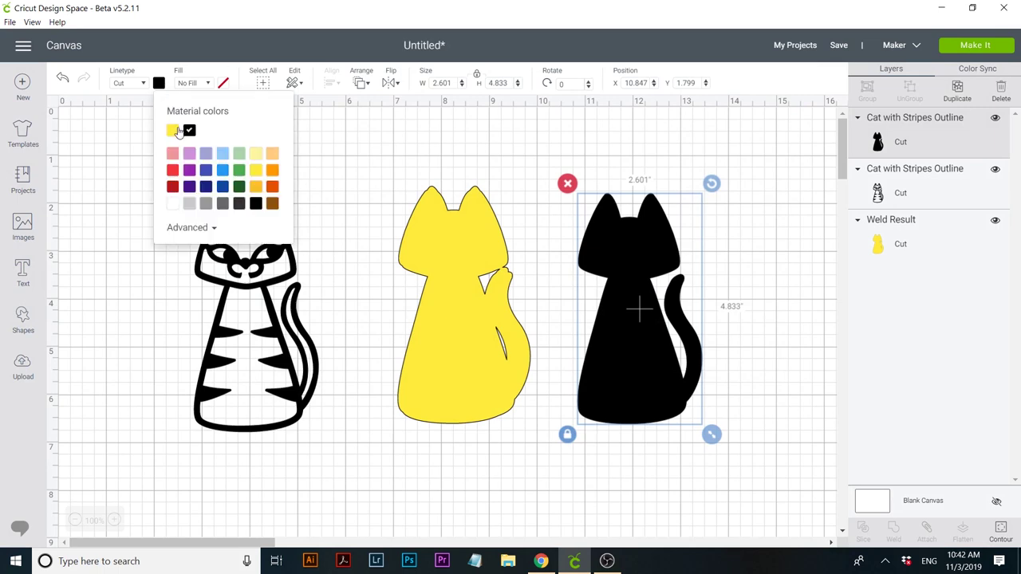
{"action": "left_click", "coordinate": [172, 130]}
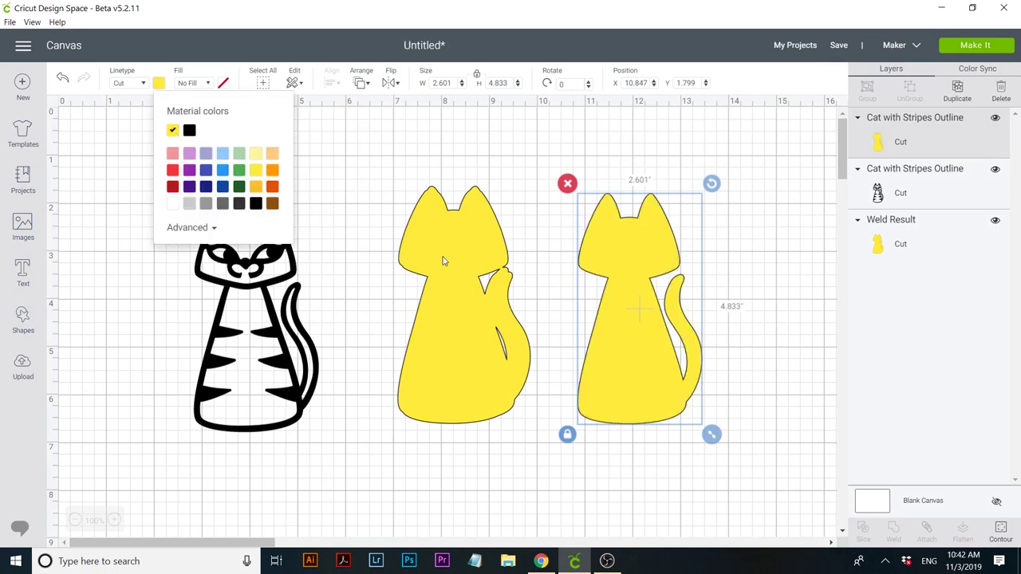
{"action": "left_click", "coordinate": [129, 303]}
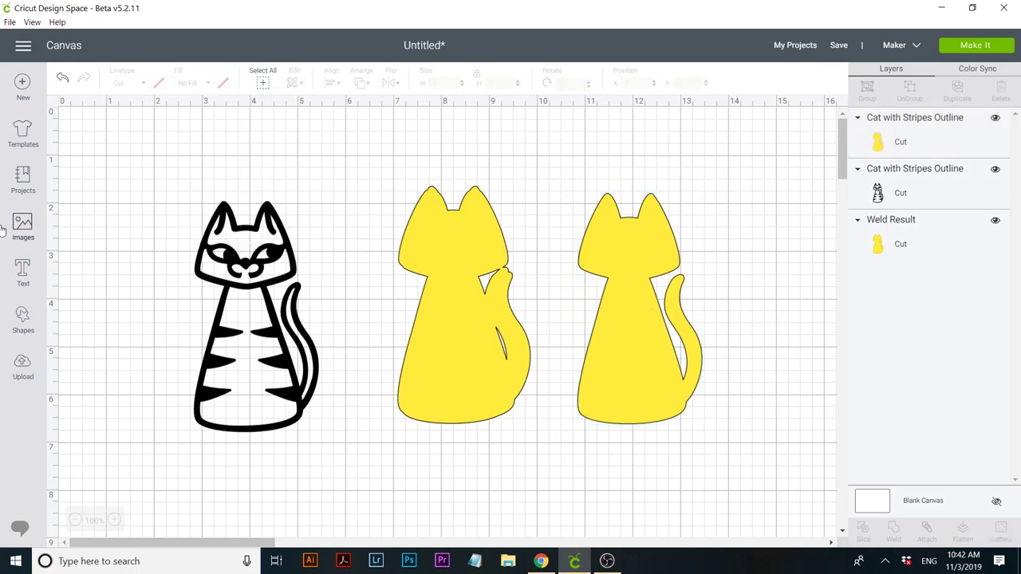
- Add a square over the middle of the solid silhouette copy, leaving its ear tips and base uncovered, and slice the two shapes
{"action": "left_click", "coordinate": [22, 319]}
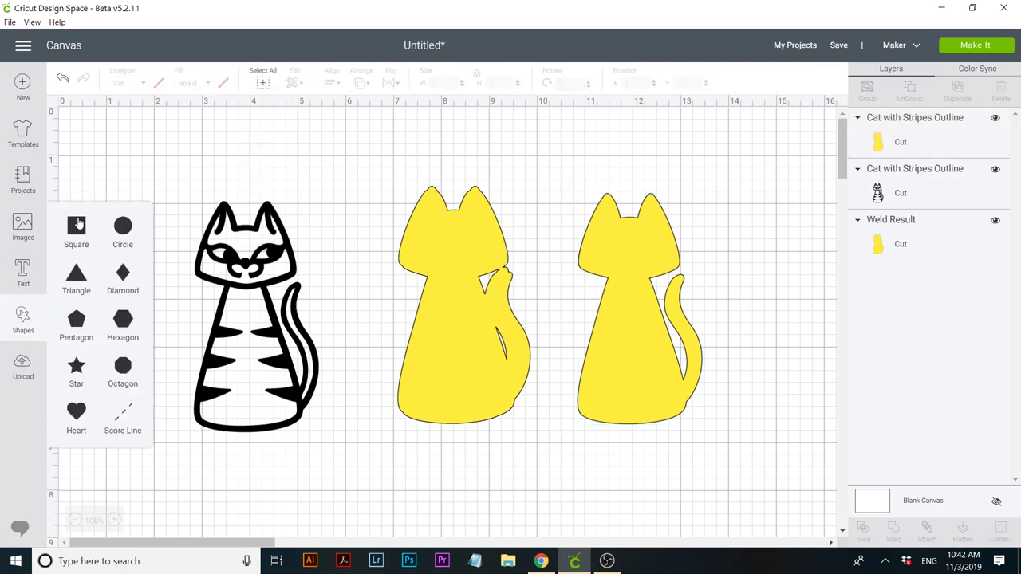
{"action": "left_click", "coordinate": [76, 226]}
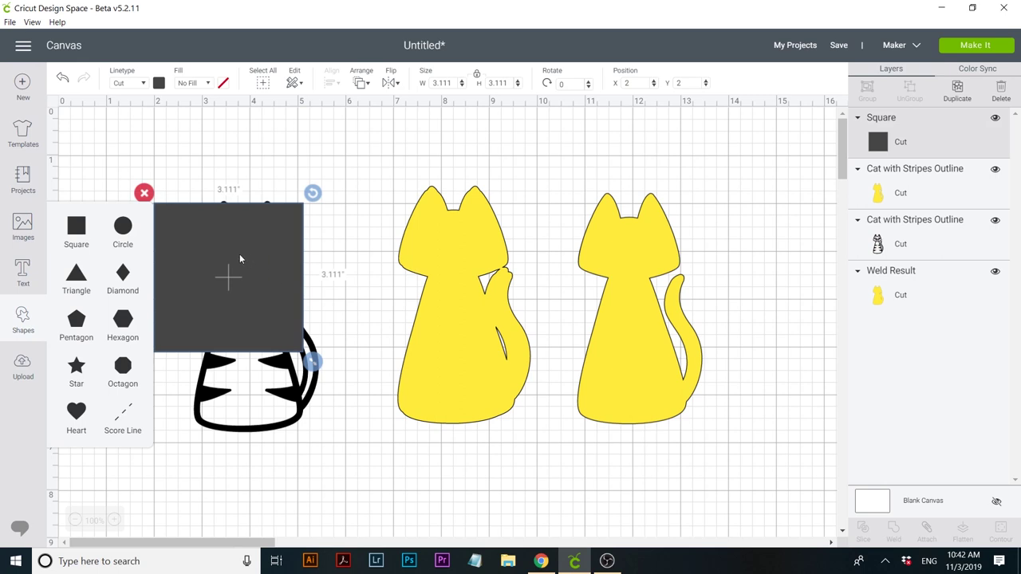
{"action": "left_click_drag", "start_coordinate": [240, 259], "coordinate": [646, 273]}
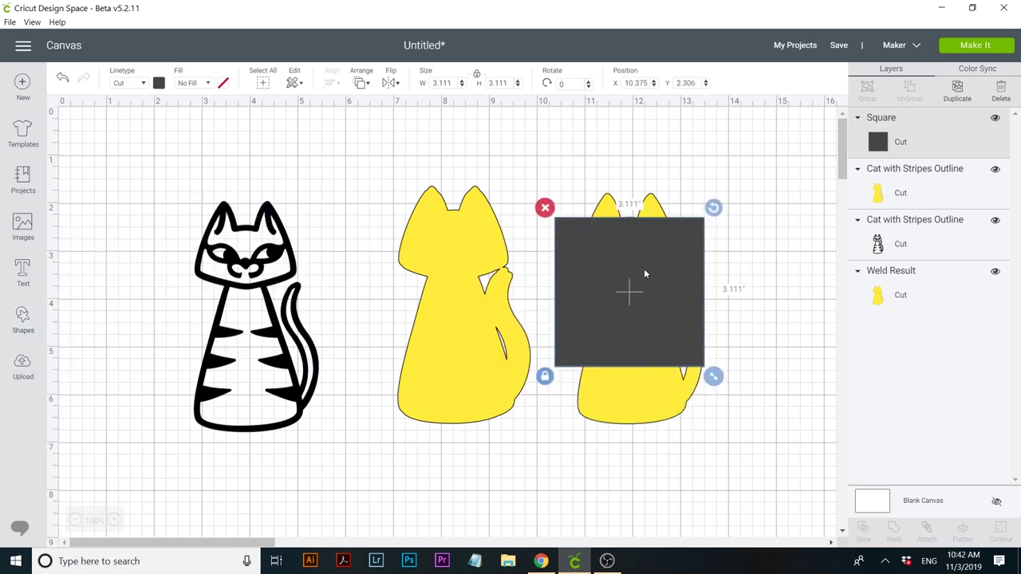
{"action": "left_click", "coordinate": [770, 323]}
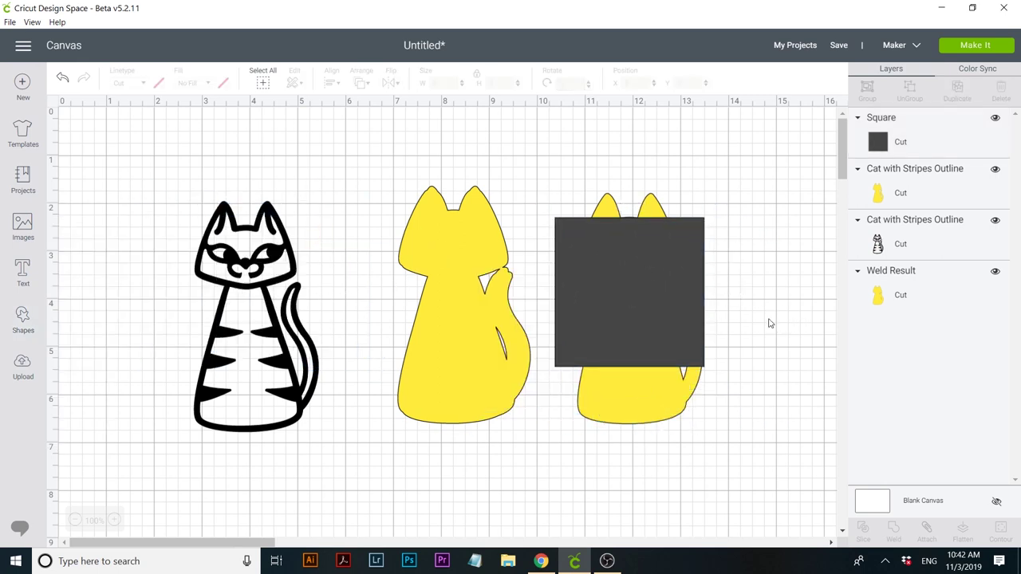
{"action": "left_click_drag", "start_coordinate": [760, 308], "coordinate": [630, 211]}
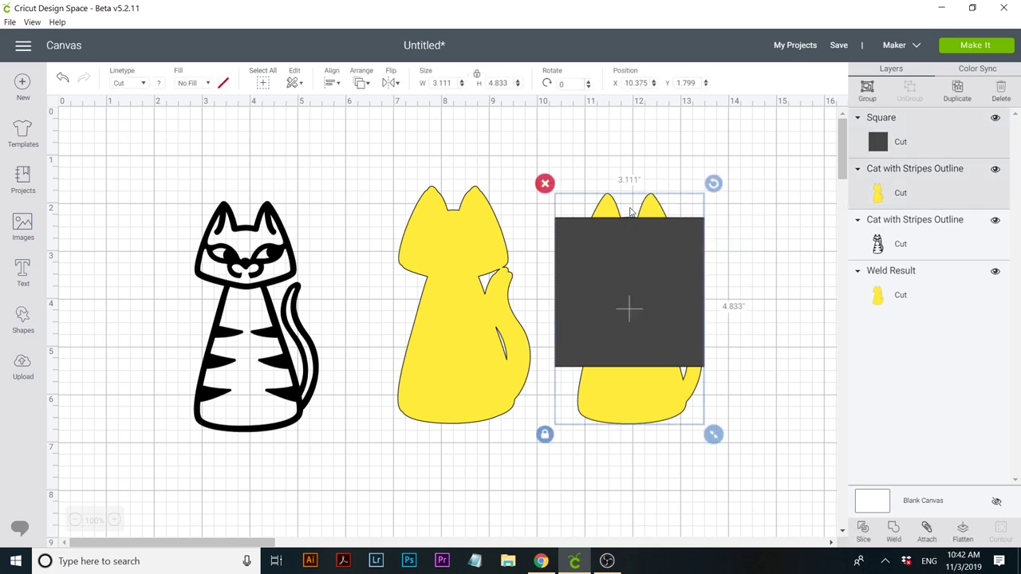
{"action": "left_click", "coordinate": [863, 531]}
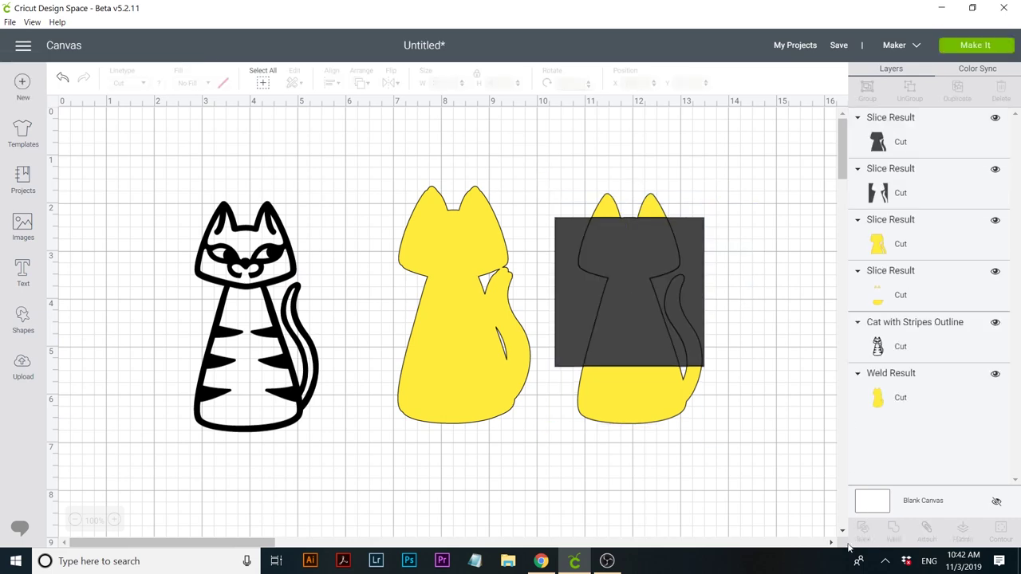
- Separate the slice results and delete all pieces except the one holding the yellow ear tips and base
{"action": "left_click_drag", "start_coordinate": [619, 415], "coordinate": [638, 485]}
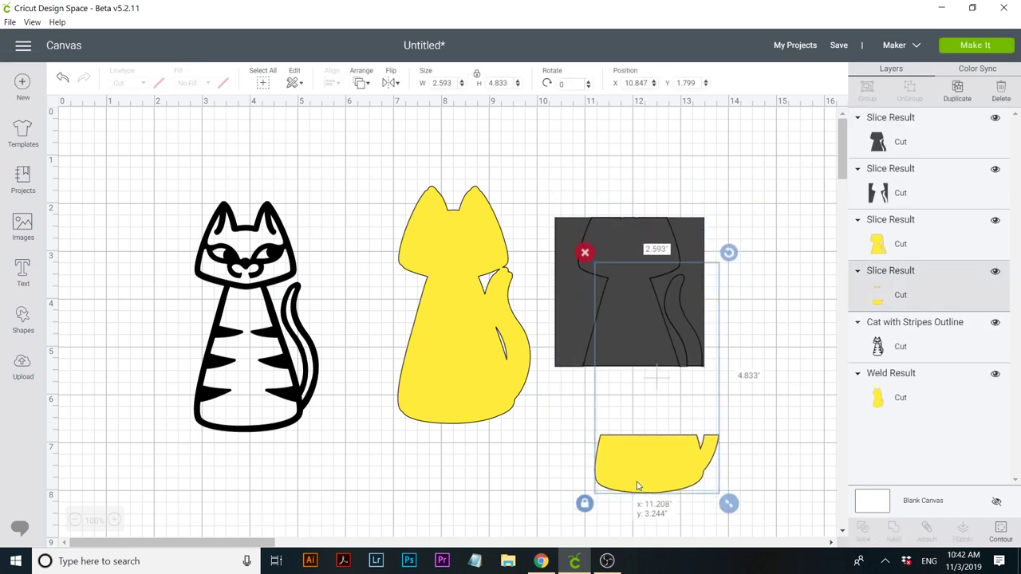
{"action": "left_click_drag", "start_coordinate": [567, 266], "coordinate": [540, 332]}
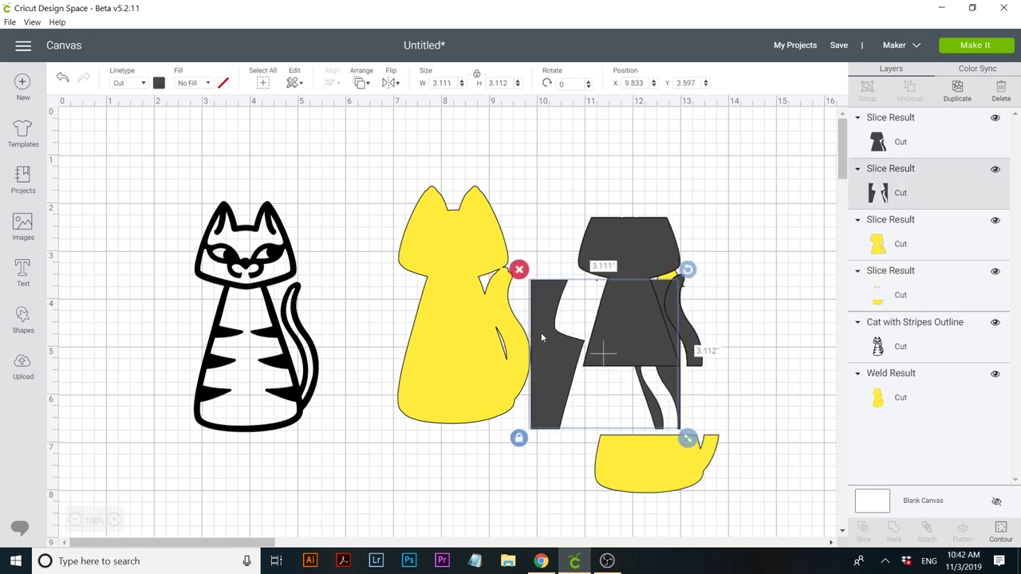
{"action": "key", "text": "Delete"}
{"action": "left_click_drag", "start_coordinate": [627, 299], "coordinate": [564, 178]}
{"action": "key", "text": "Delete"}
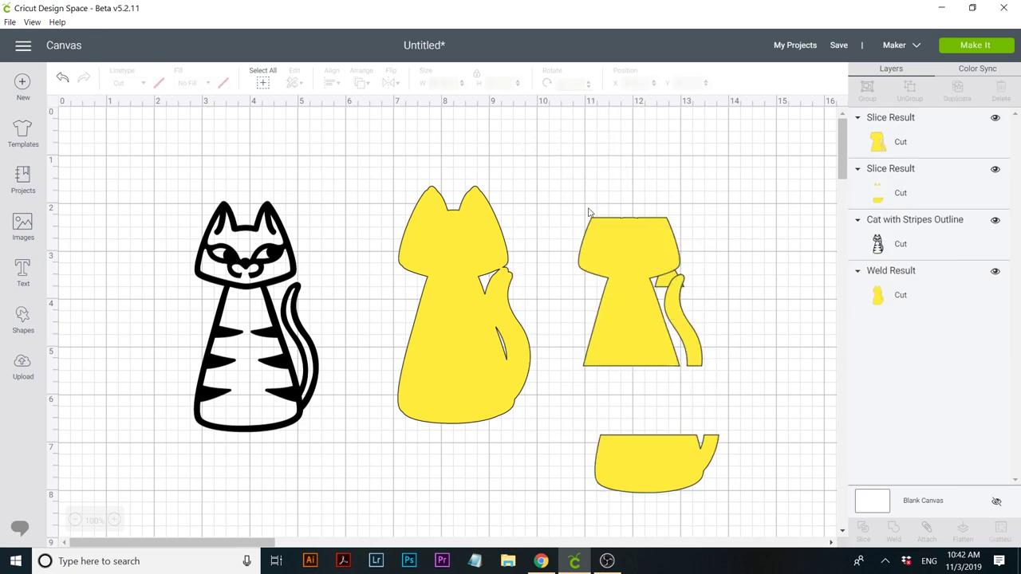
{"action": "left_click", "coordinate": [634, 311]}
{"action": "key", "text": "Delete"}
- Duplicate the ear-tips-and-base piece and place the copy beside it at about X 13.402, Y 2.299 in
{"action": "left_click_drag", "start_coordinate": [625, 282], "coordinate": [597, 237]}
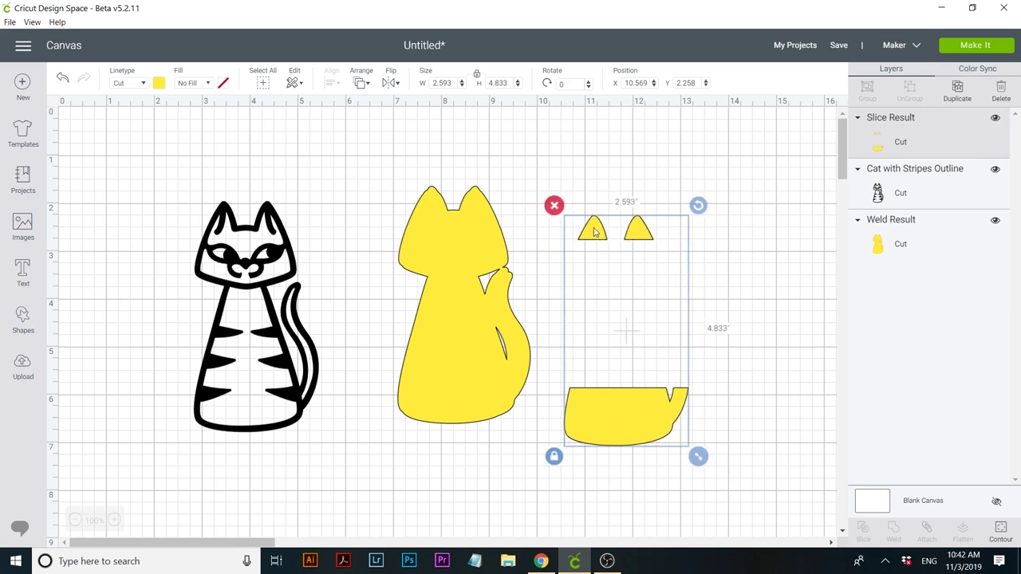
{"action": "key", "text": "ctrl+d"}
{"action": "left_click_drag", "start_coordinate": [665, 264], "coordinate": [773, 243]}
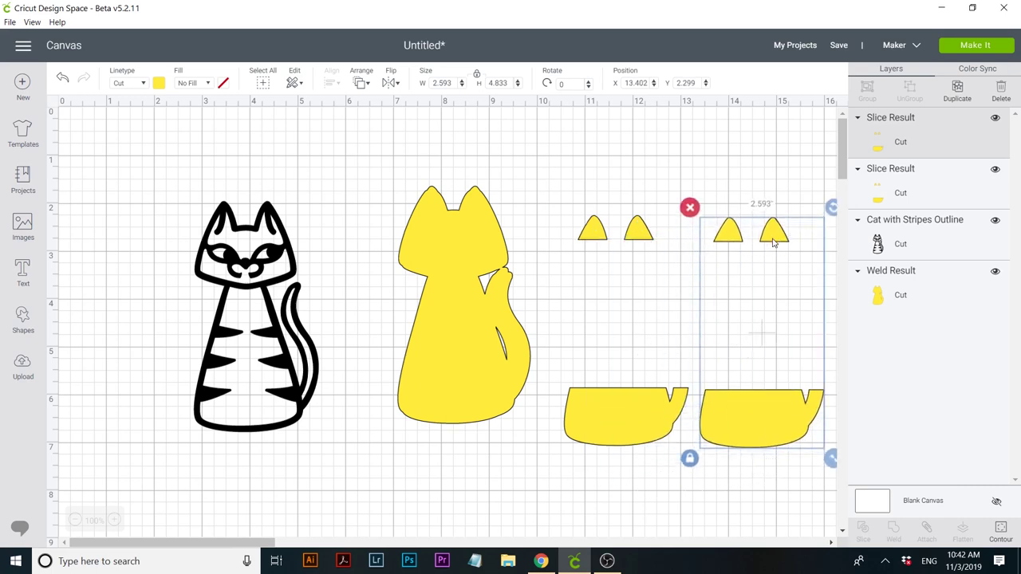
- Hide the base and right ear contours of the original slice piece and move the remaining ear tip beside the welded silhouette's left ear
{"action": "left_click", "coordinate": [606, 416]}
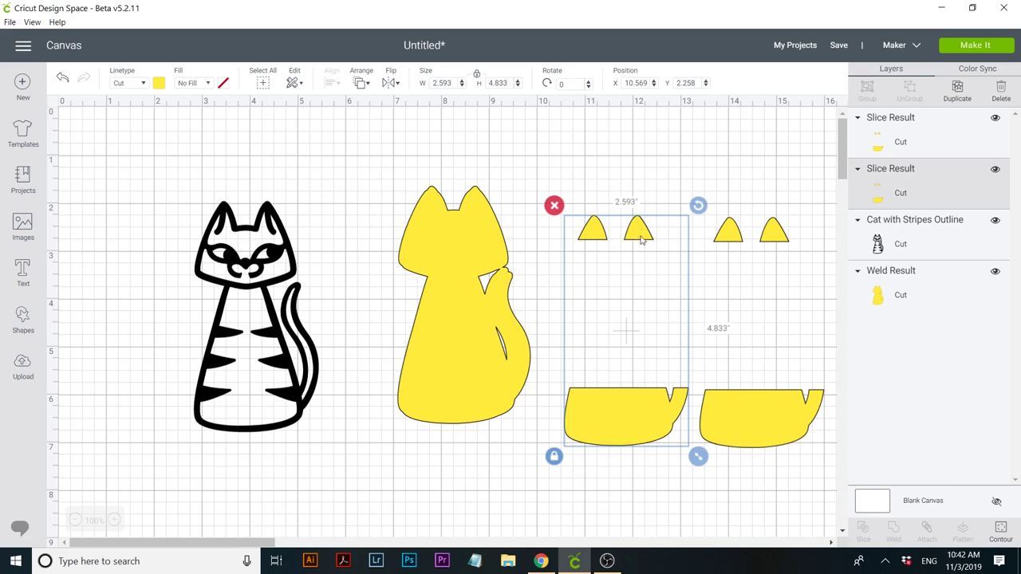
{"action": "left_click", "coordinate": [1000, 530]}
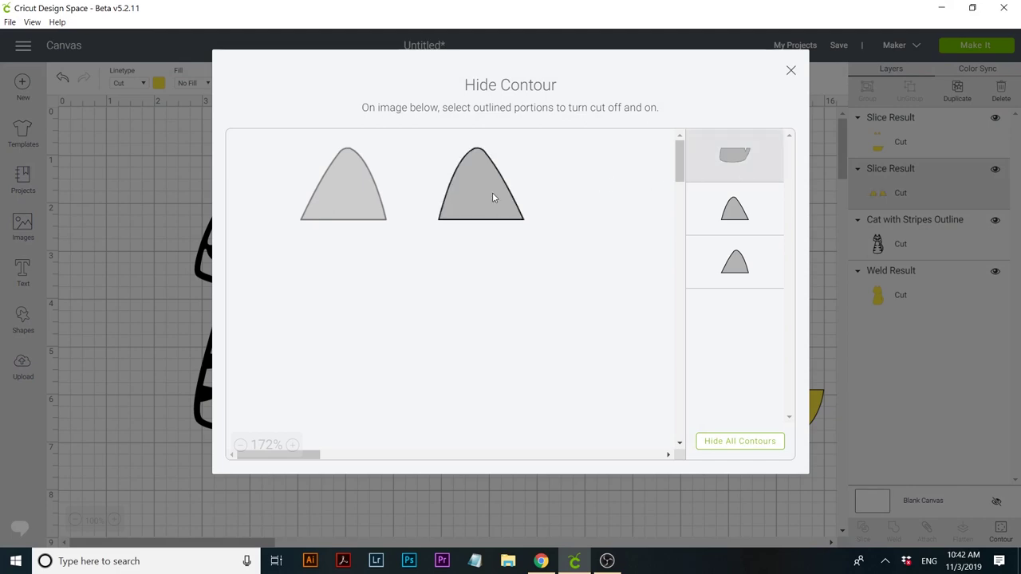
{"action": "left_click", "coordinate": [492, 195]}
{"action": "left_click", "coordinate": [790, 70]}
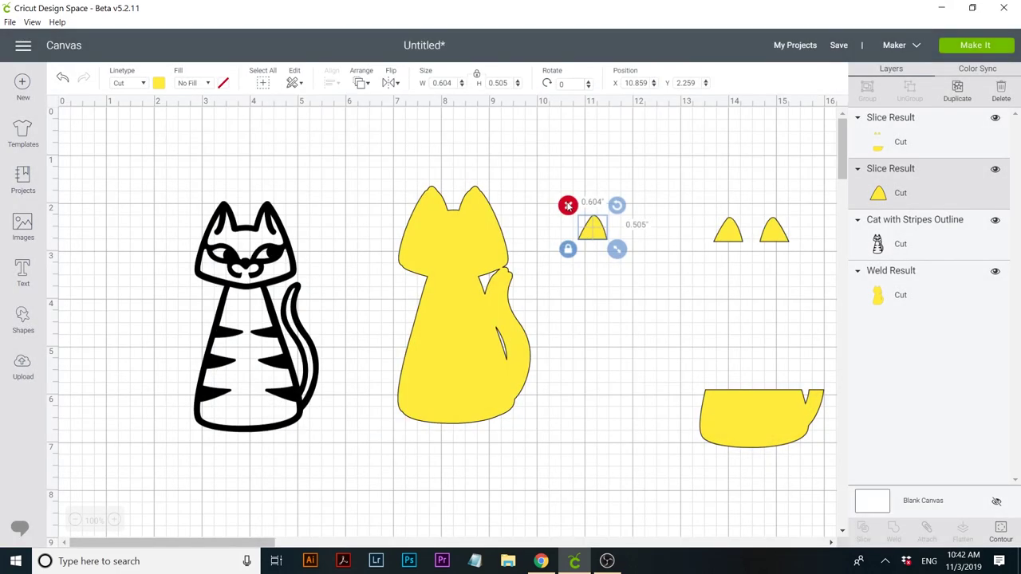
{"action": "left_click_drag", "start_coordinate": [590, 238], "coordinate": [381, 210]}
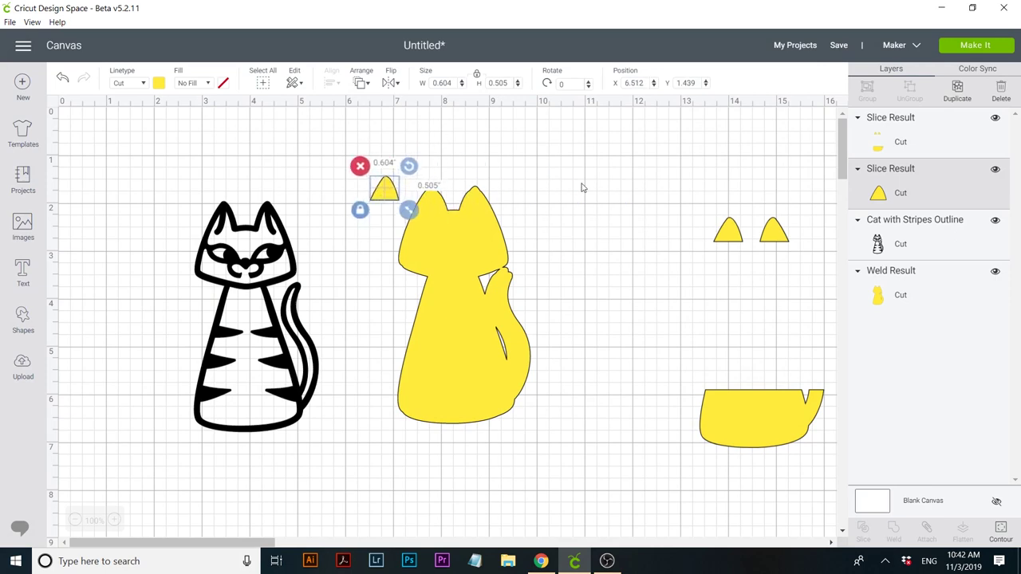
- Bring the duplicated slice piece closer and hide its base and left ear contours, keeping only the right ear tip
{"action": "left_click_drag", "start_coordinate": [724, 238], "coordinate": [589, 218]}
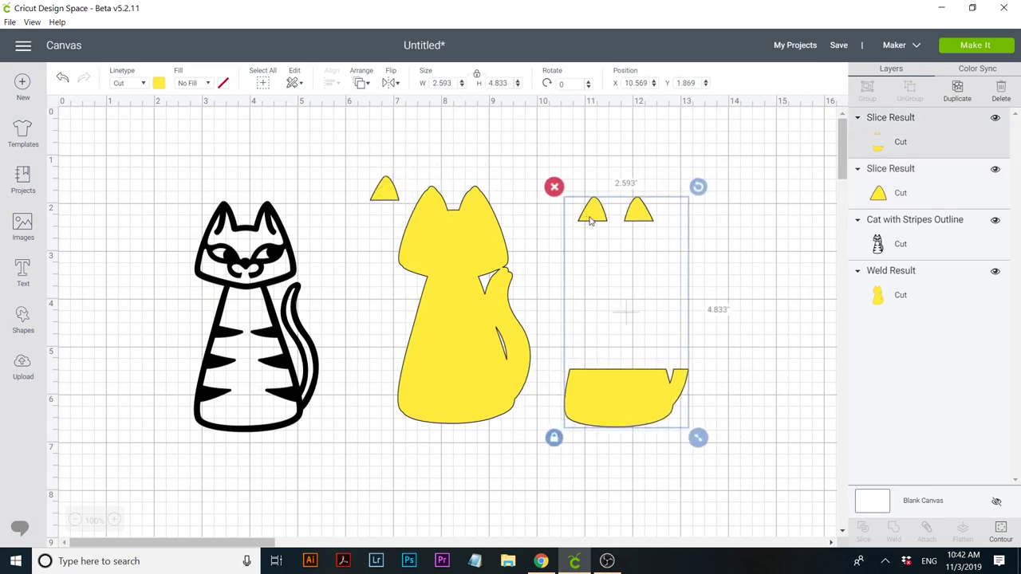
{"action": "left_click", "coordinate": [1000, 528]}
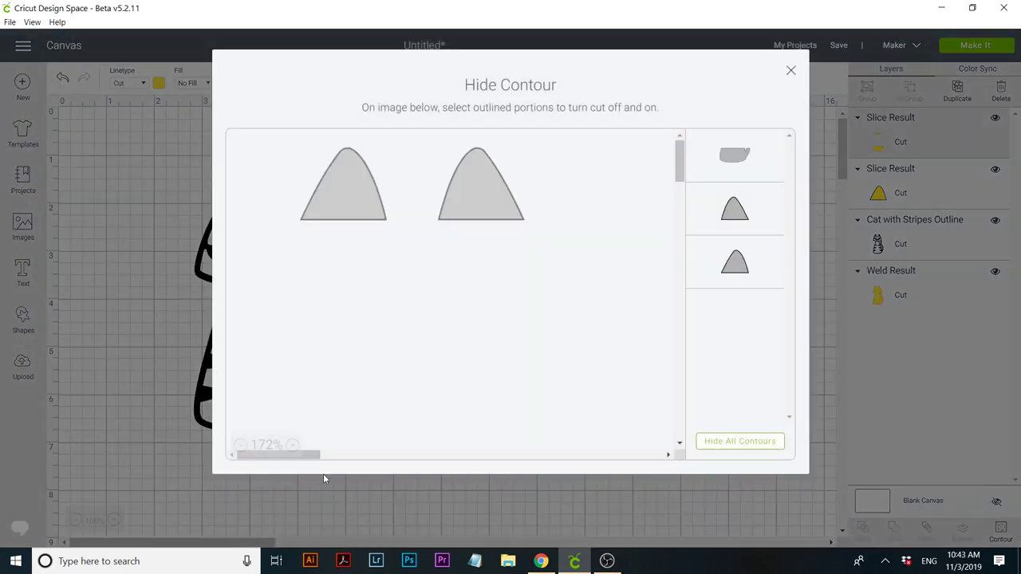
{"action": "left_click", "coordinate": [241, 445]}
{"action": "left_click", "coordinate": [240, 445]}
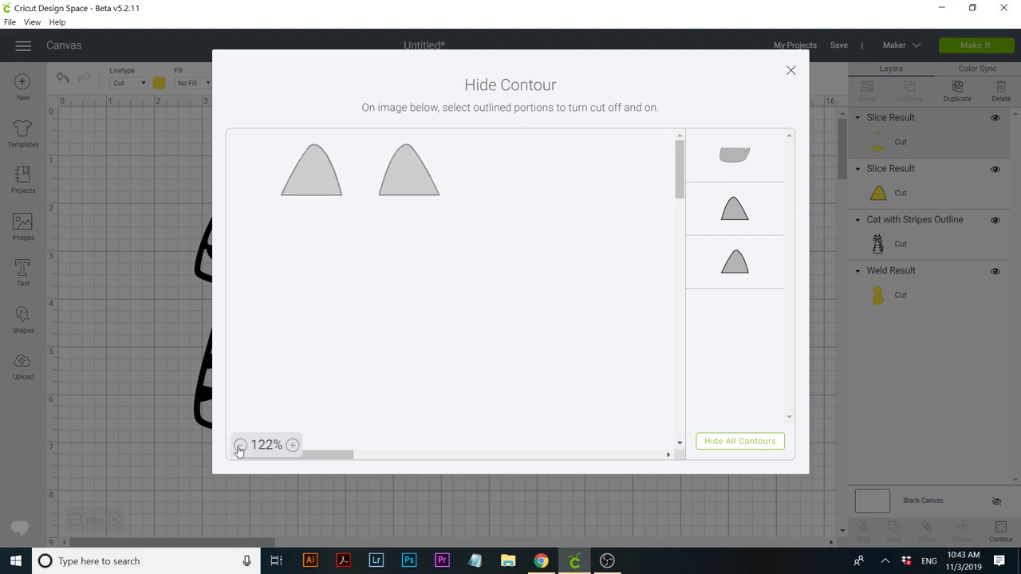
{"action": "left_click", "coordinate": [240, 445]}
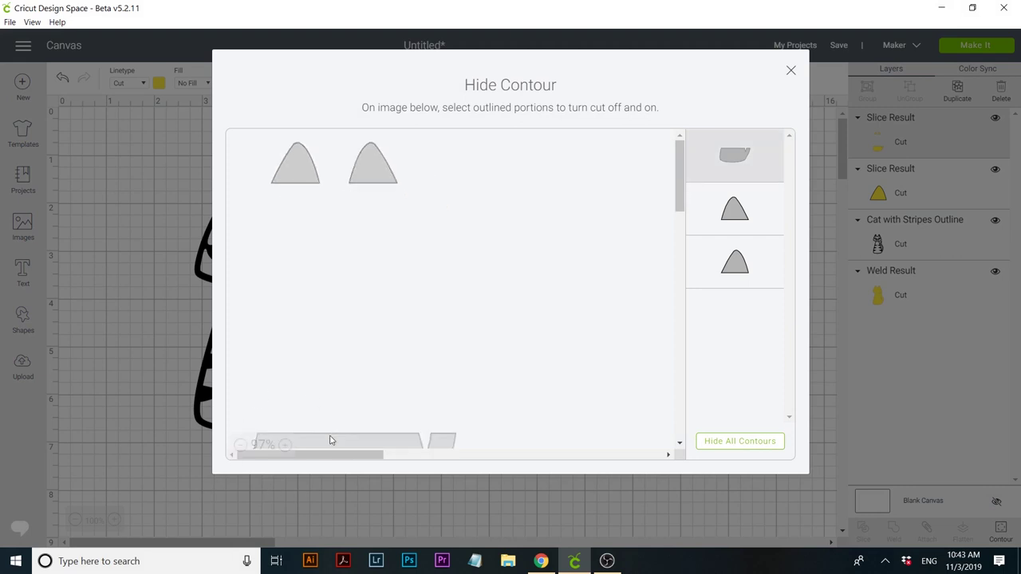
{"action": "left_click", "coordinate": [311, 177]}
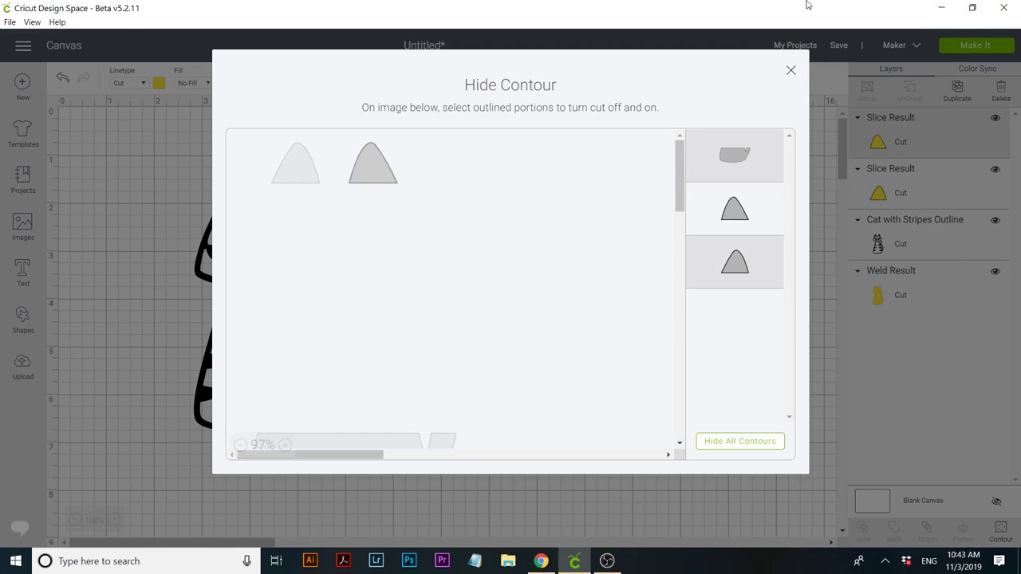
{"action": "left_click", "coordinate": [791, 70]}
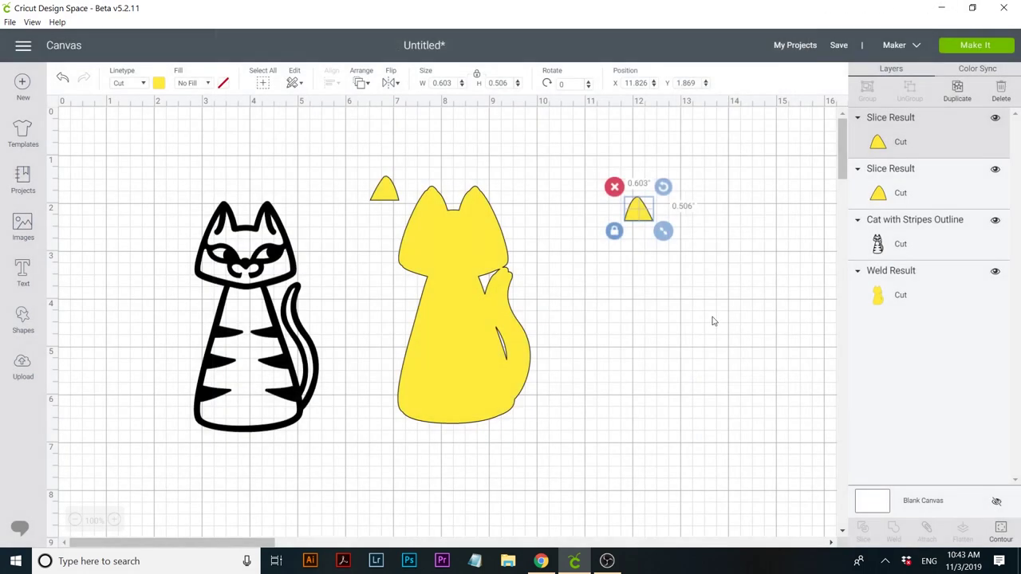
- Fit the two ear tips over the welded silhouette's matching ears, enlarging the right one to about 0.651 by 0.546 in
{"action": "left_click_drag", "start_coordinate": [647, 217], "coordinate": [504, 193]}
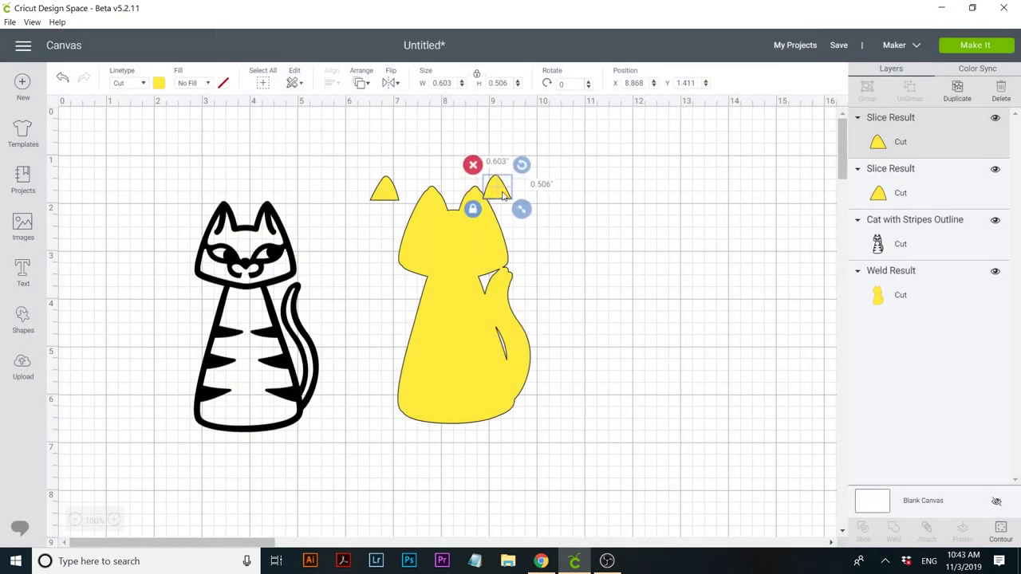
{"action": "left_click_drag", "start_coordinate": [383, 185], "coordinate": [421, 195]}
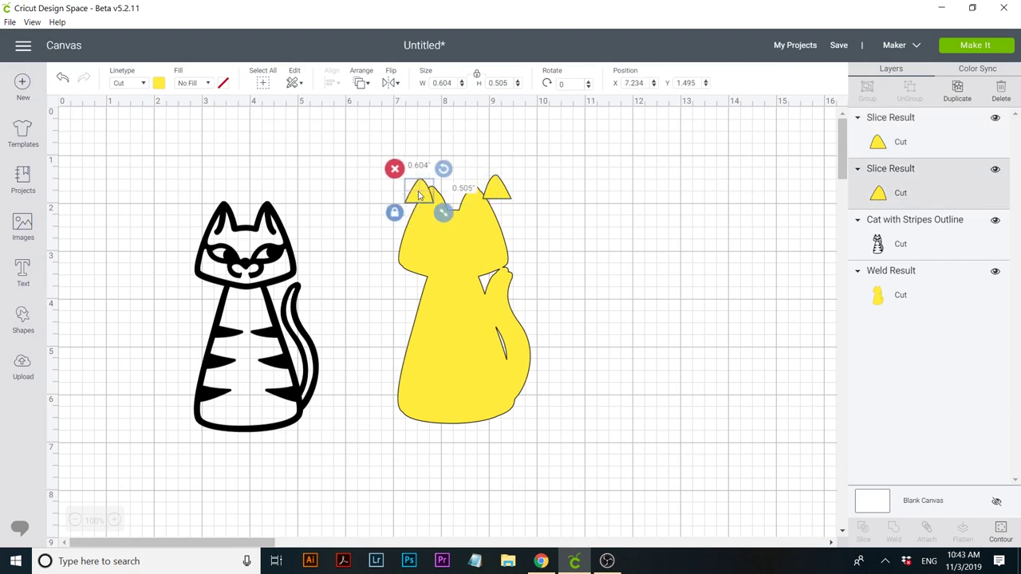
{"action": "left_click", "coordinate": [114, 520]}
{"action": "left_click", "coordinate": [114, 520]}
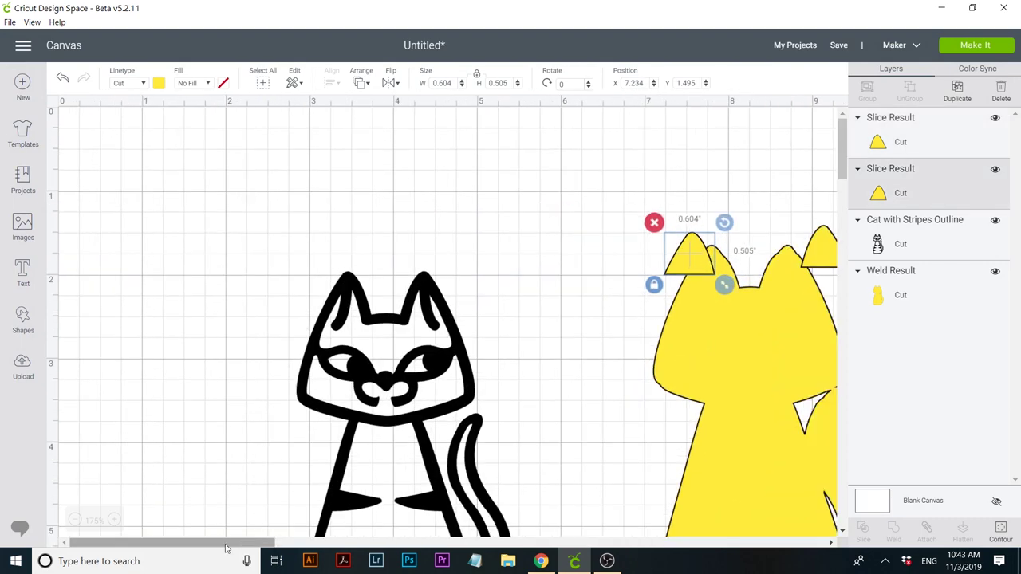
{"action": "left_click_drag", "start_coordinate": [236, 543], "coordinate": [383, 543]}
{"action": "left_click_drag", "start_coordinate": [397, 253], "coordinate": [358, 267]}
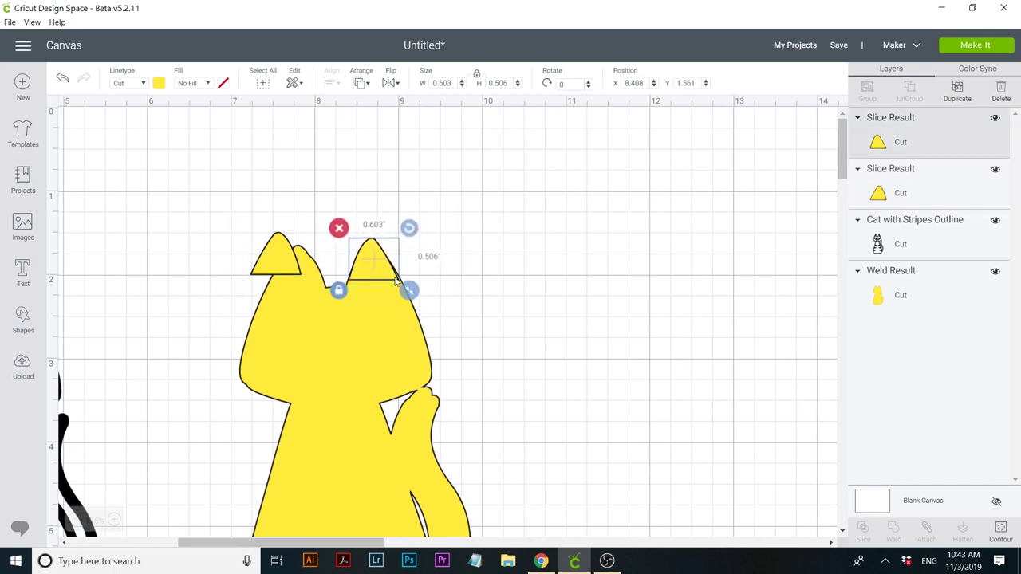
{"action": "left_click_drag", "start_coordinate": [408, 300], "coordinate": [412, 303]}
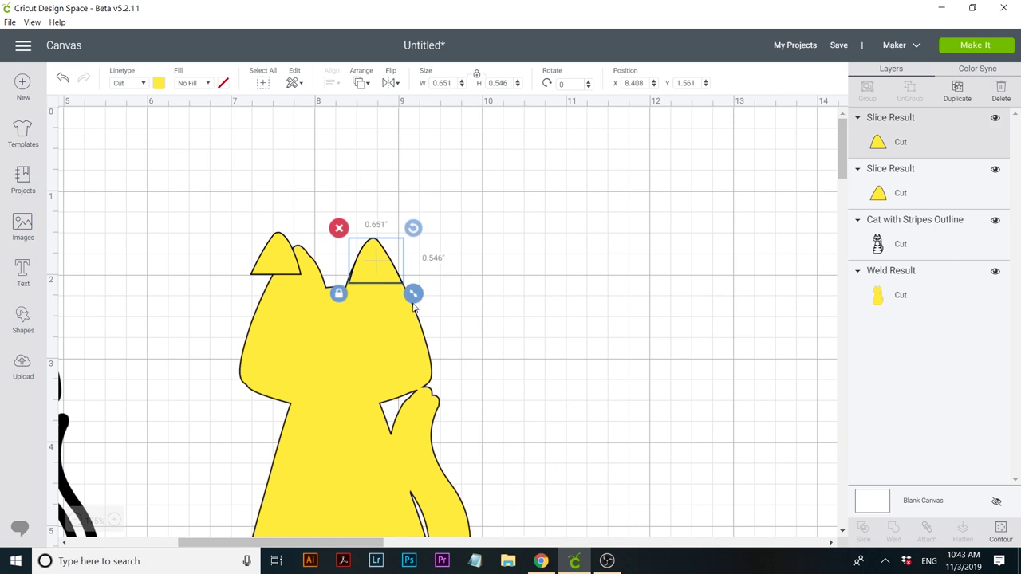
{"action": "left_click_drag", "start_coordinate": [287, 259], "coordinate": [307, 268]}
{"action": "left_click", "coordinate": [535, 302]}
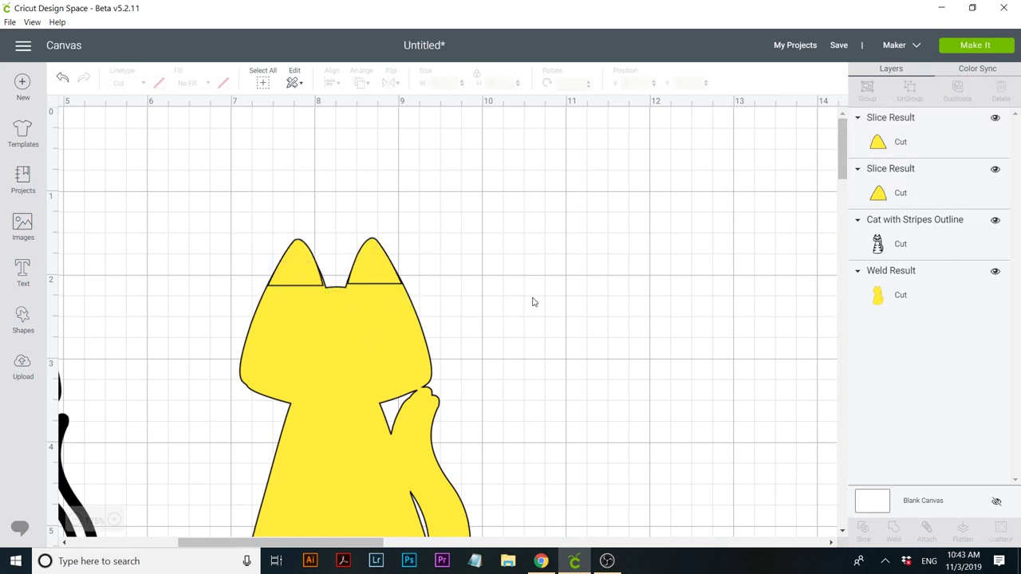
- Add a circle, shrink it to about 0.238 in, and place it over the uneven tail tip at about X 9.238, Y 3.357 in
{"action": "scroll", "coordinate": [223, 359], "scroll_direction": "down", "scroll_amount": 4}
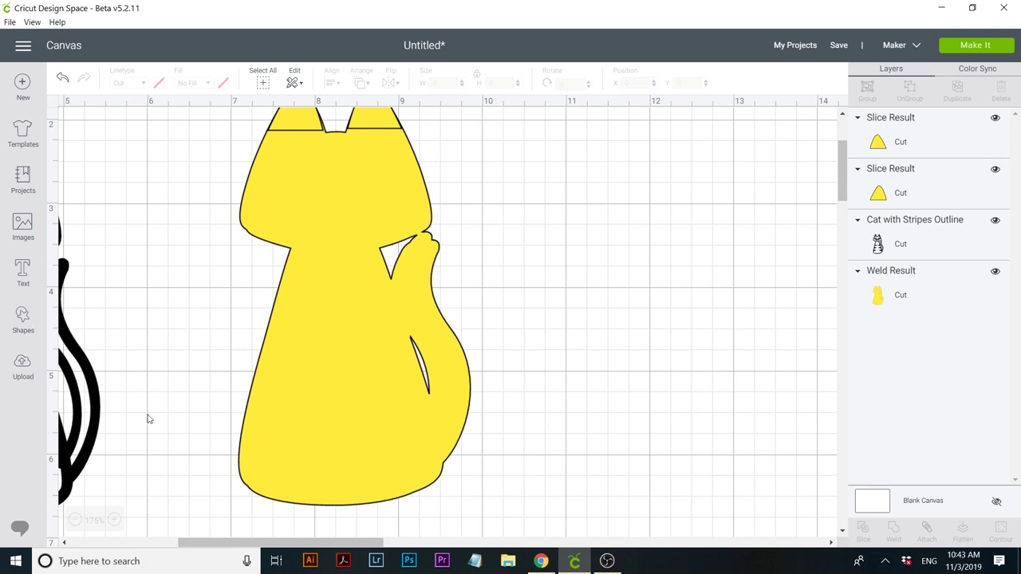
{"action": "left_click", "coordinate": [15, 325]}
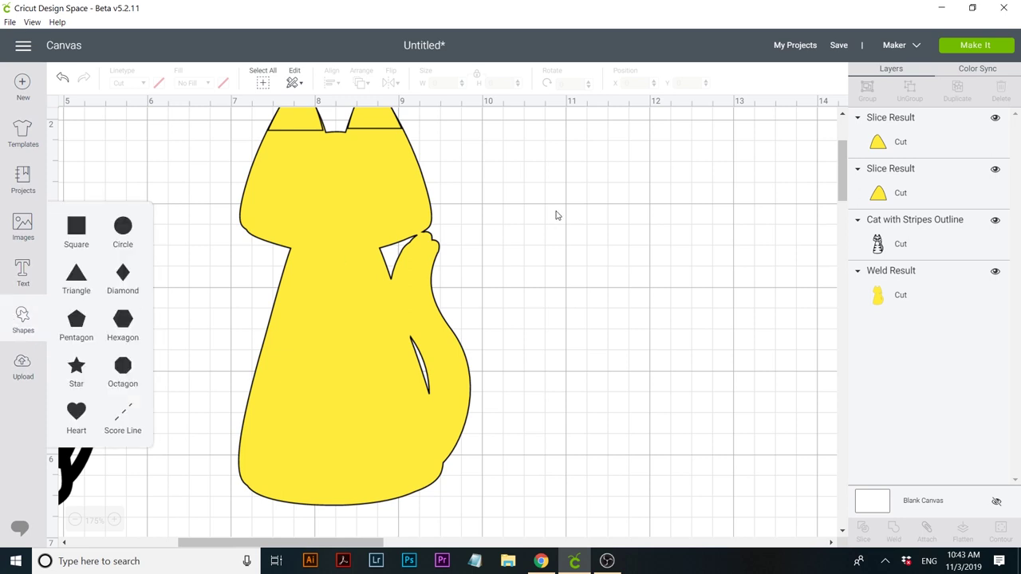
{"action": "left_click", "coordinate": [114, 229]}
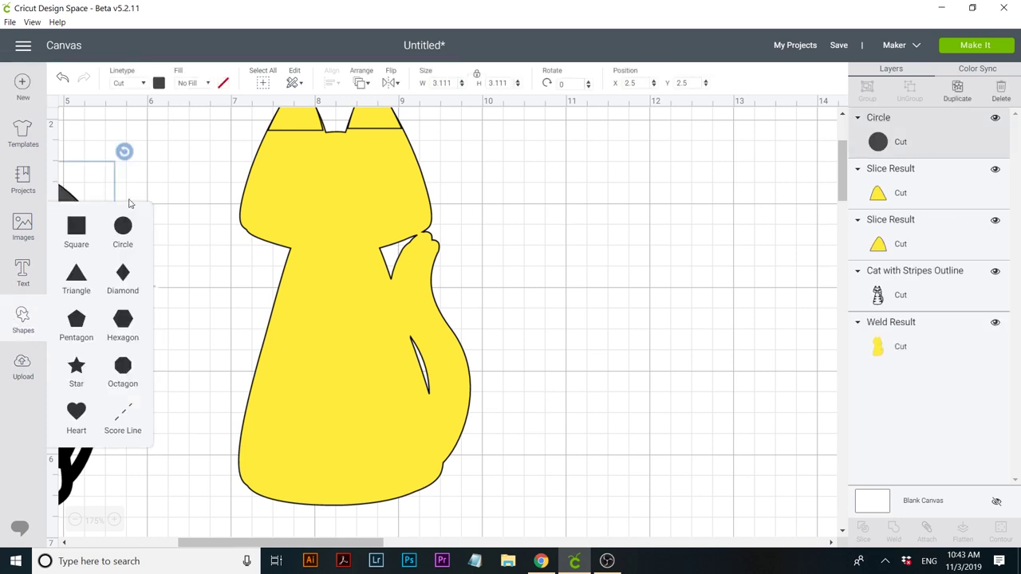
{"action": "left_click_drag", "start_coordinate": [64, 224], "coordinate": [700, 252]}
{"action": "left_click_drag", "start_coordinate": [760, 463], "coordinate": [429, 246]}
{"action": "left_click", "coordinate": [515, 290]}
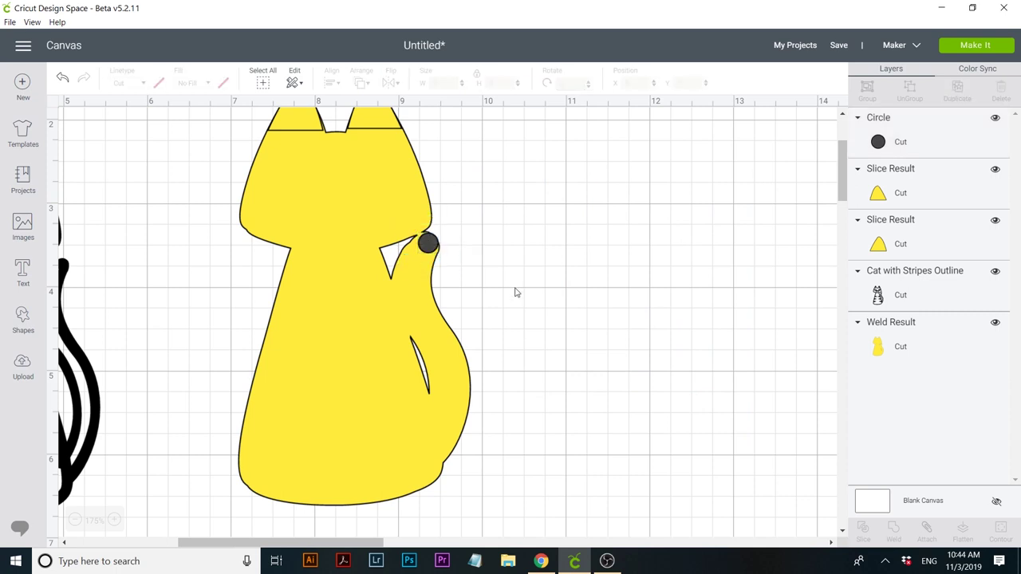
{"action": "left_click", "coordinate": [429, 247]}
{"action": "left_click", "coordinate": [114, 519]}
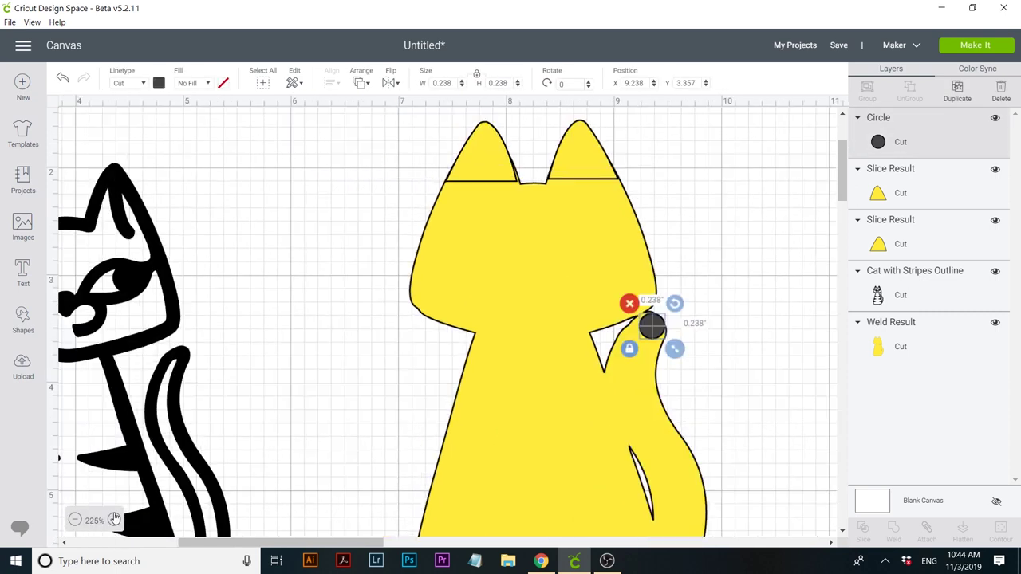
- Enlarge the circle to about 0.314 in and fit it over the tail tip at about X 9.172, Y 3.337 in
{"action": "left_click", "coordinate": [114, 519]}
{"action": "left_click", "coordinate": [114, 519]}
{"action": "scroll", "coordinate": [257, 532], "scroll_direction": "right", "scroll_amount": 10}
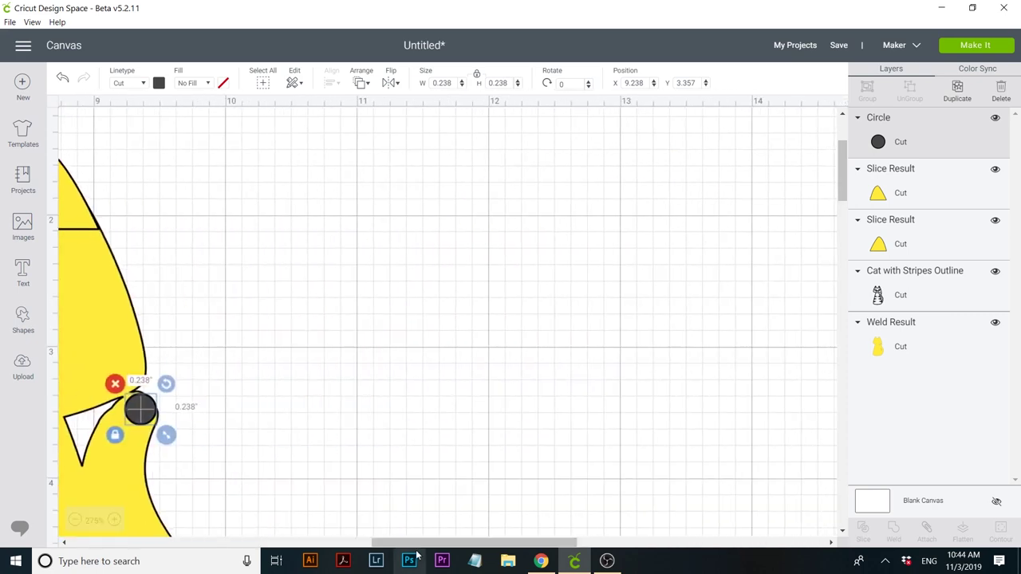
{"action": "left_click_drag", "start_coordinate": [412, 546], "coordinate": [325, 545]}
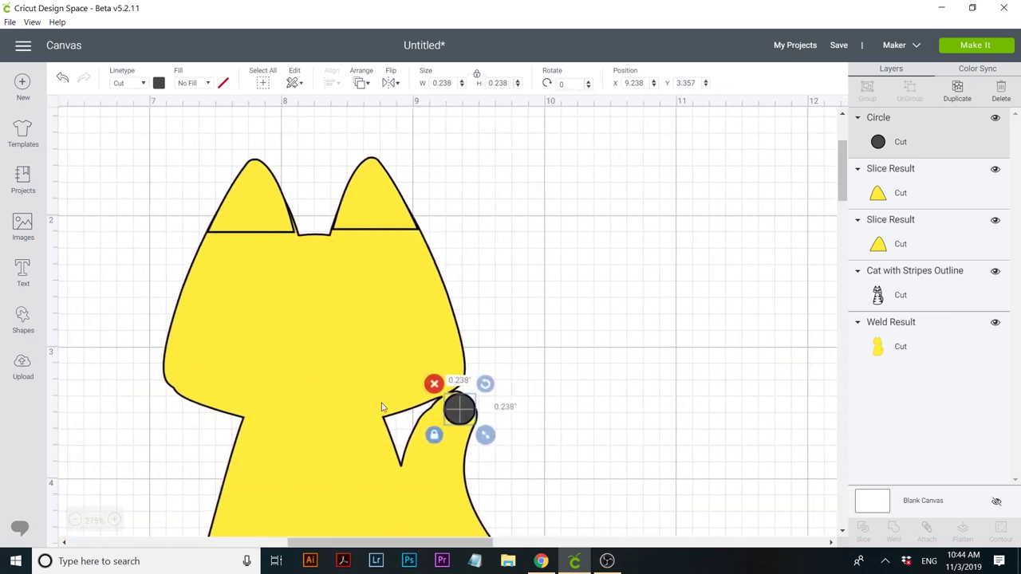
{"action": "left_click_drag", "start_coordinate": [451, 416], "coordinate": [486, 442]}
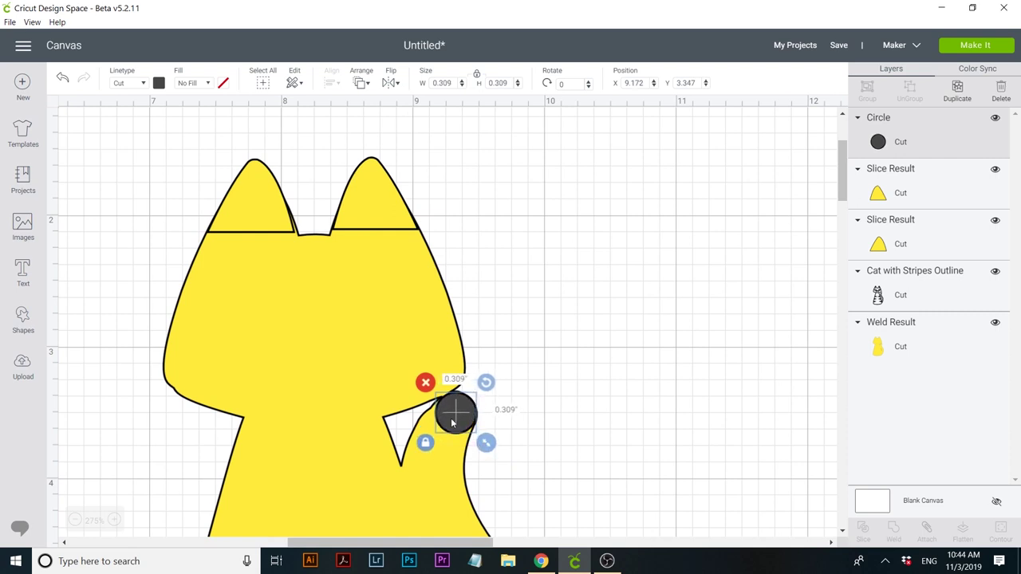
{"action": "left_click_drag", "start_coordinate": [448, 414], "coordinate": [448, 408]}
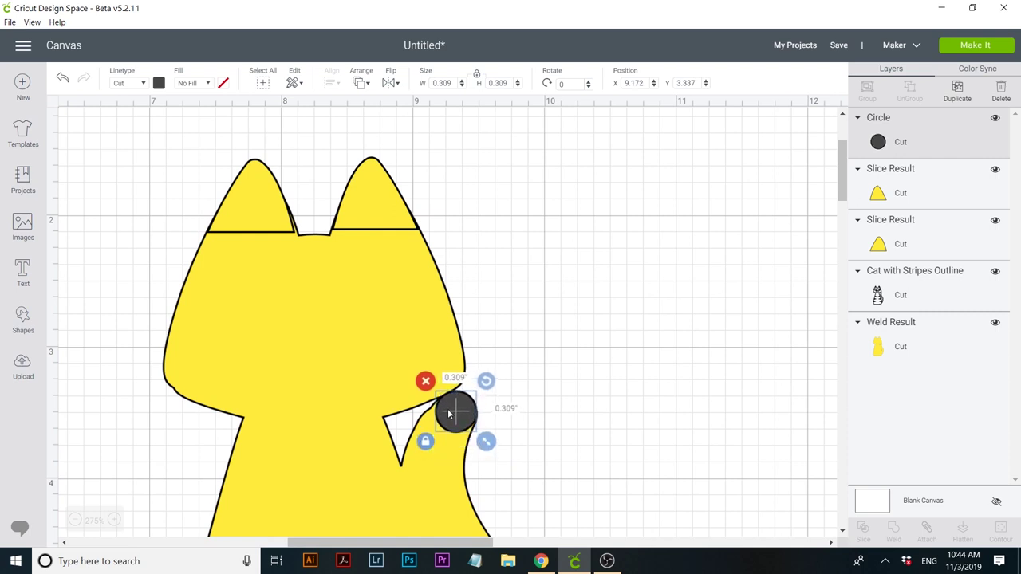
{"action": "left_click", "coordinate": [538, 411]}
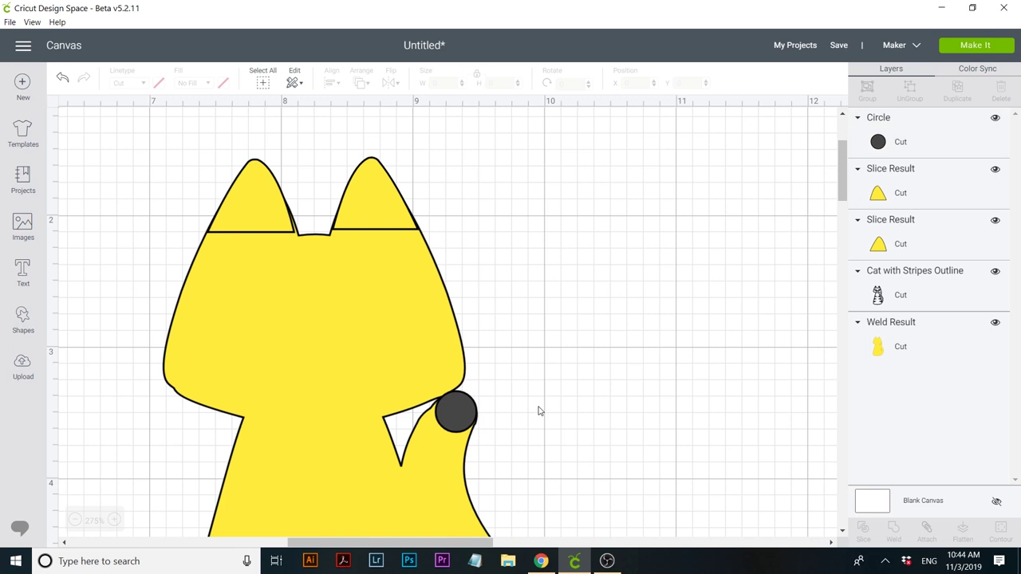
{"action": "left_click", "coordinate": [459, 420]}
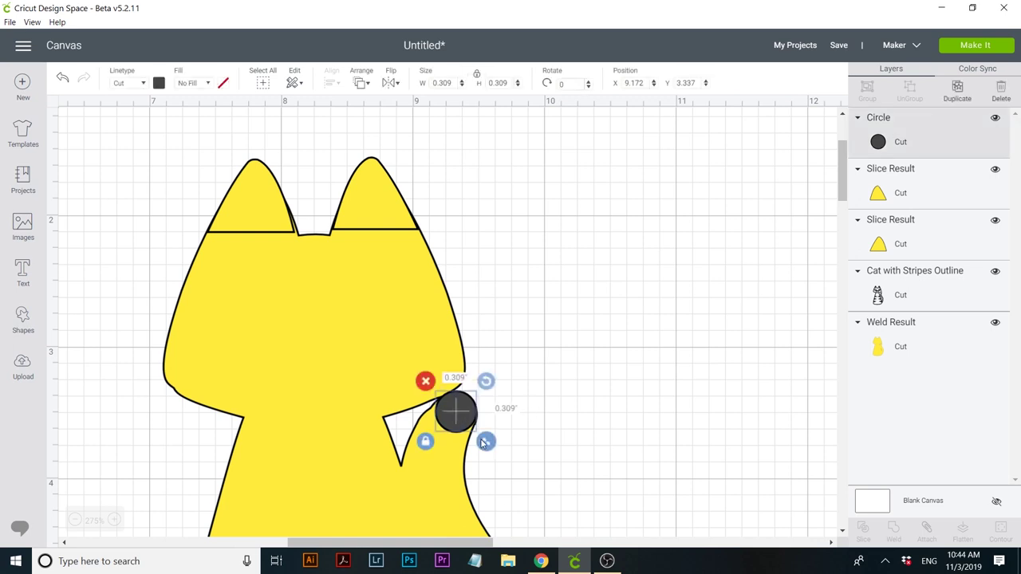
{"action": "left_click_drag", "start_coordinate": [483, 443], "coordinate": [484, 449]}
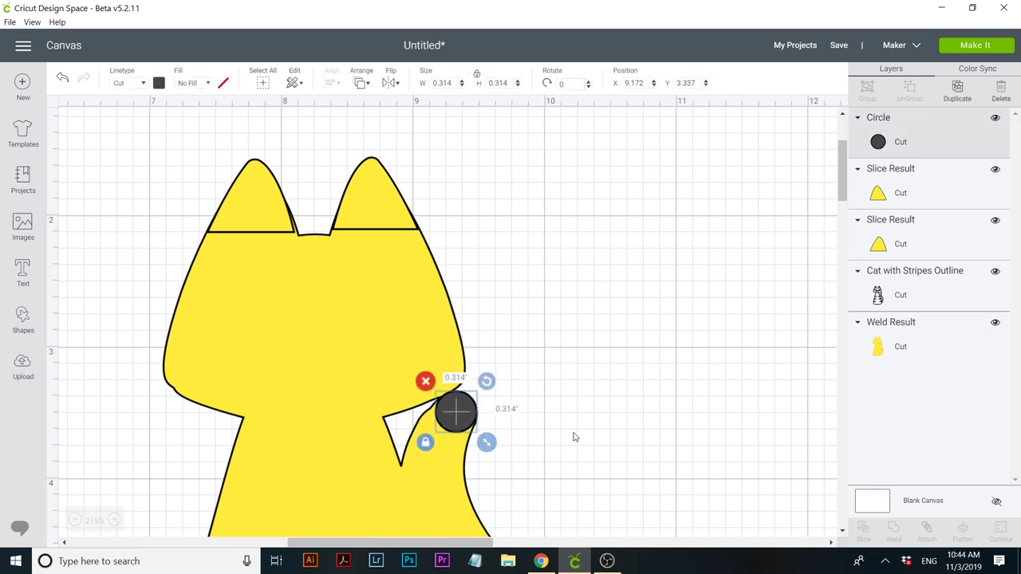
{"action": "left_click", "coordinate": [579, 425]}
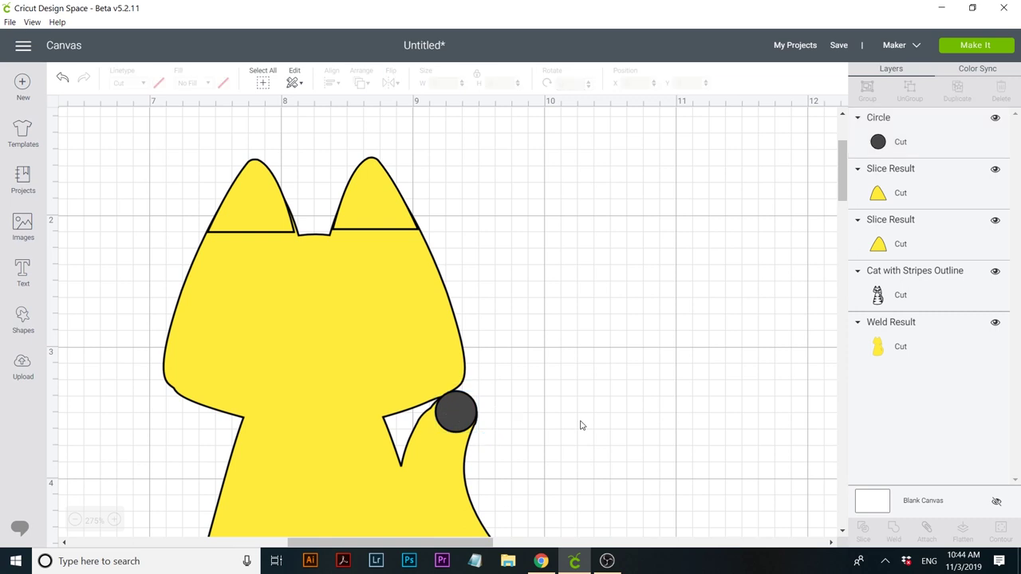
- Duplicate the tail-tip circle and place the copy over the uneven lower-left corner of the silhouette's head
{"action": "left_click", "coordinate": [74, 520]}
{"action": "left_click", "coordinate": [75, 520]}
{"action": "left_click_drag", "start_coordinate": [302, 545], "coordinate": [242, 545]}
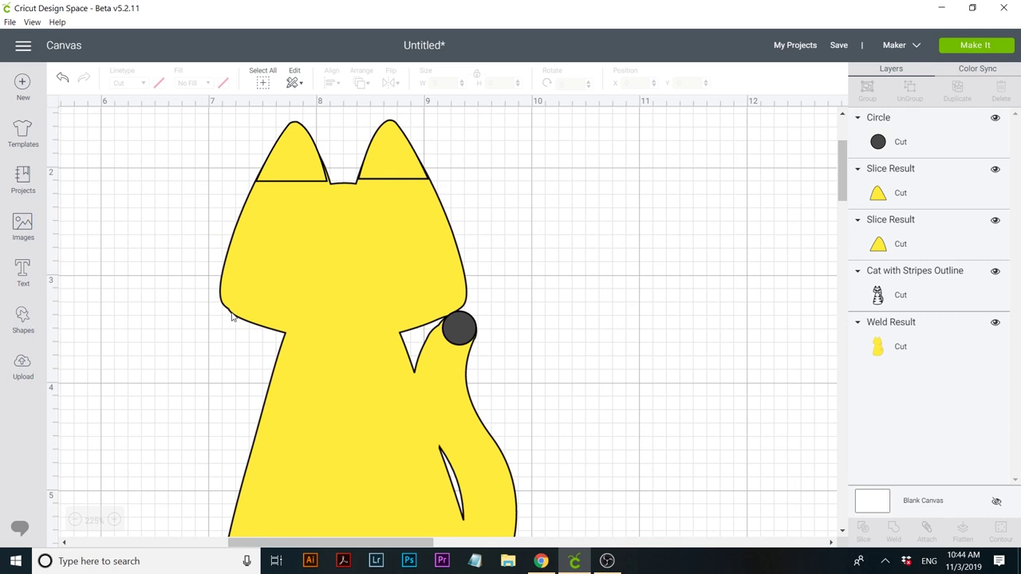
{"action": "left_click", "coordinate": [114, 519]}
{"action": "left_click", "coordinate": [114, 519]}
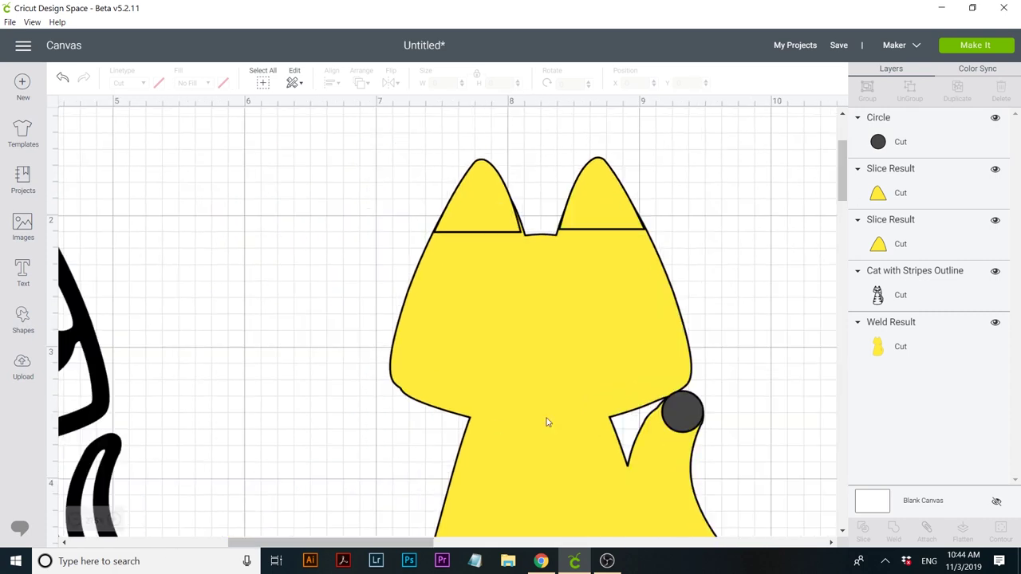
{"action": "left_click", "coordinate": [679, 421]}
{"action": "key", "text": "ctrl+d"}
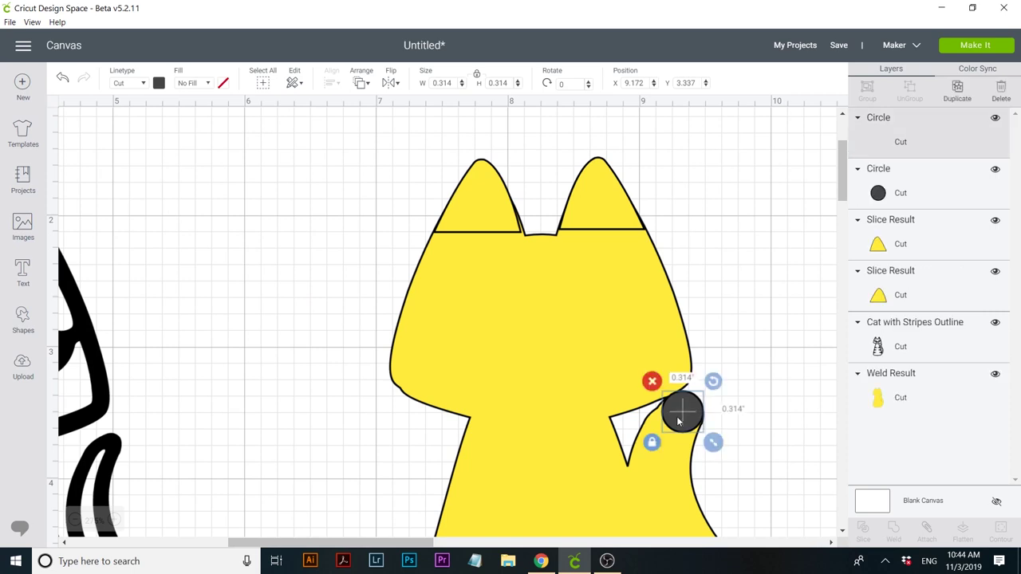
{"action": "left_click_drag", "start_coordinate": [756, 479], "coordinate": [420, 378]}
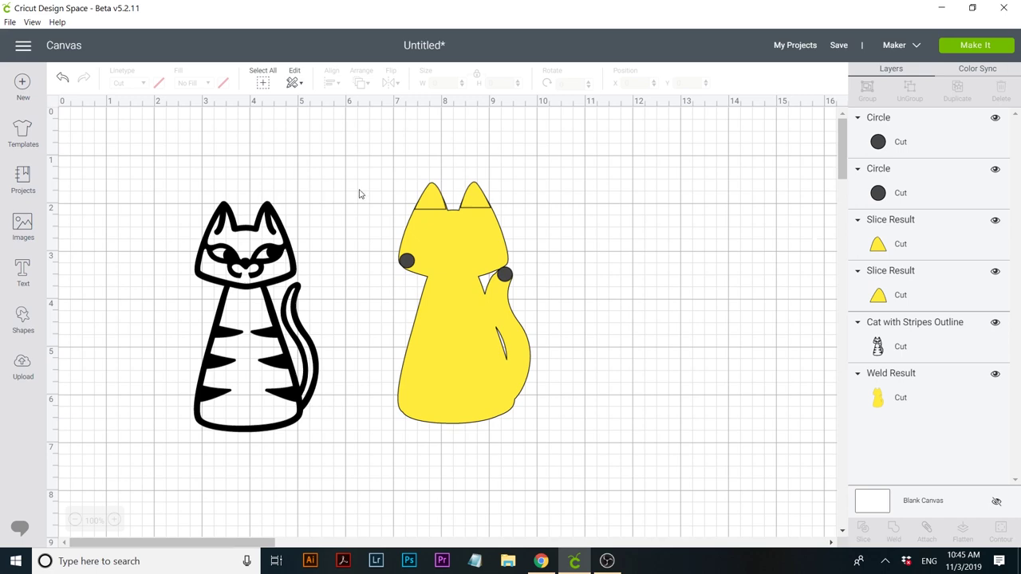
- Weld the silhouette, ear tips and circles together, and hide the two inner gap contours beside the tail
{"action": "left_click_drag", "start_coordinate": [383, 160], "coordinate": [580, 484]}
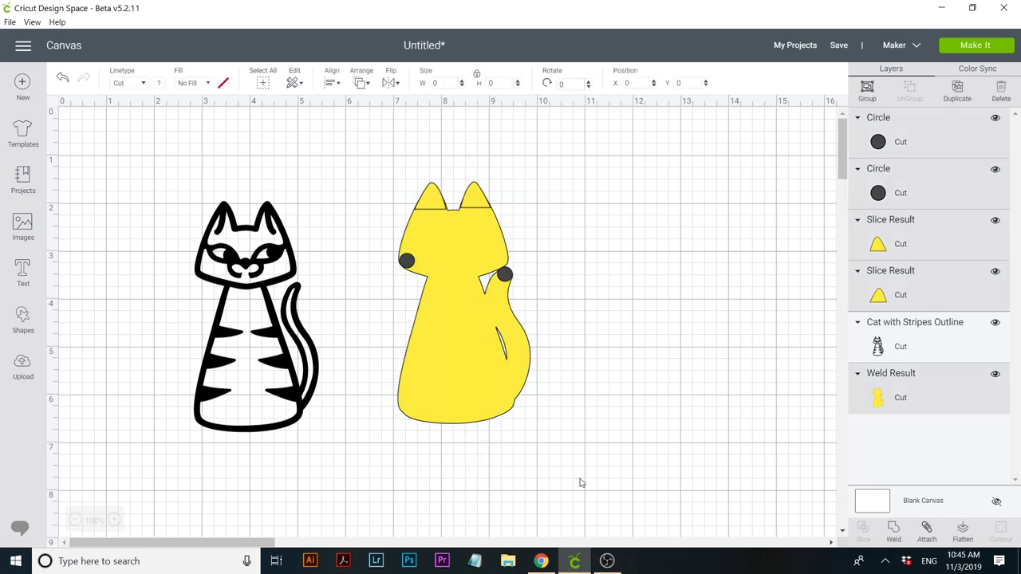
{"action": "left_click", "coordinate": [892, 530]}
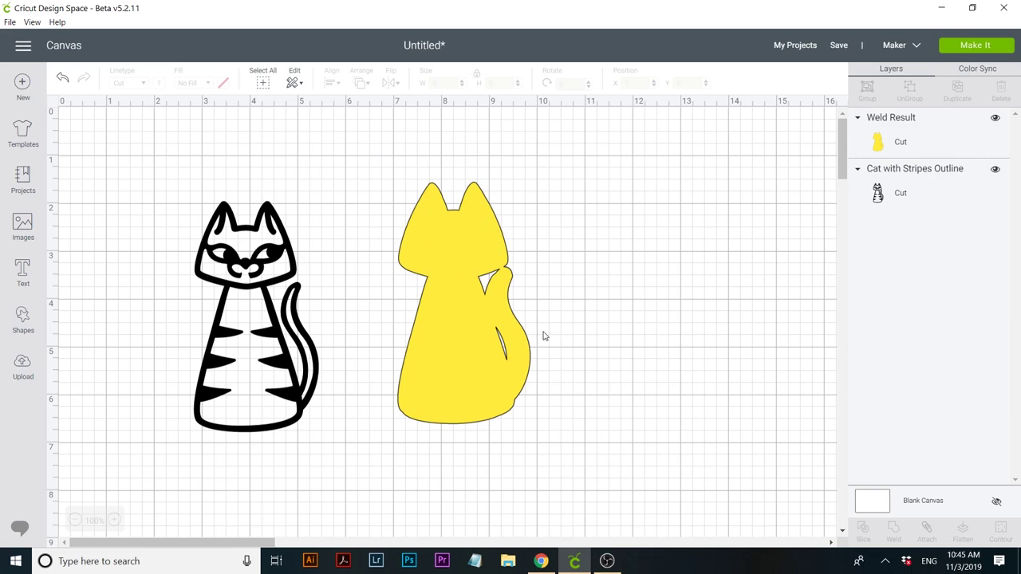
{"action": "left_click", "coordinate": [447, 356]}
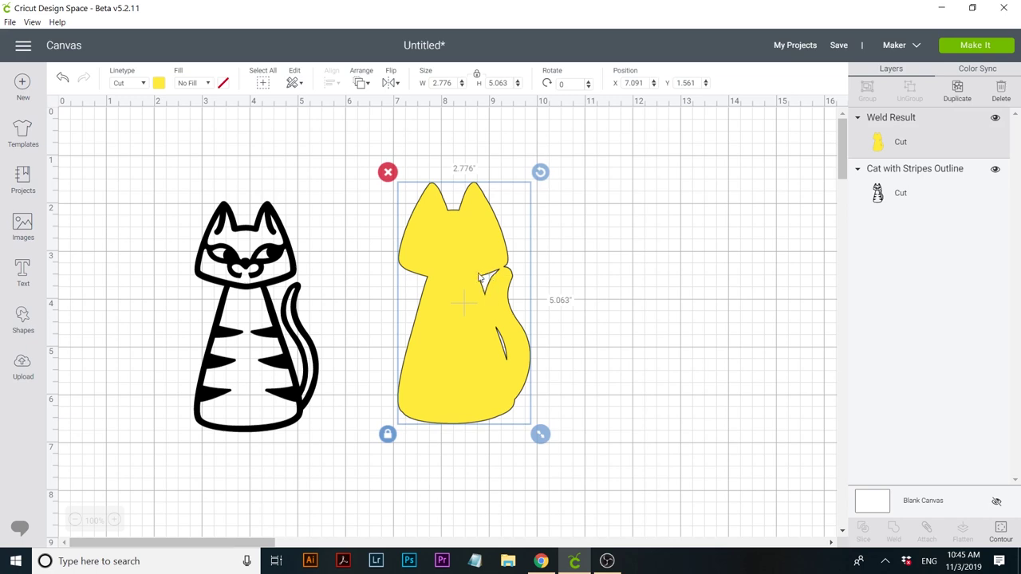
{"action": "left_click", "coordinate": [1000, 530]}
{"action": "scroll", "coordinate": [492, 415], "scroll_direction": "up", "scroll_amount": 3}
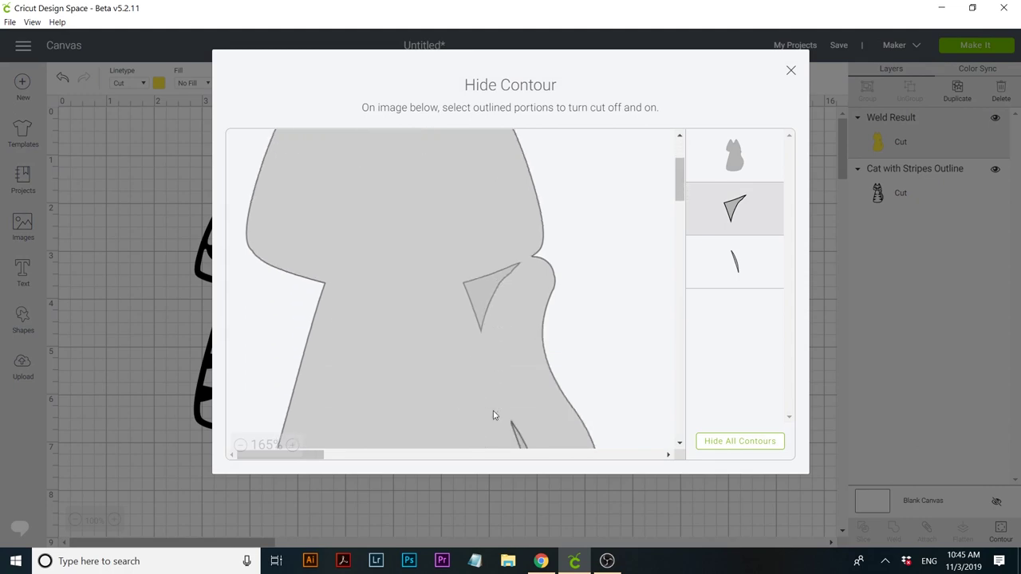
{"action": "scroll", "coordinate": [492, 415], "scroll_direction": "down", "scroll_amount": 3}
{"action": "left_click", "coordinate": [526, 333]}
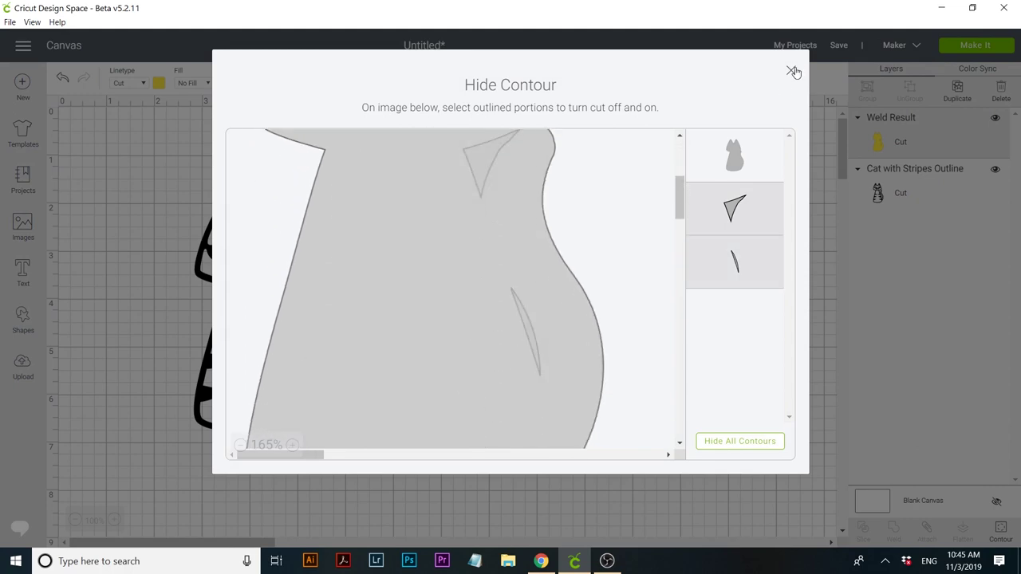
{"action": "left_click", "coordinate": [792, 72]}
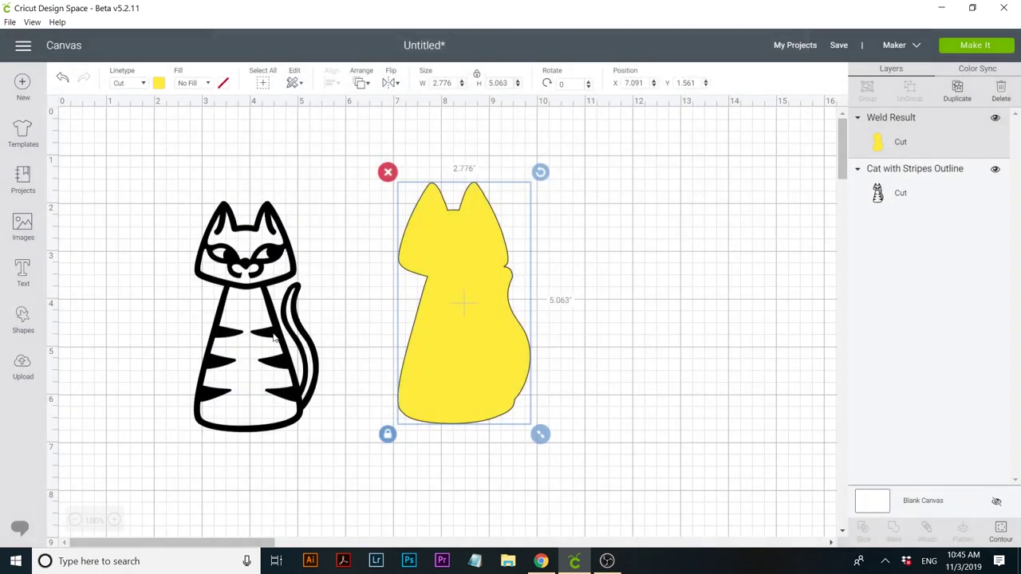
- Bring the striped cat outline in front of the welded silhouette and center it over the shape at about X 7.152, Y 1.702 in
{"action": "left_click_drag", "start_coordinate": [275, 336], "coordinate": [614, 319]}
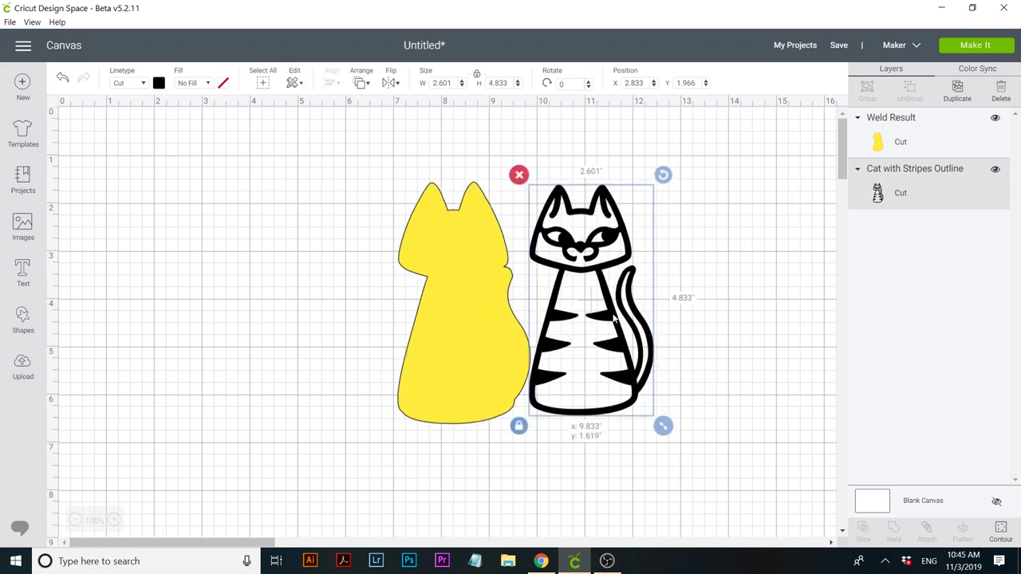
{"action": "left_click_drag", "start_coordinate": [907, 198], "coordinate": [901, 119]}
{"action": "left_click_drag", "start_coordinate": [614, 244], "coordinate": [476, 246]}
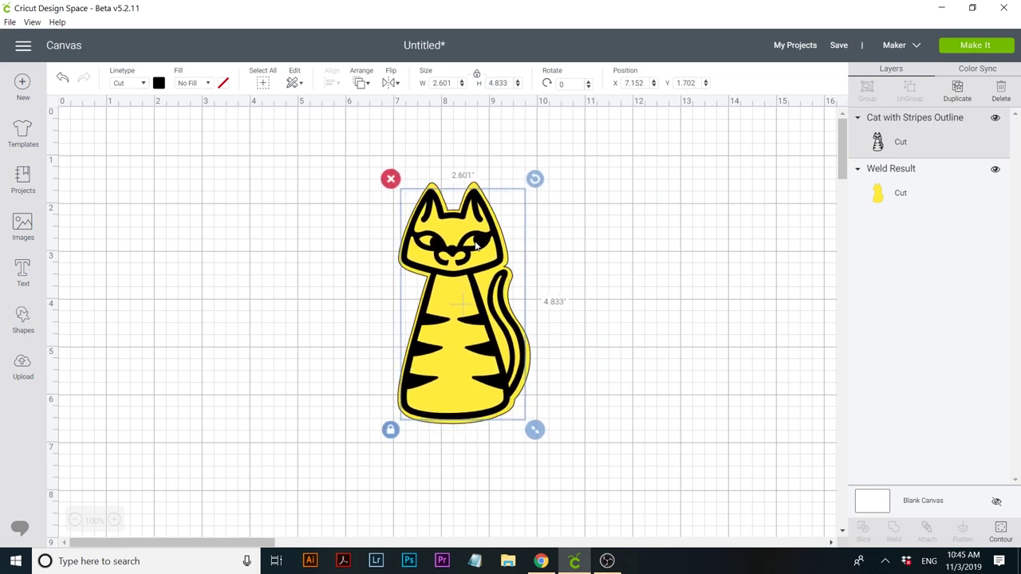
{"action": "left_click", "coordinate": [346, 281]}
{"action": "left_click_drag", "start_coordinate": [346, 310], "coordinate": [378, 329]}
{"action": "left_click", "coordinate": [198, 264]}
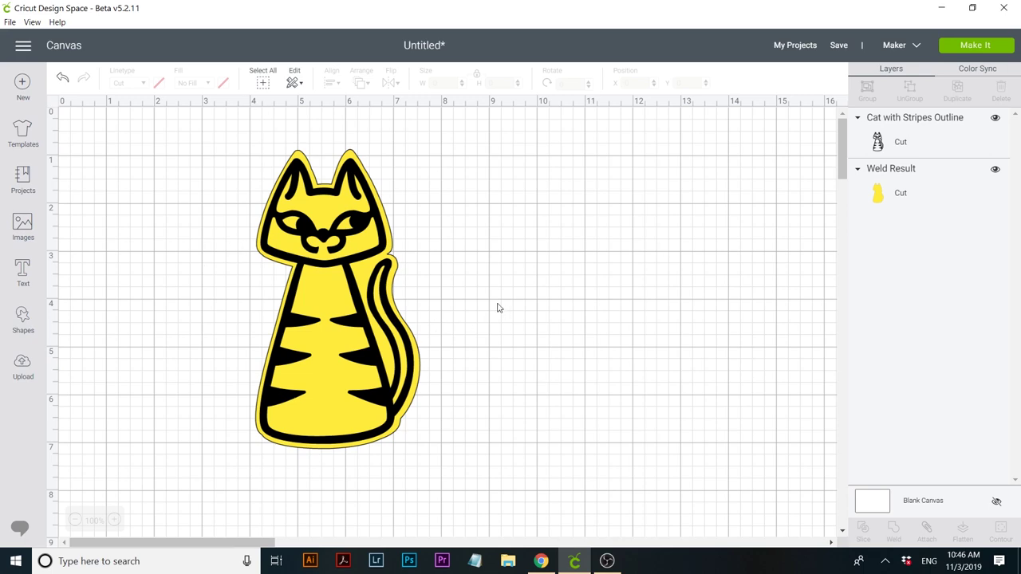
- Hide both the striped cat outline and the welded silhouette from the canvas
{"action": "key", "text": "ctrl+a"}
{"action": "left_click", "coordinate": [994, 119]}
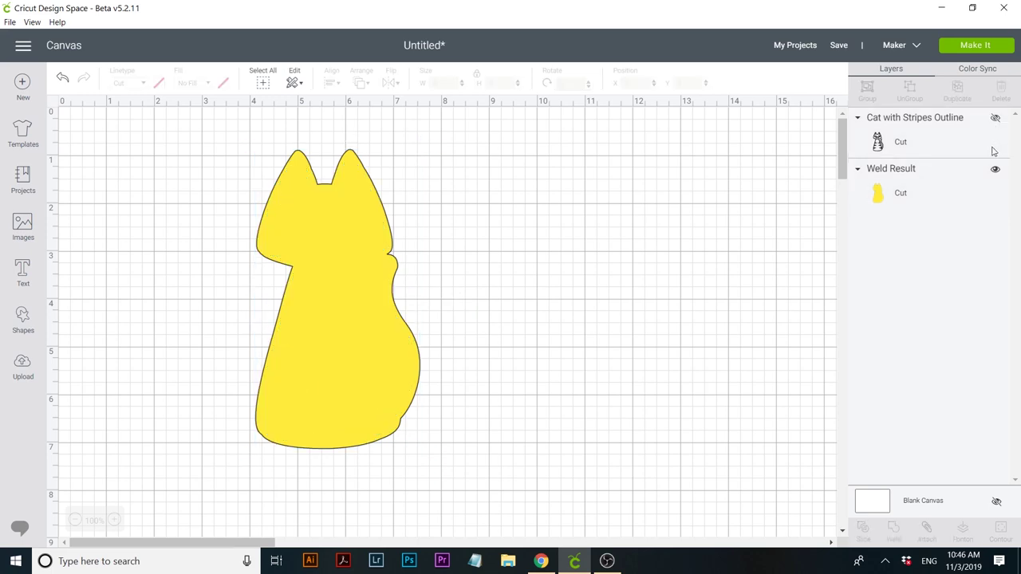
{"action": "left_click", "coordinate": [994, 169]}
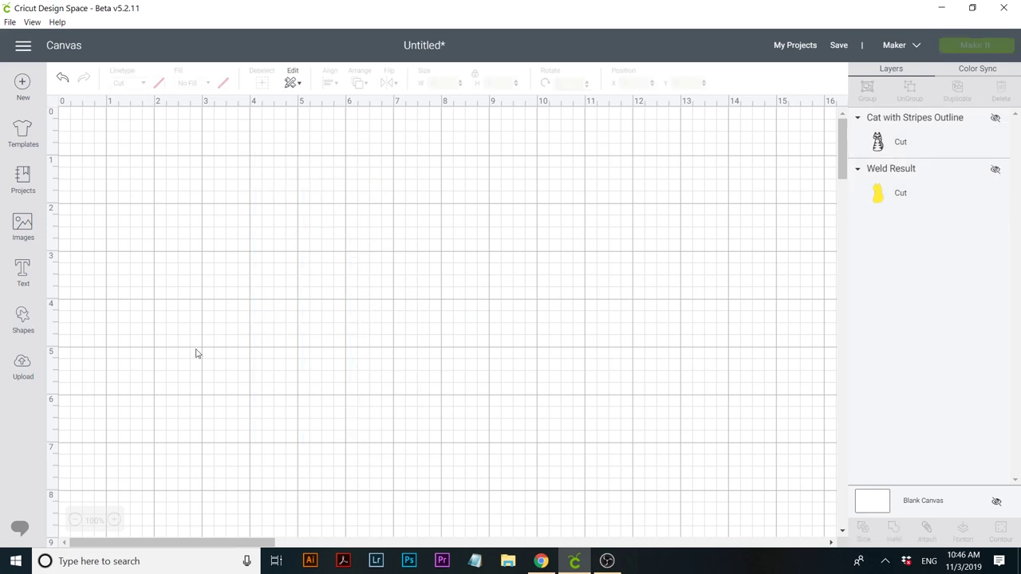
- Add the text "DREAM" and move it up to about X 2.685, Y 4.681 in
{"action": "left_click", "coordinate": [22, 271]}
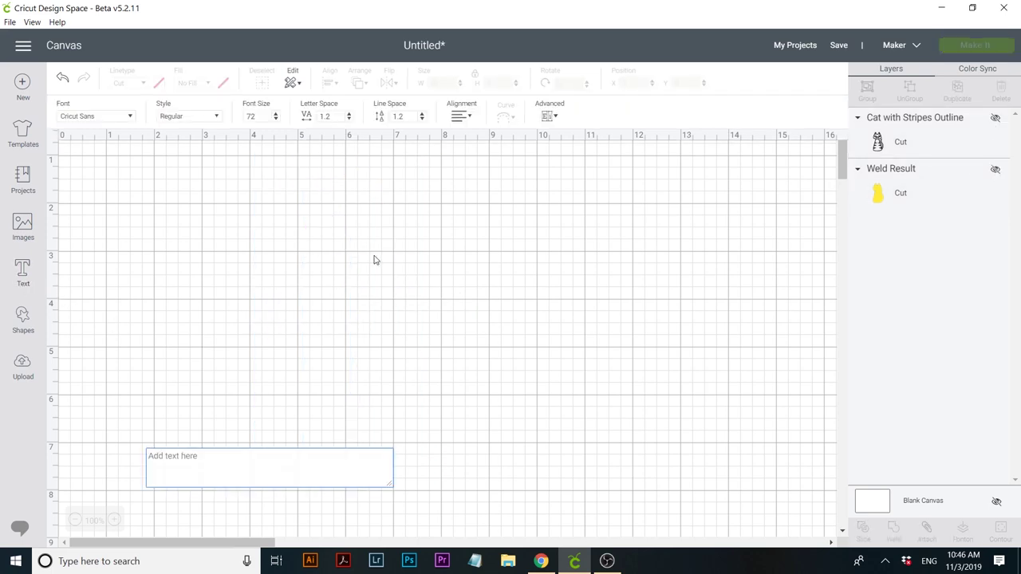
{"action": "type", "text": "DREAM"}
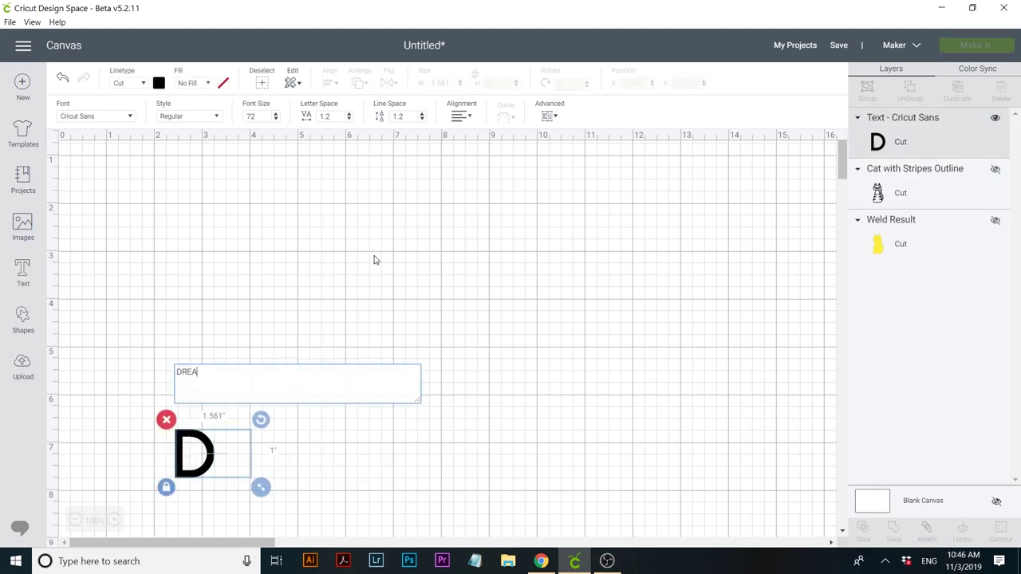
{"action": "left_click", "coordinate": [373, 299]}
{"action": "left_click_drag", "start_coordinate": [349, 438], "coordinate": [357, 344]}
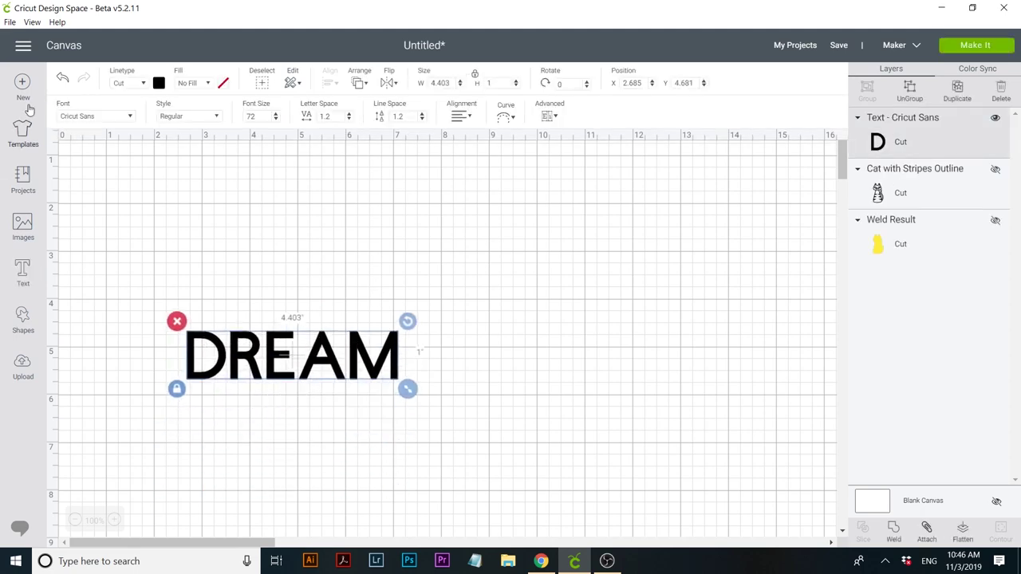
- Set the text's font to A Frightful Affair, enlarge it to about 6.503 by 2.637 in, and move it to about X 1.908, Y 3.042 in
{"action": "left_click", "coordinate": [125, 119]}
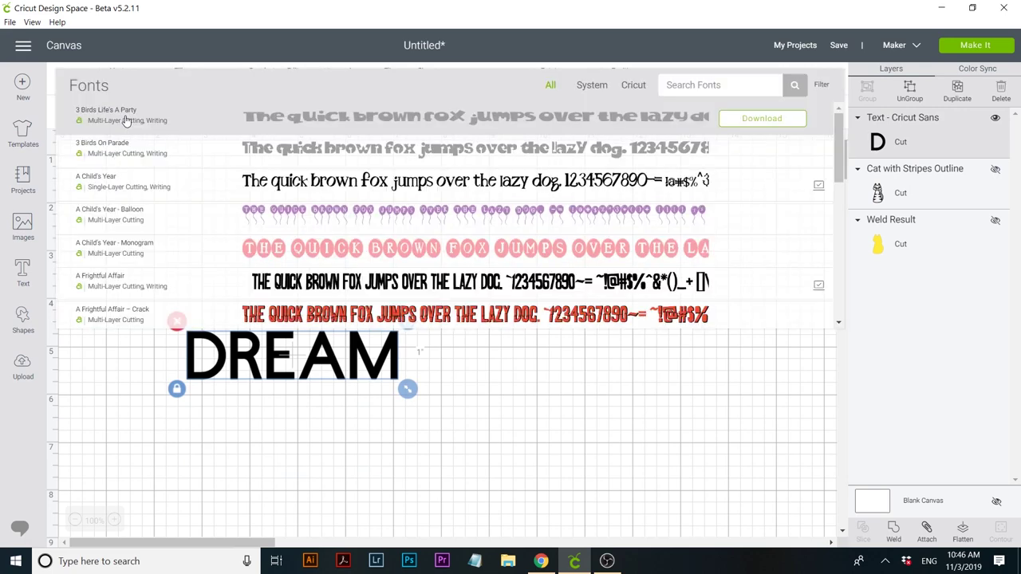
{"action": "left_click", "coordinate": [271, 288]}
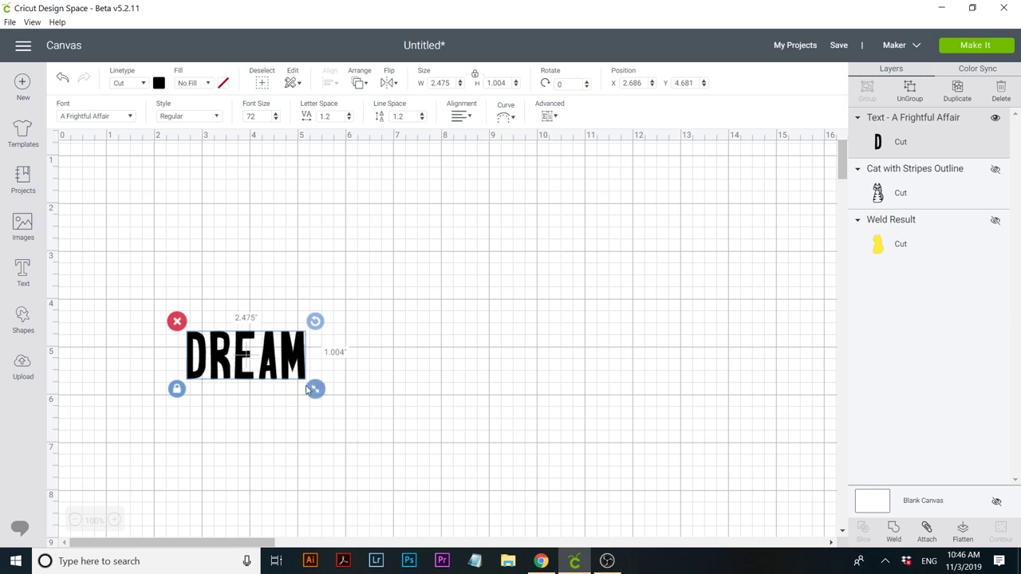
{"action": "left_click_drag", "start_coordinate": [315, 393], "coordinate": [499, 496]}
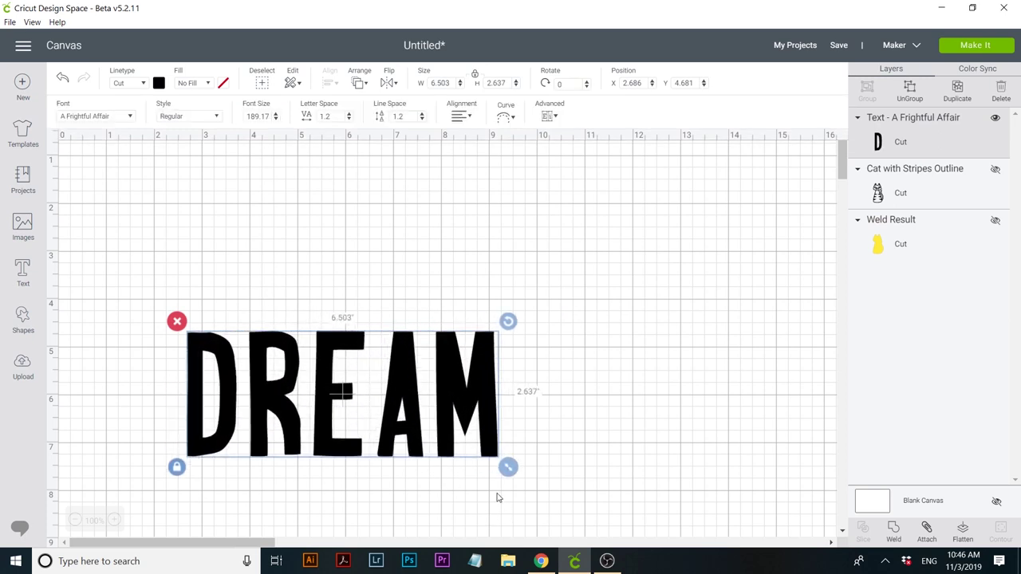
{"action": "left_click_drag", "start_coordinate": [479, 398], "coordinate": [415, 311]}
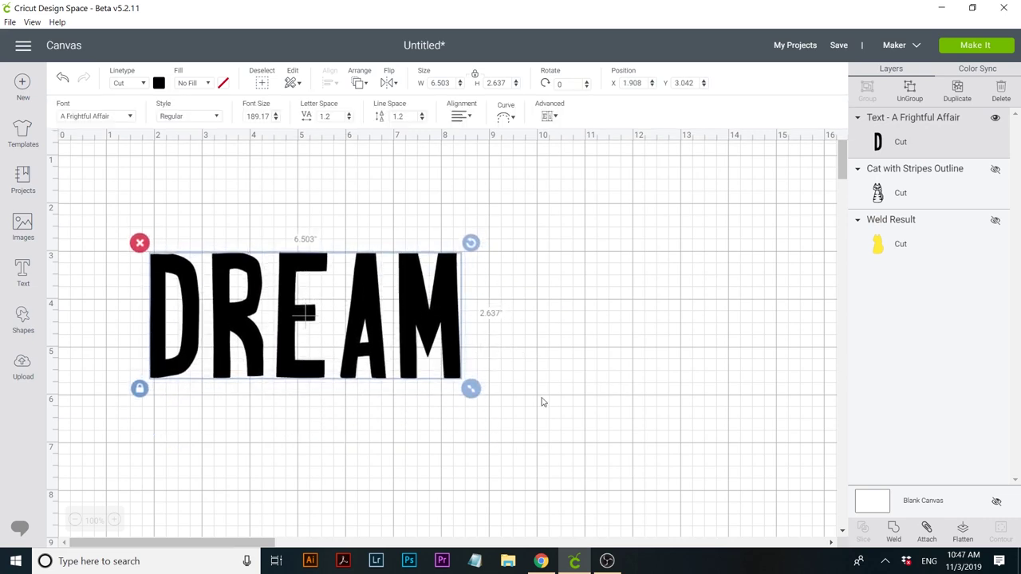
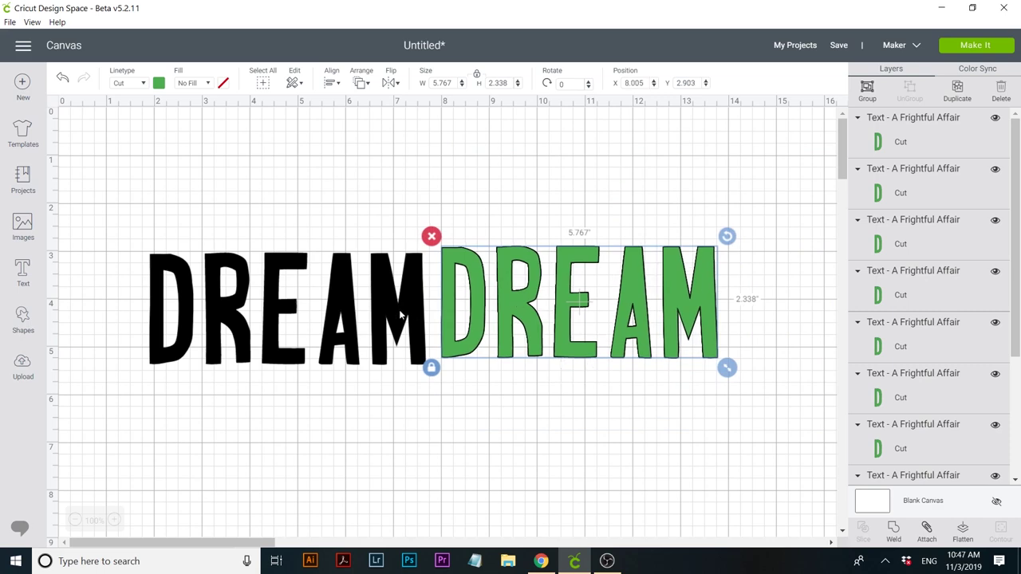
- Send the black DREAM text to the front of the green copies
{"action": "left_click", "coordinate": [401, 315]}
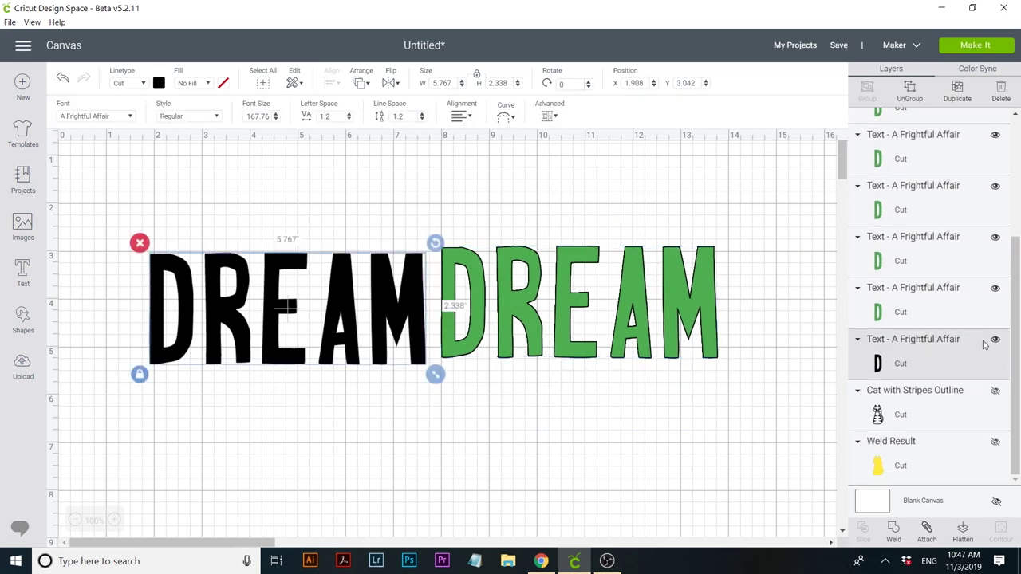
{"action": "right_click", "coordinate": [401, 313]}
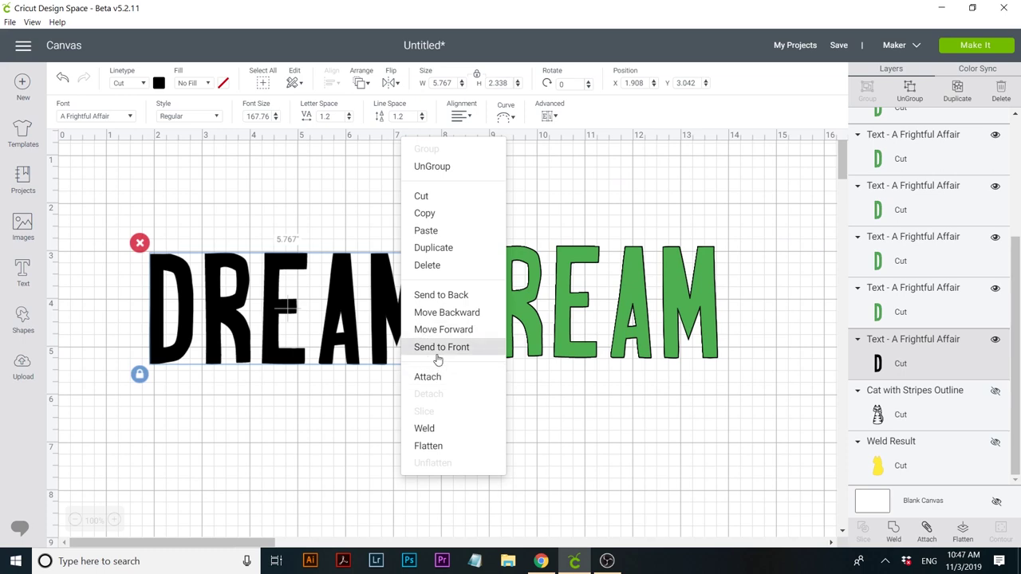
{"action": "left_click", "coordinate": [431, 348]}
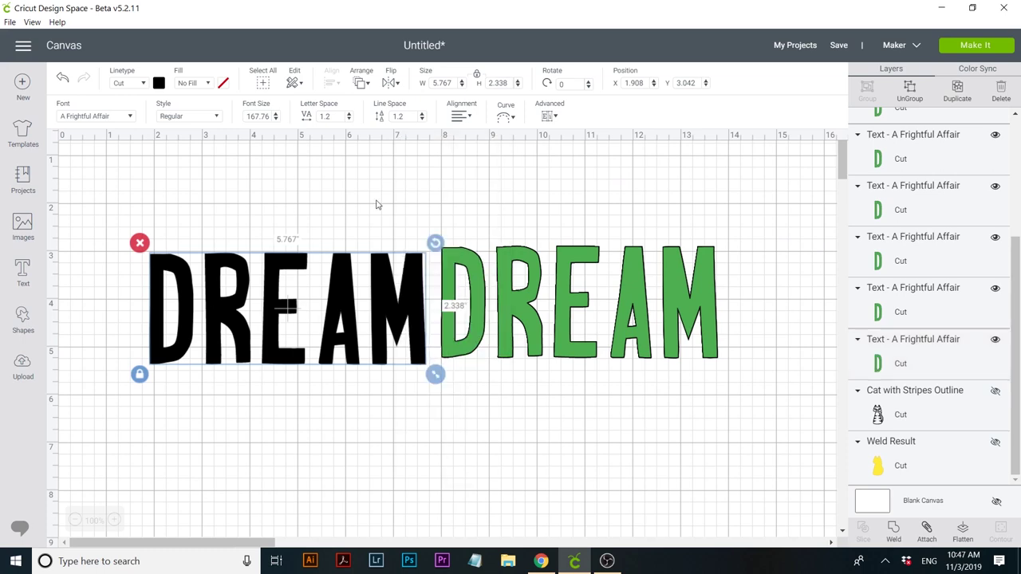
- Select all the visible DREAM texts and align them with Center so they stack on one another
{"action": "left_click", "coordinate": [376, 205]}
{"action": "left_click", "coordinate": [263, 83]}
{"action": "left_click", "coordinate": [330, 83]}
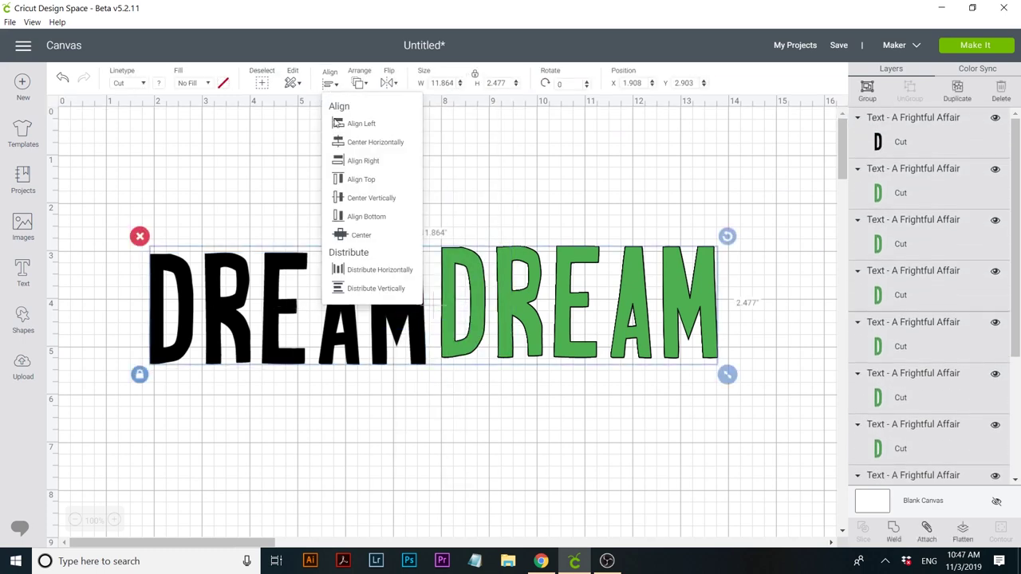
{"action": "left_click", "coordinate": [341, 235]}
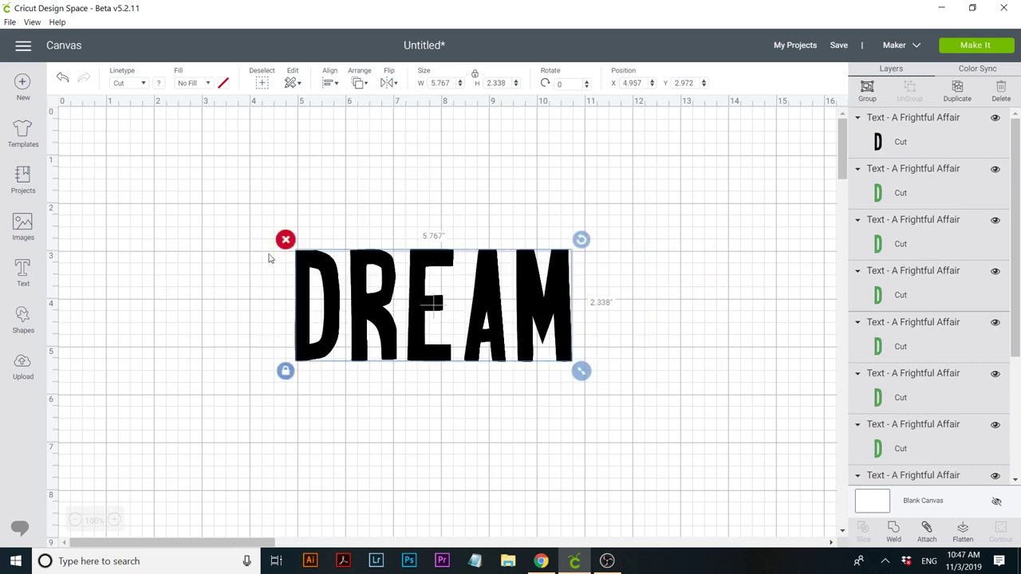
{"action": "left_click", "coordinate": [201, 297]}
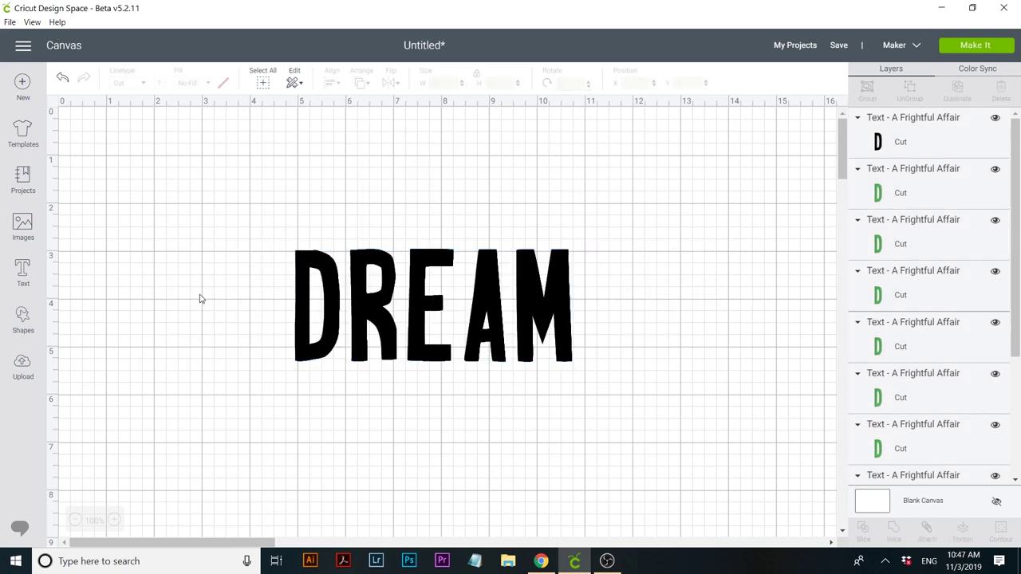
- Nudge the first green DREAM copy left to X 4.857 in and the second green copy right to X 5.057 in
{"action": "left_click", "coordinate": [114, 520]}
{"action": "left_click", "coordinate": [114, 520]}
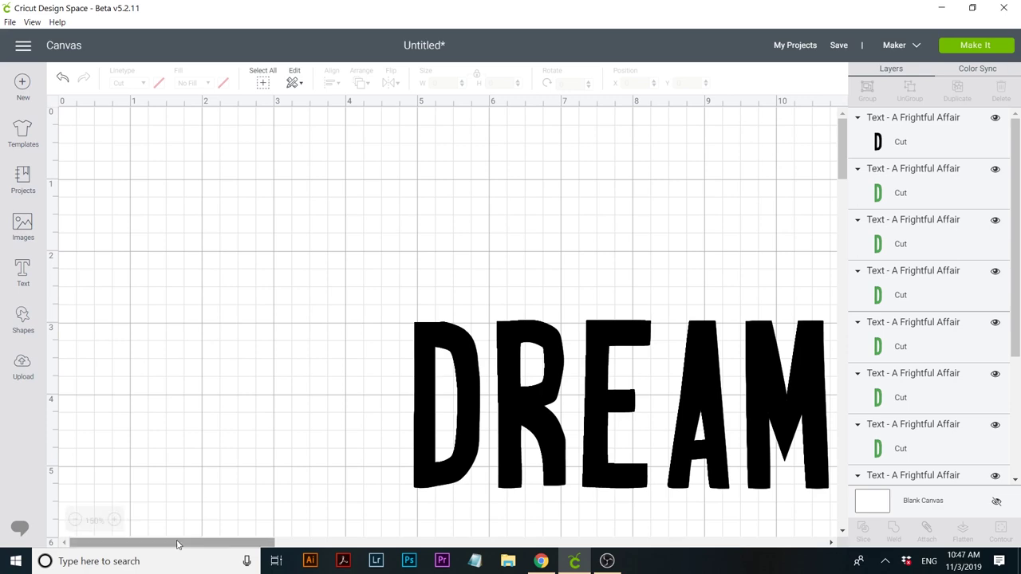
{"action": "left_click_drag", "start_coordinate": [179, 543], "coordinate": [242, 547]}
{"action": "scroll", "coordinate": [256, 206], "scroll_direction": "down", "scroll_amount": 5}
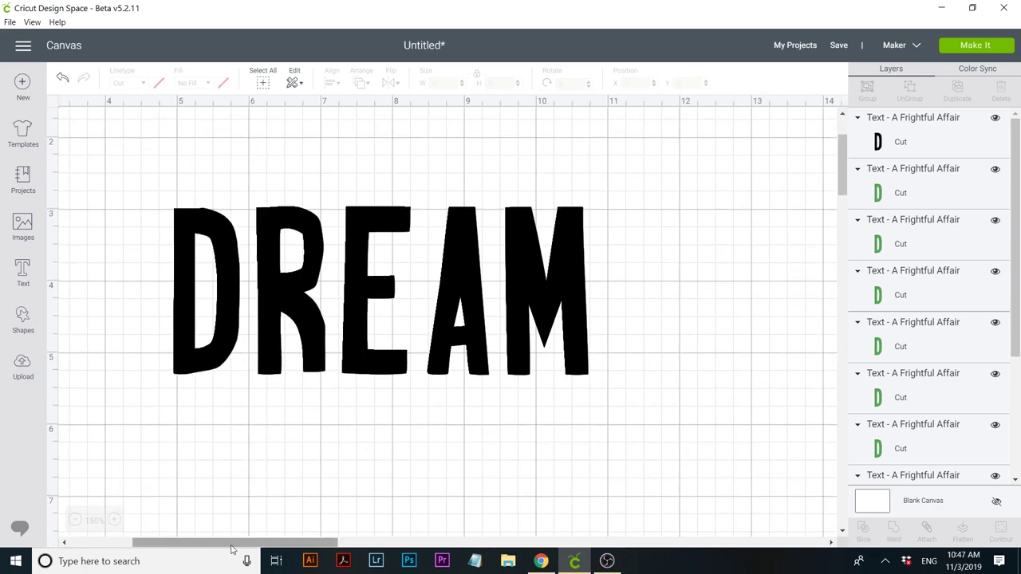
{"action": "left_click_drag", "start_coordinate": [233, 545], "coordinate": [178, 530]}
{"action": "left_click", "coordinate": [114, 520]}
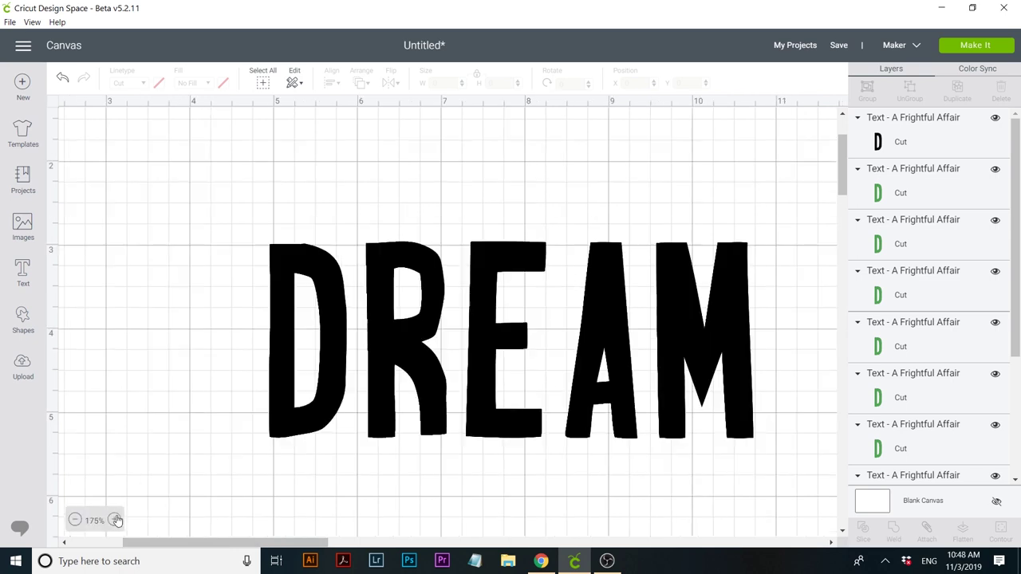
{"action": "mouse_move", "coordinate": [236, 550]}
{"action": "left_mouse_down"}
{"action": "mouse_move", "coordinate": [262, 546]}
{"action": "mouse_move", "coordinate": [252, 544]}
{"action": "left_mouse_up"}
{"action": "left_click", "coordinate": [939, 188]}
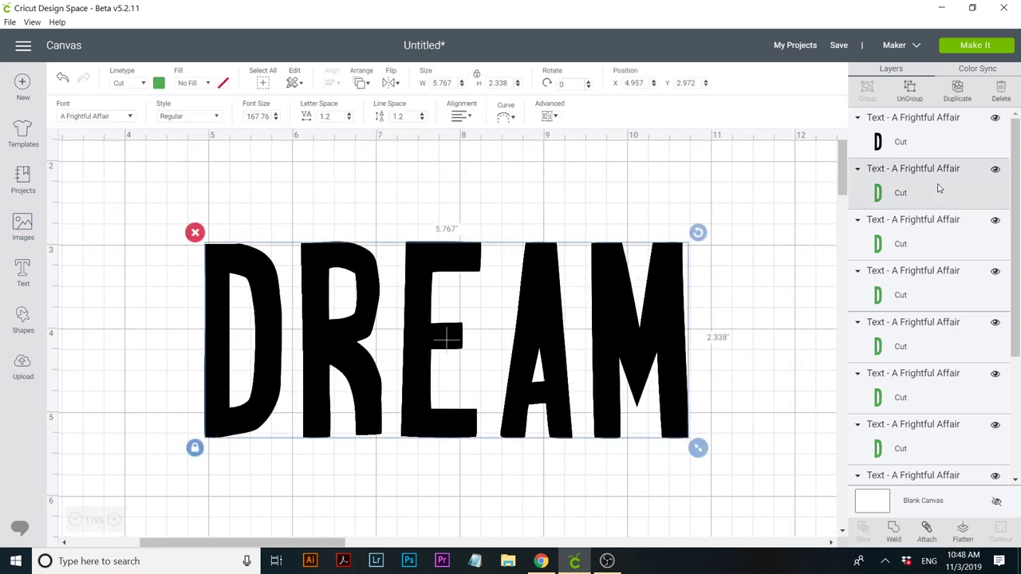
{"action": "scroll", "coordinate": [919, 295], "scroll_direction": "down", "scroll_amount": 5}
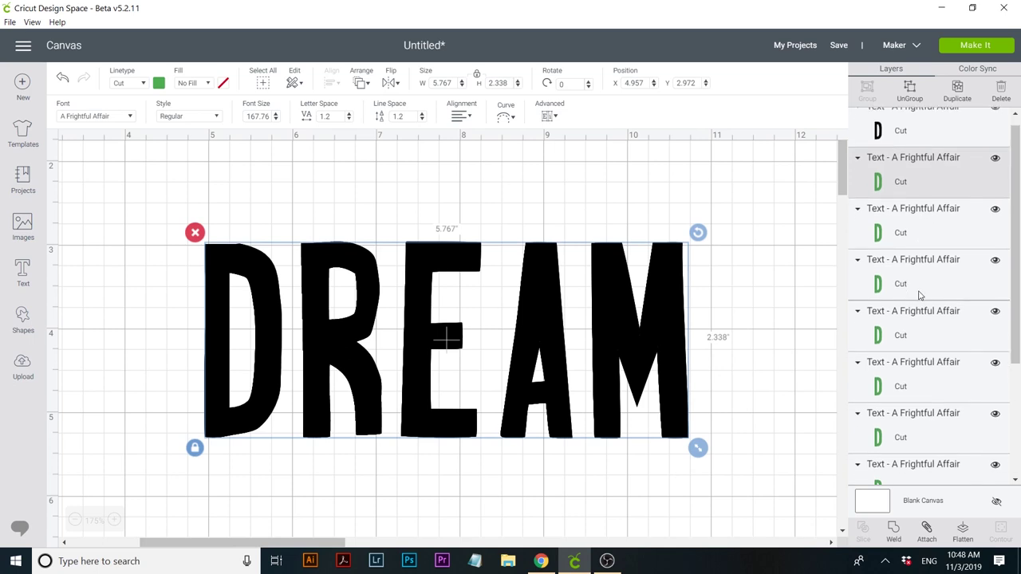
{"action": "scroll", "coordinate": [905, 331], "scroll_direction": "up", "scroll_amount": 5}
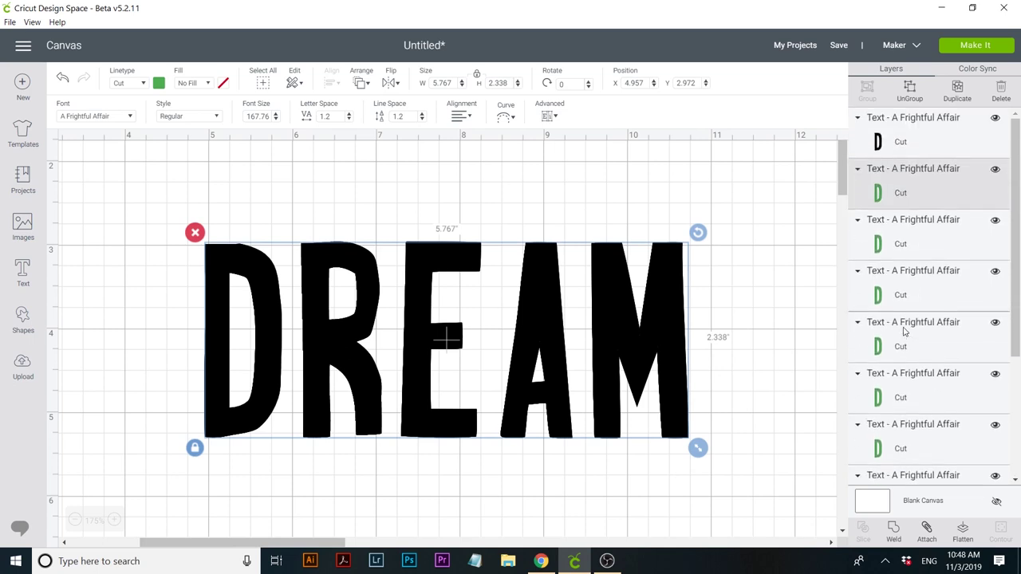
{"action": "key", "text": "Left"}
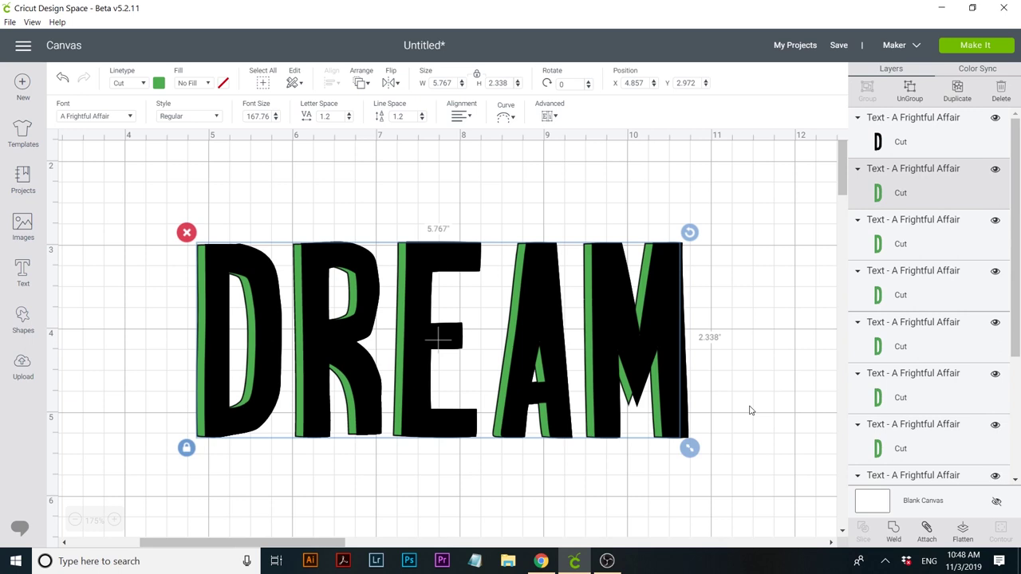
{"action": "left_click", "coordinate": [903, 243]}
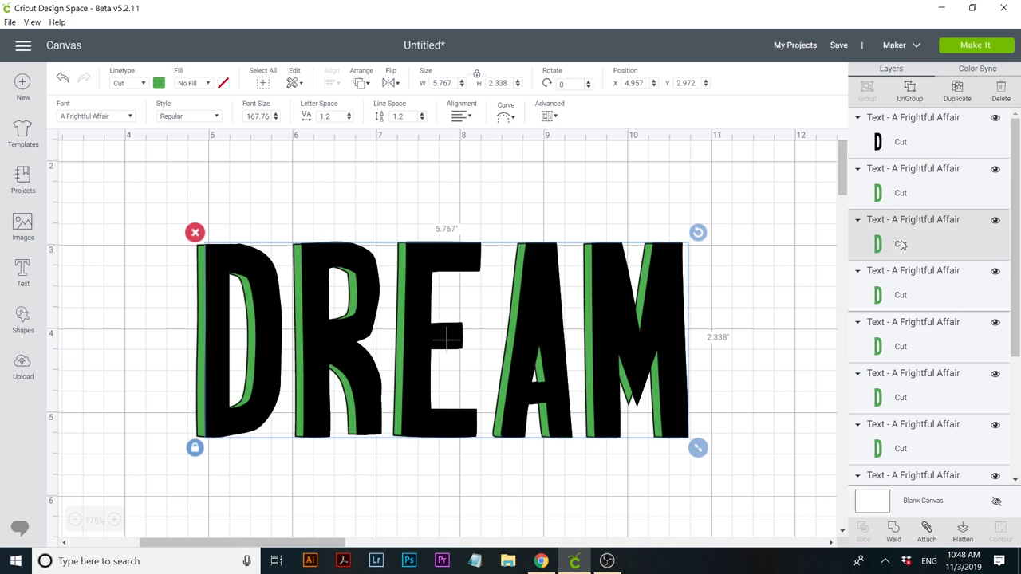
{"action": "key", "text": "Right"}
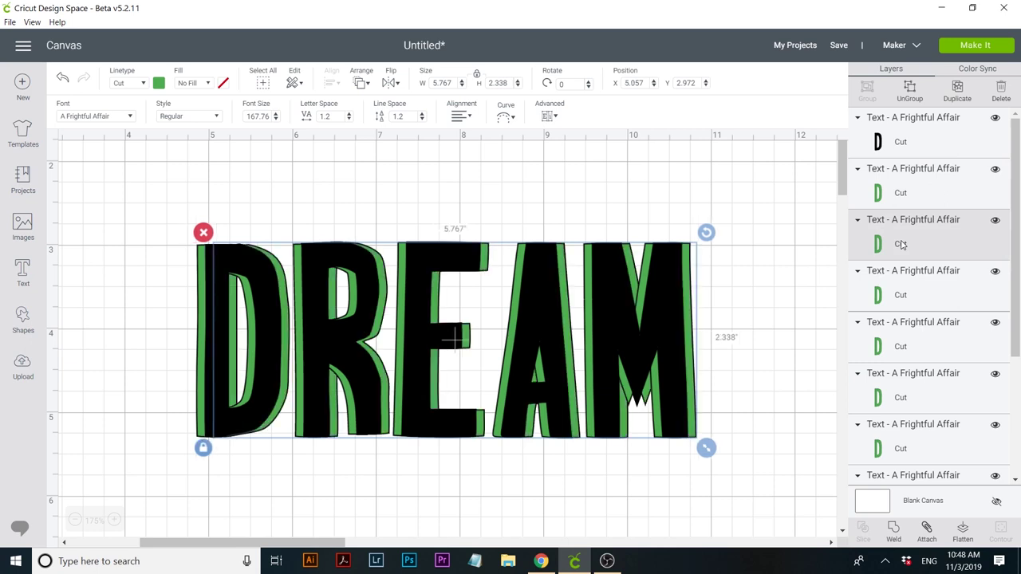
- Nudge the third green copy up and right to X 5.057, Y 2.872 in, and the fourth up and left to X 4.857, Y 2.872 in
{"action": "left_click", "coordinate": [904, 296]}
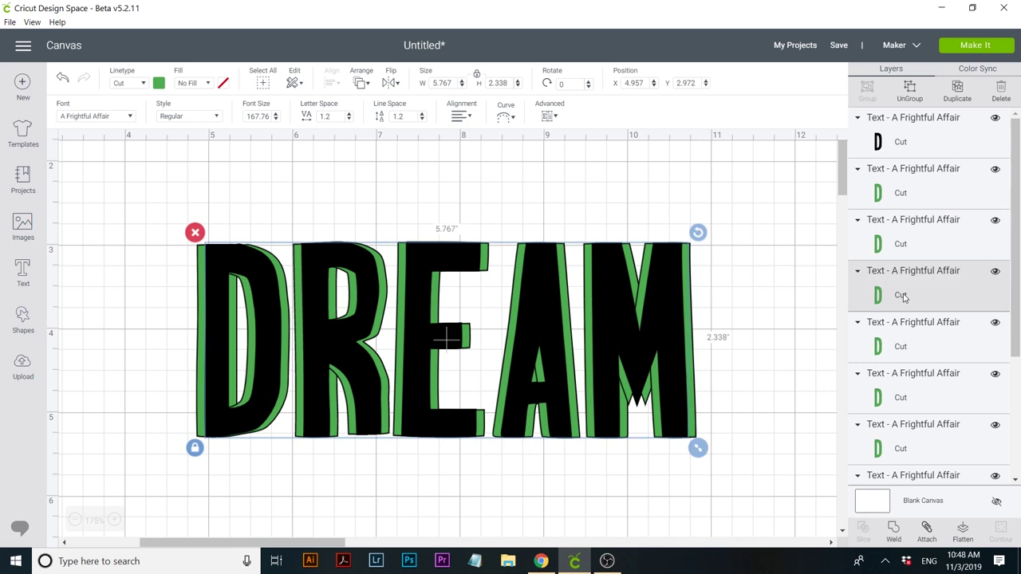
{"action": "key", "text": "Up"}
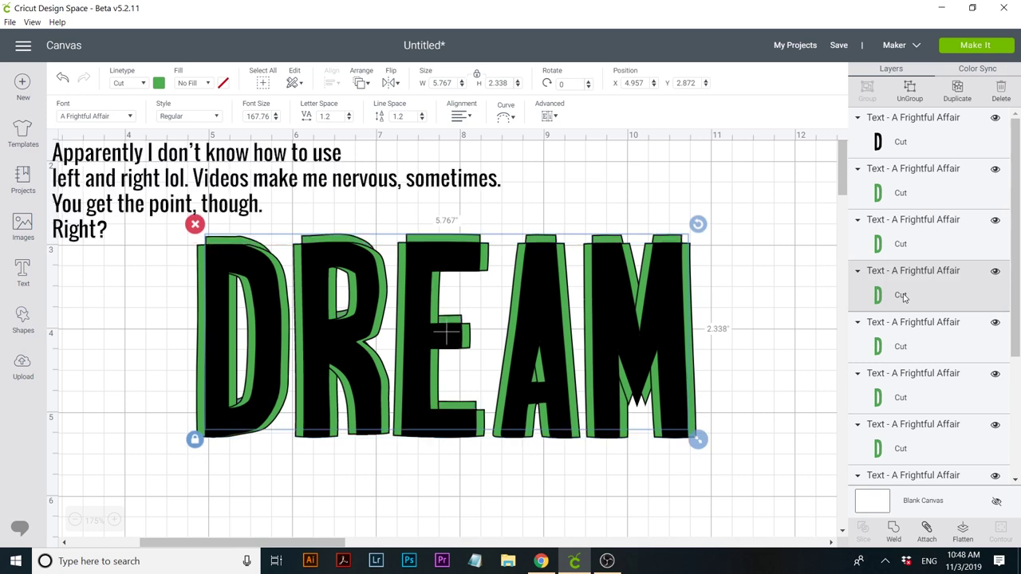
{"action": "key", "text": "Right"}
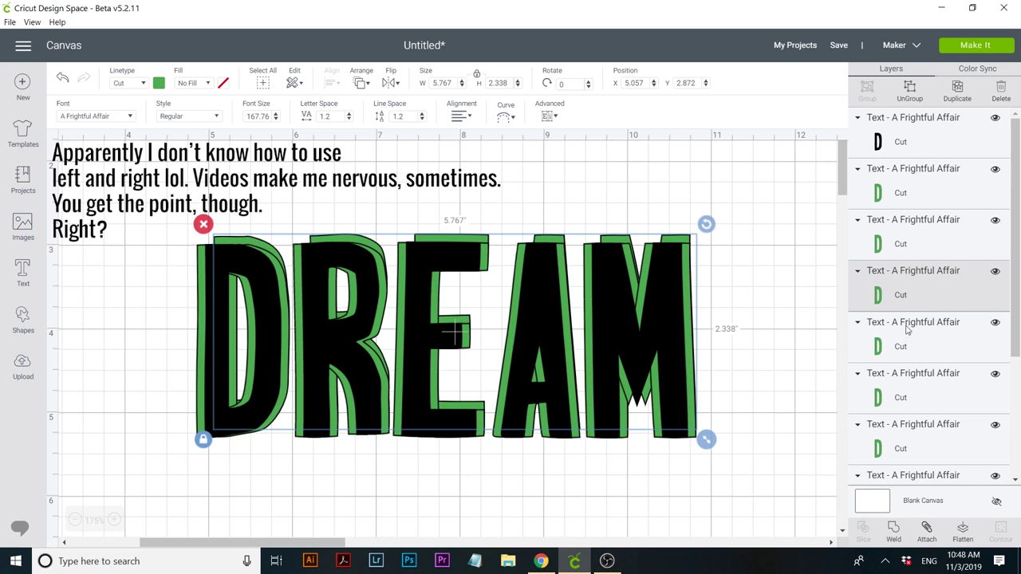
{"action": "left_click", "coordinate": [908, 359]}
{"action": "key", "text": "Up"}
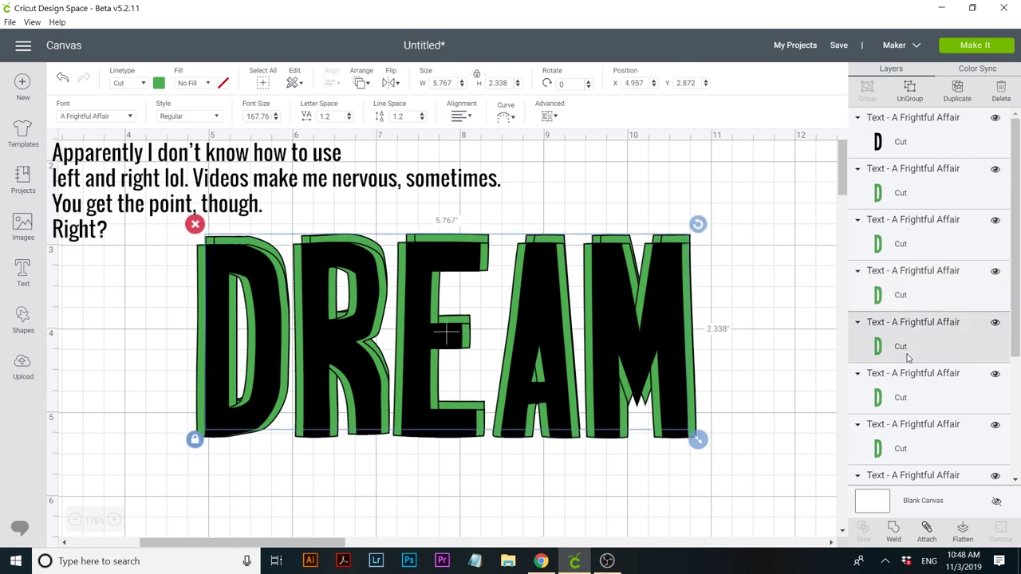
{"action": "key", "text": "Left"}
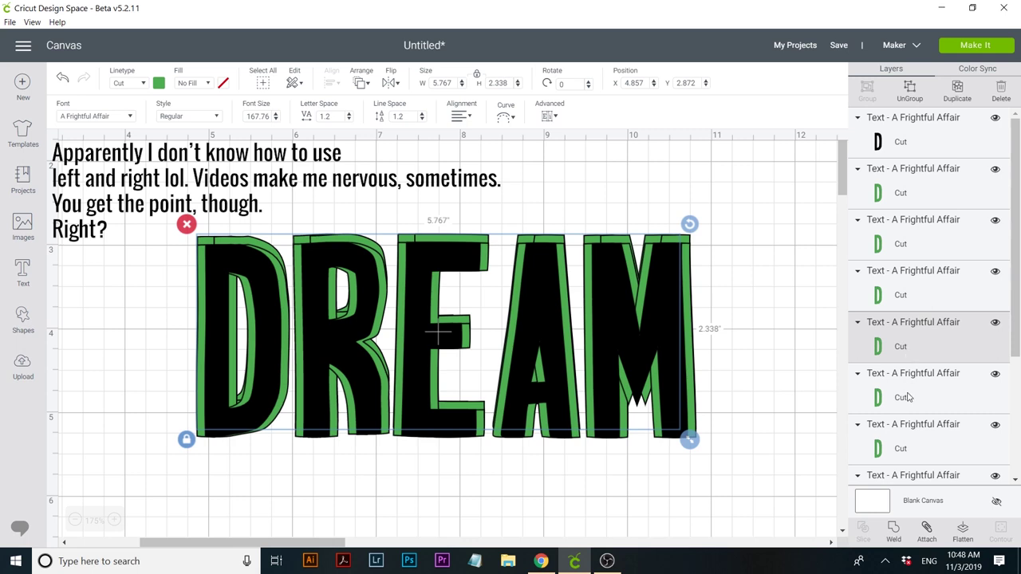
- Nudge the fifth green copy down and right to X 5.057, Y 3.072 in, and the sixth down and left to X 4.857, Y 3.072 in
{"action": "key", "text": "Right"}
{"action": "key", "text": "Down"}
{"action": "key", "text": "Down"}
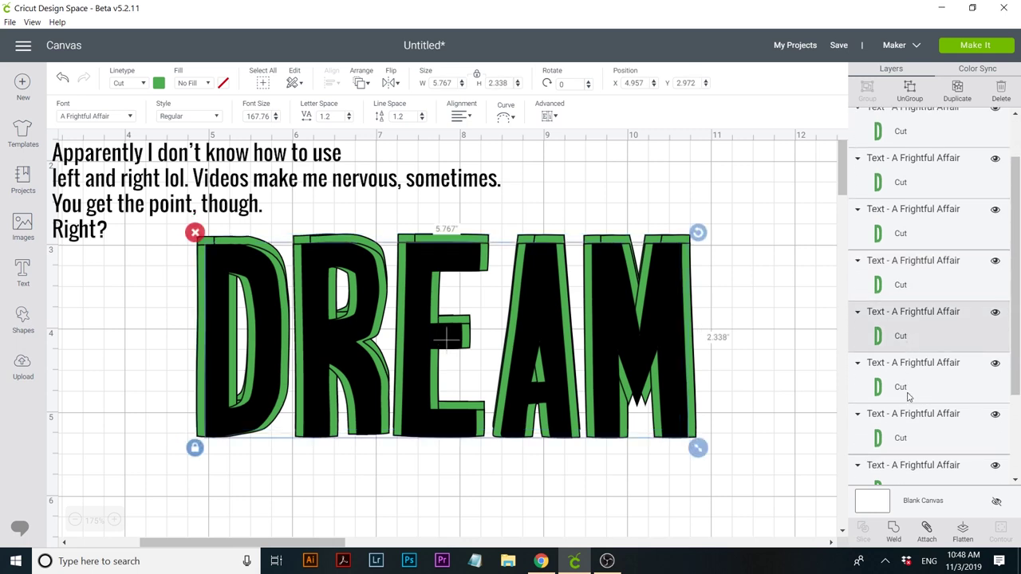
{"action": "key", "text": "Right"}
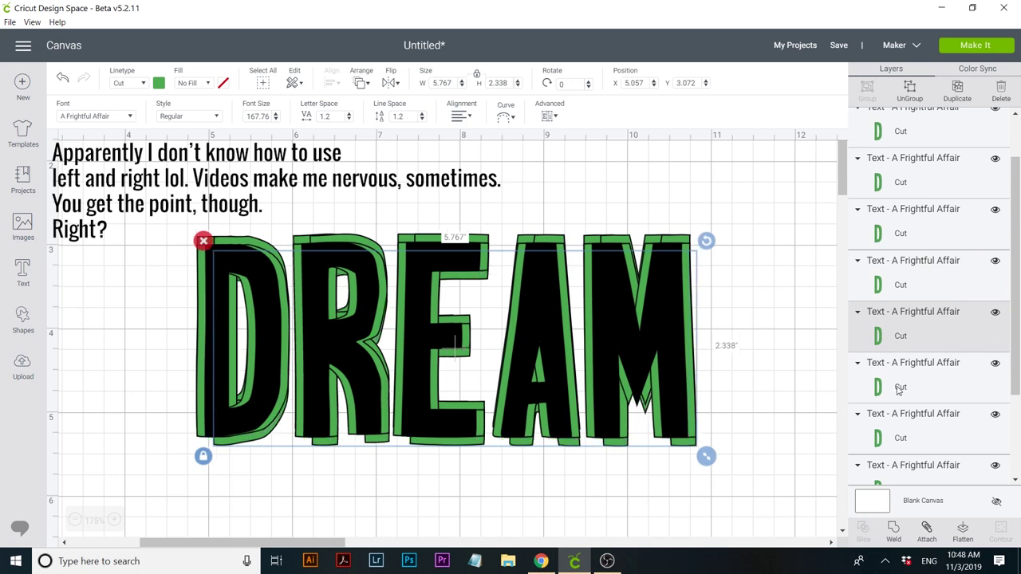
{"action": "left_click", "coordinate": [899, 388]}
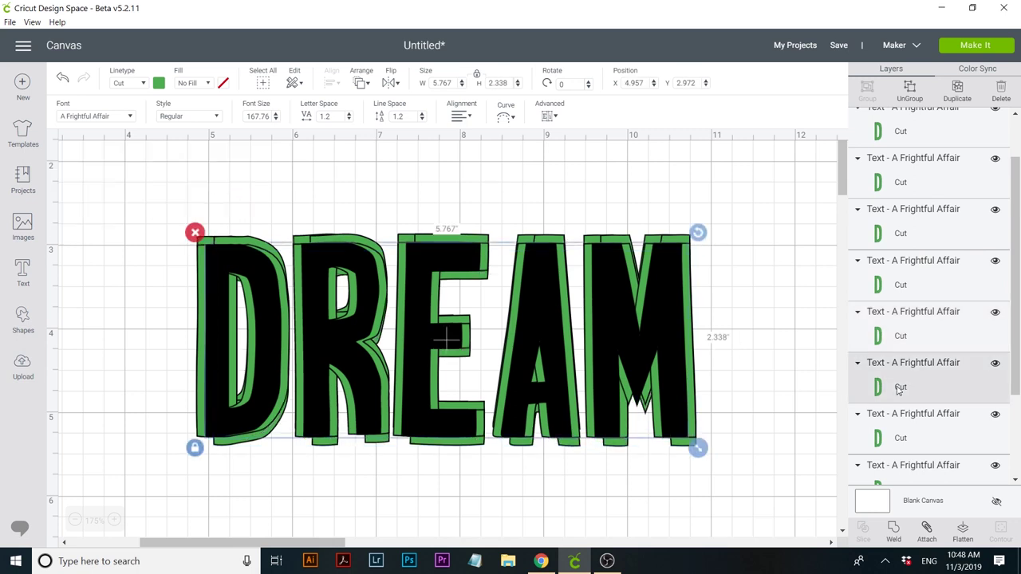
{"action": "key", "text": "Down"}
{"action": "key", "text": "Left"}
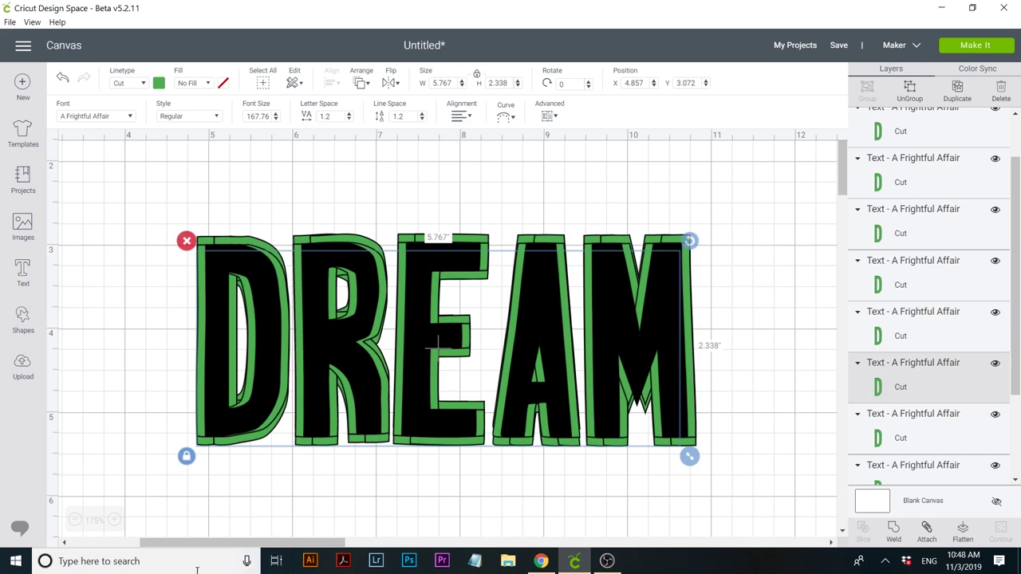
- Move the black DREAM text below the green copies, to about X 4.938, Y 5.759 in
{"action": "left_click", "coordinate": [74, 519]}
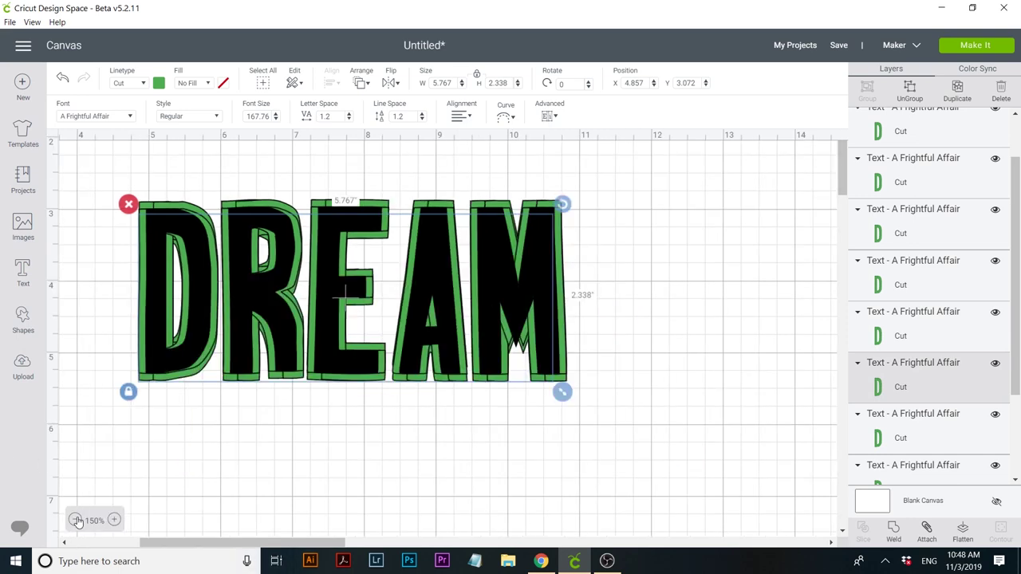
{"action": "left_click", "coordinate": [628, 451]}
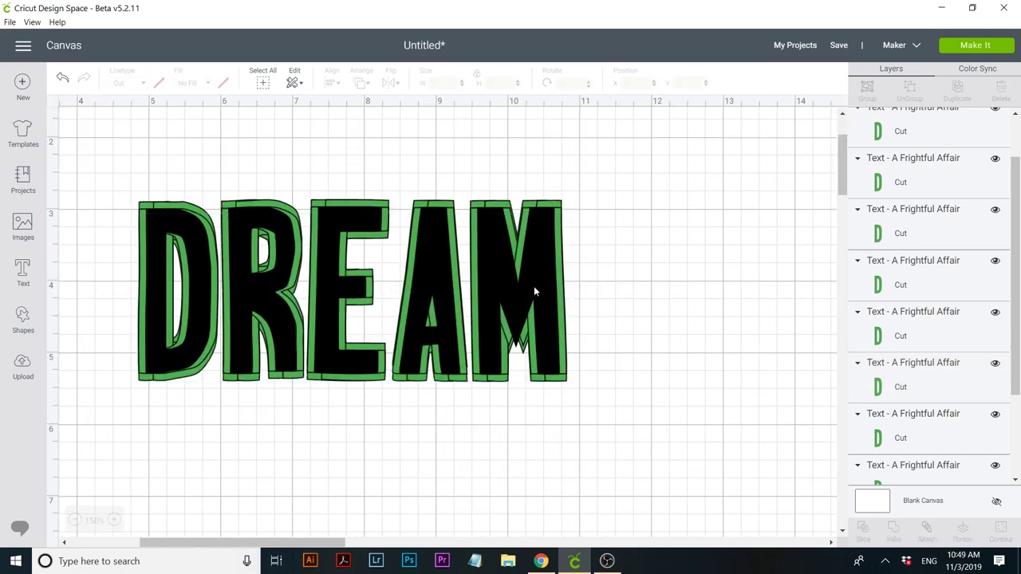
{"action": "left_click_drag", "start_coordinate": [424, 334], "coordinate": [727, 451]}
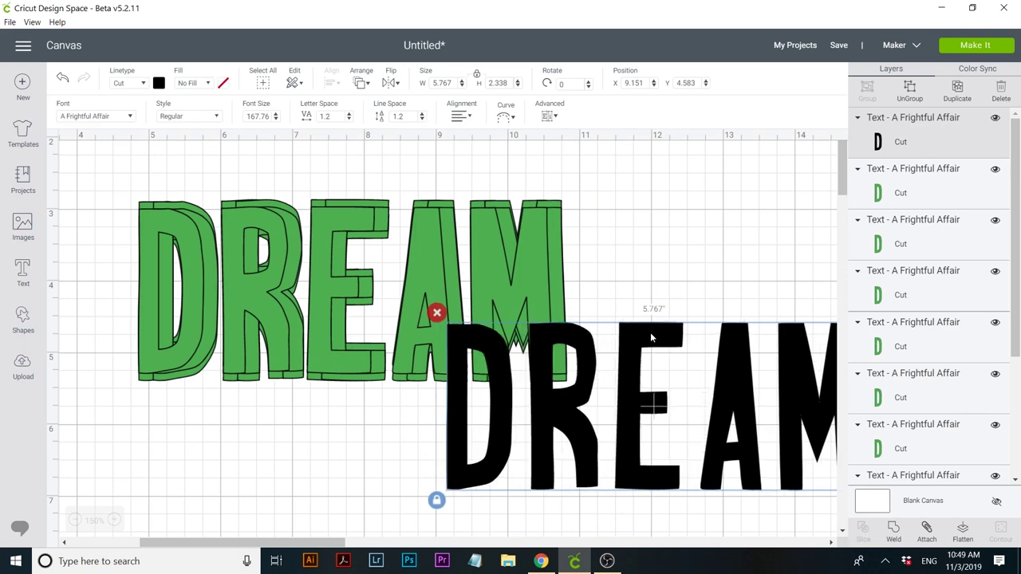
{"action": "left_click_drag", "start_coordinate": [629, 328], "coordinate": [324, 416]}
- Weld all the green DREAM copies into one shape, leaving out the black text
{"action": "left_click", "coordinate": [74, 519]}
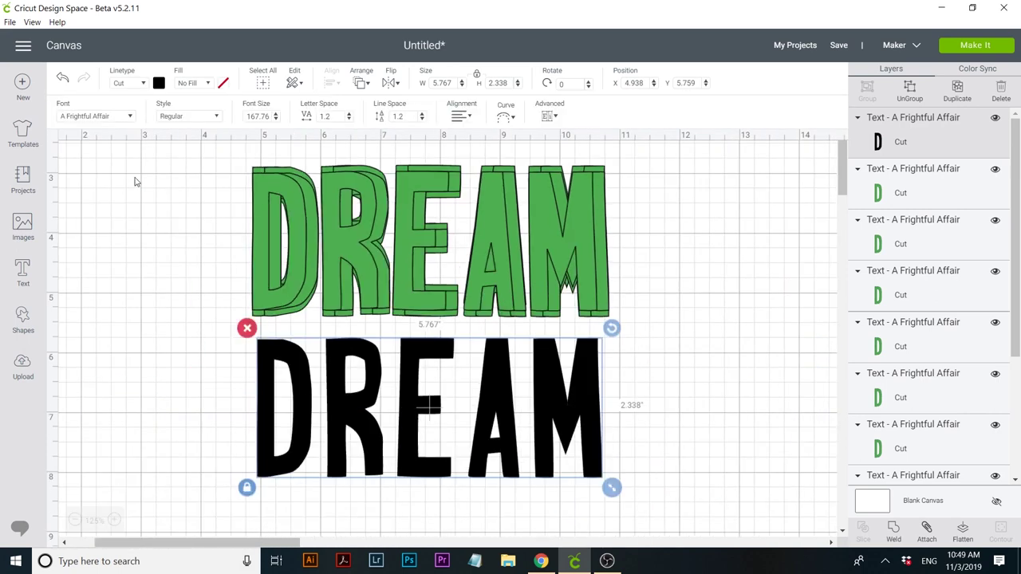
{"action": "left_click_drag", "start_coordinate": [196, 205], "coordinate": [630, 233]}
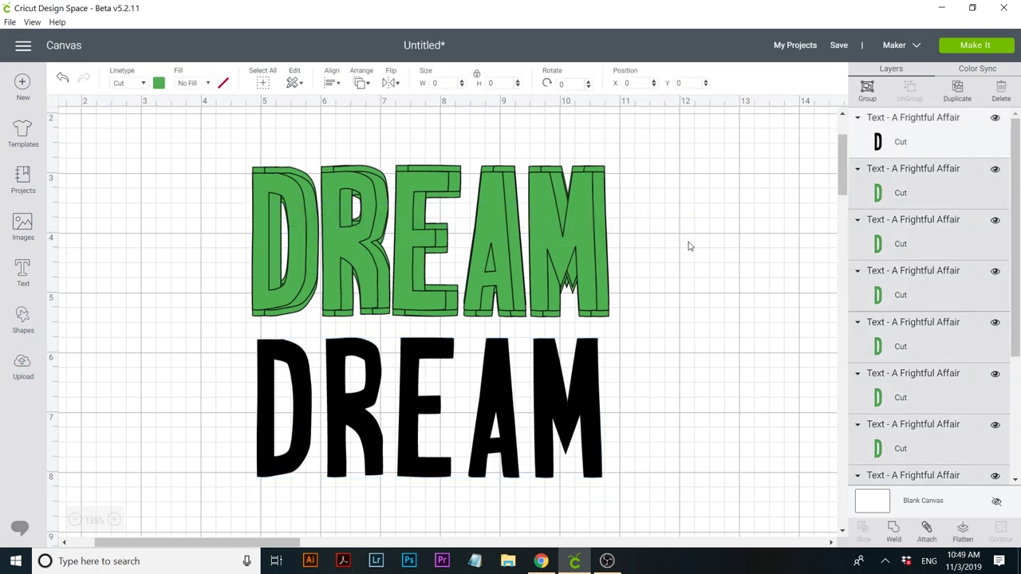
{"action": "left_click", "coordinate": [894, 533]}
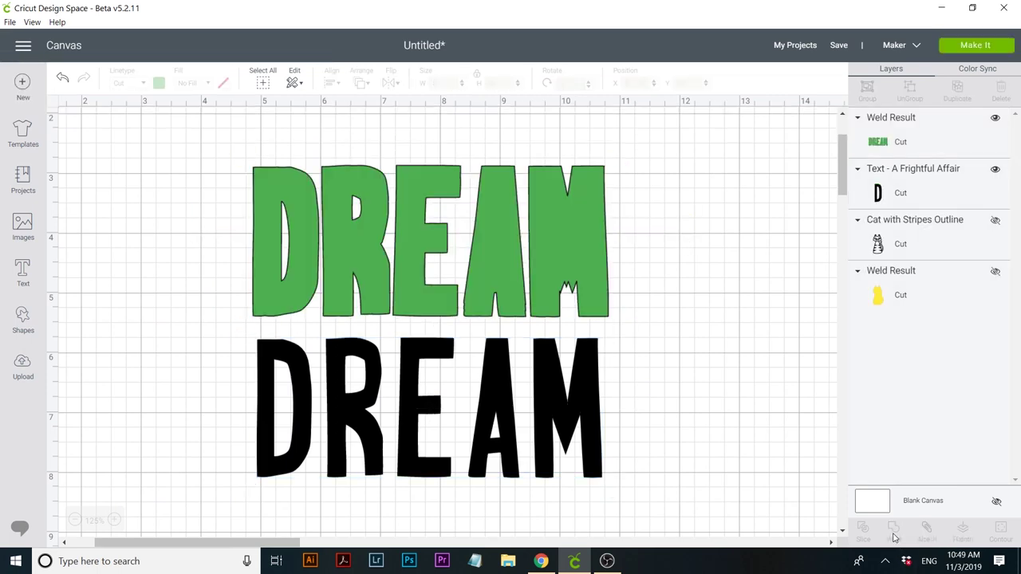
- Bring the black DREAM text in front of the welded green shape and place it over it at about X 4.949, Y 2.959 in
{"action": "left_click_drag", "start_coordinate": [508, 418], "coordinate": [529, 382]}
{"action": "left_click_drag", "start_coordinate": [929, 191], "coordinate": [918, 118]}
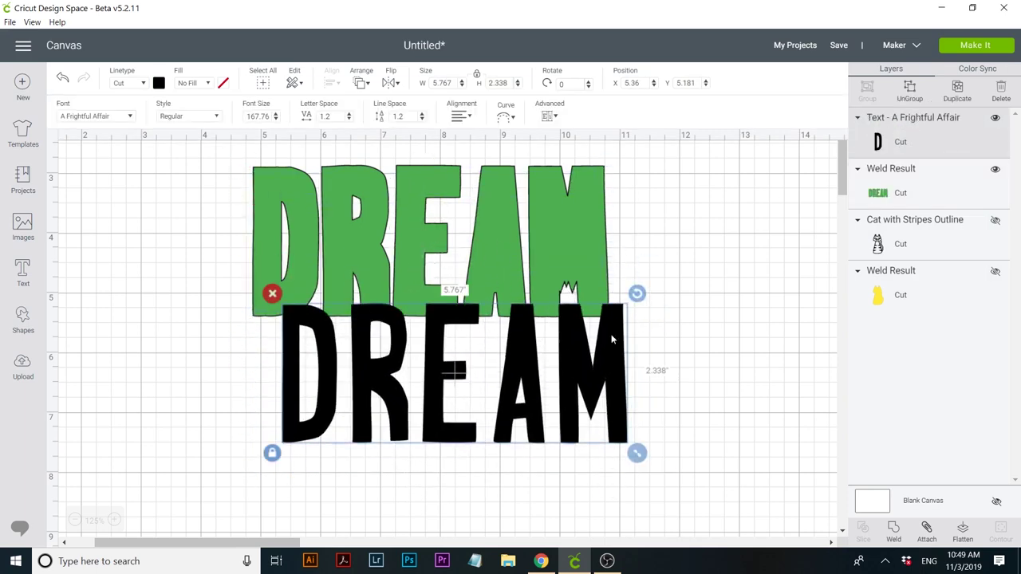
{"action": "left_click_drag", "start_coordinate": [612, 340], "coordinate": [590, 213]}
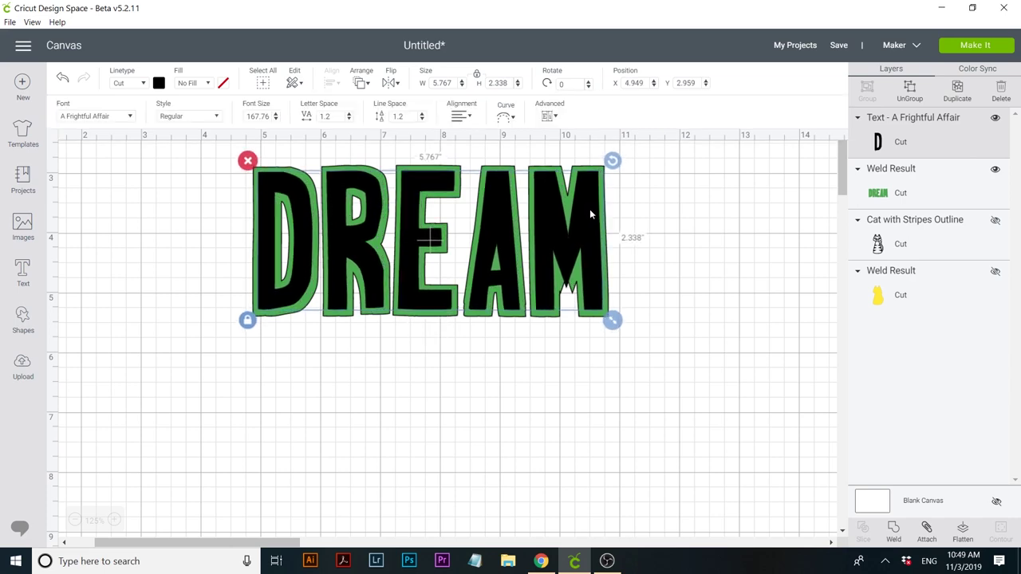
- Insert a triangle and move it over the lower part of the letter M, to about X 8.77, Y 3.627 in
{"action": "left_click", "coordinate": [115, 520]}
{"action": "left_click", "coordinate": [115, 520]}
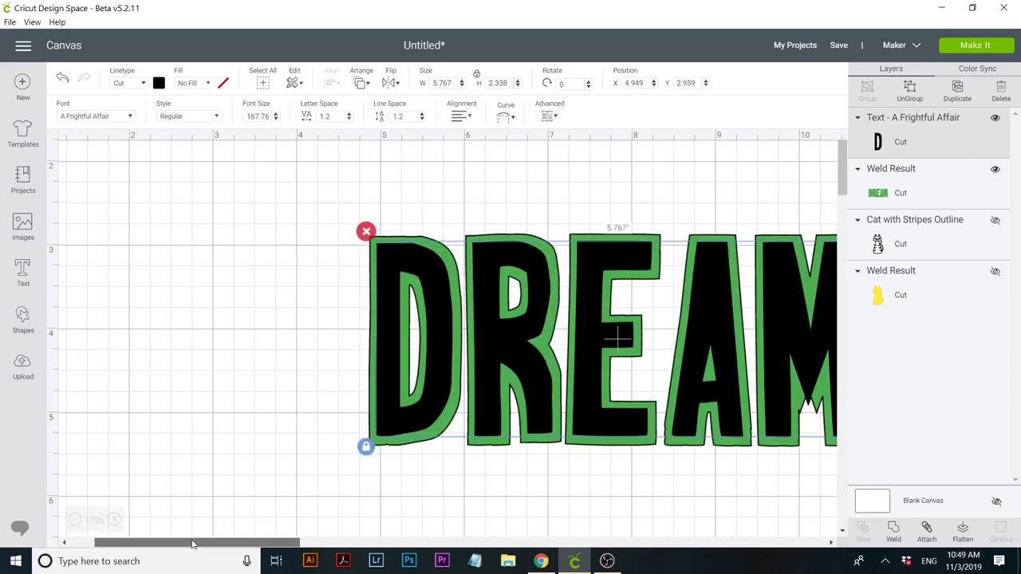
{"action": "left_click_drag", "start_coordinate": [193, 543], "coordinate": [255, 542]}
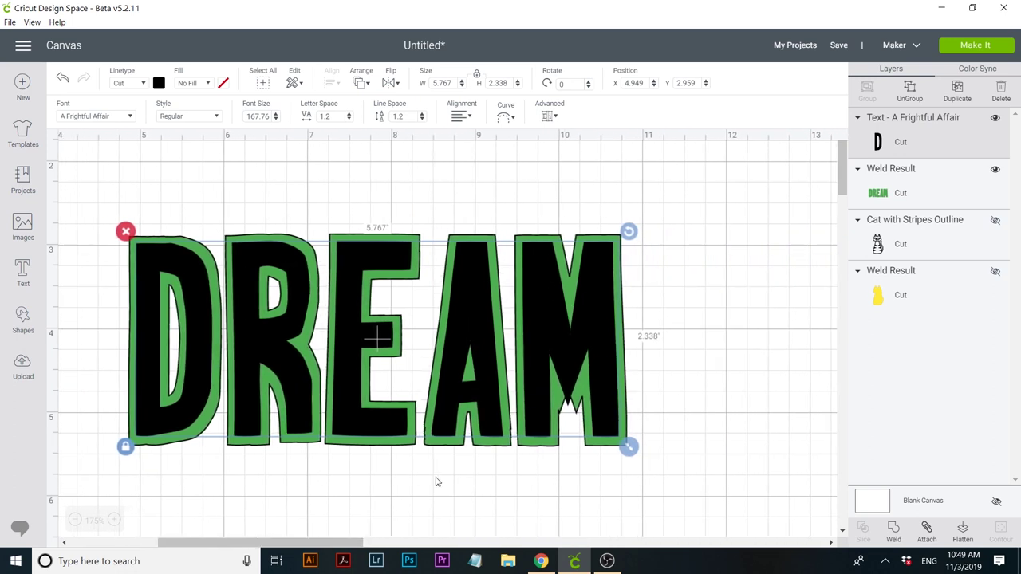
{"action": "scroll", "coordinate": [555, 304], "scroll_direction": "down", "scroll_amount": 2}
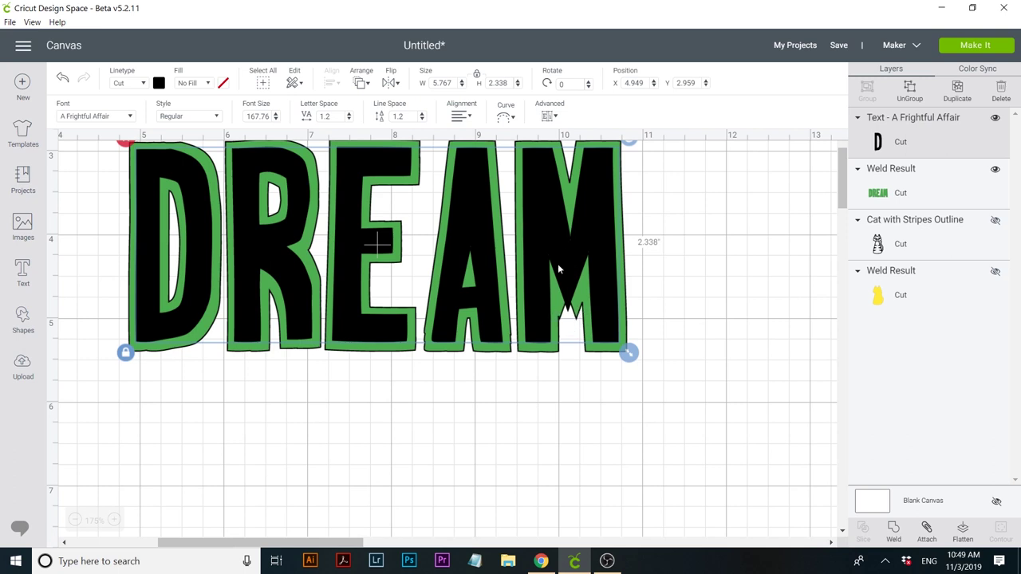
{"action": "left_click", "coordinate": [24, 320]}
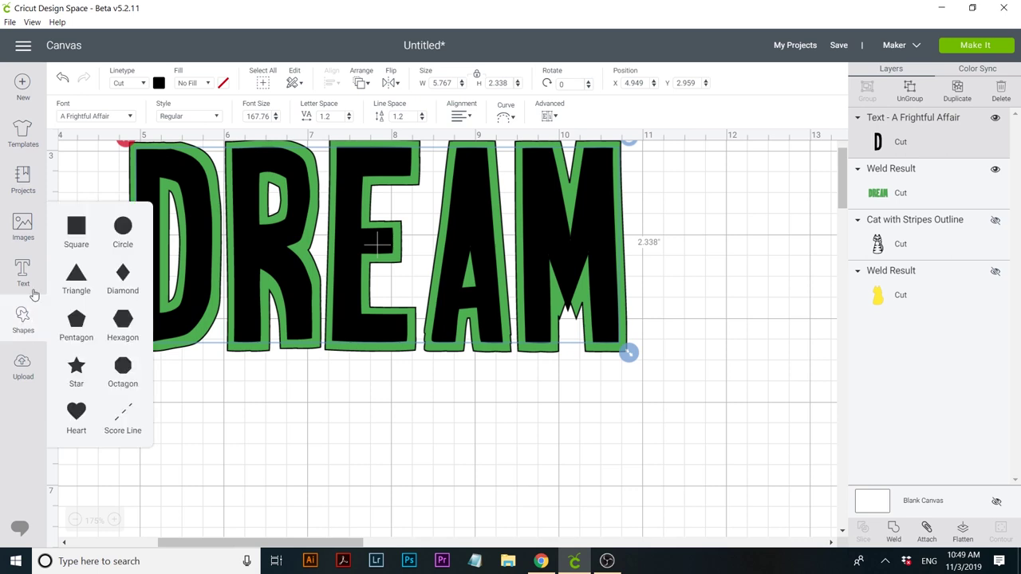
{"action": "left_click", "coordinate": [86, 275]}
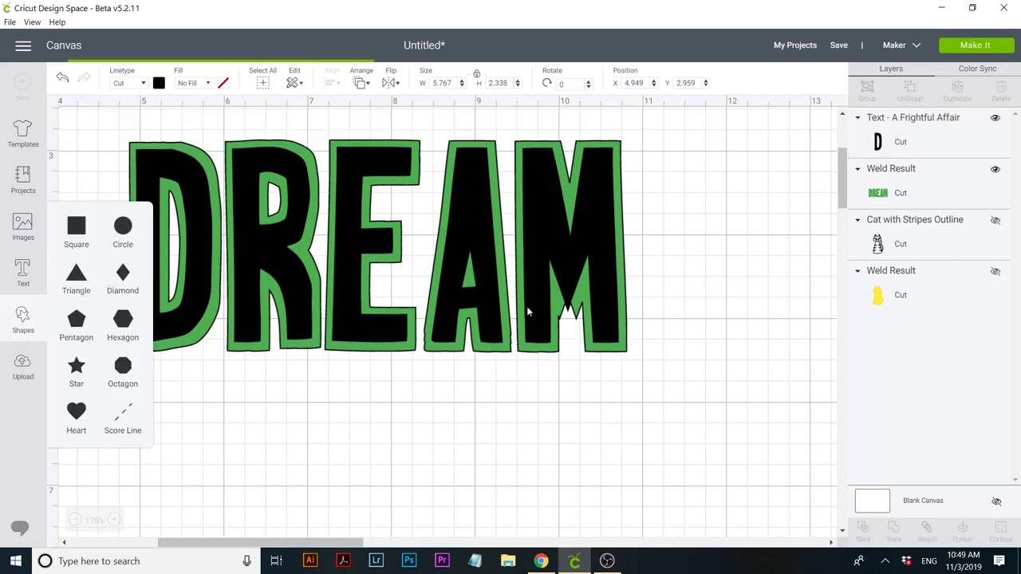
{"action": "left_click_drag", "start_coordinate": [228, 399], "coordinate": [711, 446]}
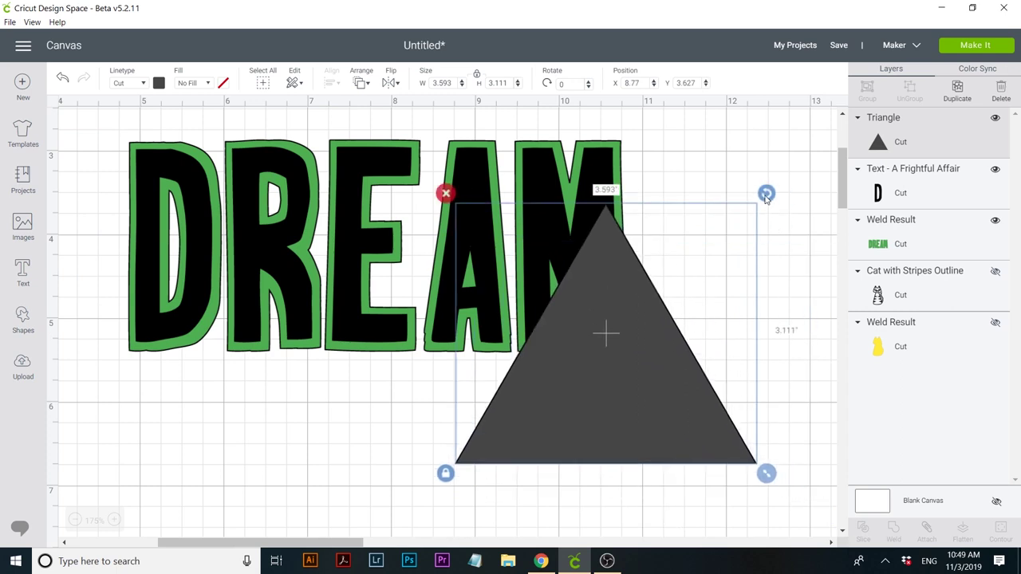
- Rotate the triangle to 180 degrees so that it points down
{"action": "left_click", "coordinate": [564, 85]}
{"action": "type", "text": "40"}
{"action": "key", "text": "Return"}
{"action": "key", "text": "Return"}
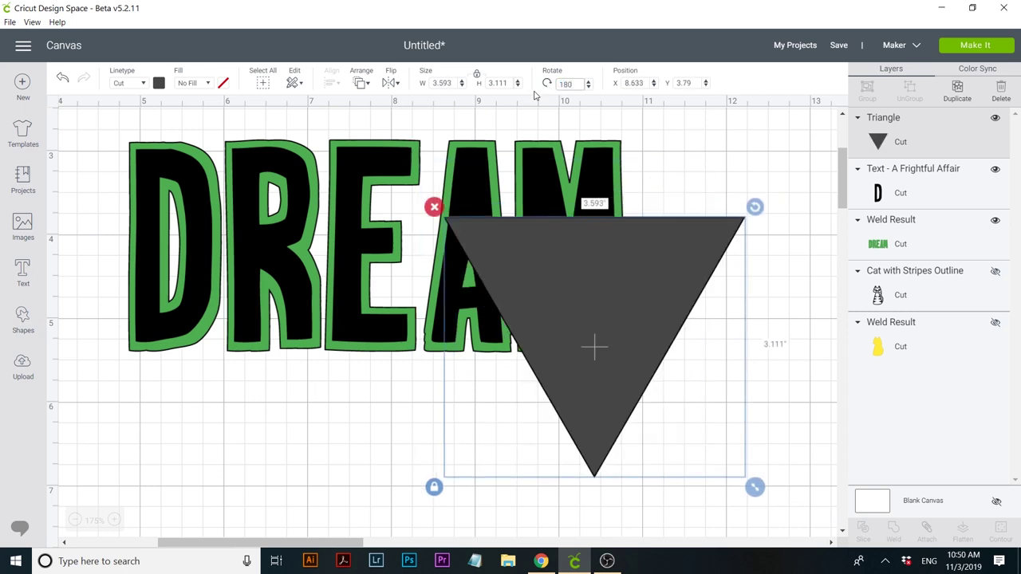
- Move the black DREAM text down off the green shape and shrink the triangle into the notch at the base of the green M
{"action": "left_click_drag", "start_coordinate": [597, 171], "coordinate": [438, 364]}
{"action": "left_click_drag", "start_coordinate": [620, 256], "coordinate": [683, 238]}
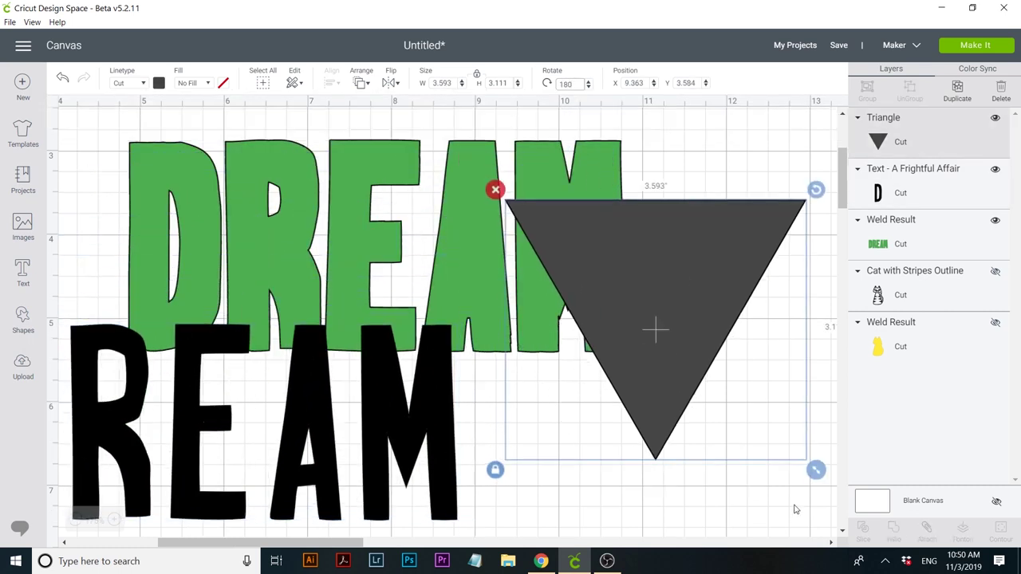
{"action": "left_click", "coordinate": [812, 484]}
{"action": "left_click", "coordinate": [663, 413]}
{"action": "left_click_drag", "start_coordinate": [815, 471], "coordinate": [583, 287]}
{"action": "left_click", "coordinate": [674, 363]}
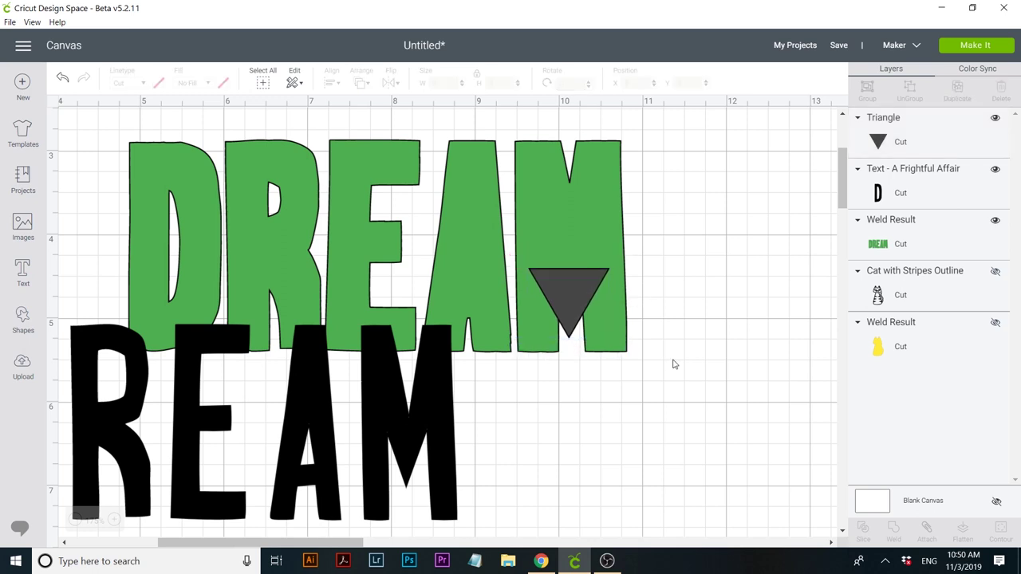
- Weld the triangle to the green DREAM shape and place the black text over it at about X 4.957, Y 2.999 in
{"action": "left_click_drag", "start_coordinate": [675, 362], "coordinate": [593, 253]}
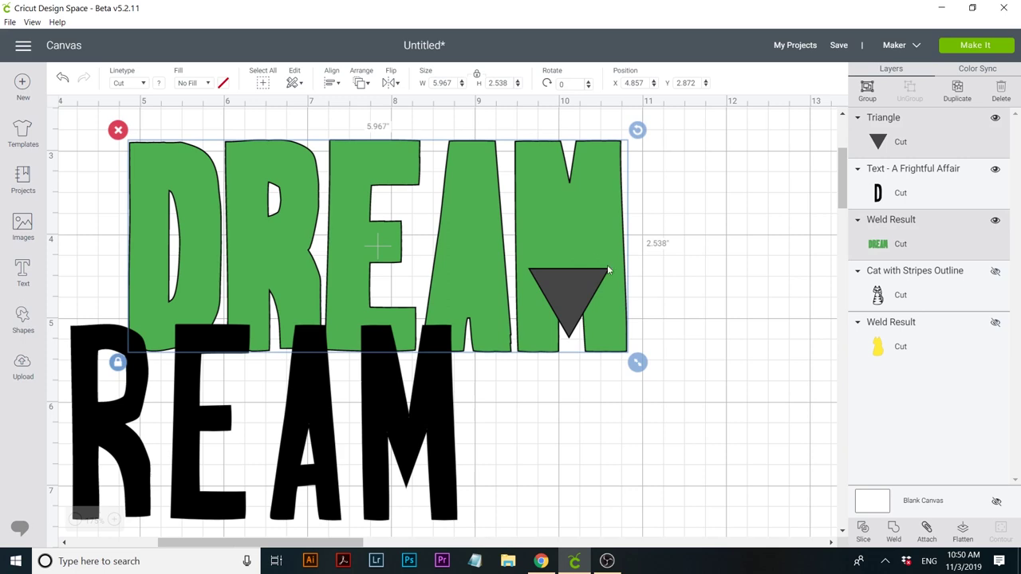
{"action": "left_click", "coordinate": [893, 529]}
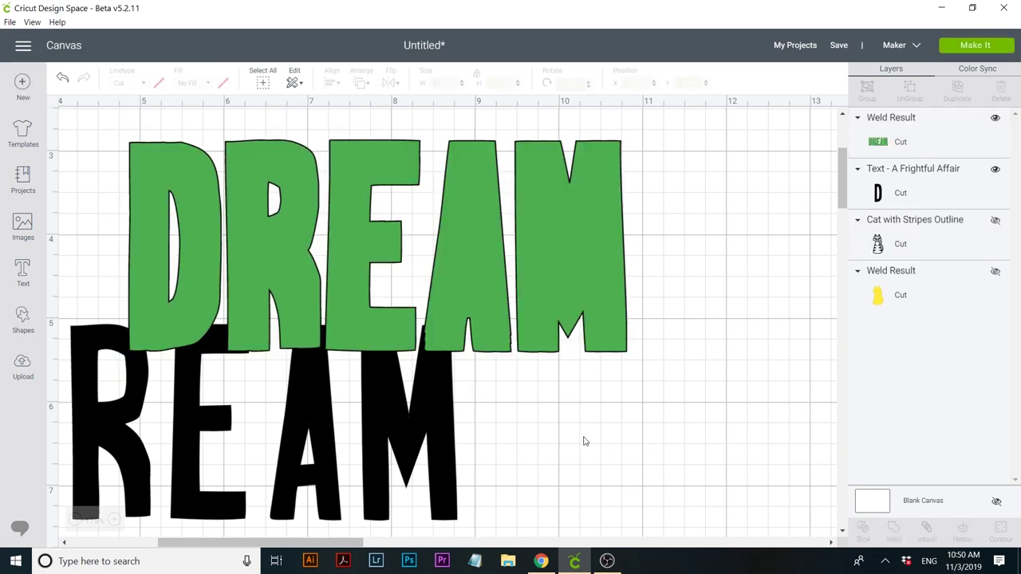
{"action": "left_click_drag", "start_coordinate": [435, 403], "coordinate": [597, 189]}
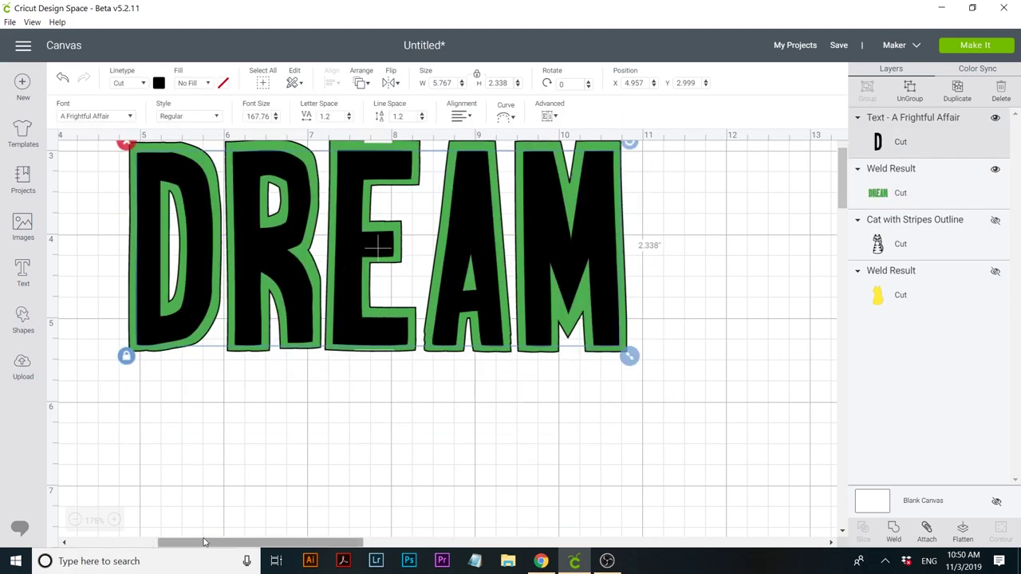
- Examine the green outline around the letters of DREAM up close for uneven edges
{"action": "left_click_drag", "start_coordinate": [207, 543], "coordinate": [216, 544]}
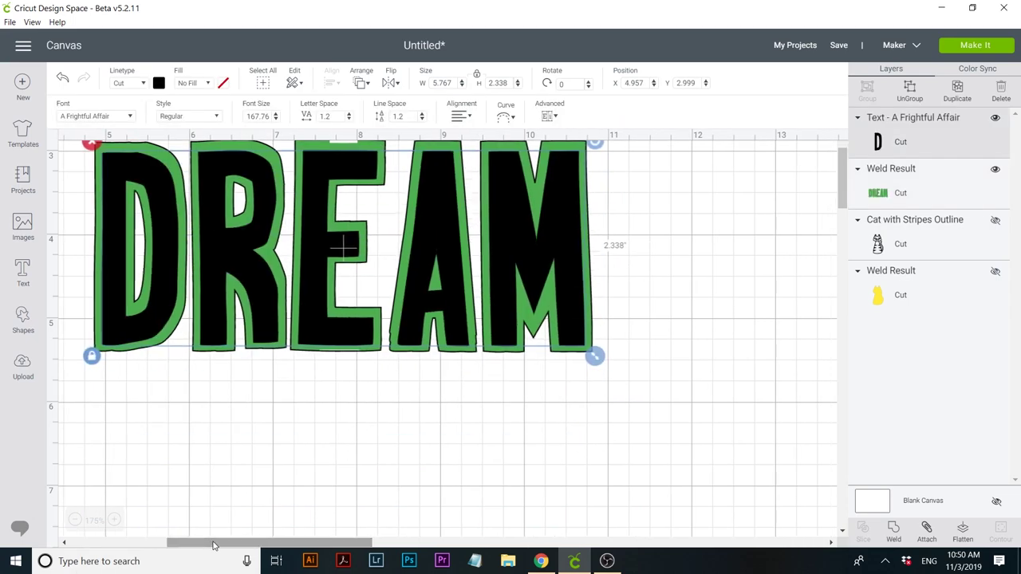
{"action": "left_click", "coordinate": [114, 520]}
{"action": "left_click", "coordinate": [115, 520]}
{"action": "left_click", "coordinate": [114, 520]}
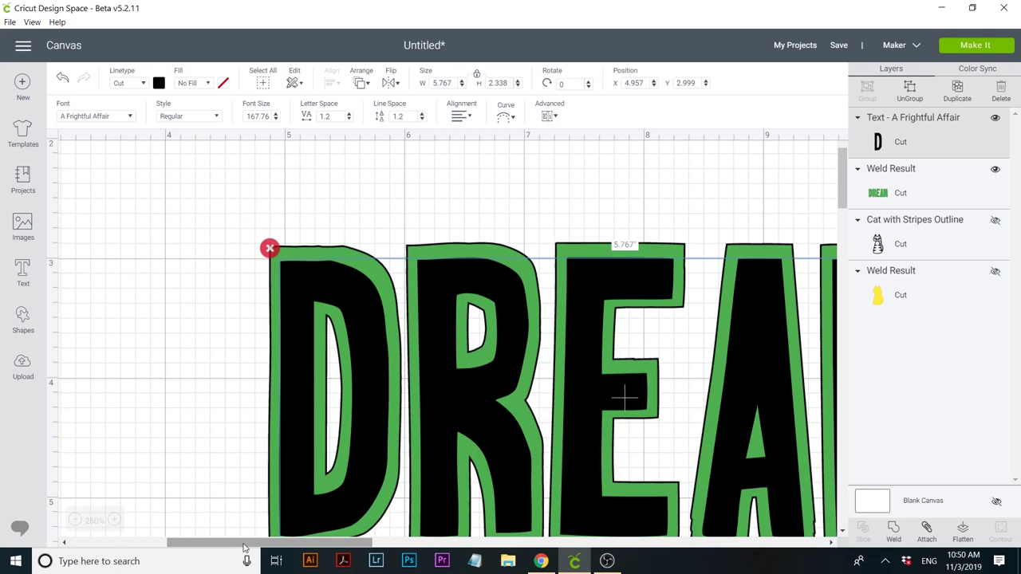
{"action": "left_click_drag", "start_coordinate": [252, 543], "coordinate": [337, 541]}
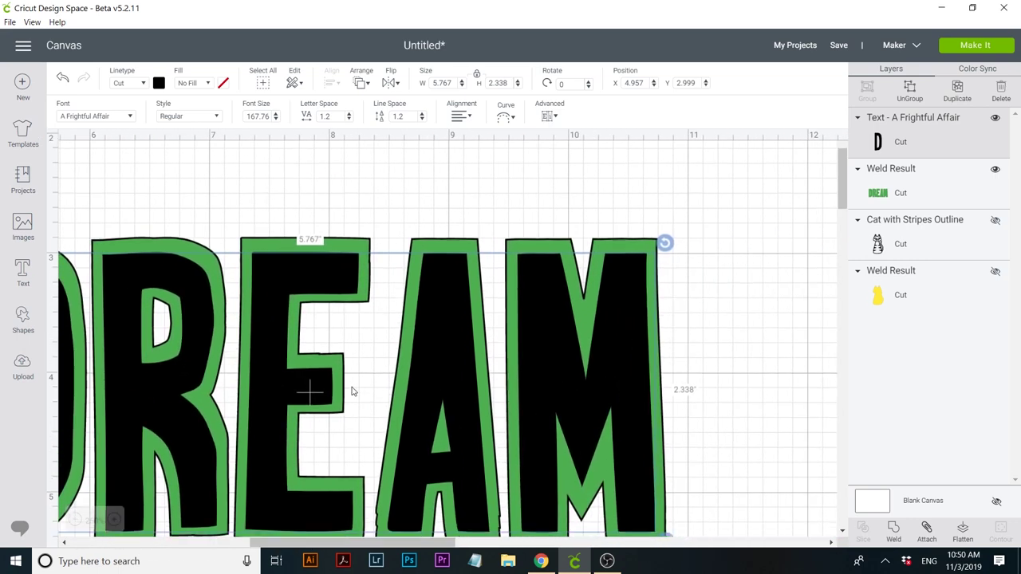
{"action": "scroll", "coordinate": [354, 392], "scroll_direction": "down", "scroll_amount": 3}
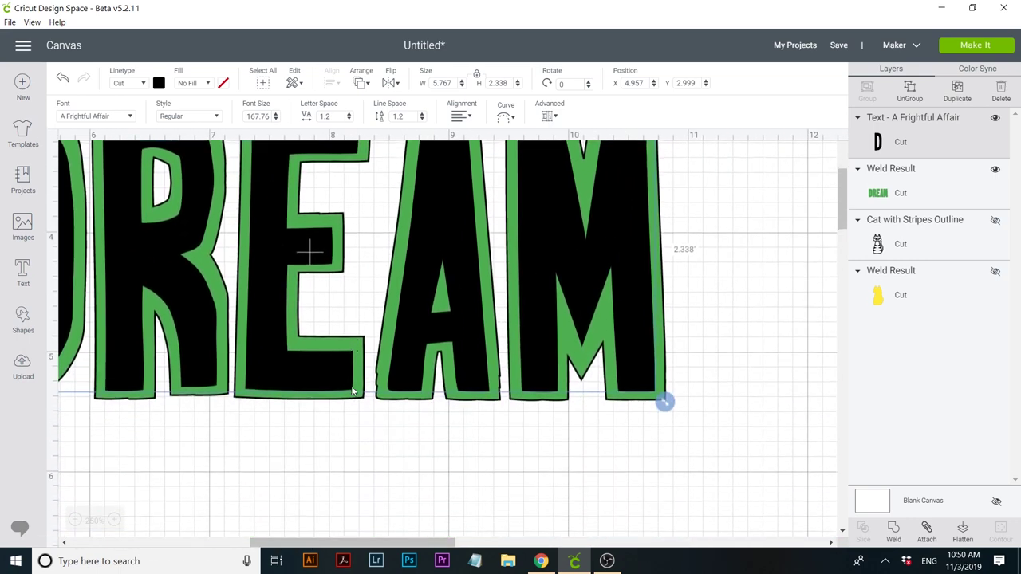
{"action": "left_click", "coordinate": [114, 520]}
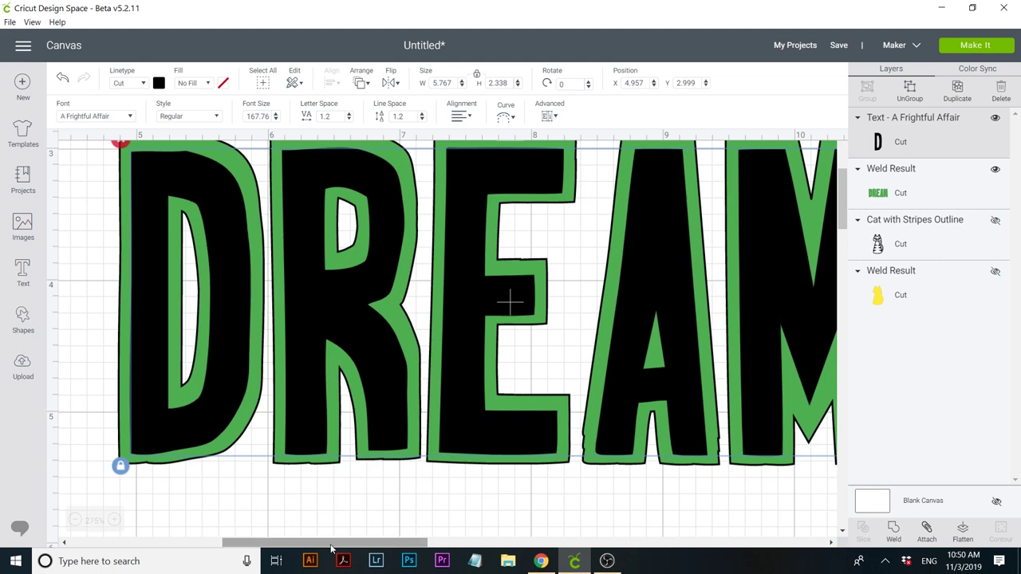
{"action": "left_click_drag", "start_coordinate": [331, 548], "coordinate": [405, 547]}
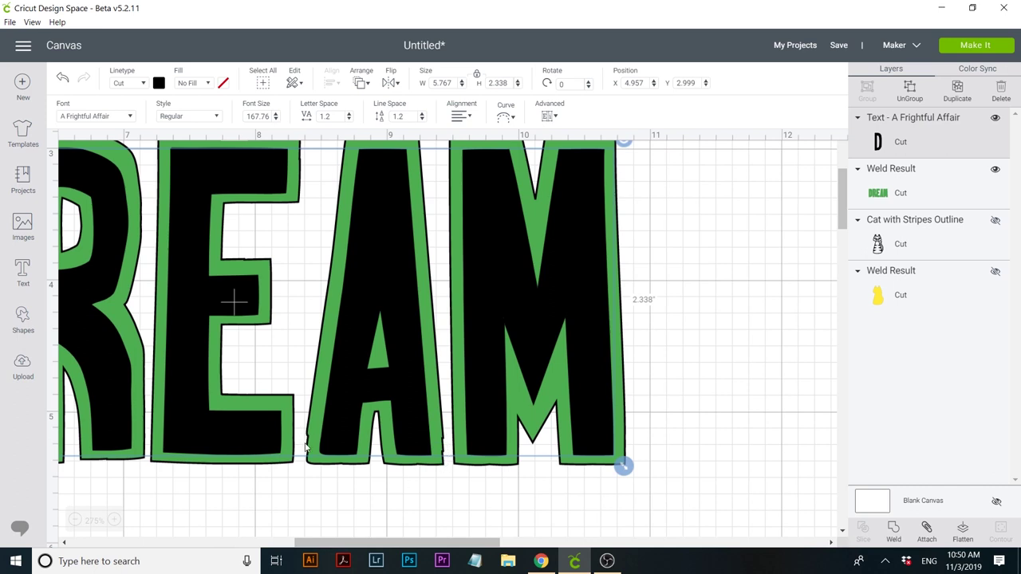
- Move the black DREAM text up to about X 4.932, Y 1.908 in, uncovering the lower part of the green letters
{"action": "scroll", "coordinate": [442, 297], "scroll_direction": "up", "scroll_amount": 2}
{"action": "left_click_drag", "start_coordinate": [472, 292], "coordinate": [487, 133]}
{"action": "scroll", "coordinate": [479, 378], "scroll_direction": "down", "scroll_amount": 5}
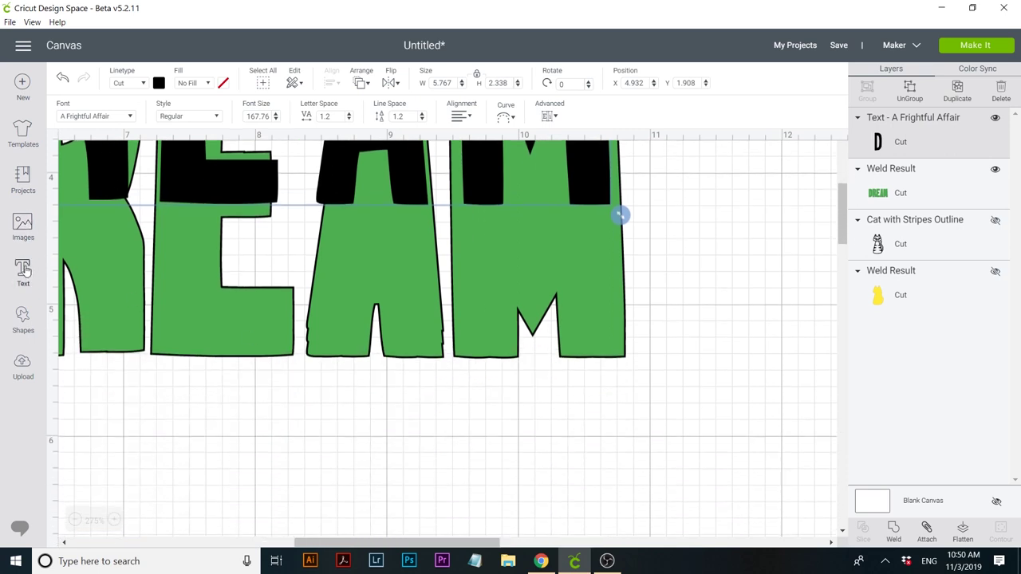
- Insert a square, shrink it to about 0.278 by 0.5 in, tilt it to about 353.92 degrees and place it over the right leg of the A
{"action": "left_click", "coordinate": [24, 323]}
{"action": "left_click", "coordinate": [75, 231]}
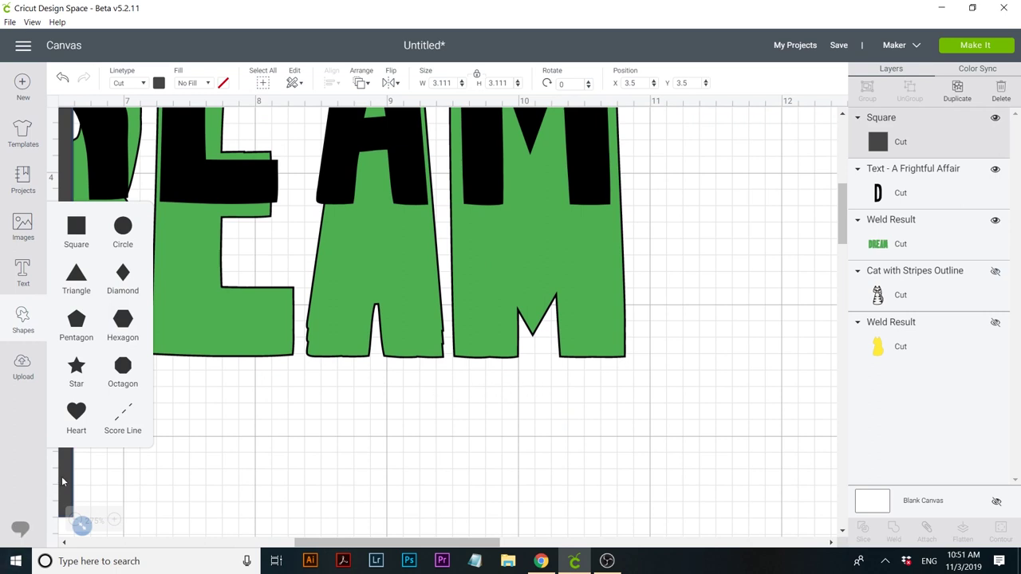
{"action": "left_click_drag", "start_coordinate": [71, 473], "coordinate": [114, 183]}
{"action": "left_click_drag", "start_coordinate": [91, 148], "coordinate": [369, 334]}
{"action": "left_click_drag", "start_coordinate": [431, 361], "coordinate": [413, 345]}
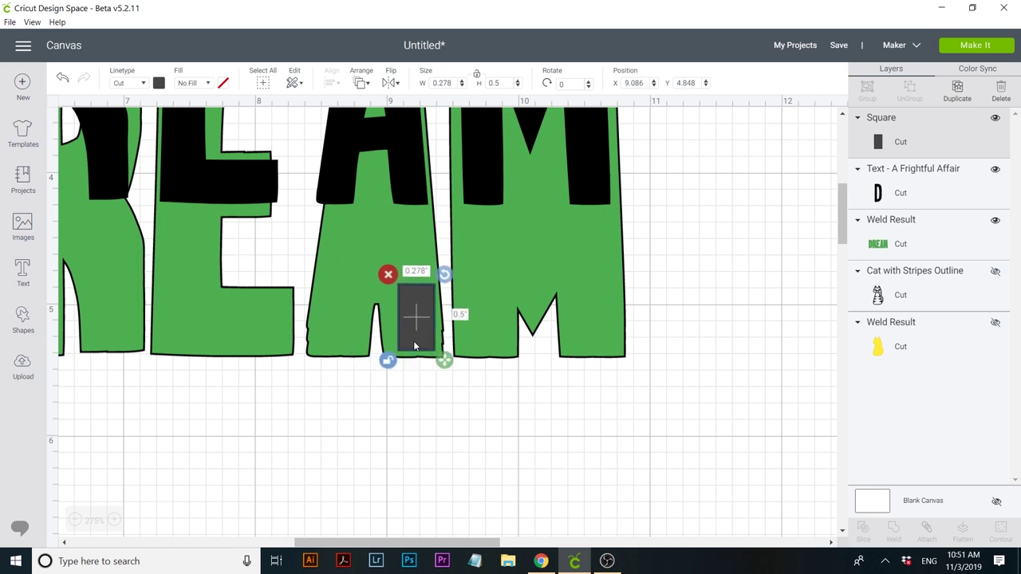
{"action": "left_click_drag", "start_coordinate": [444, 273], "coordinate": [439, 271]}
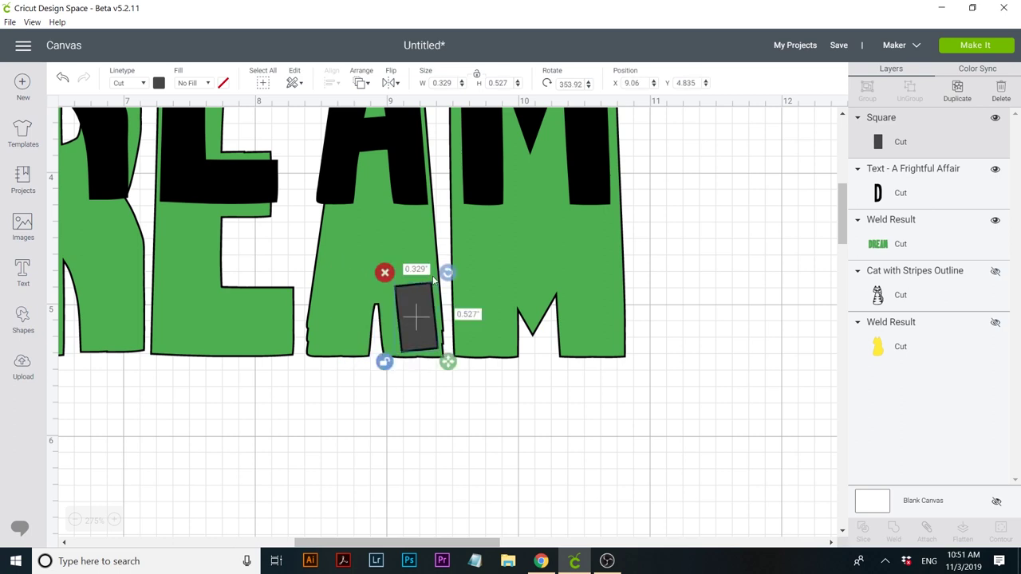
{"action": "left_click_drag", "start_coordinate": [428, 338], "coordinate": [435, 346]}
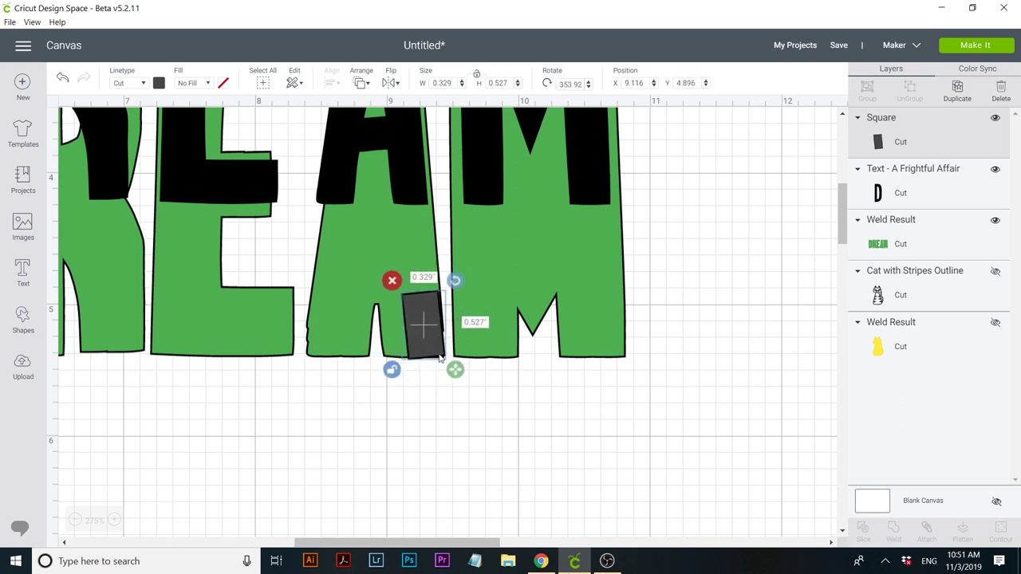
- Narrow the rectangle to a strip tilted about 354.91 degrees along the A's right outer edge, at about X 9.339, Y 4.908 in
{"action": "left_click", "coordinate": [114, 520]}
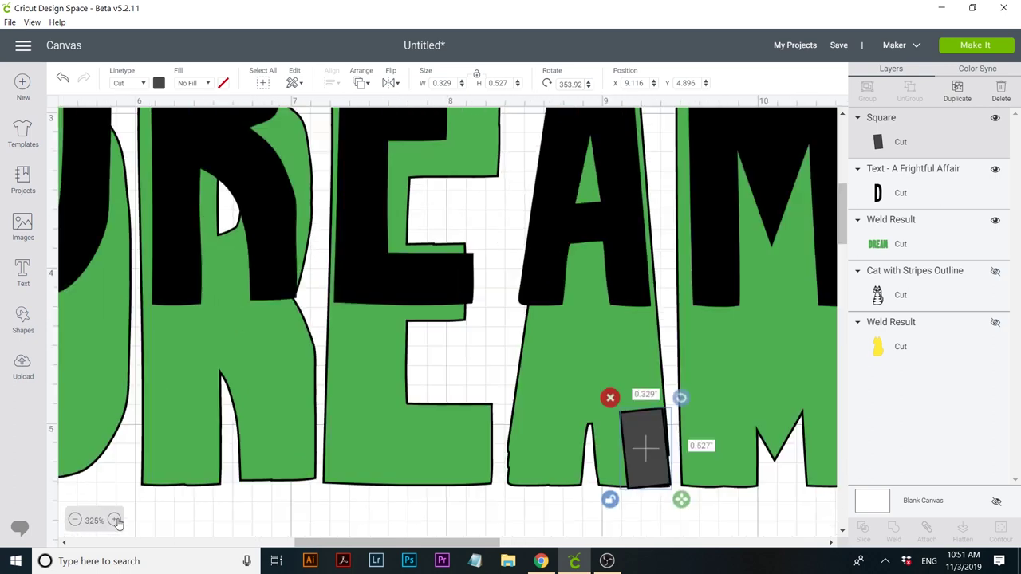
{"action": "left_click_drag", "start_coordinate": [348, 547], "coordinate": [383, 547]}
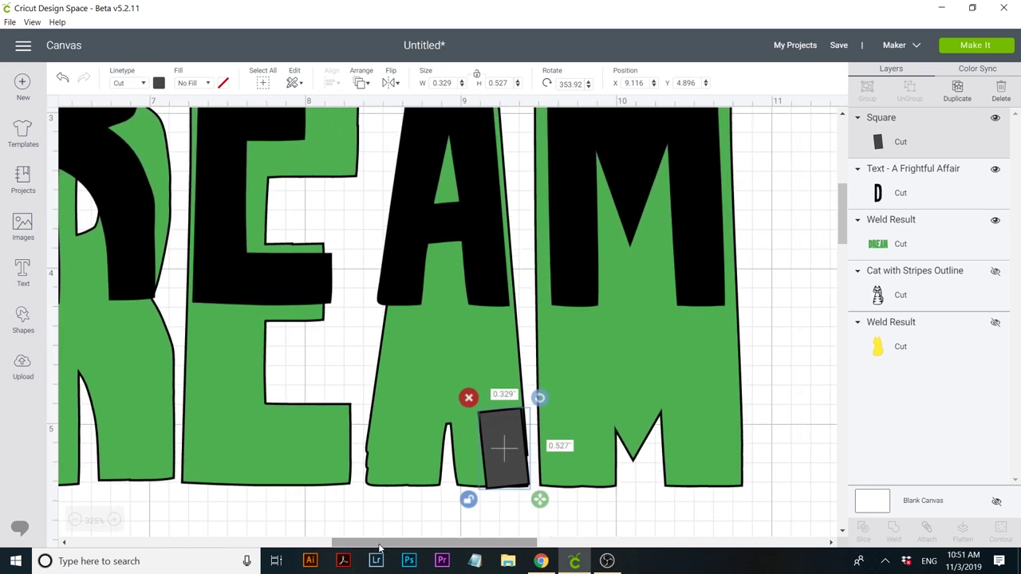
{"action": "left_click_drag", "start_coordinate": [535, 398], "coordinate": [524, 390]}
{"action": "left_click_drag", "start_coordinate": [524, 487], "coordinate": [506, 487]}
{"action": "left_click_drag", "start_coordinate": [506, 390], "coordinate": [479, 389]}
{"action": "left_click_drag", "start_coordinate": [473, 470], "coordinate": [521, 472]}
{"action": "left_click_drag", "start_coordinate": [540, 399], "coordinate": [540, 398]}
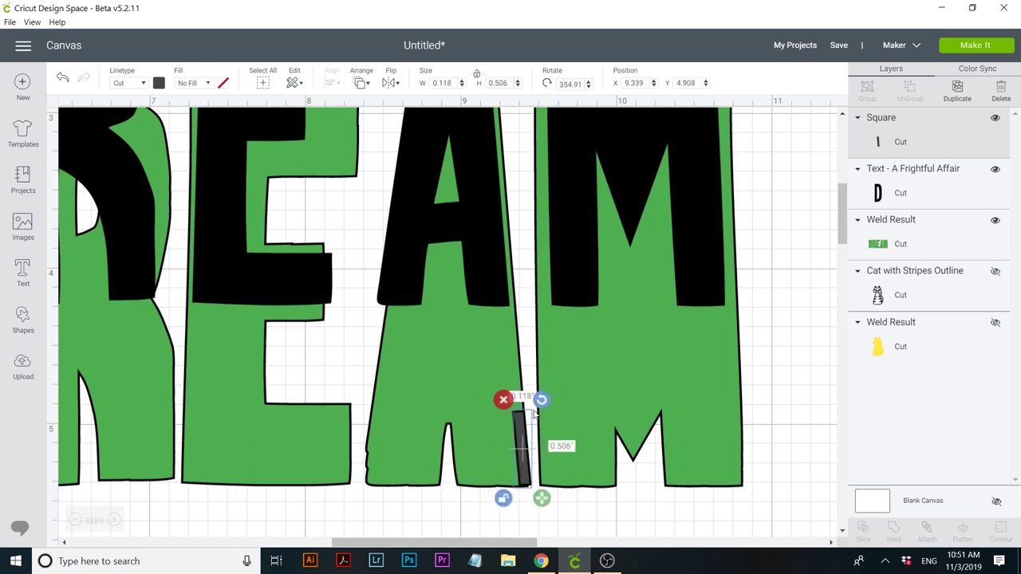
{"action": "left_click", "coordinate": [523, 444]}
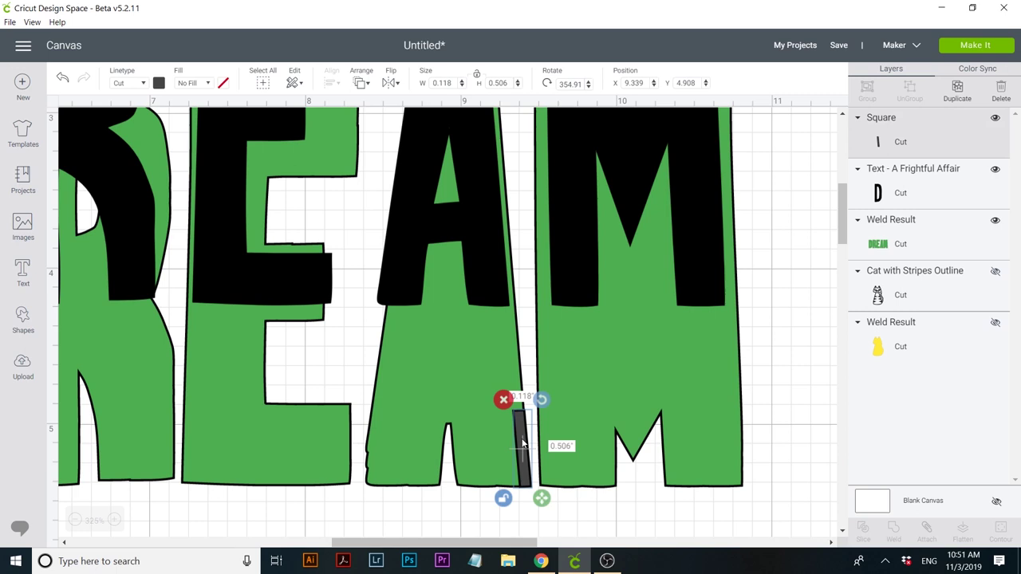
- Duplicate the strip and place the copy along the left outer edge of the A, tilted about 9.18 degrees
{"action": "key", "text": "ctrl+d"}
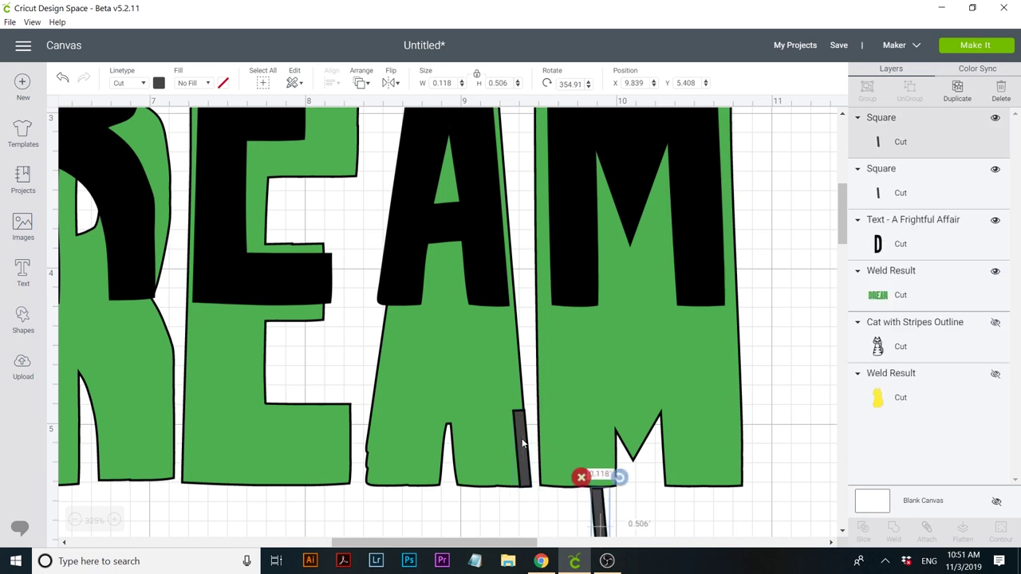
{"action": "left_click_drag", "start_coordinate": [596, 508], "coordinate": [392, 423]}
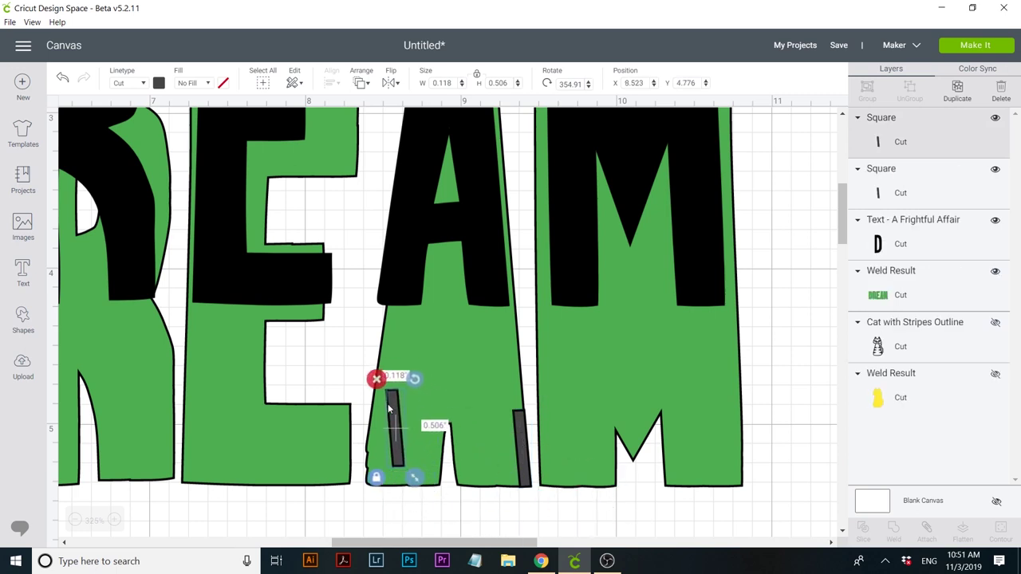
{"action": "mouse_move", "coordinate": [414, 380]}
{"action": "left_mouse_down"}
{"action": "mouse_move", "coordinate": [427, 389]}
{"action": "mouse_move", "coordinate": [417, 378]}
{"action": "left_mouse_up"}
{"action": "left_click_drag", "start_coordinate": [392, 412], "coordinate": [372, 433]}
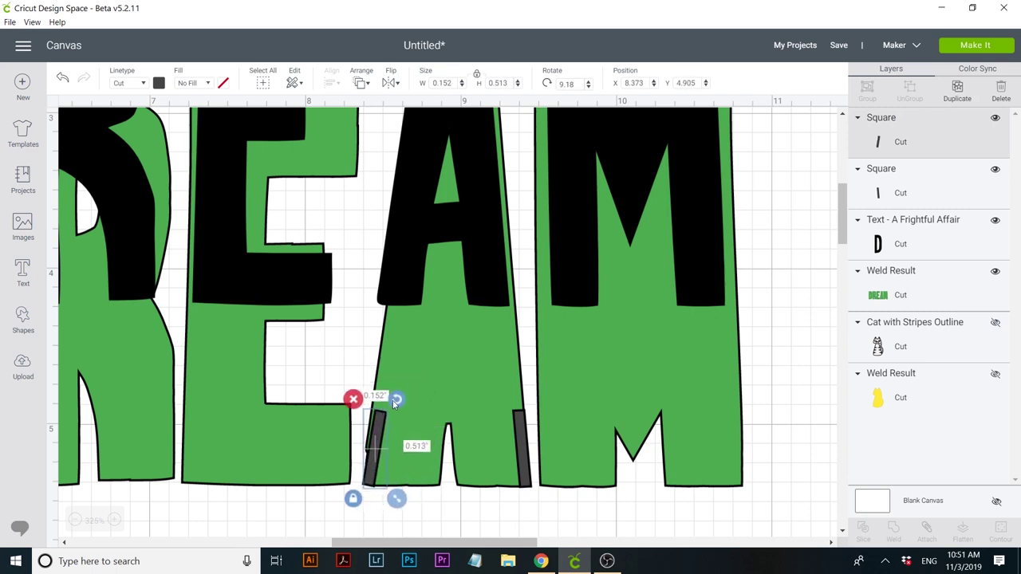
- Fine-tune the left strip to a tilt of about 7.39 degrees and a size of about 0.136 by 0.508 in, flush with the A's left edge
{"action": "left_click_drag", "start_coordinate": [396, 399], "coordinate": [392, 401]}
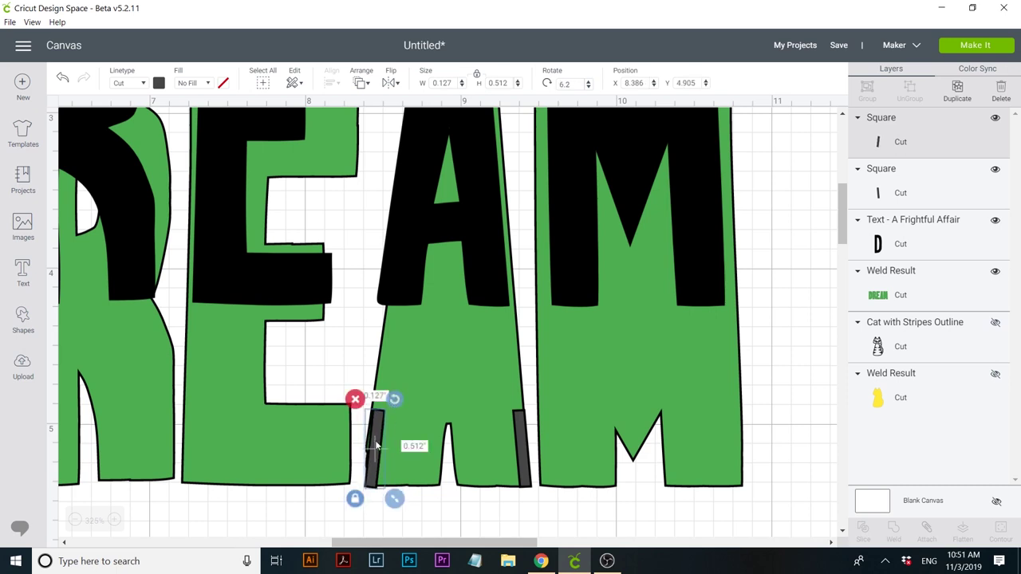
{"action": "left_click_drag", "start_coordinate": [376, 445], "coordinate": [374, 442]}
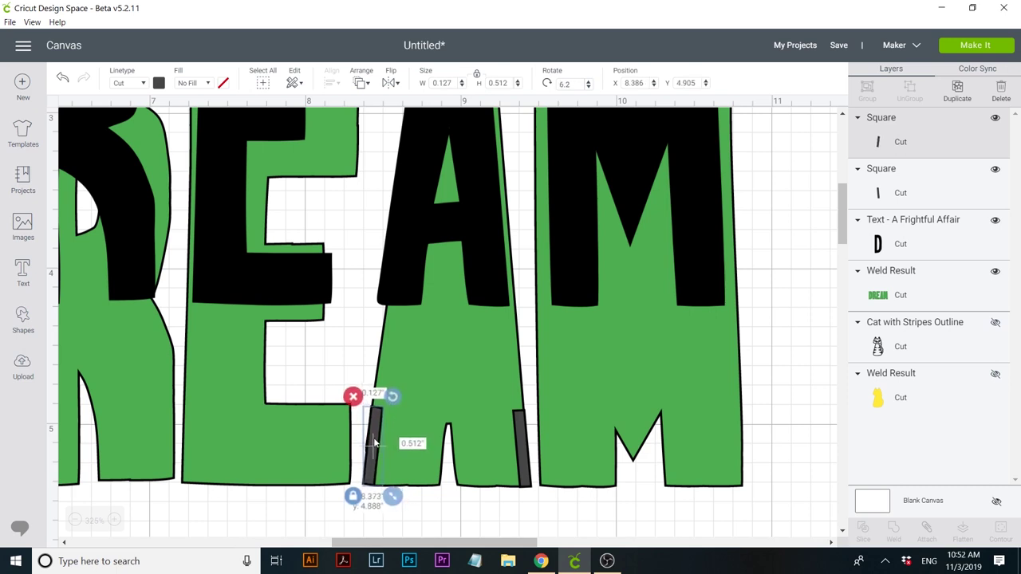
{"action": "left_click_drag", "start_coordinate": [375, 443], "coordinate": [375, 442]}
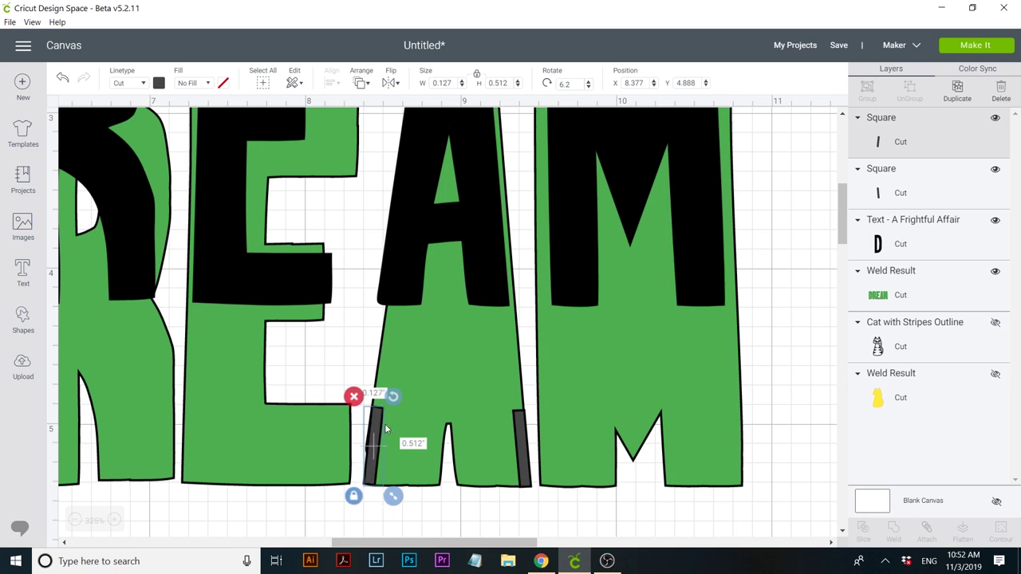
{"action": "left_click_drag", "start_coordinate": [393, 398], "coordinate": [395, 397]}
{"action": "left_click_drag", "start_coordinate": [374, 431], "coordinate": [374, 433]}
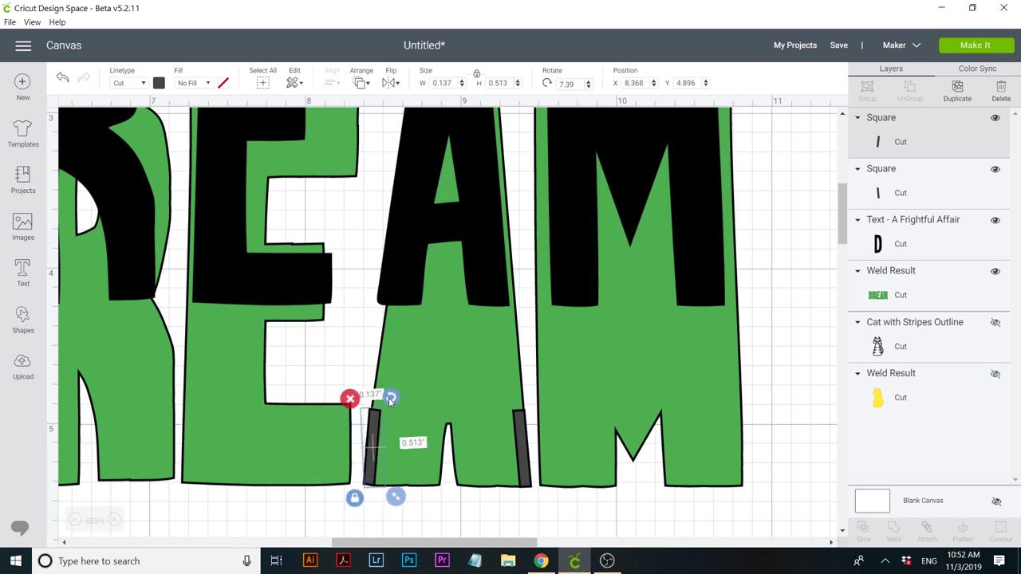
{"action": "left_click_drag", "start_coordinate": [371, 462], "coordinate": [371, 465]}
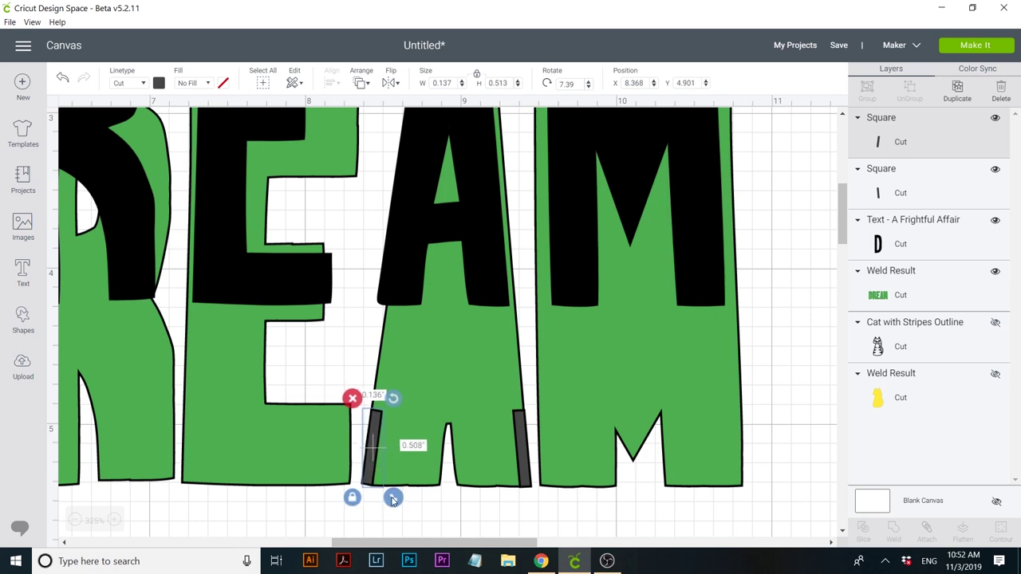
- Weld the two strips on the A to the green DREAM shape, leaving out the black text
{"action": "left_click", "coordinate": [424, 518]}
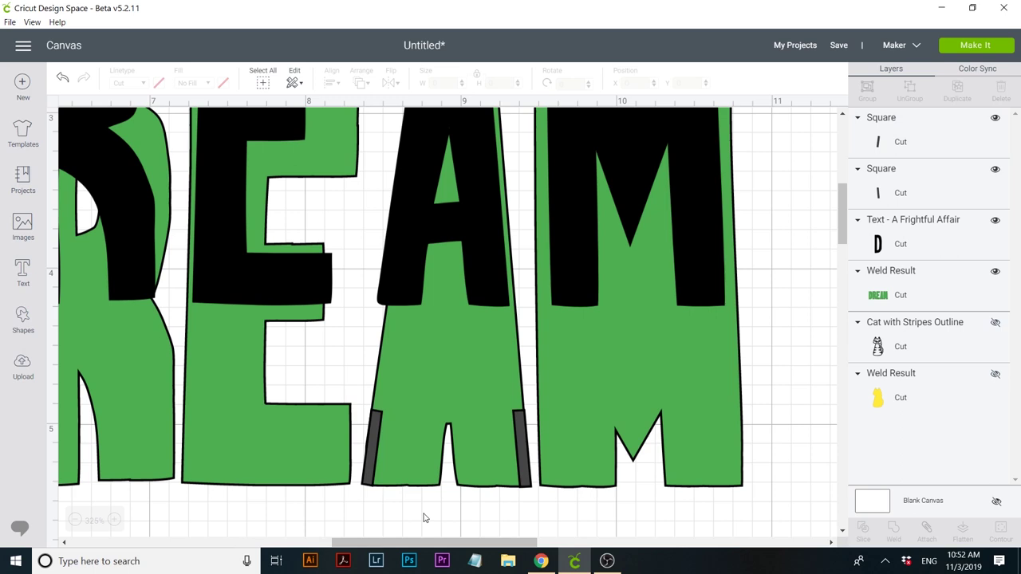
{"action": "left_click_drag", "start_coordinate": [598, 506], "coordinate": [269, 457]}
{"action": "left_click", "coordinate": [892, 533]}
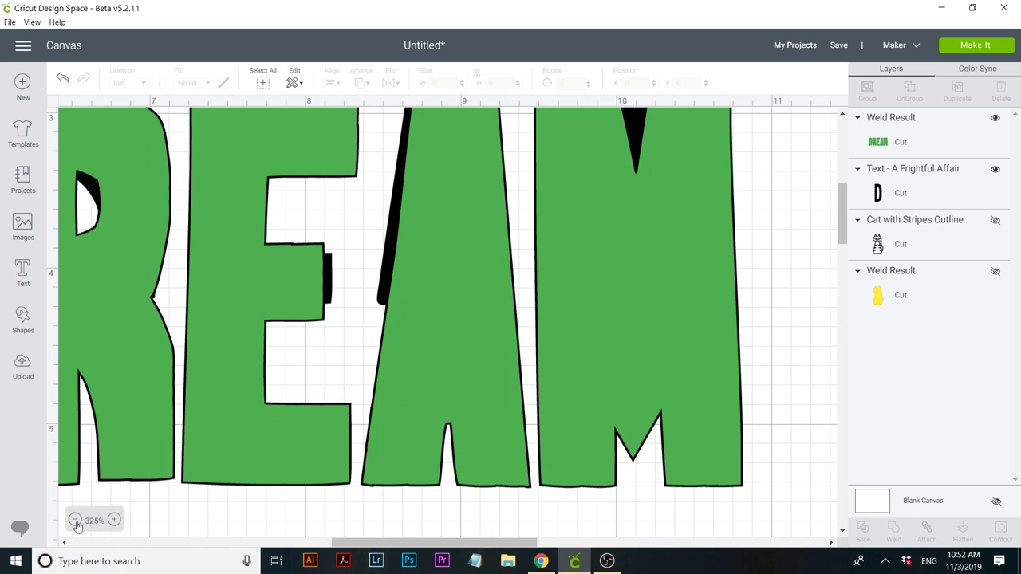
- Bring the black DREAM text in front of the welded green shape
{"action": "left_click_drag", "start_coordinate": [501, 545], "coordinate": [425, 542]}
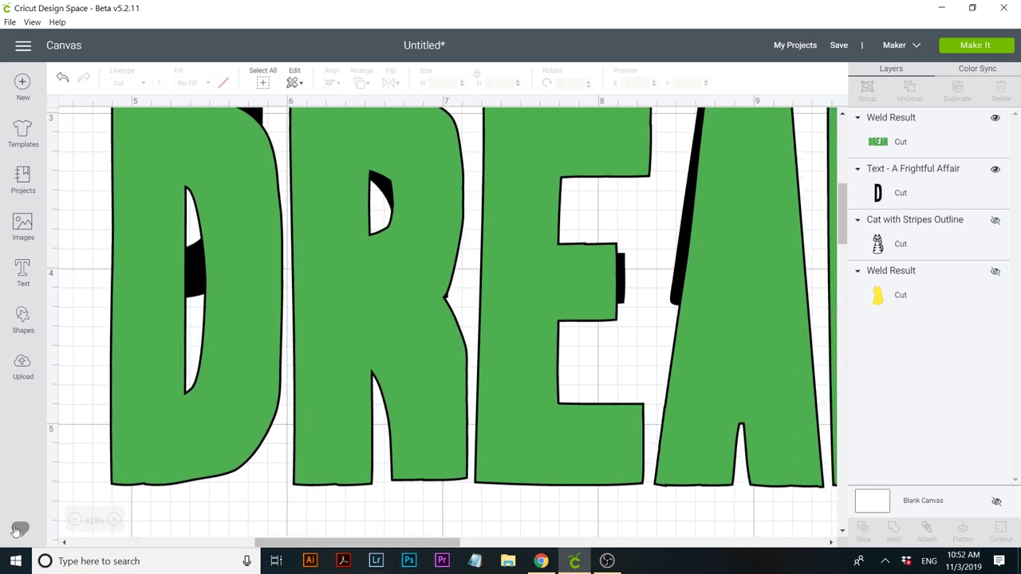
{"action": "left_click", "coordinate": [74, 520]}
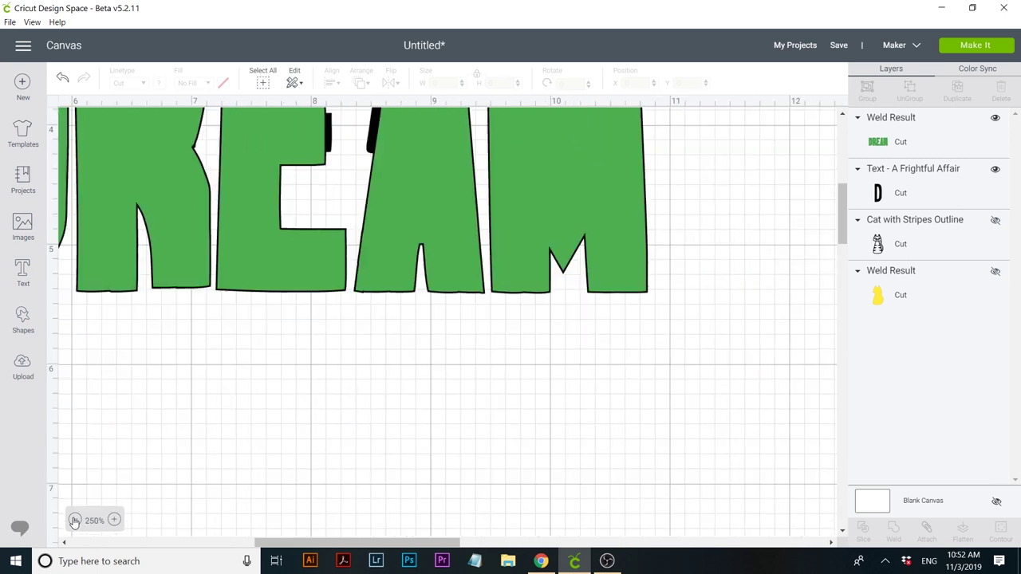
{"action": "left_click_drag", "start_coordinate": [291, 548], "coordinate": [261, 547]}
{"action": "scroll", "coordinate": [196, 461], "scroll_direction": "up", "scroll_amount": 3}
{"action": "scroll", "coordinate": [195, 461], "scroll_direction": "up", "scroll_amount": 5}
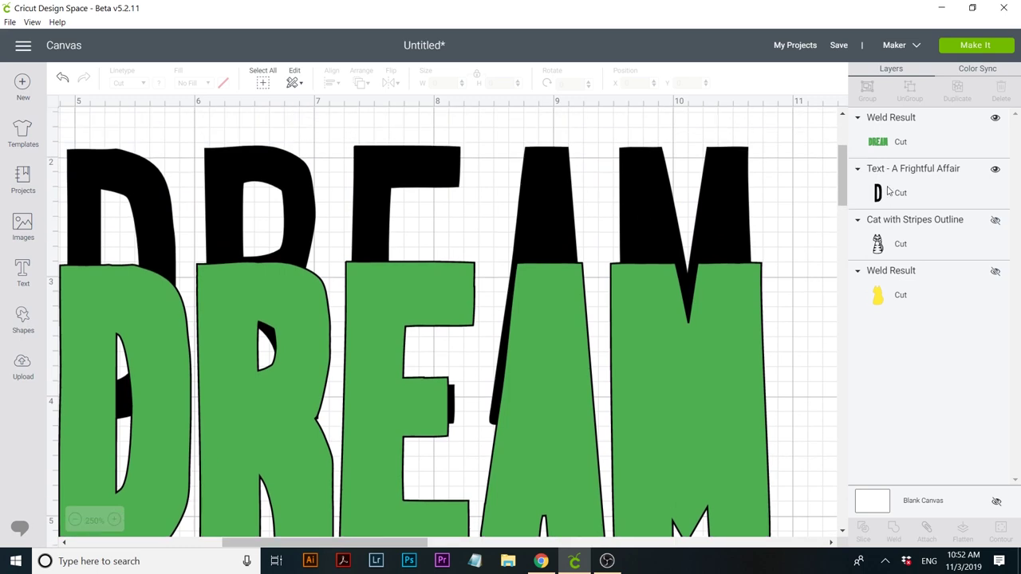
{"action": "left_click_drag", "start_coordinate": [887, 188], "coordinate": [884, 119]}
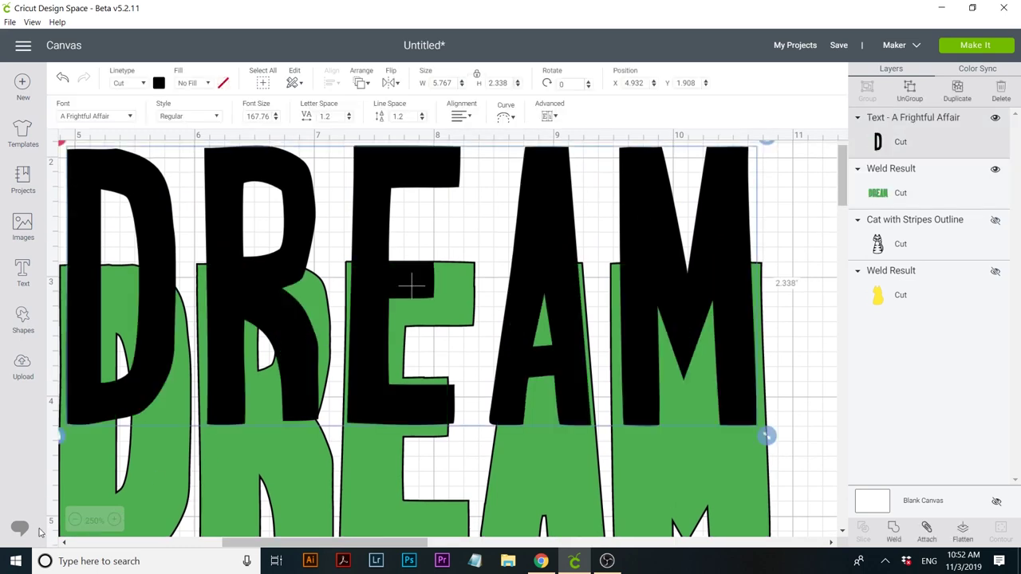
- Move the black DREAM text down to sit centered over the green welded DREAM outline, at about X 4.978, Y 2.982
{"action": "left_click", "coordinate": [73, 520]}
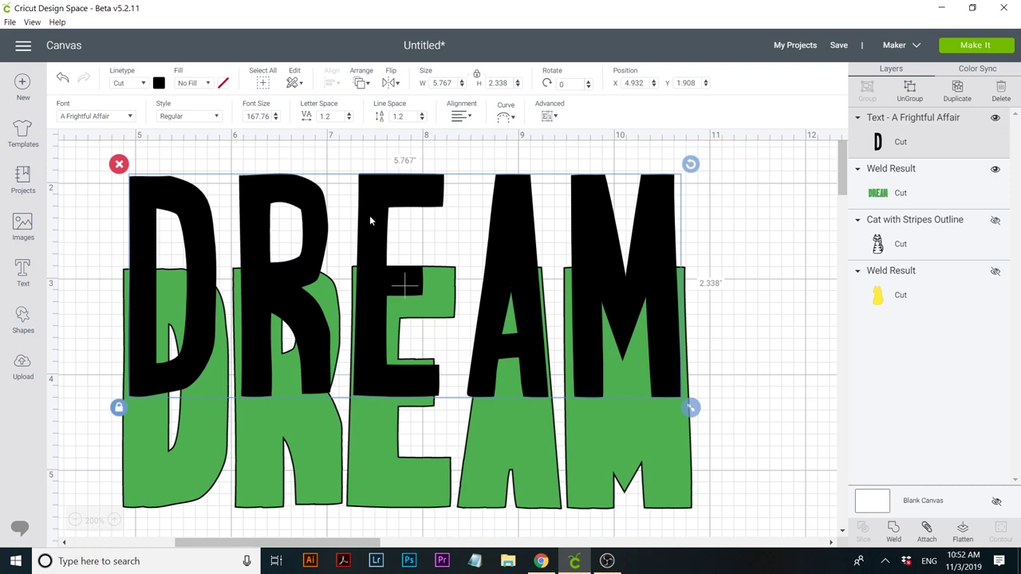
{"action": "left_click", "coordinate": [73, 520]}
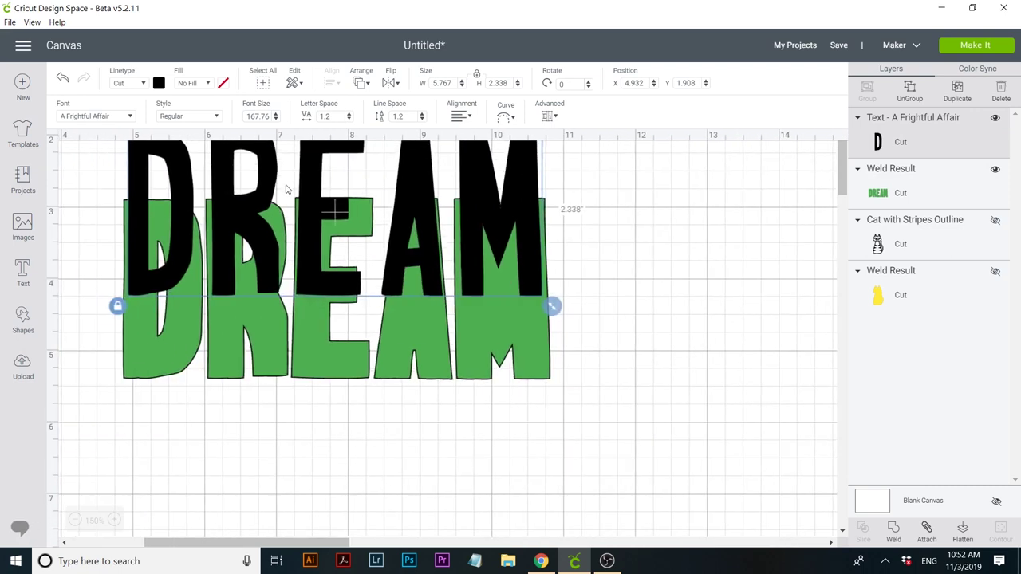
{"action": "left_click_drag", "start_coordinate": [310, 200], "coordinate": [311, 279]}
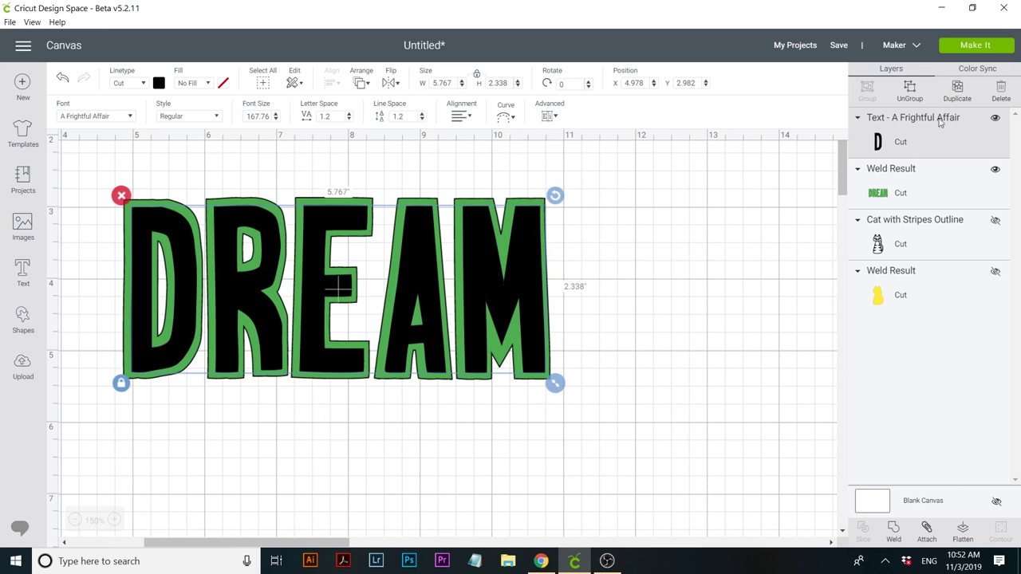
- Hide the inner cutout contours of the D and the R in the green welded DREAM shape
{"action": "left_click", "coordinate": [896, 182]}
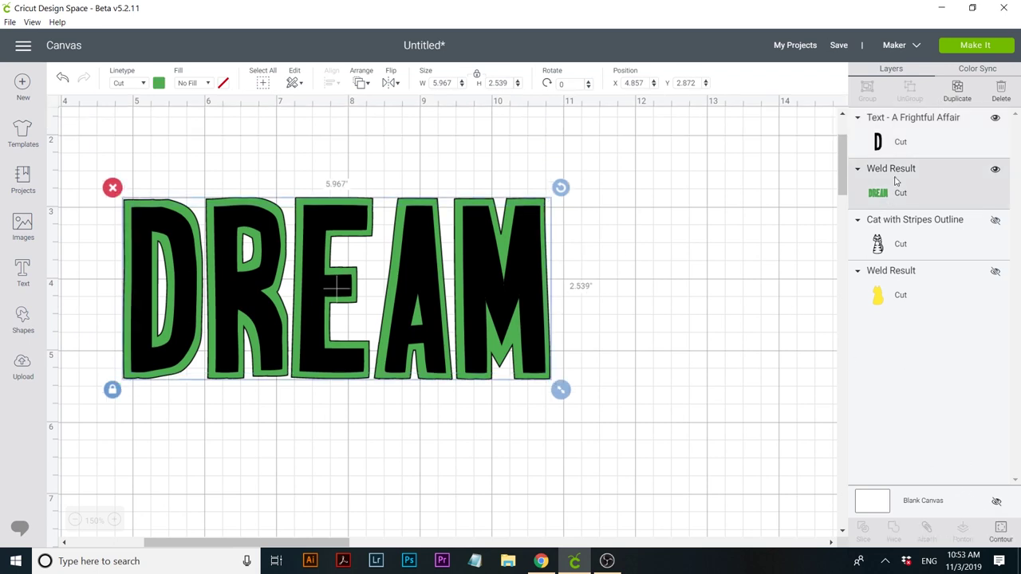
{"action": "left_click", "coordinate": [1002, 527]}
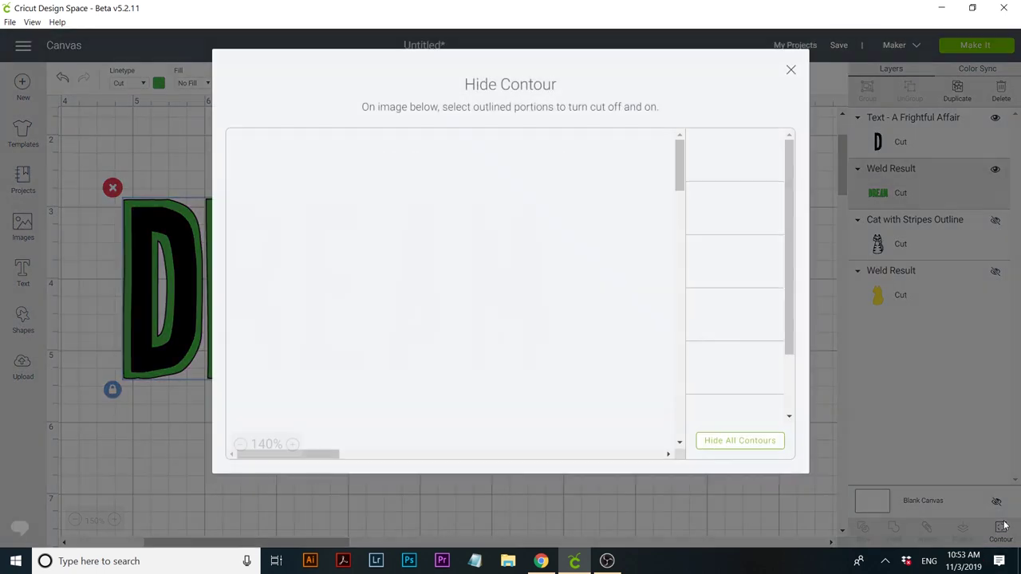
{"action": "left_click", "coordinate": [294, 296]}
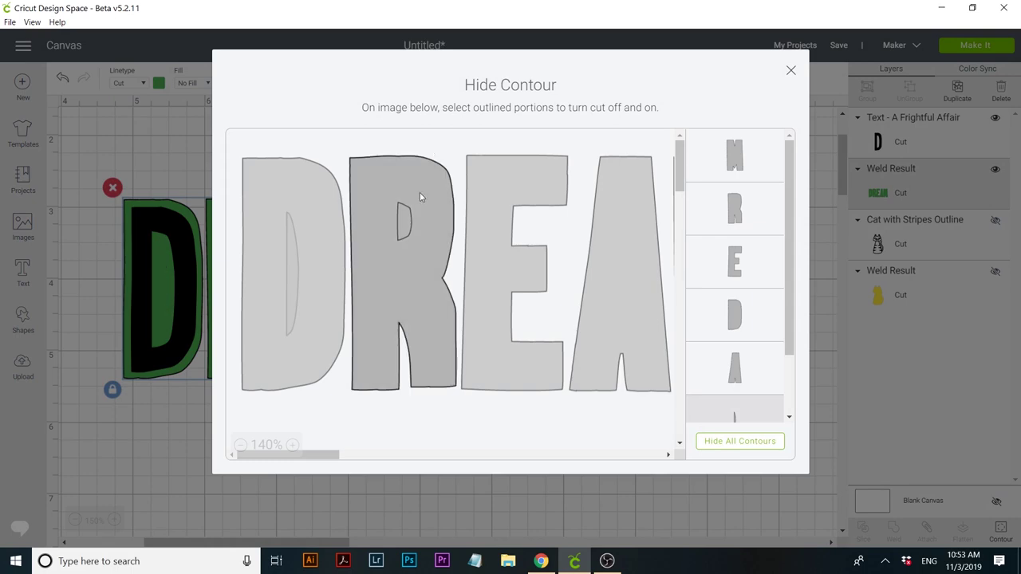
{"action": "left_click", "coordinate": [404, 220]}
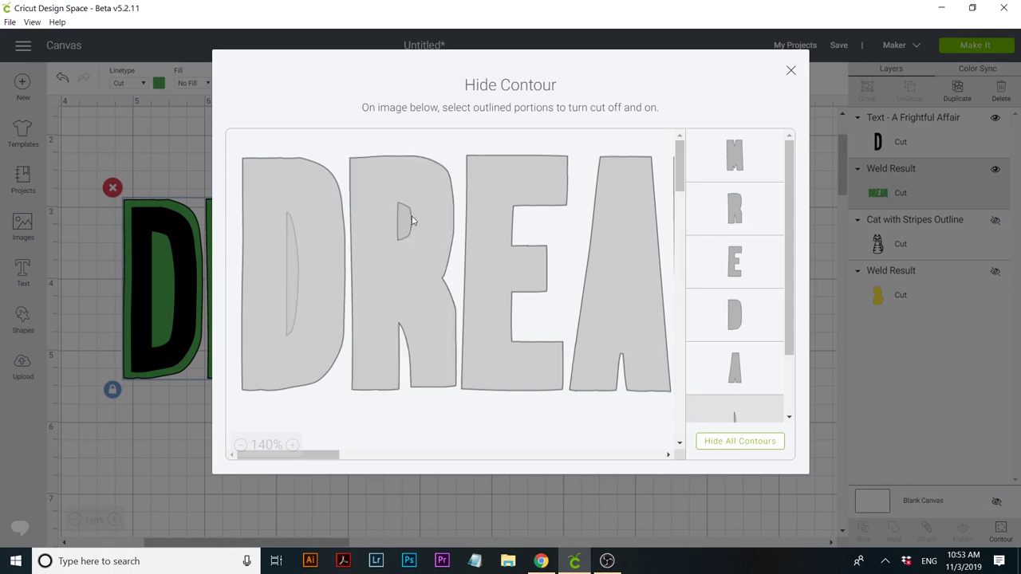
{"action": "left_click", "coordinate": [791, 71]}
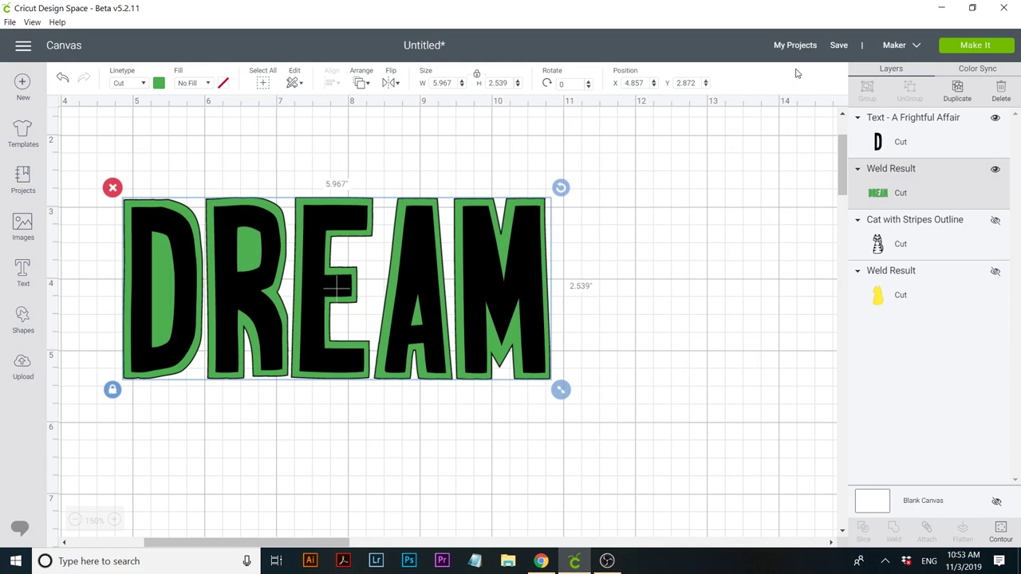
- Hide the black DREAM text and its green outline, and add a new text reading "hello"
{"action": "left_click", "coordinate": [995, 169]}
{"action": "left_click", "coordinate": [995, 120]}
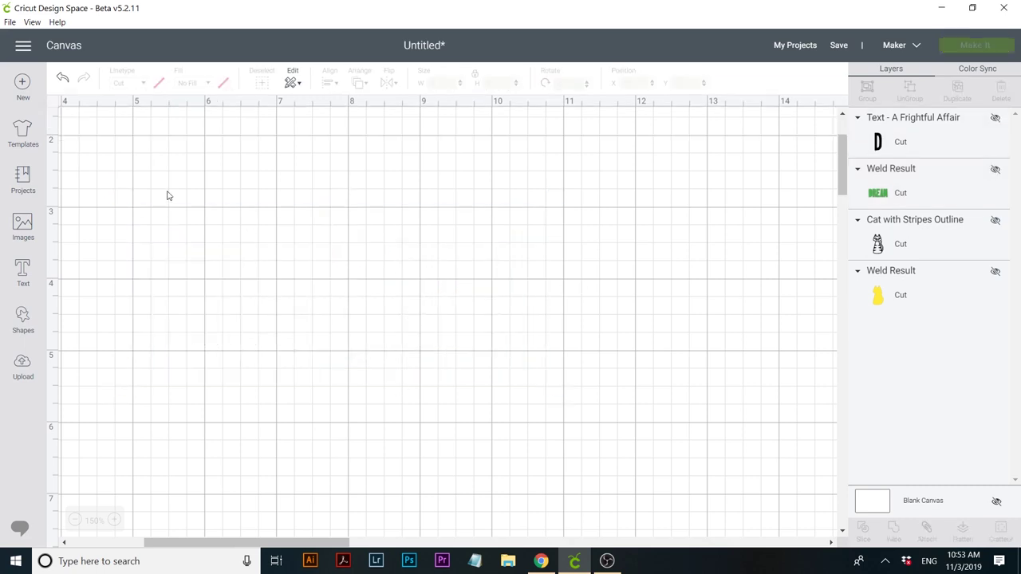
{"action": "left_click", "coordinate": [22, 275]}
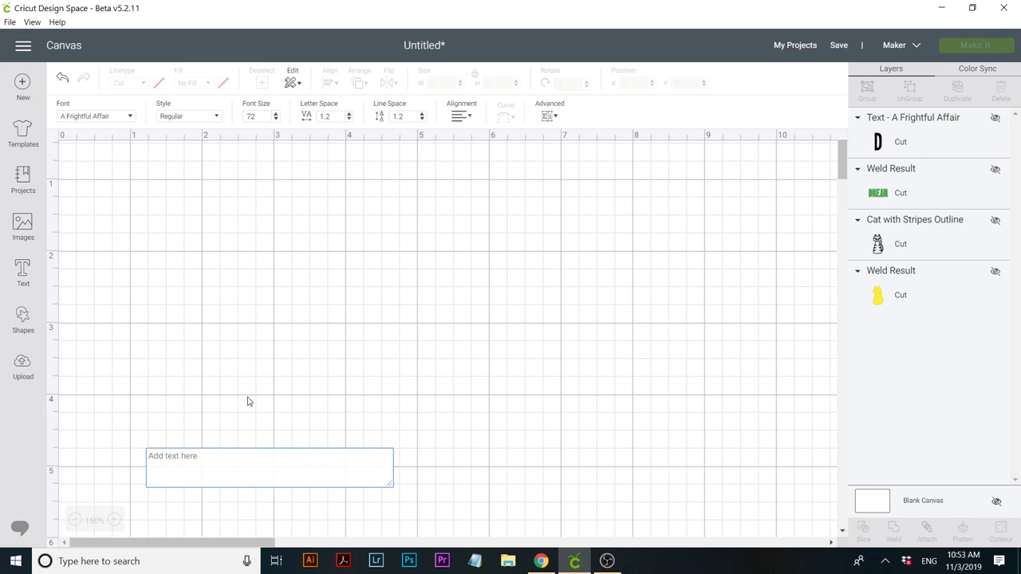
{"action": "type", "text": "hello"}
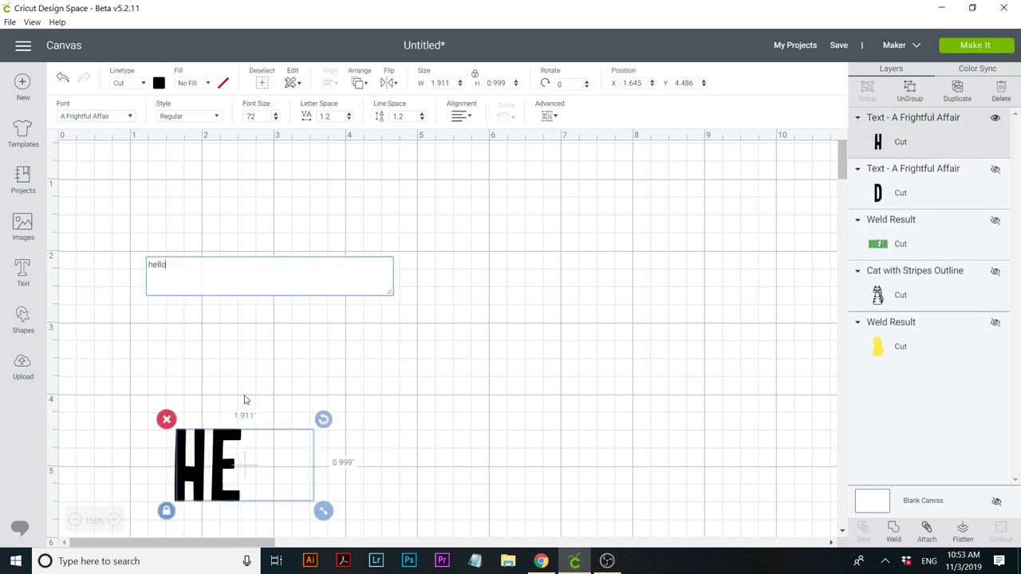
- Search the fonts for "babe" and set the hello text to the Babette font
{"action": "left_click", "coordinate": [96, 115]}
{"action": "left_click", "coordinate": [686, 84]}
{"action": "type", "text": "babe"}
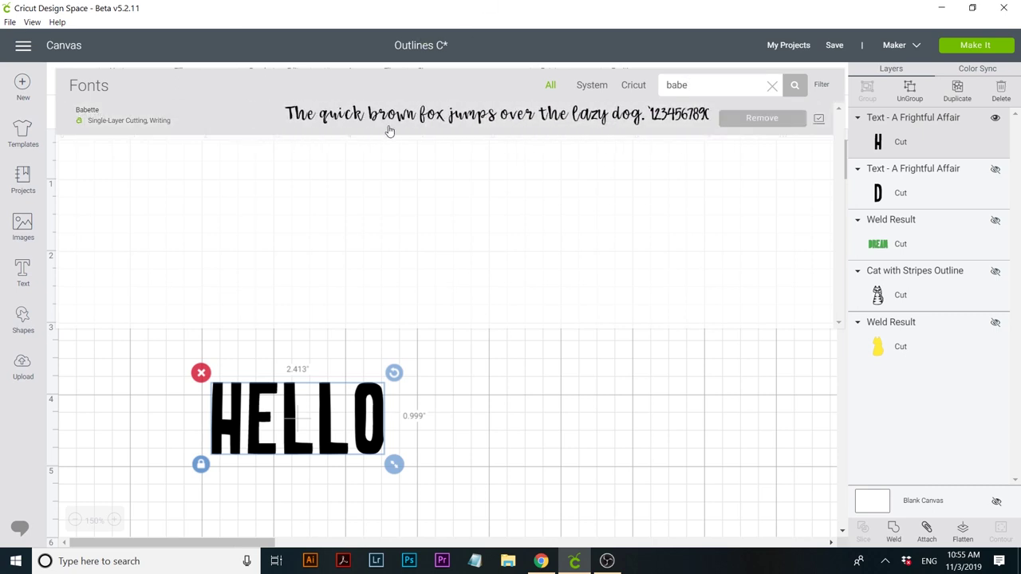
{"action": "left_click", "coordinate": [389, 129]}
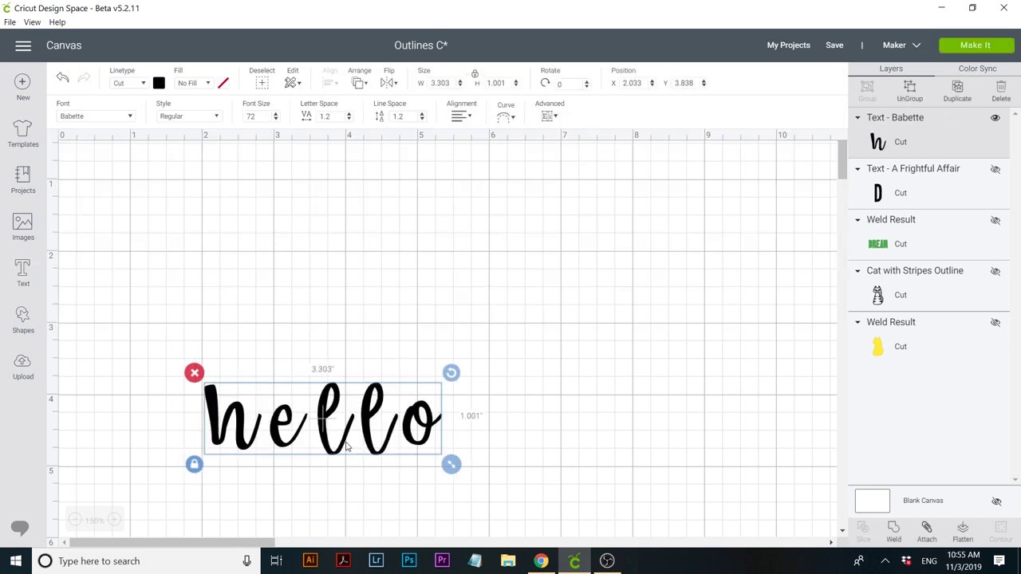
- Enlarge the hello text to about 5.803 by 1.759 in and place it at about X 2.468, Y 2.292
{"action": "left_click_drag", "start_coordinate": [345, 446], "coordinate": [362, 372]}
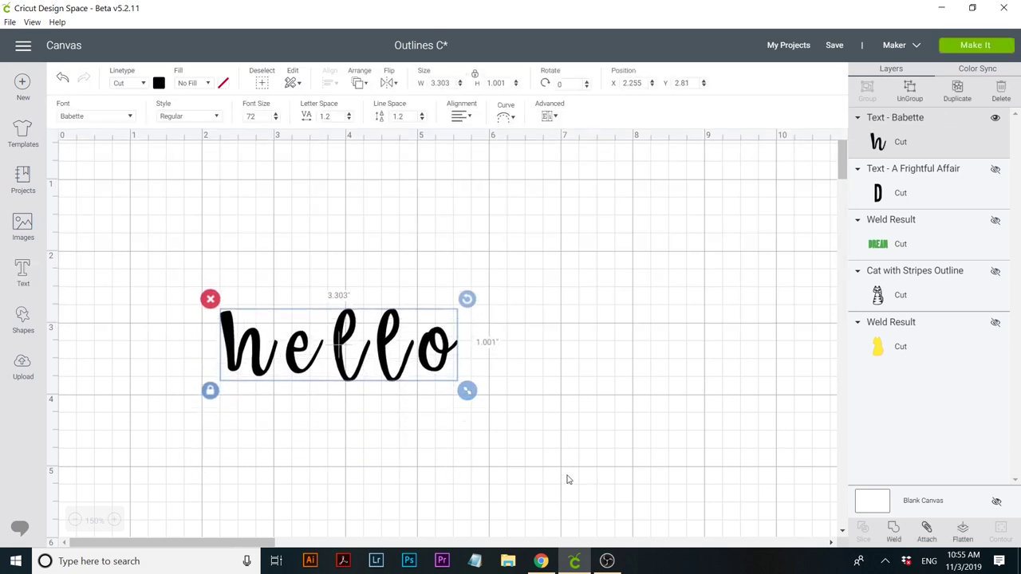
{"action": "left_click_drag", "start_coordinate": [462, 394], "coordinate": [647, 447]}
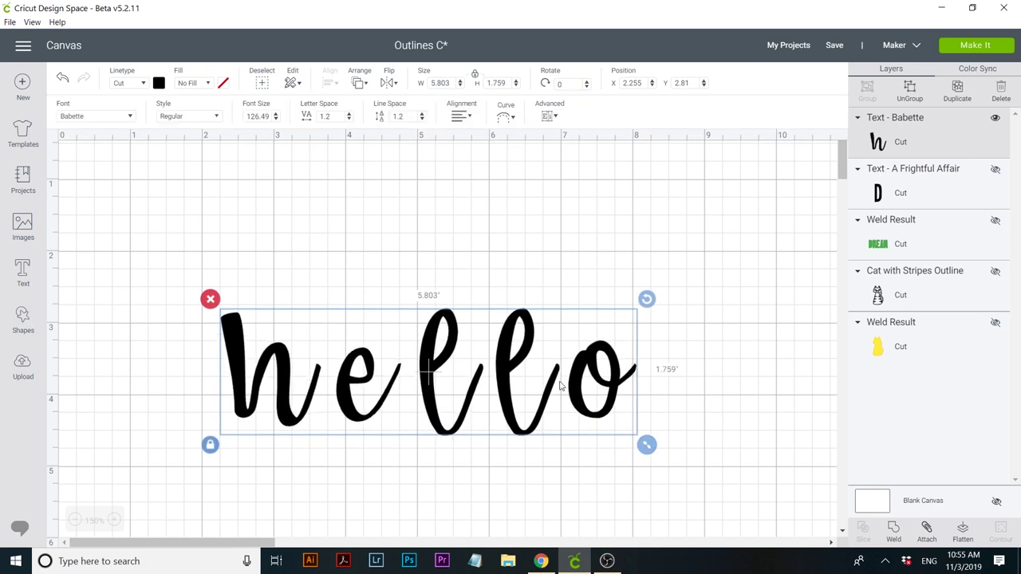
{"action": "left_click_drag", "start_coordinate": [579, 375], "coordinate": [594, 340]}
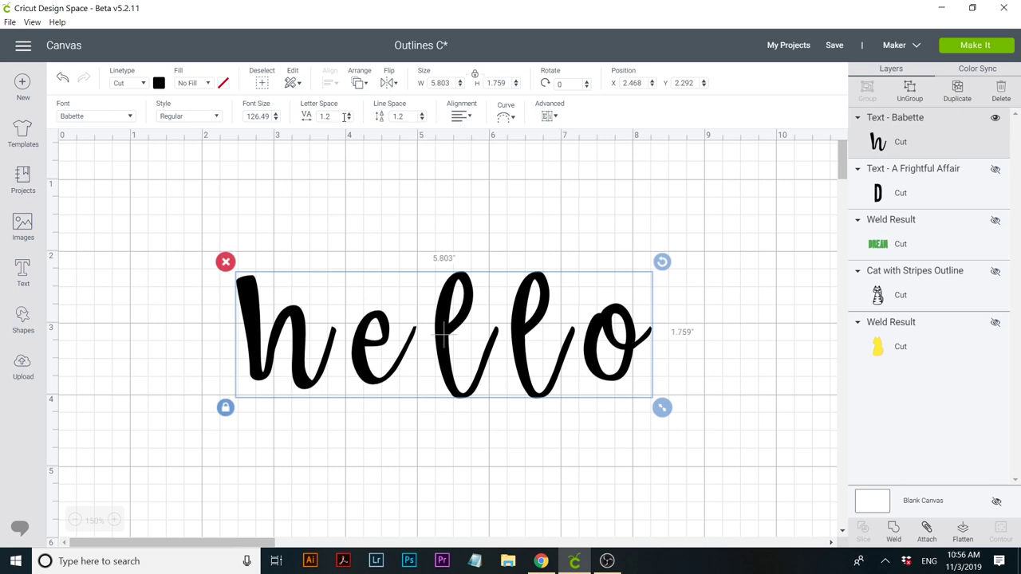
- Set the hello text's letter spacing to 0 and ungroup it into individual letters
{"action": "left_click", "coordinate": [338, 118]}
{"action": "type", "text": "0"}
{"action": "key", "text": "Return"}
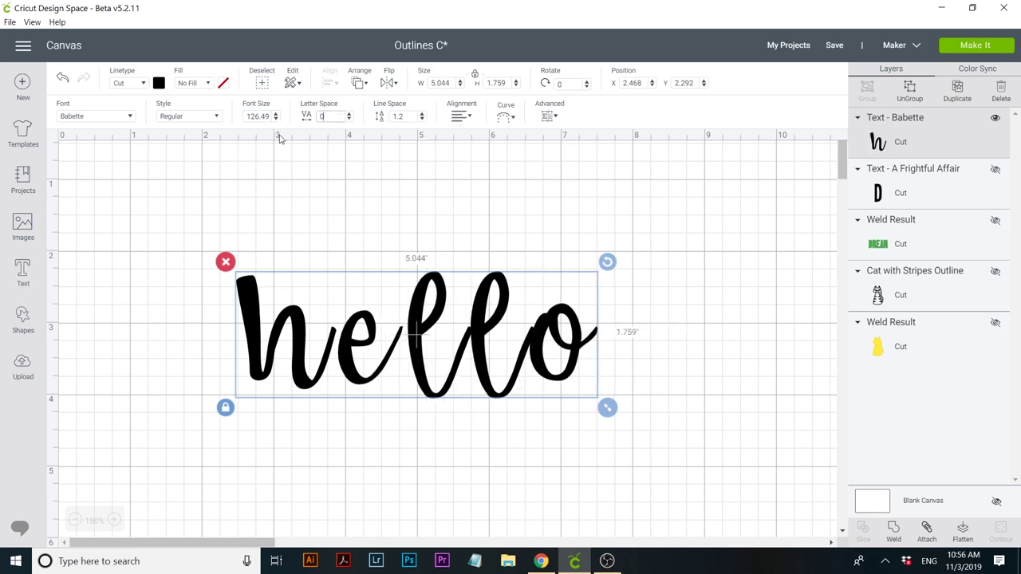
{"action": "left_click", "coordinate": [547, 116]}
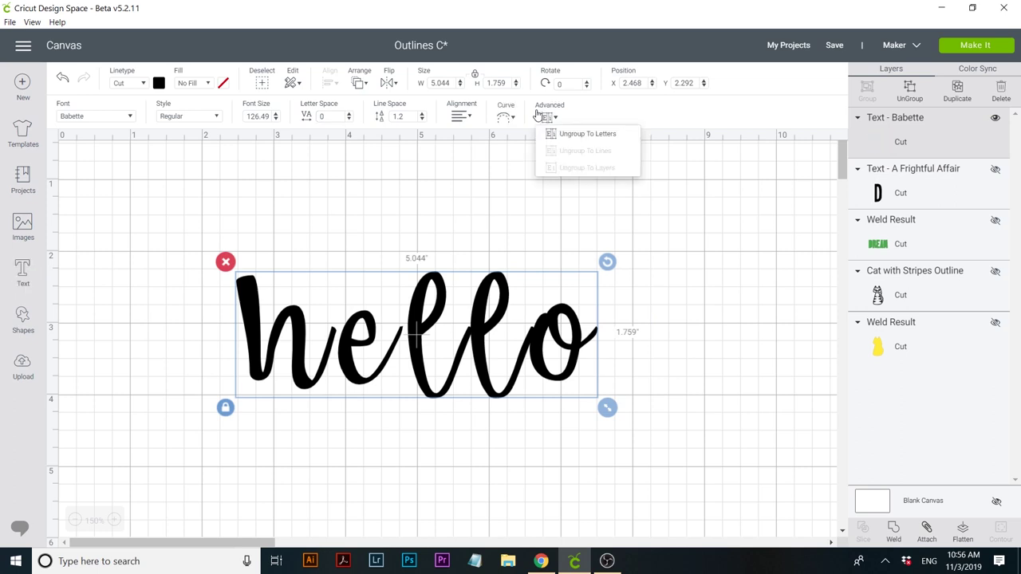
{"action": "left_click", "coordinate": [558, 134]}
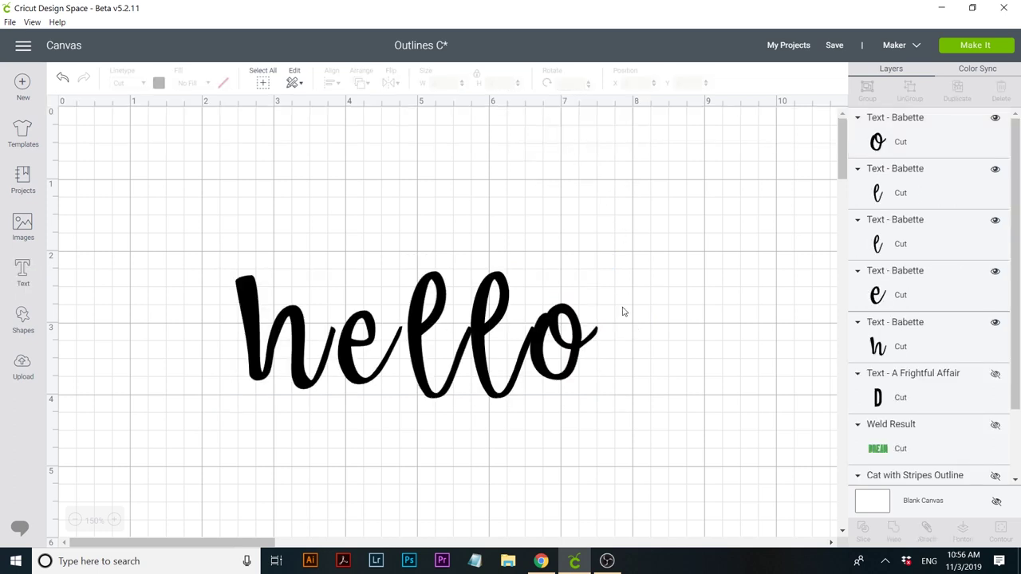
- Shift the letters o, l, l and e leftward in turn so each overlaps its neighbour, making the word about 4.444 in wide
{"action": "left_click", "coordinate": [565, 329]}
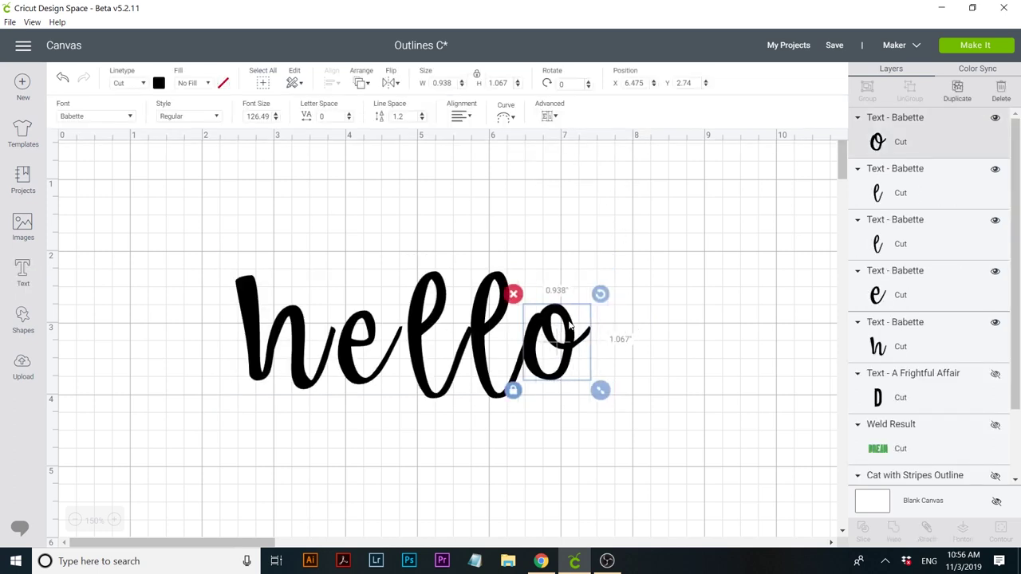
{"action": "left_click_drag", "start_coordinate": [635, 410], "coordinate": [494, 276]}
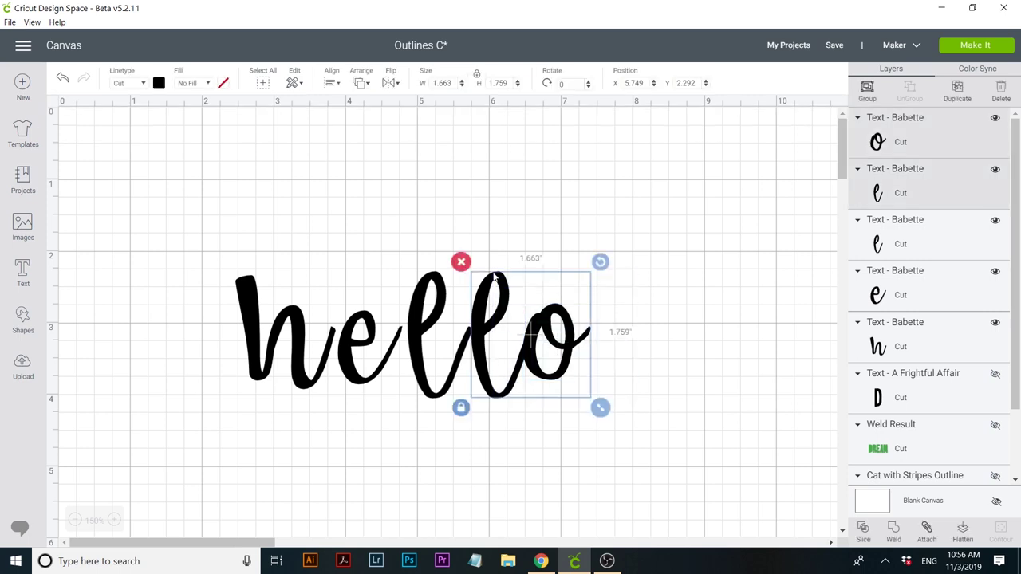
{"action": "left_click_drag", "start_coordinate": [635, 368], "coordinate": [413, 249]}
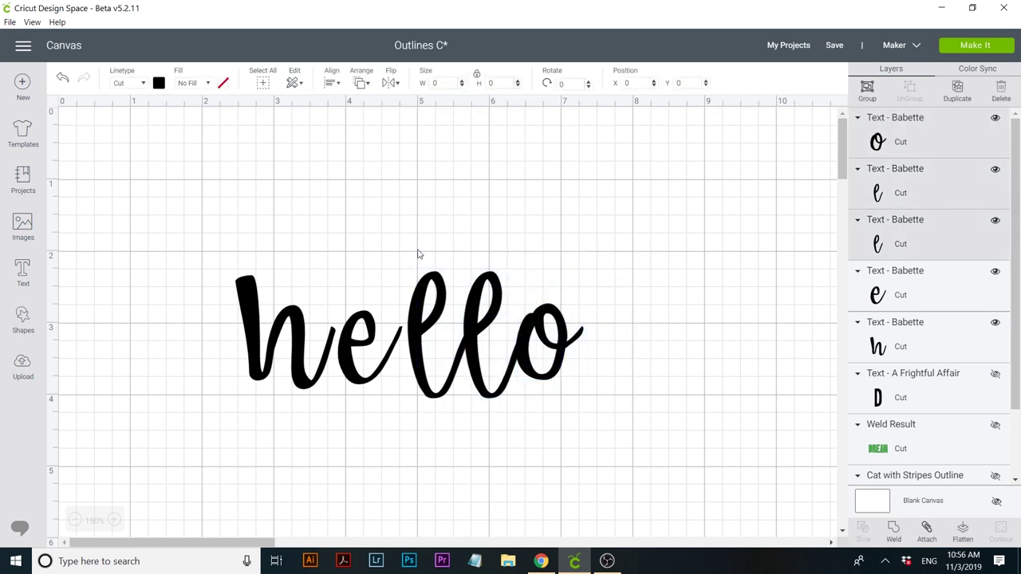
{"action": "key", "text": "Left"}
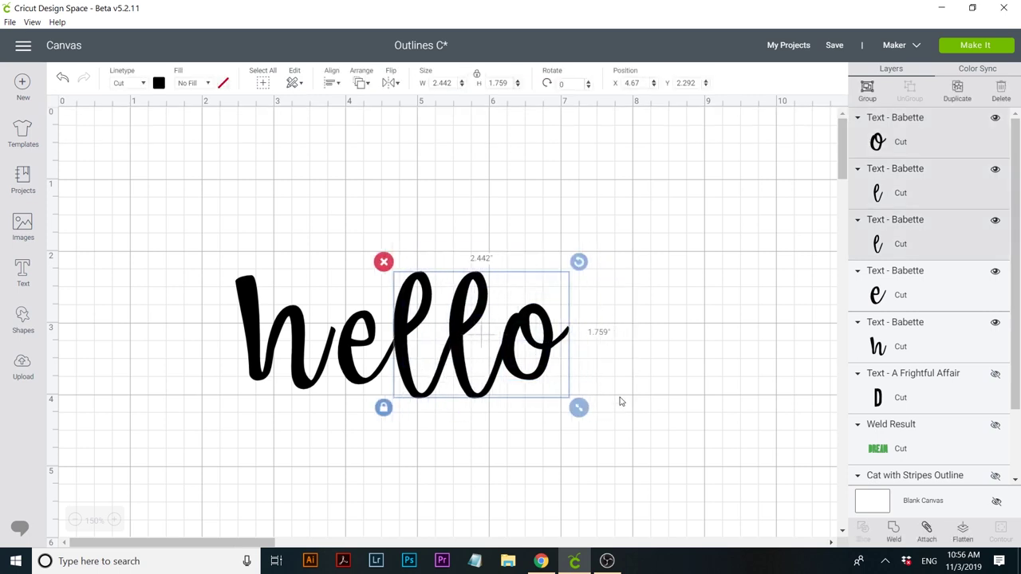
{"action": "left_click_drag", "start_coordinate": [639, 369], "coordinate": [361, 263]}
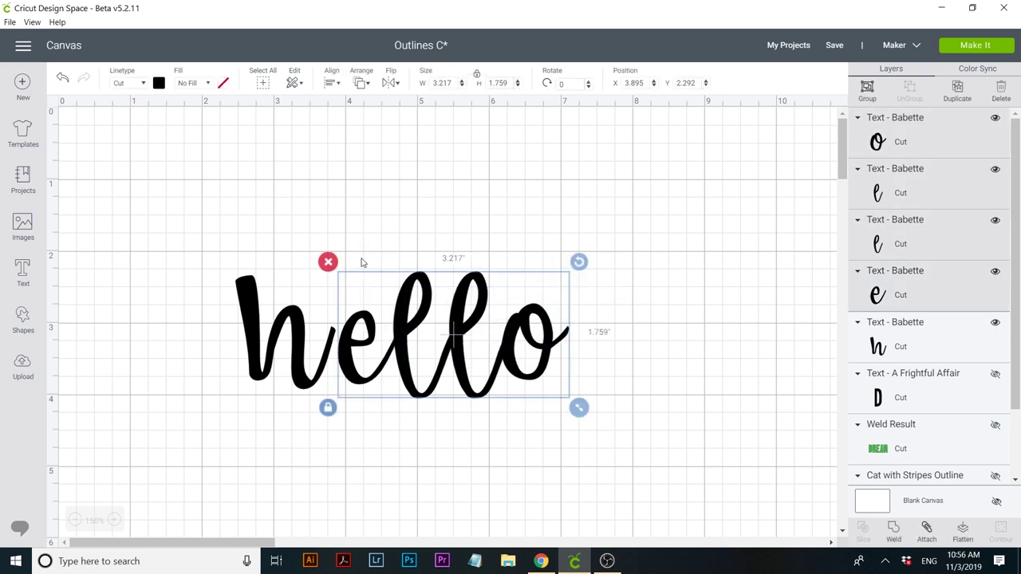
{"action": "key", "text": "Left"}
{"action": "left_click", "coordinate": [636, 377]}
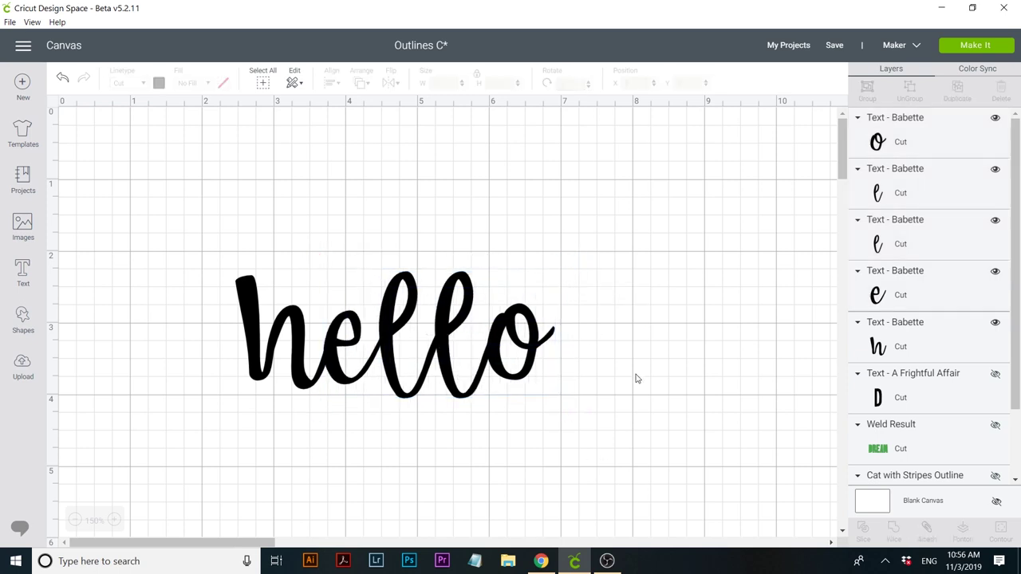
- Weld the five letters into one hello shape and move it to about X 0.658, Y 2.579
{"action": "left_click_drag", "start_coordinate": [221, 266], "coordinate": [588, 455]}
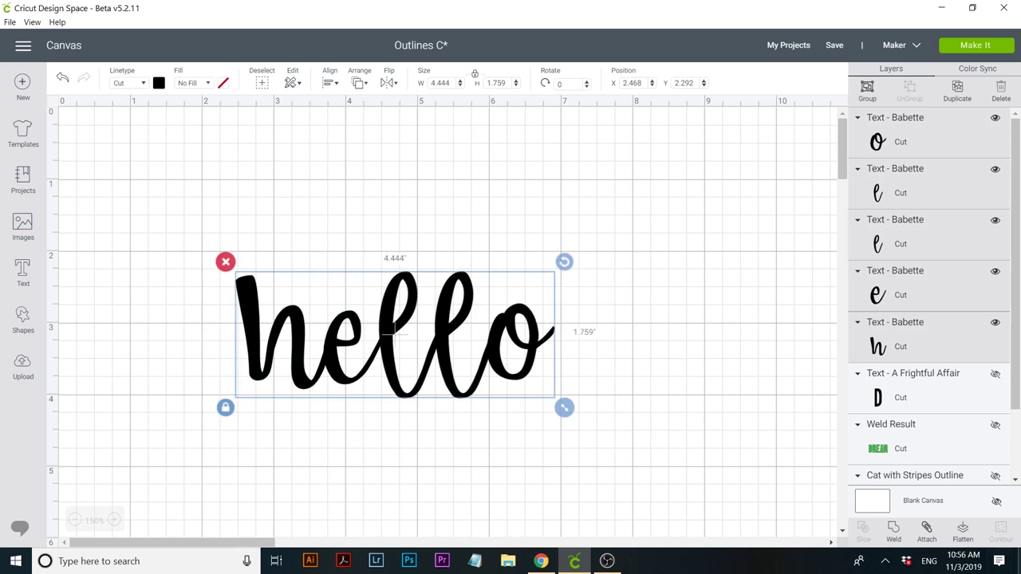
{"action": "left_click", "coordinate": [891, 538]}
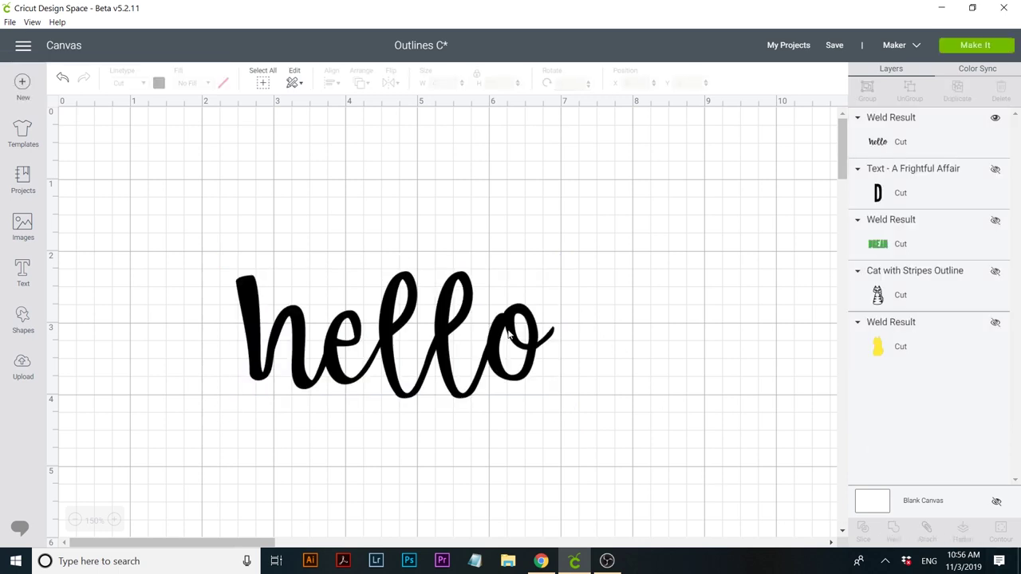
{"action": "left_click_drag", "start_coordinate": [495, 337], "coordinate": [484, 276]}
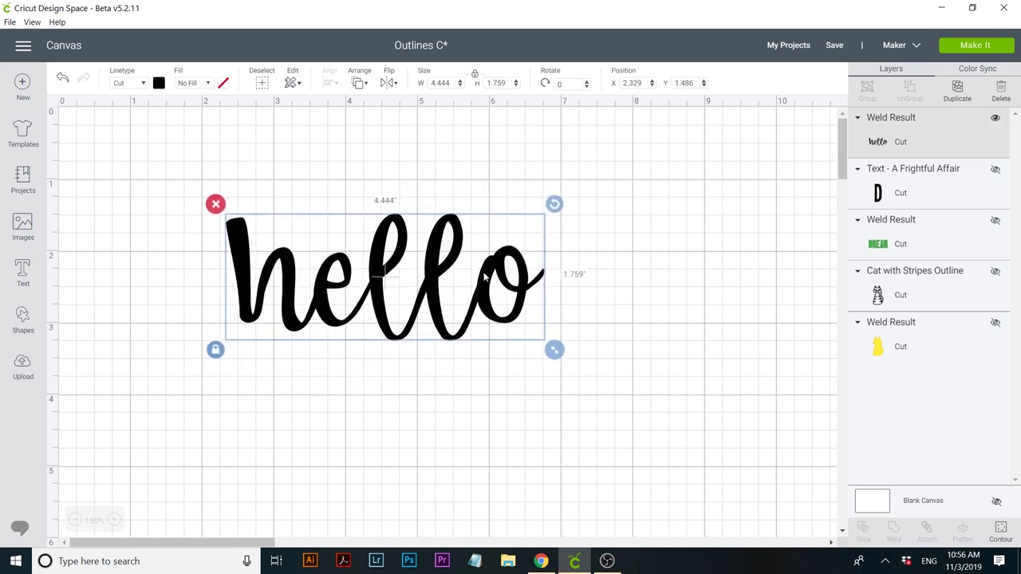
{"action": "left_click_drag", "start_coordinate": [484, 277], "coordinate": [361, 291]}
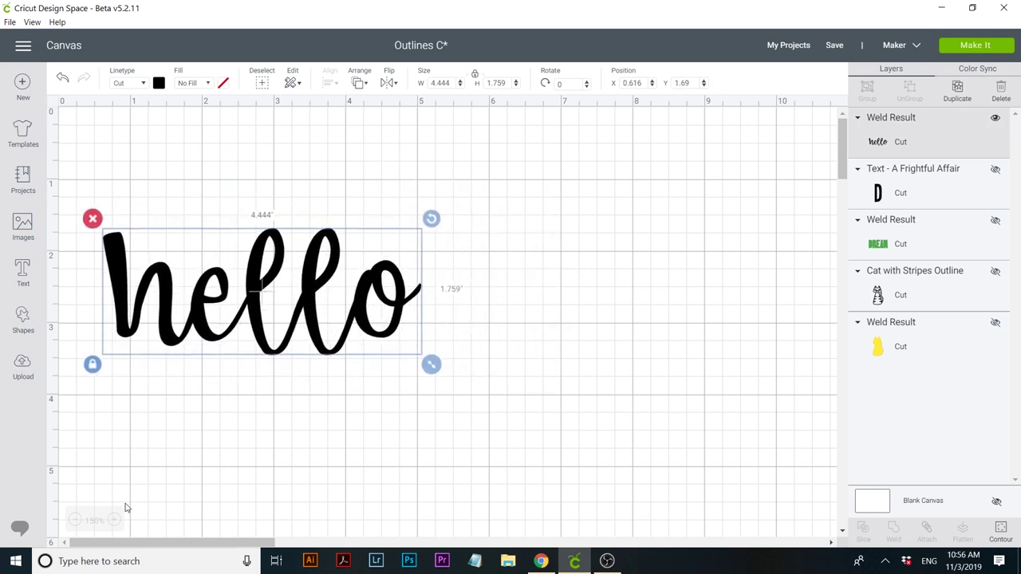
{"action": "left_click", "coordinate": [74, 520]}
{"action": "left_click", "coordinate": [73, 520]}
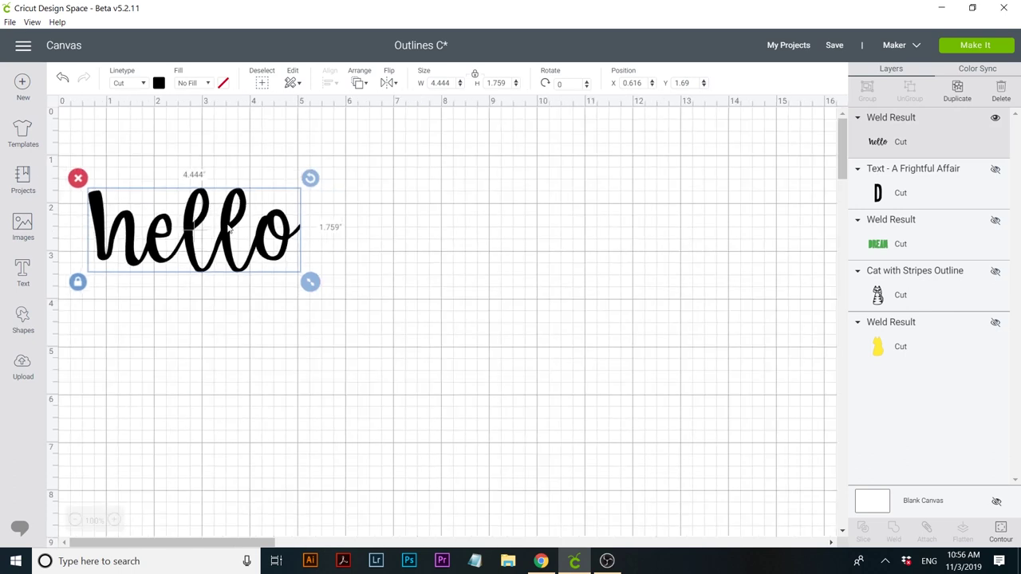
{"action": "left_click_drag", "start_coordinate": [231, 229], "coordinate": [234, 272]}
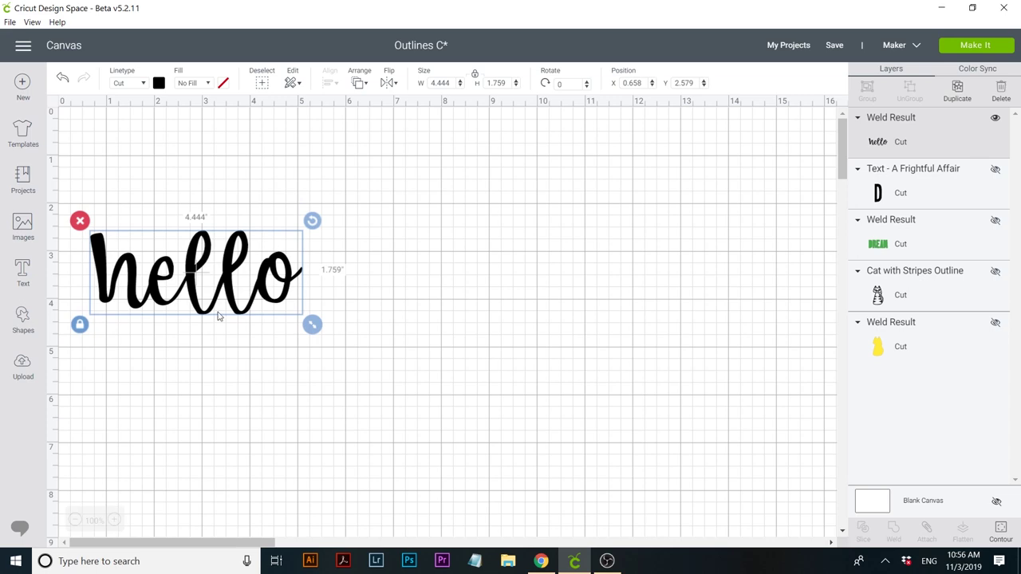
- Duplicate the black hello, place the copy to its upper right at about X 6.755, Y 1.287, and color it magenta #fa3bf1
{"action": "key", "text": "ctrl+d"}
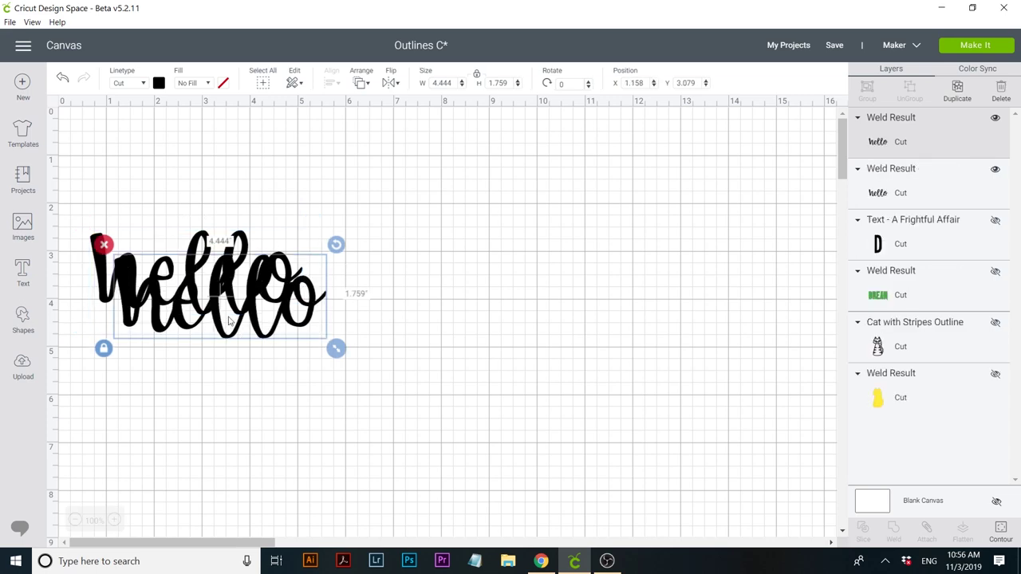
{"action": "left_click_drag", "start_coordinate": [285, 316], "coordinate": [553, 232]}
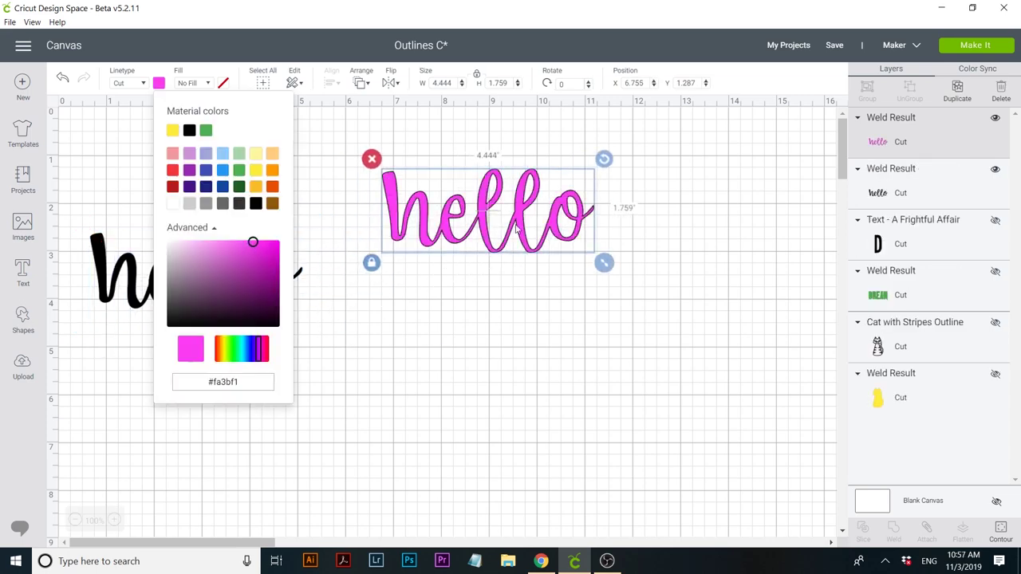
- Duplicate the magenta hello several times to get a stack of copies for the outline
{"action": "key", "text": "ctrl+d"}
{"action": "key", "text": "ctrl+d"}
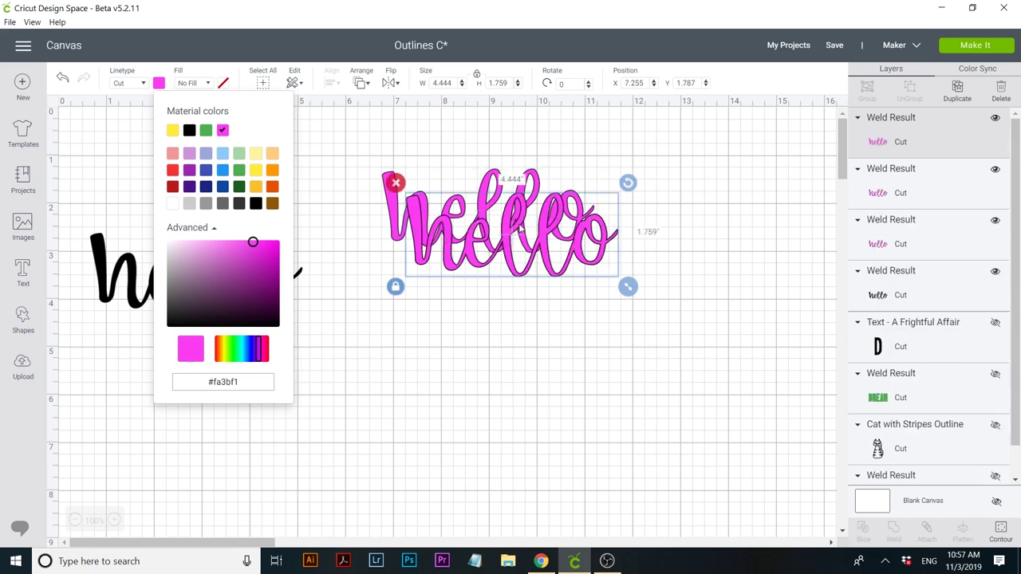
{"action": "key", "text": "ctrl+d"}
{"action": "key", "text": "ctrl+d"}
{"action": "key", "text": "ctrl+d"}
{"action": "key", "text": "ctrl+d"}
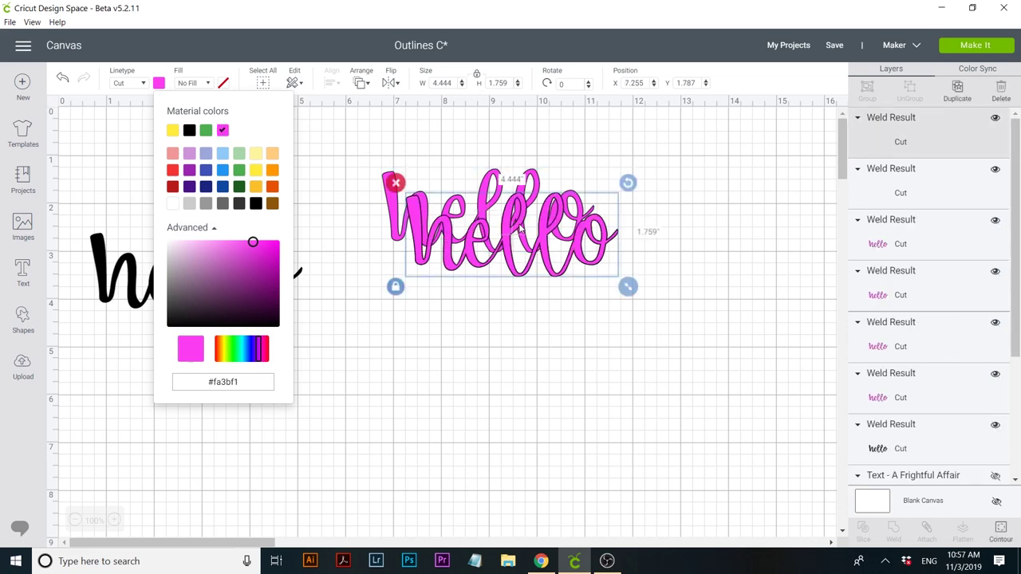
- Bring the black hello in front of all the magenta copies
{"action": "scroll", "coordinate": [871, 459], "scroll_direction": "down", "scroll_amount": 3}
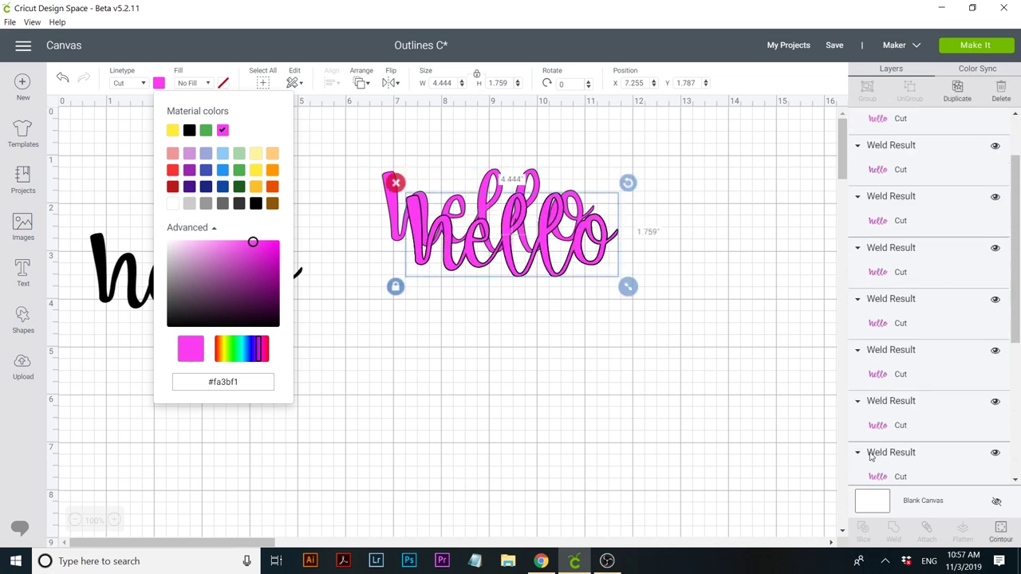
{"action": "left_click", "coordinate": [430, 135]}
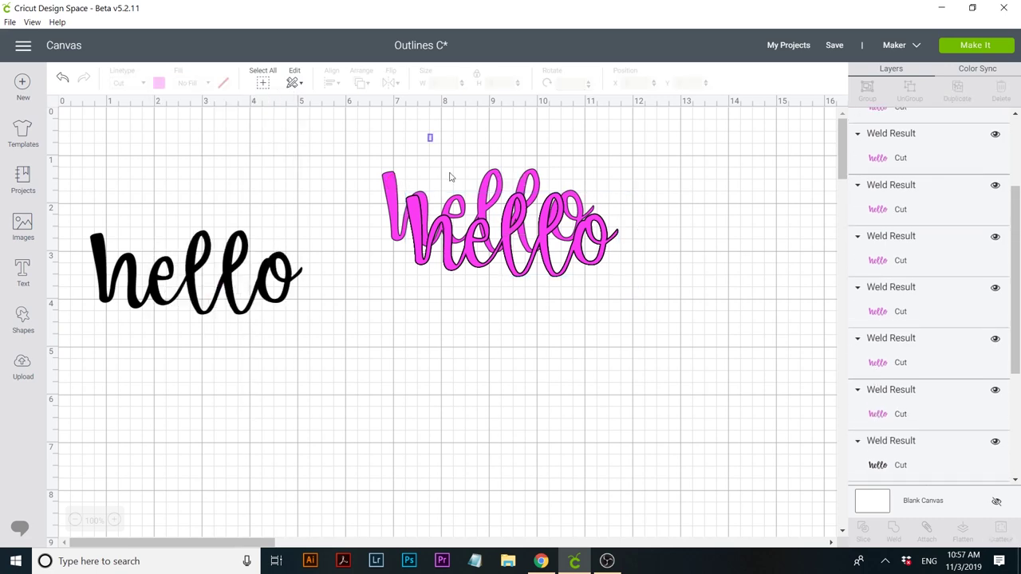
{"action": "left_click_drag", "start_coordinate": [430, 136], "coordinate": [490, 276]}
{"action": "left_click", "coordinate": [243, 246]}
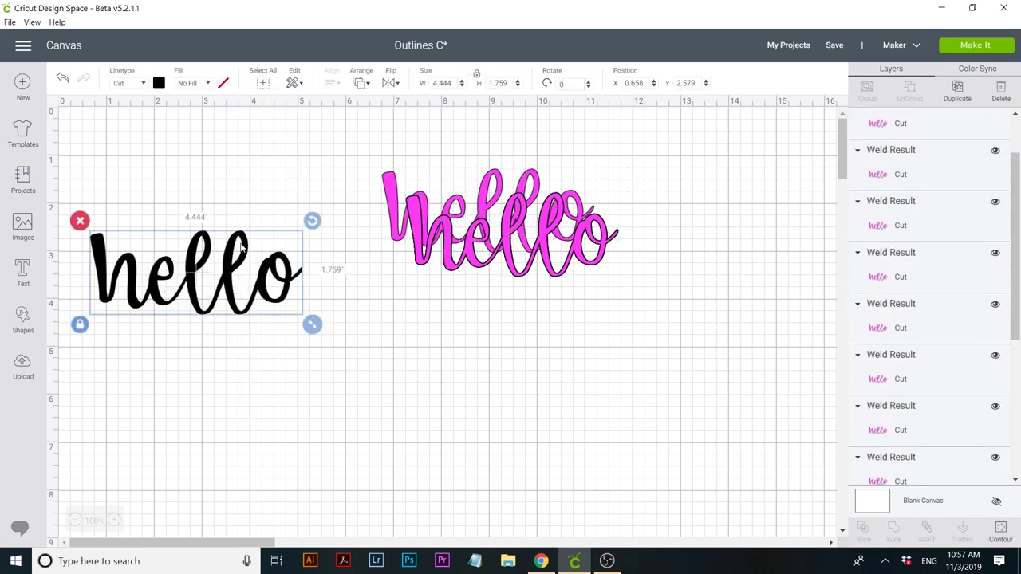
{"action": "right_click", "coordinate": [239, 255]}
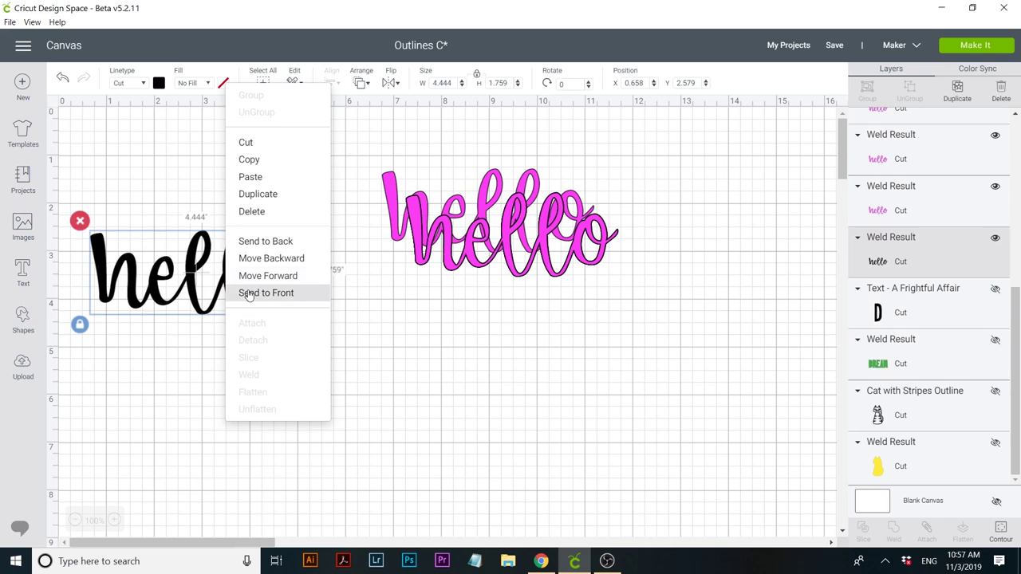
{"action": "left_click", "coordinate": [243, 293]}
- Center the black hello and all magenta copies on each other and move the stack to about X 5.776, Y 3.461
{"action": "left_click", "coordinate": [260, 209]}
{"action": "left_click_drag", "start_coordinate": [204, 153], "coordinate": [466, 322]}
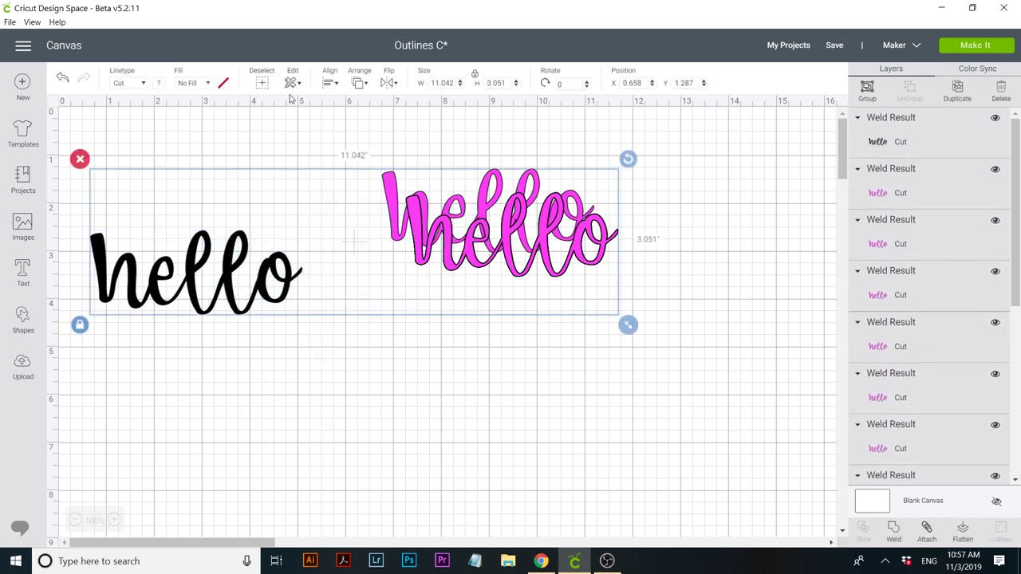
{"action": "left_click", "coordinate": [330, 82]}
{"action": "left_click", "coordinate": [345, 234]}
{"action": "left_click_drag", "start_coordinate": [351, 240], "coordinate": [367, 243]}
- Nudge the first magenta copy left to X 5.676 and the second one right to X 5.876
{"action": "left_click", "coordinate": [883, 187]}
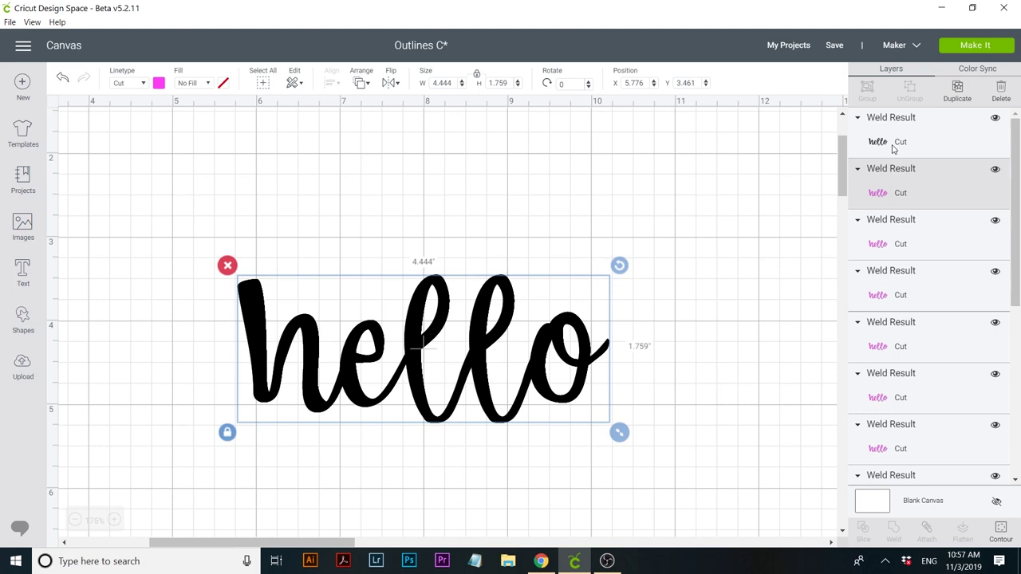
{"action": "key", "text": "Left"}
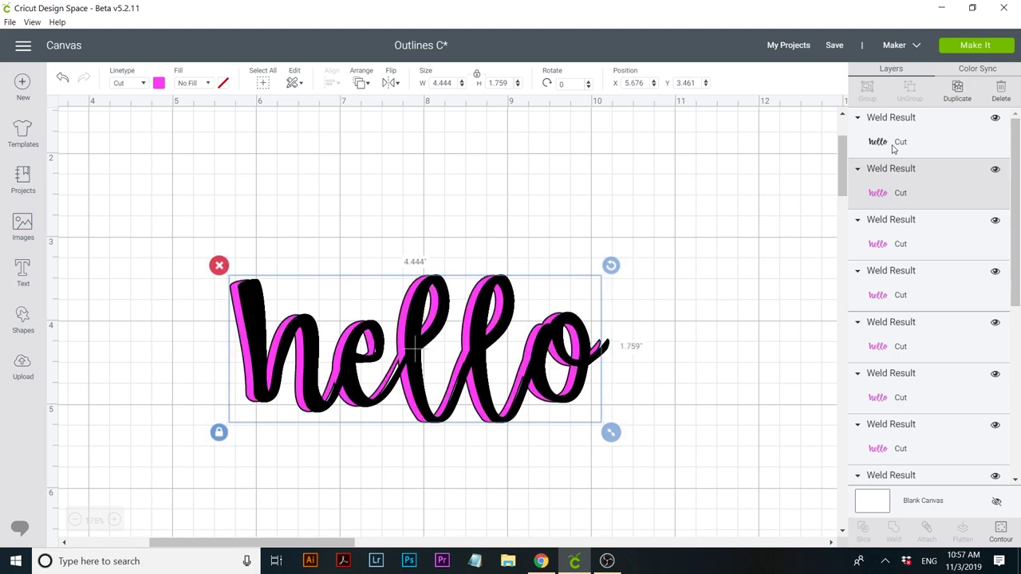
{"action": "left_click", "coordinate": [882, 239]}
{"action": "key", "text": "Right"}
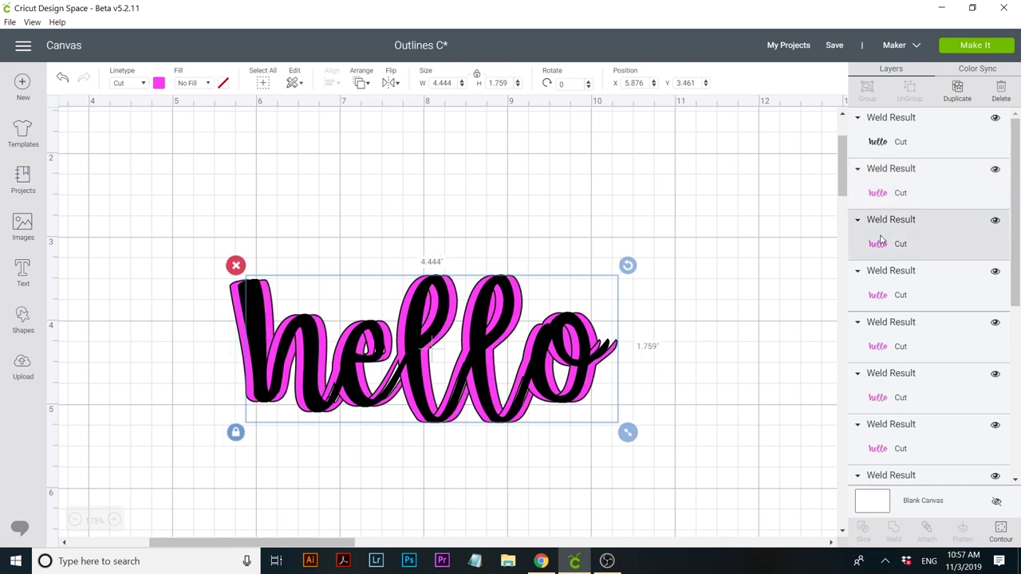
- Offset the third magenta copy up-left to X 5.676, Y 3.361 and the fourth up-right to X 5.876, Y 3.361
{"action": "left_click", "coordinate": [878, 288]}
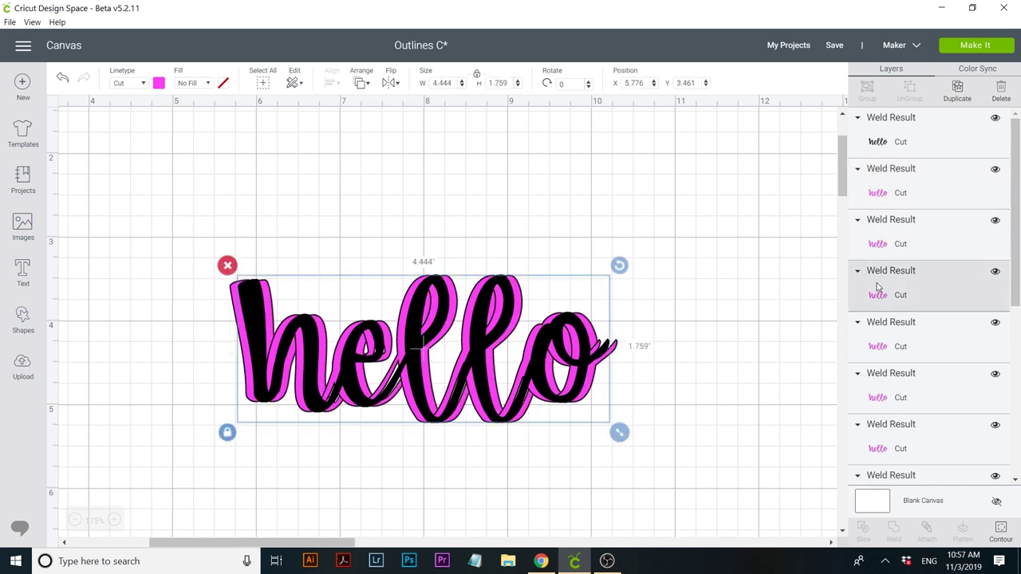
{"action": "key", "text": "Up"}
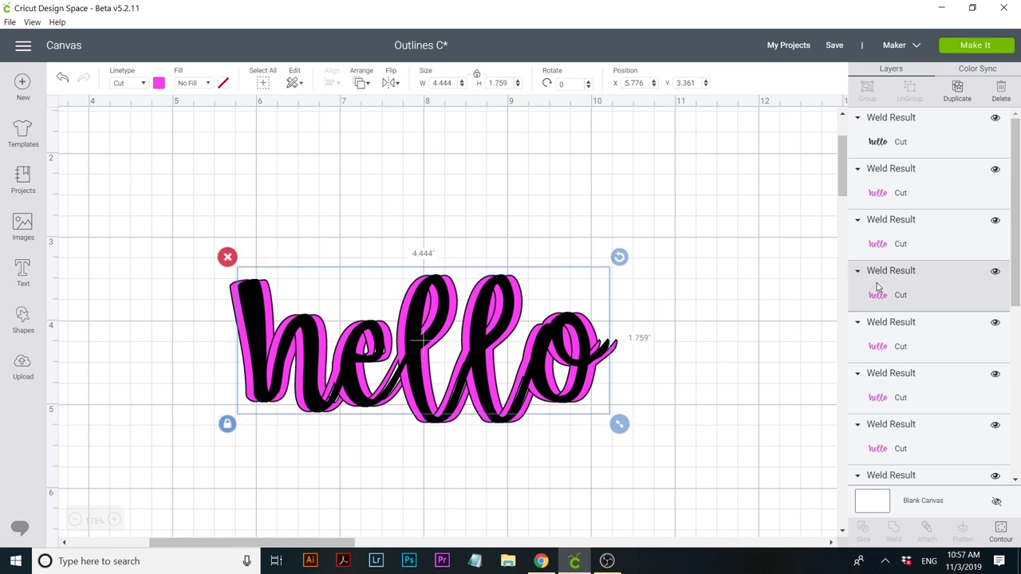
{"action": "key", "text": "Left"}
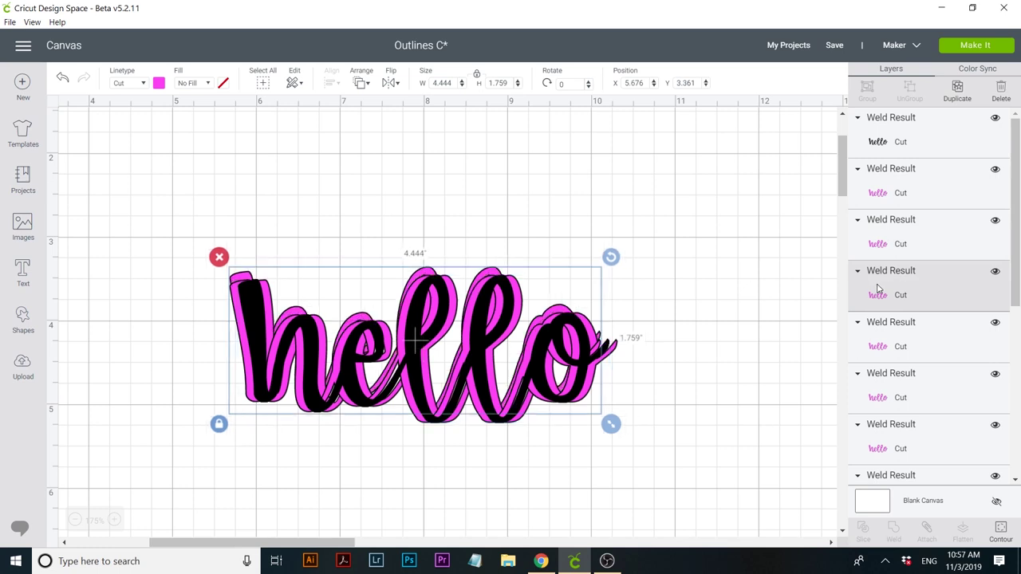
{"action": "left_click", "coordinate": [883, 343]}
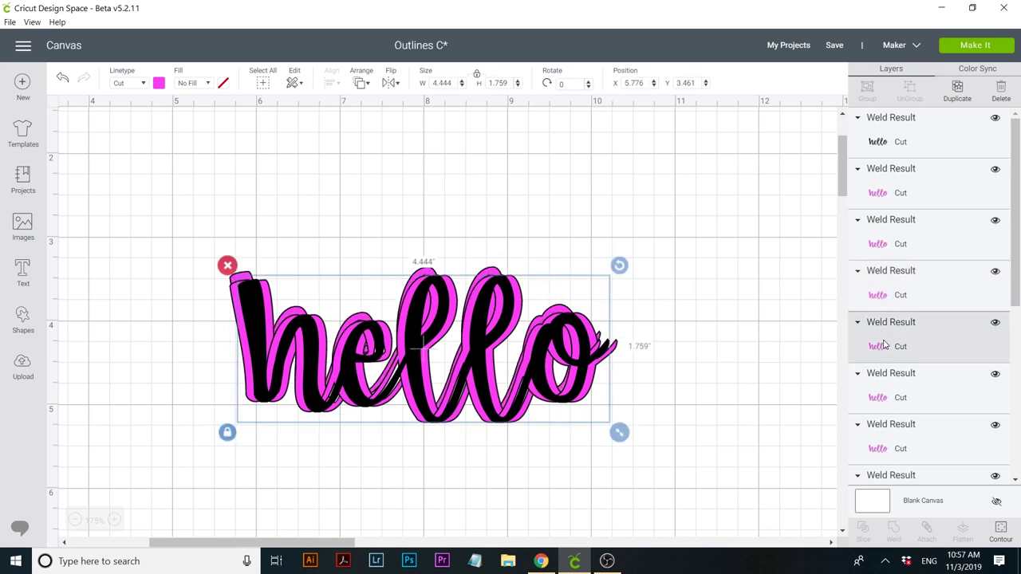
{"action": "key", "text": "Up"}
{"action": "key", "text": "Right"}
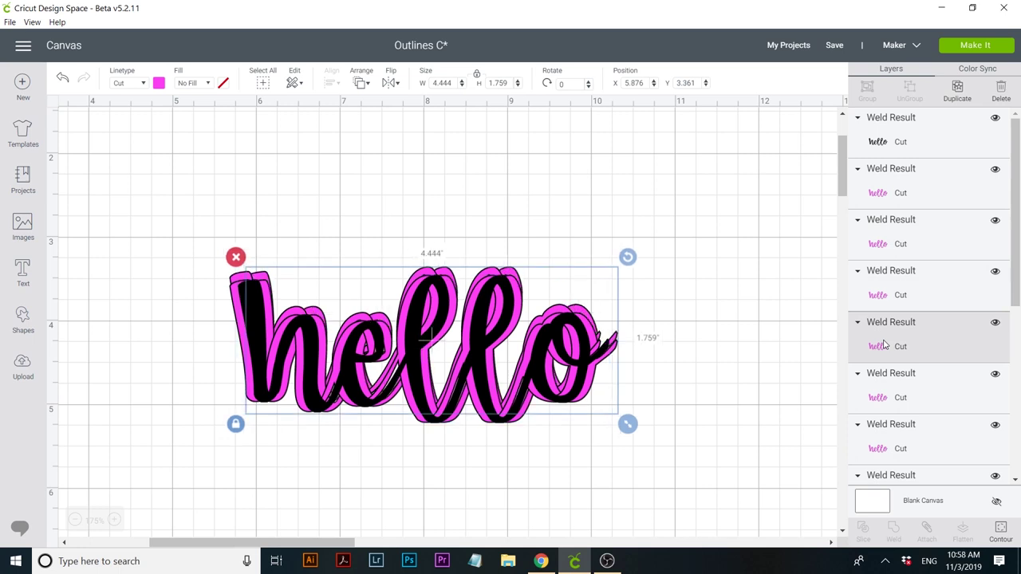
{"action": "key", "text": "Left"}
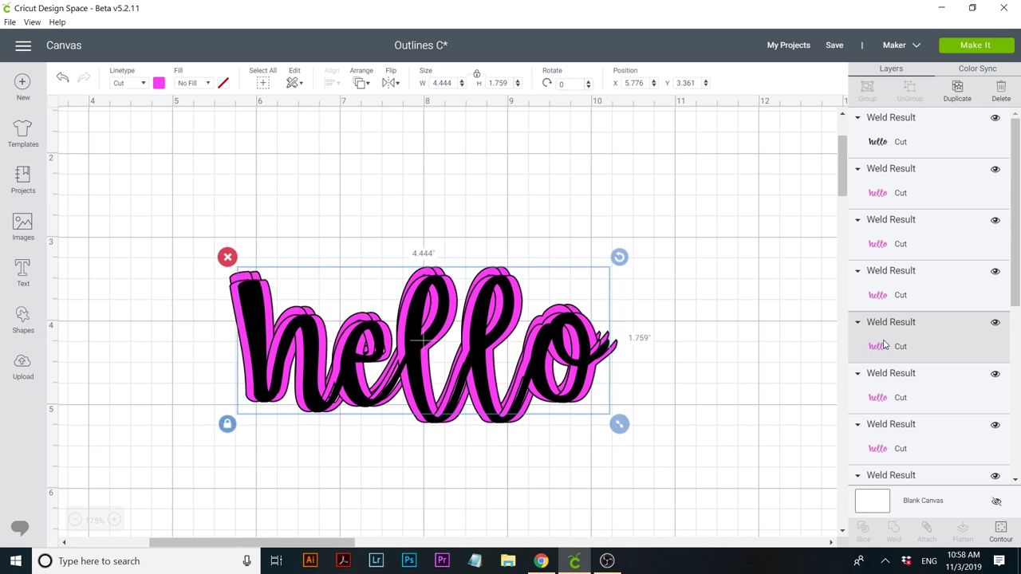
{"action": "key", "text": "Right"}
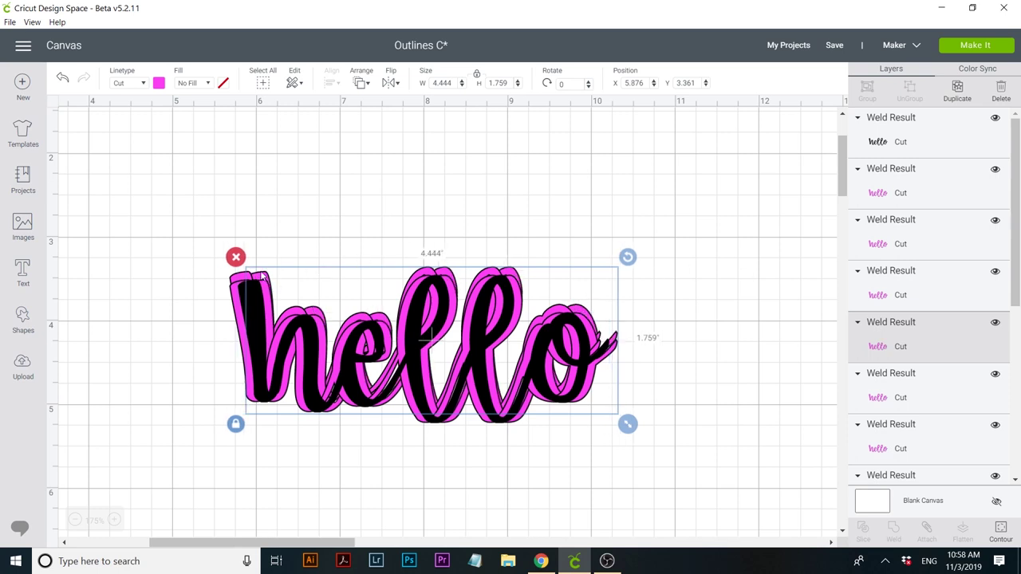
{"action": "key", "text": "Left"}
{"action": "key", "text": "Left"}
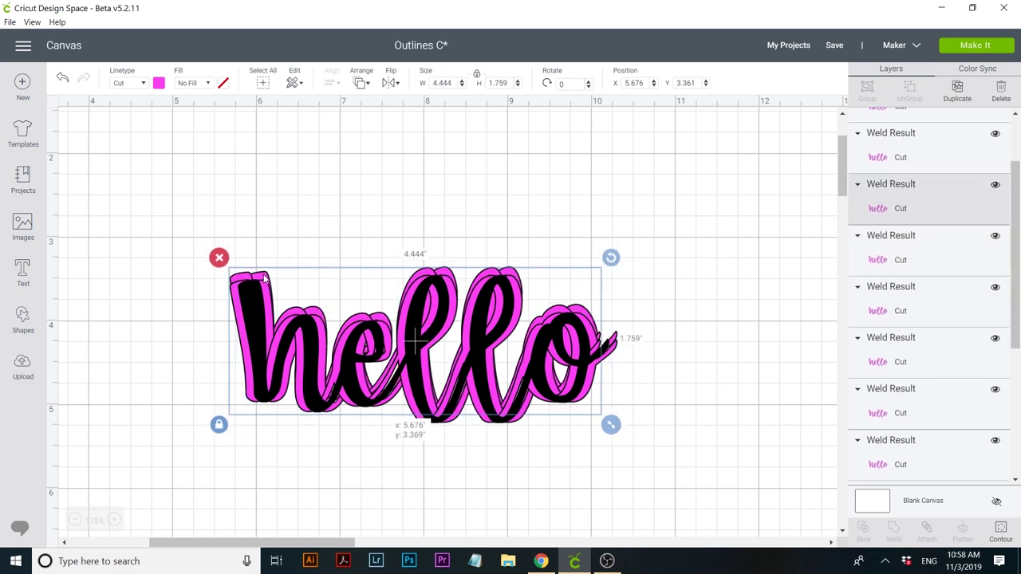
{"action": "left_click_drag", "start_coordinate": [266, 279], "coordinate": [265, 281]}
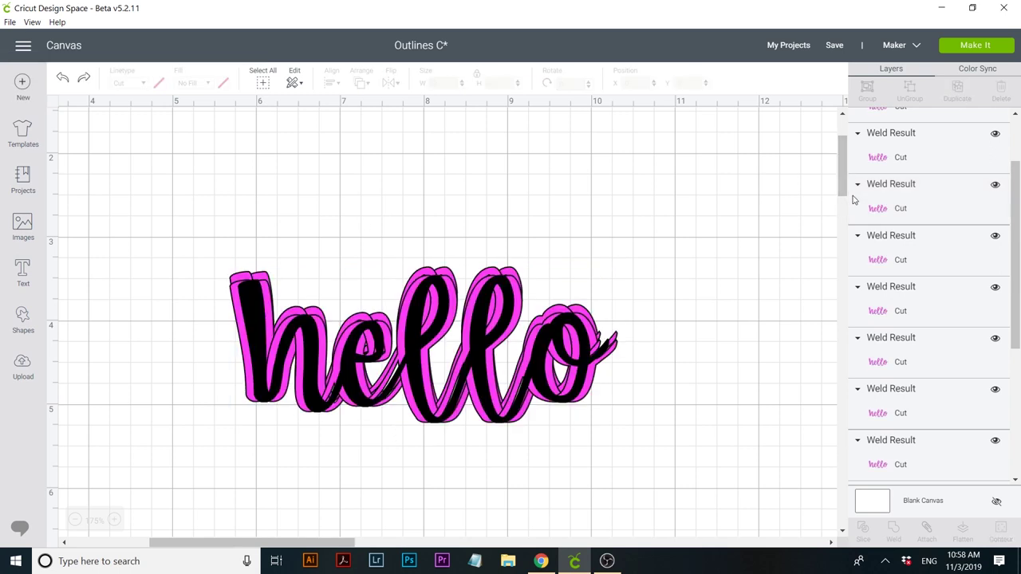
- Move the fifth magenta copy slightly up and right of the black word, to about X 5.844, Y 3.343
{"action": "left_click", "coordinate": [888, 247]}
{"action": "key", "text": "Up"}
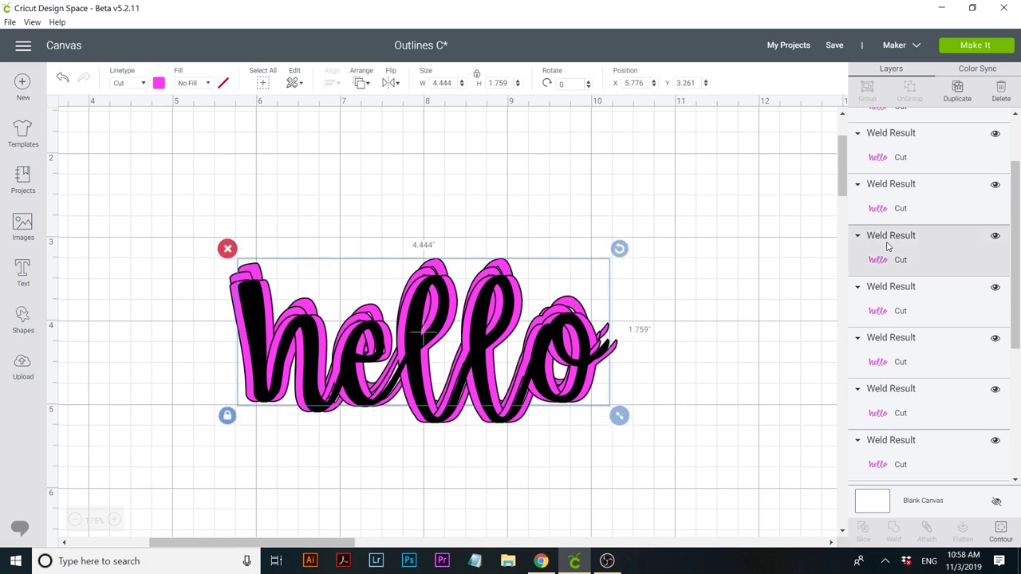
{"action": "key", "text": "Down"}
{"action": "key", "text": "Up"}
{"action": "key", "text": "Right"}
{"action": "key", "text": "Up"}
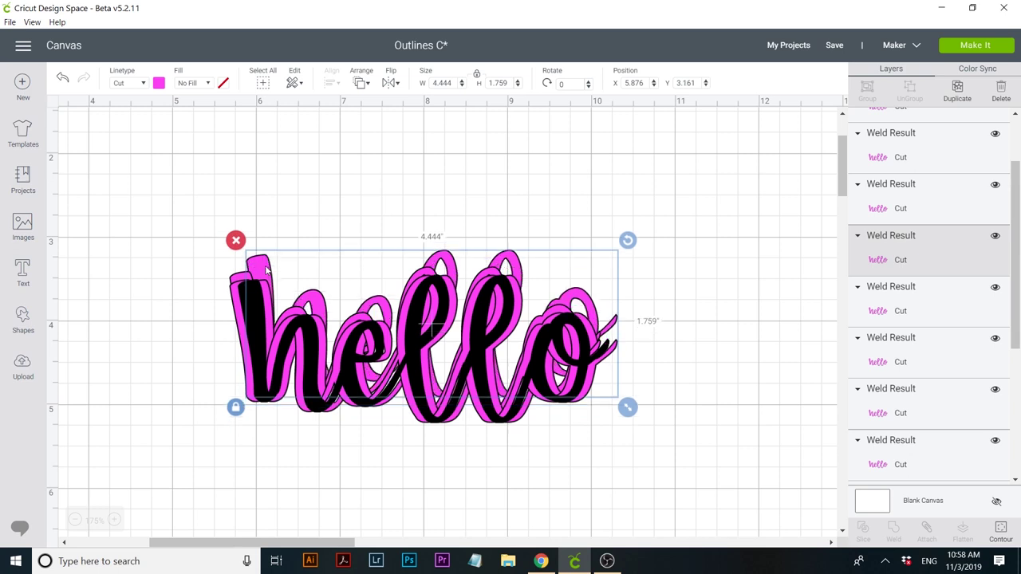
{"action": "left_click_drag", "start_coordinate": [262, 259], "coordinate": [260, 275]}
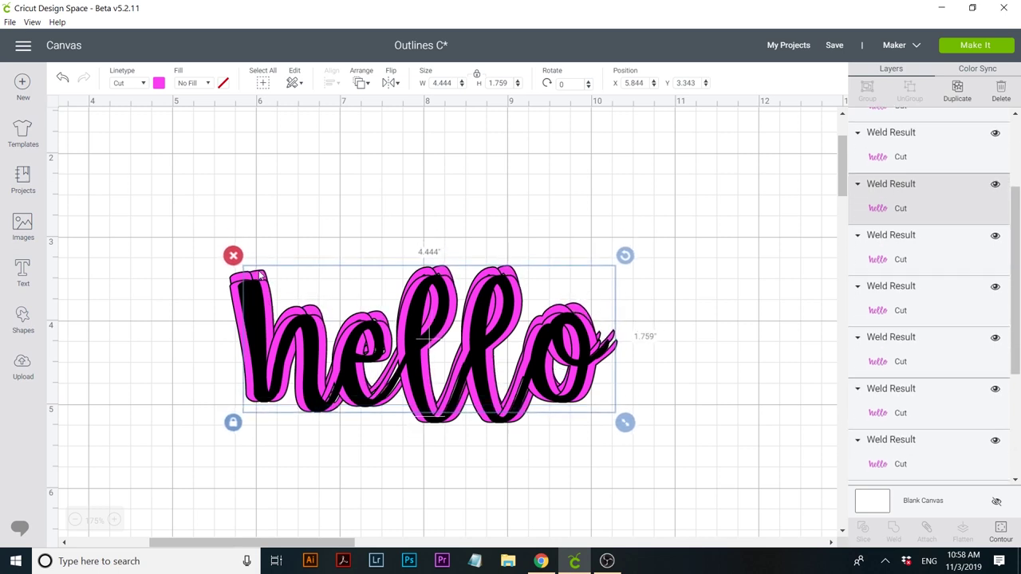
- Offset the sixth magenta copy down and left of the black word, to X 5.676, Y 3.561
{"action": "left_click", "coordinate": [889, 252]}
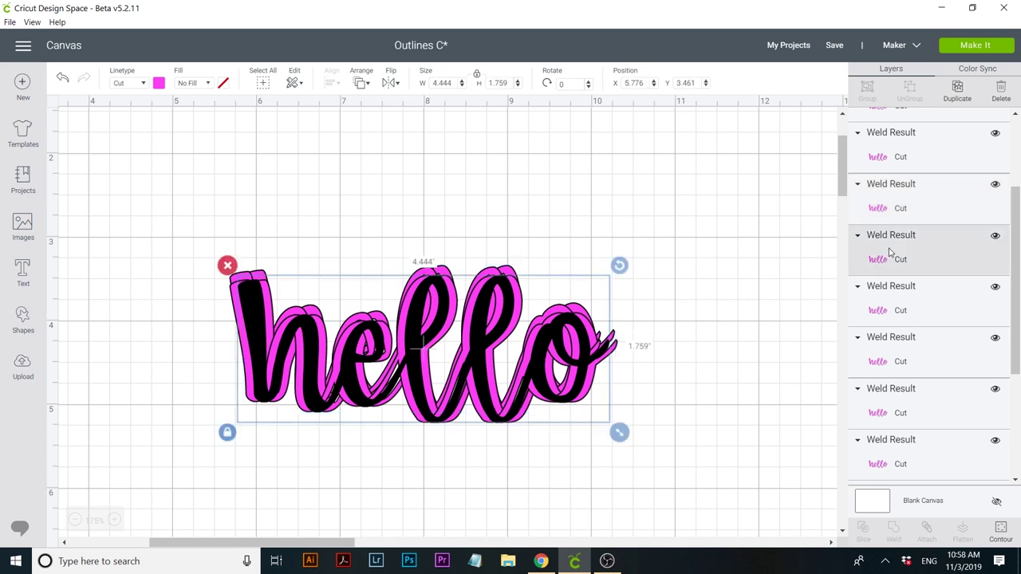
{"action": "scroll", "coordinate": [890, 252], "scroll_direction": "down", "scroll_amount": 1}
{"action": "key", "text": "Down"}
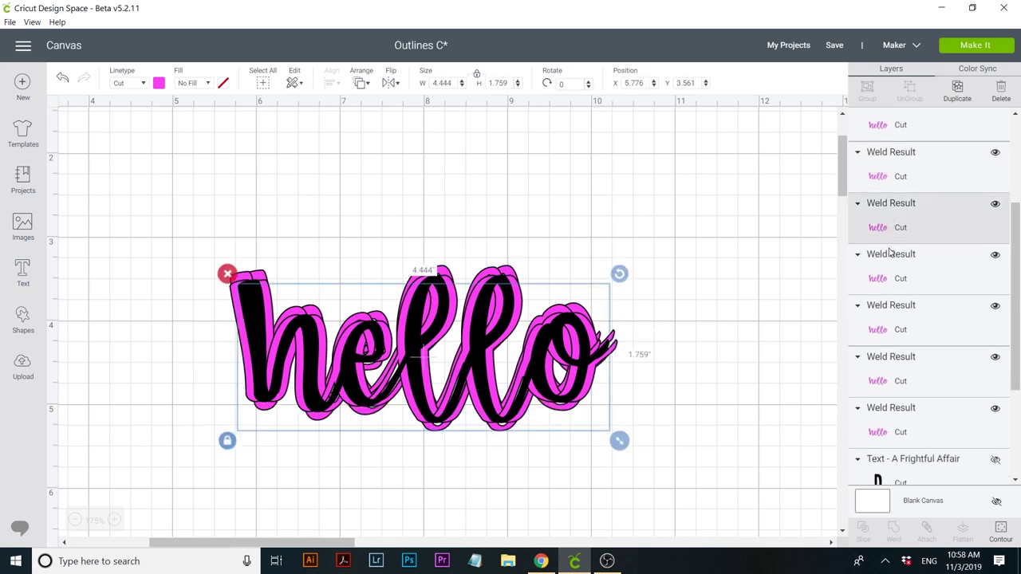
{"action": "key", "text": "Left"}
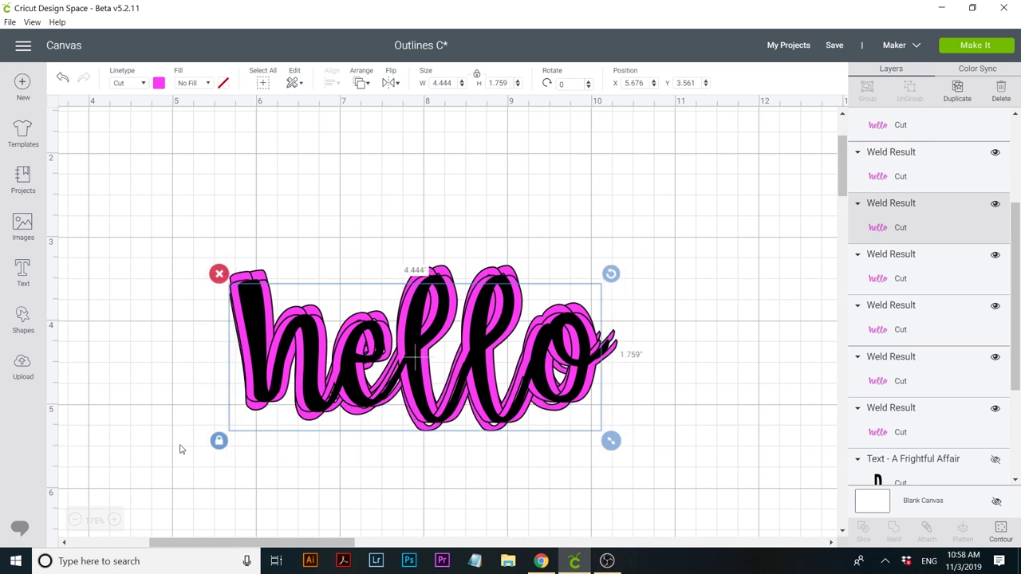
- Shift the lower-left magenta copy slightly inward to about X 5.684, Y 3.537
{"action": "left_click", "coordinate": [253, 410]}
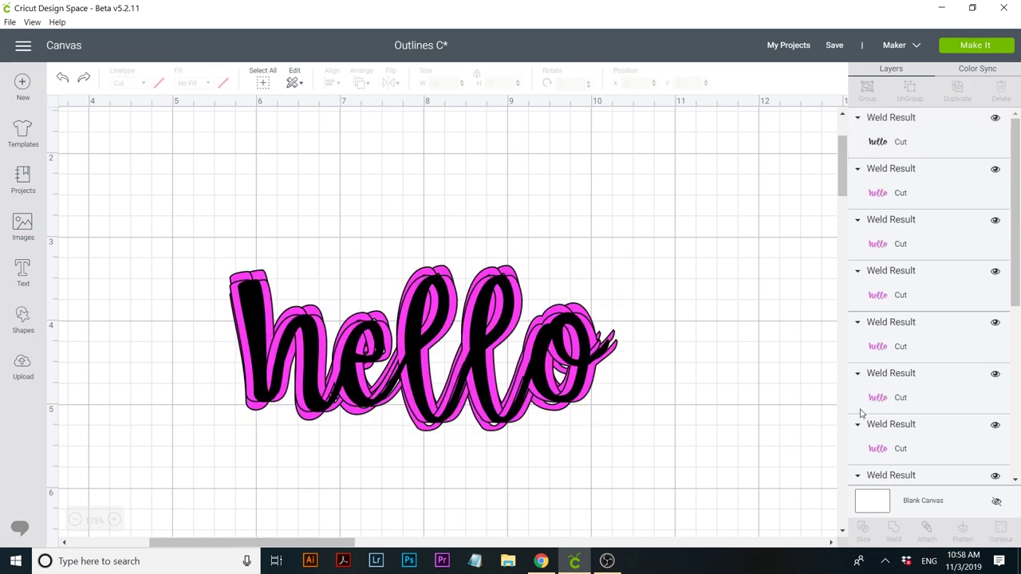
{"action": "scroll", "coordinate": [972, 408], "scroll_direction": "down", "scroll_amount": 1}
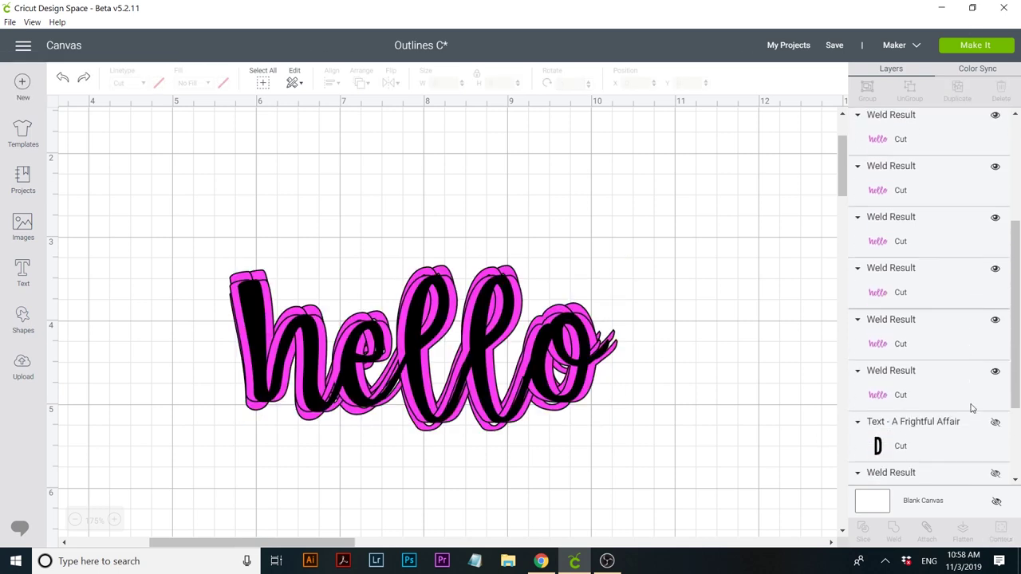
{"action": "left_click", "coordinate": [881, 239]}
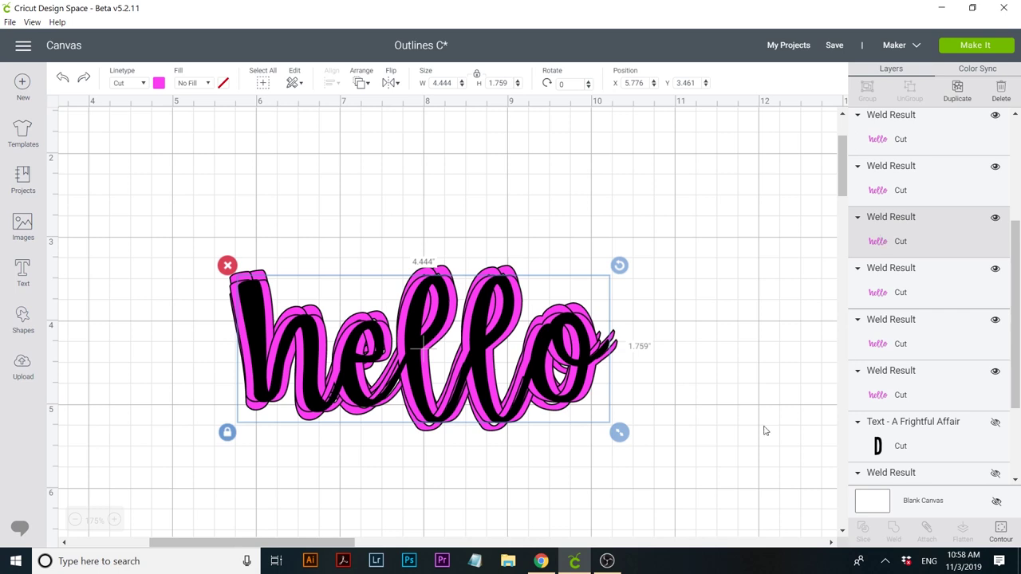
{"action": "left_click", "coordinate": [385, 488]}
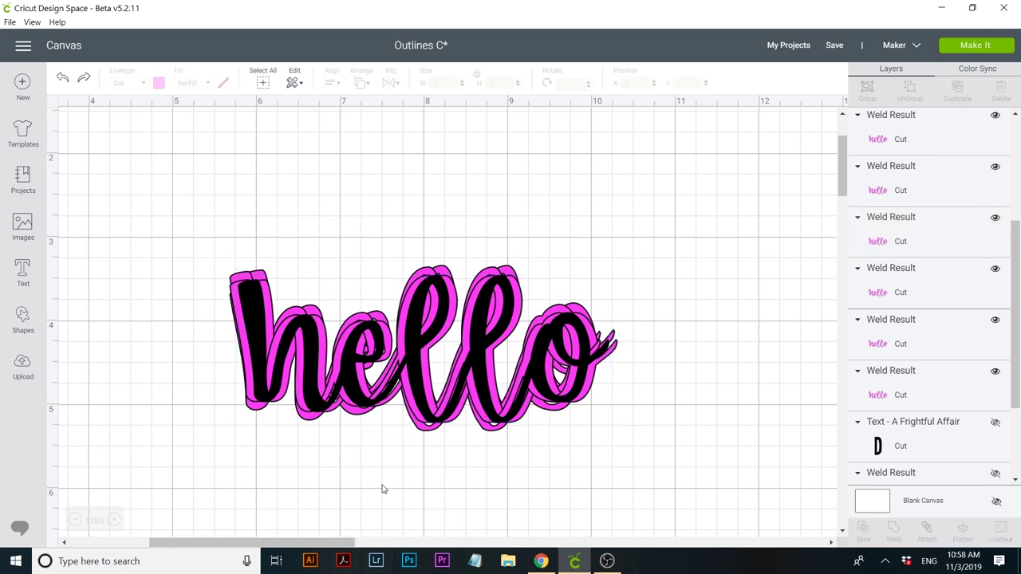
{"action": "left_click", "coordinate": [425, 433]}
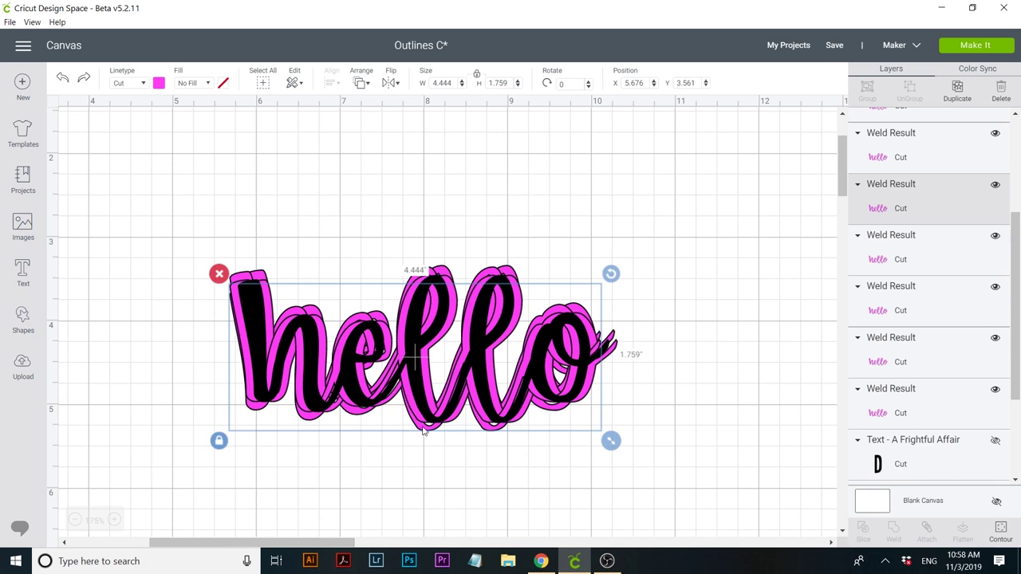
{"action": "left_click_drag", "start_coordinate": [423, 432], "coordinate": [424, 430]}
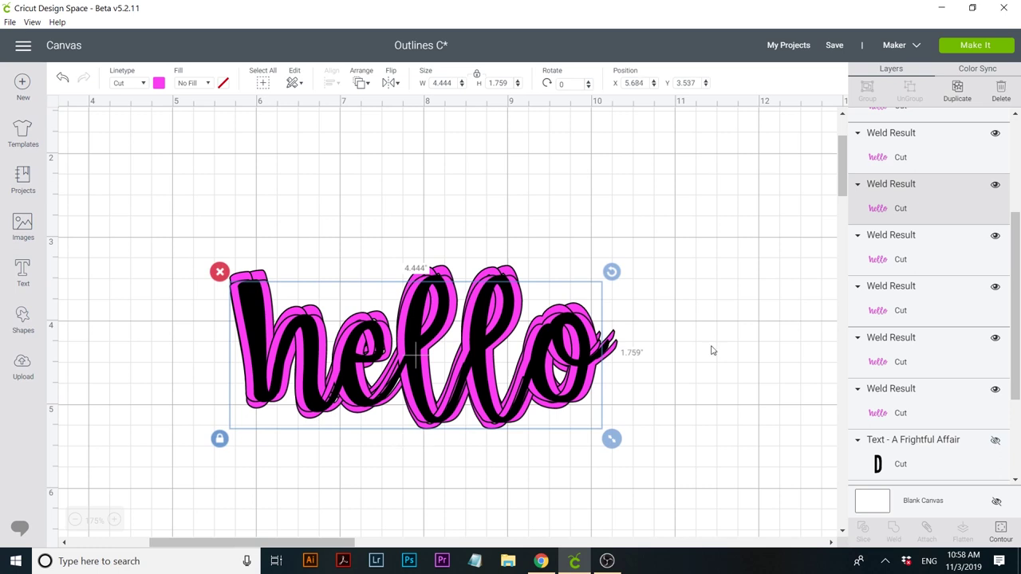
- Move the seventh magenta copy straight down to Y 3.761
{"action": "left_click", "coordinate": [903, 248]}
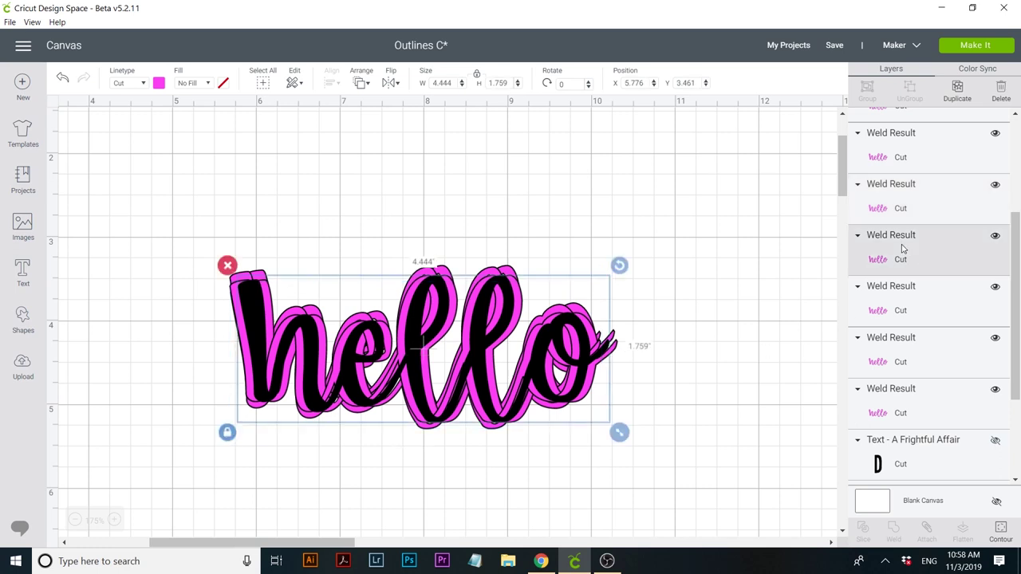
{"action": "key", "text": "Down"}
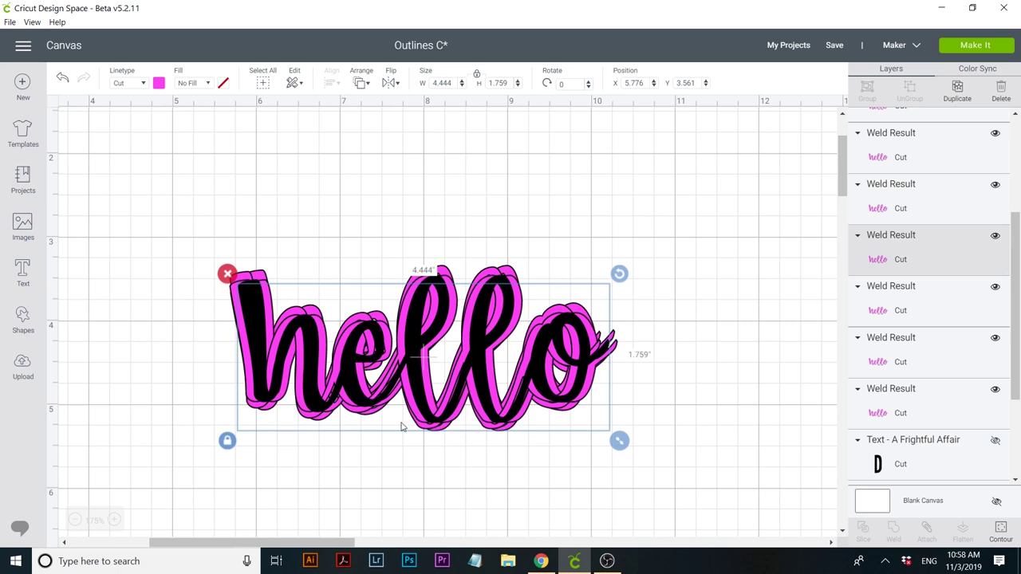
{"action": "key", "text": "Down"}
{"action": "key", "text": "Down"}
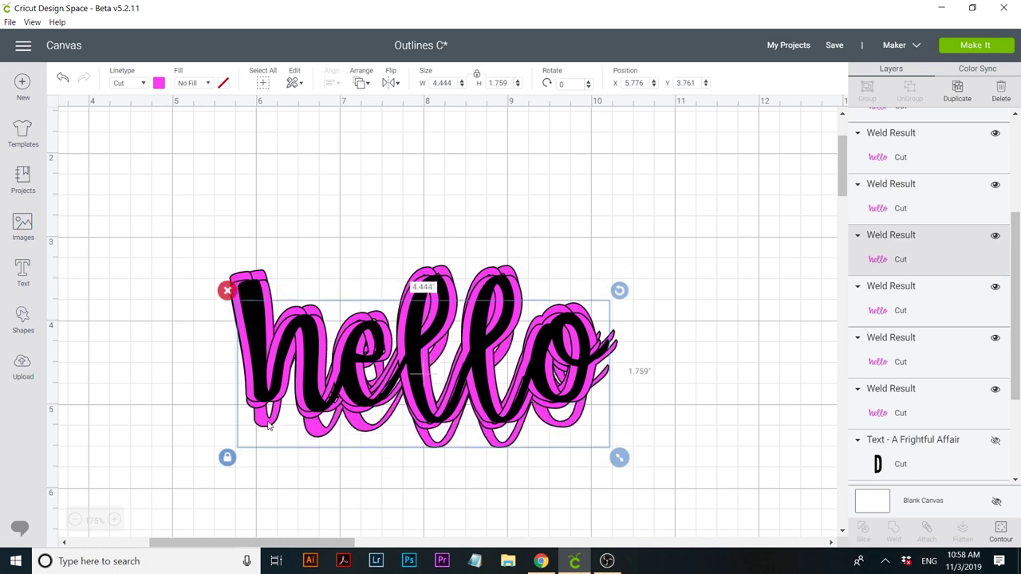
- Reposition the black hello at about X 5.776, Y 3.405 and the lower-left magenta copy at about X 5.692, Y 3.529
{"action": "left_click", "coordinate": [269, 425]}
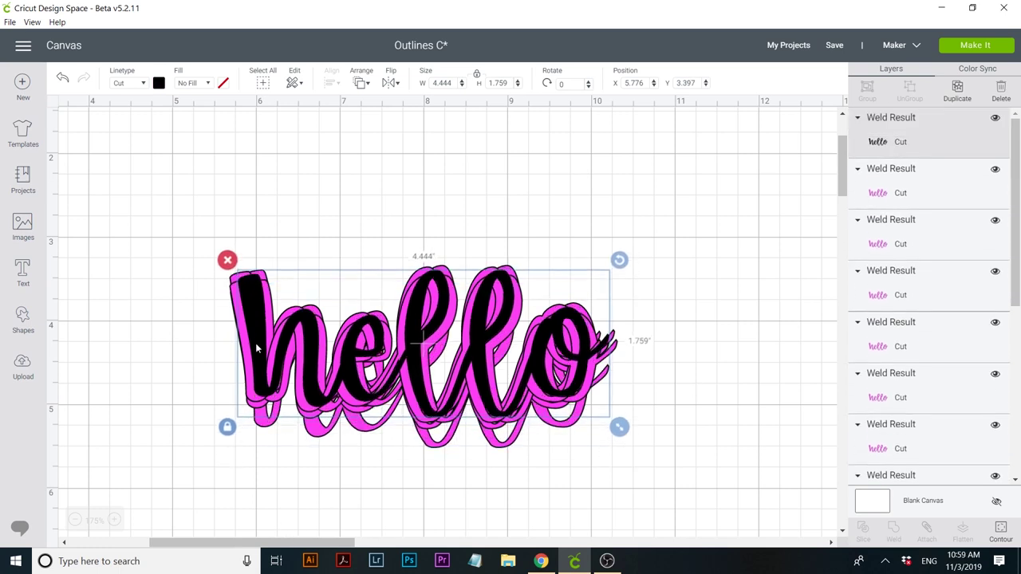
{"action": "left_click_drag", "start_coordinate": [255, 326], "coordinate": [254, 333]}
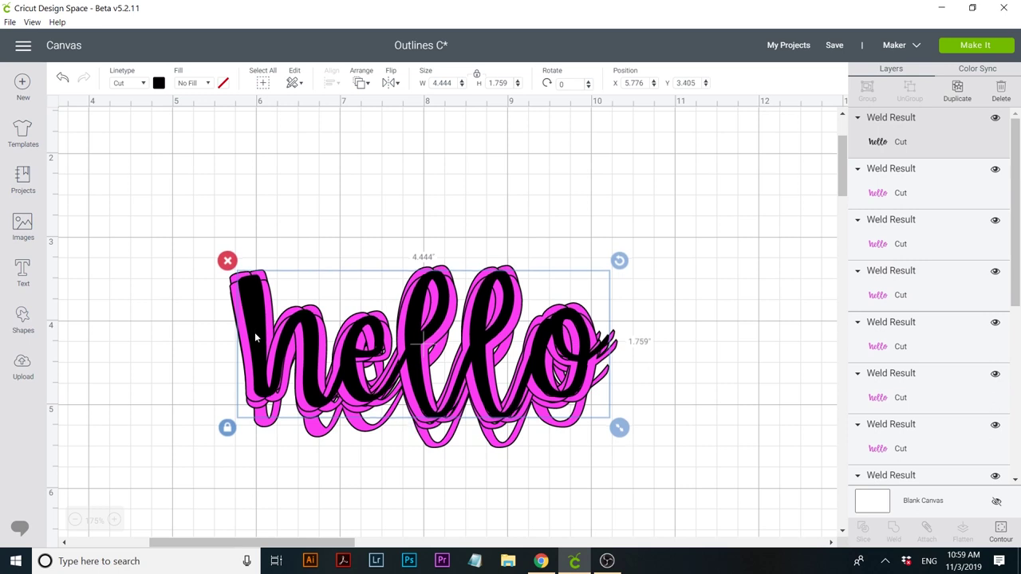
{"action": "left_click", "coordinate": [202, 497]}
{"action": "left_click_drag", "start_coordinate": [264, 432], "coordinate": [263, 430]}
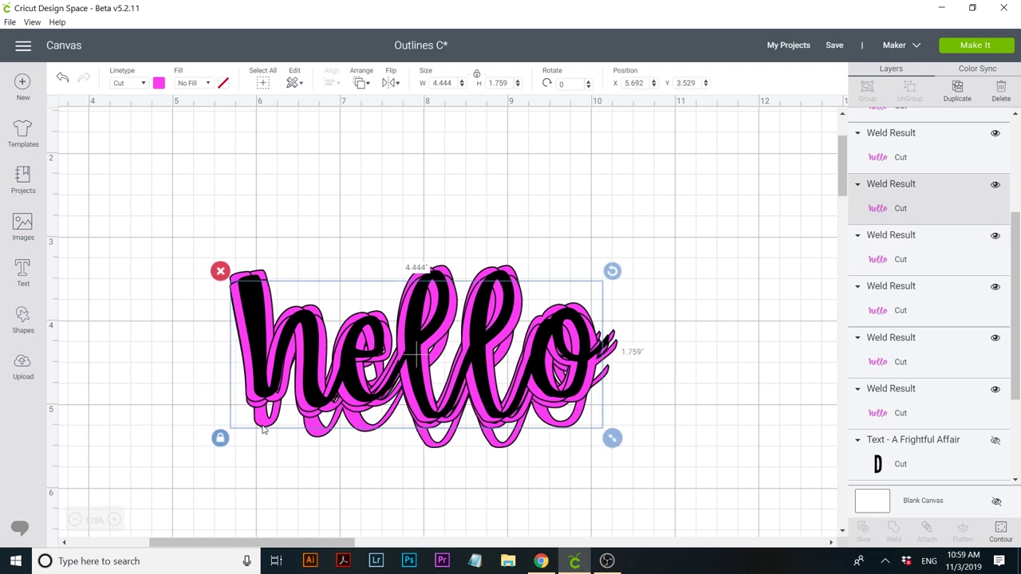
- Reposition the lower-right magenta copy at about X 5.847, Y 3.526 and the bottom centre copy at about X 5.776, Y 3.561
{"action": "left_click", "coordinate": [869, 241]}
{"action": "key", "text": "Down"}
{"action": "key", "text": "Down"}
{"action": "key", "text": "Down"}
{"action": "key", "text": "Down"}
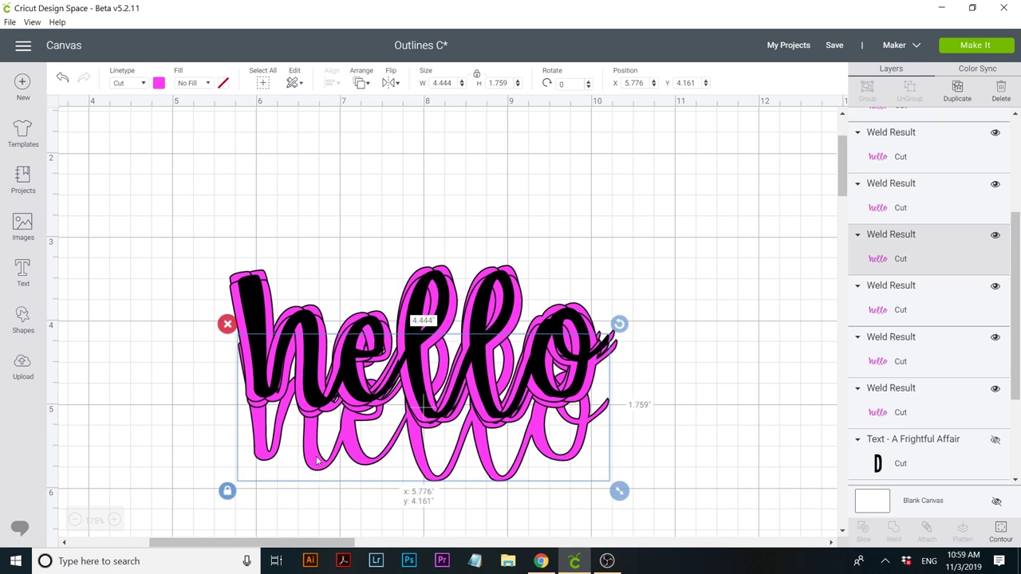
{"action": "left_click_drag", "start_coordinate": [315, 472], "coordinate": [322, 419]}
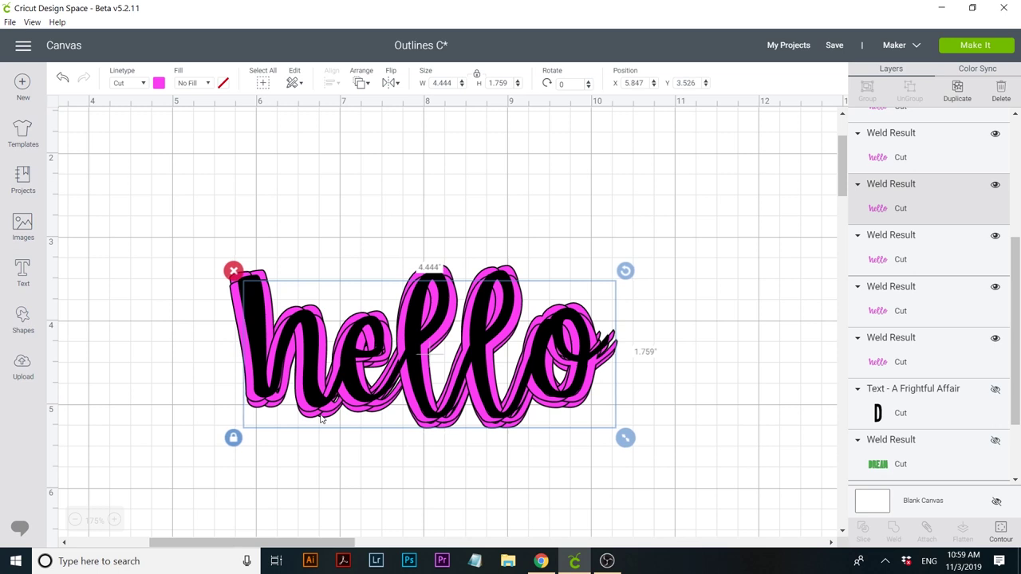
{"action": "left_click", "coordinate": [899, 265]}
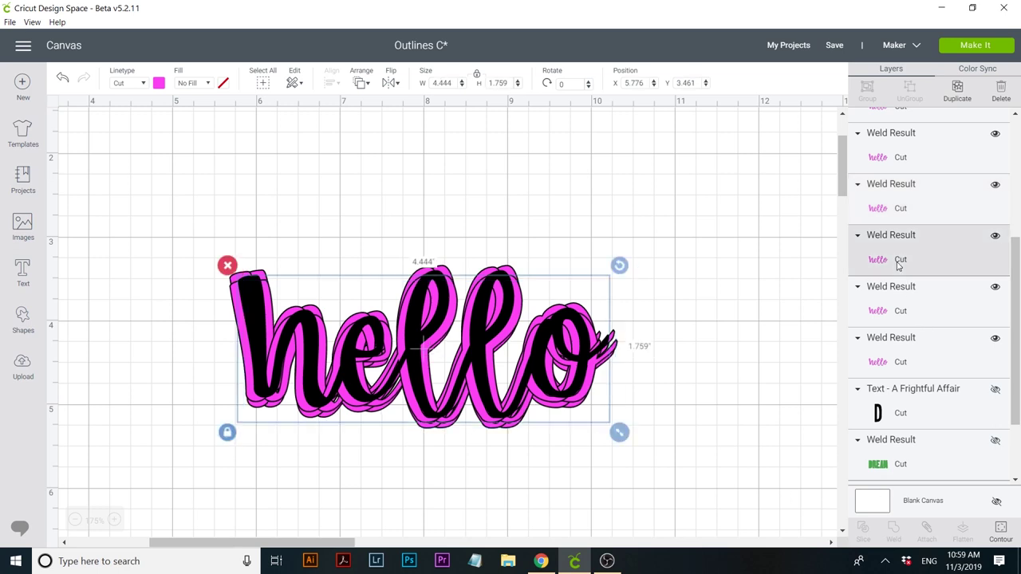
{"action": "key", "text": "Down"}
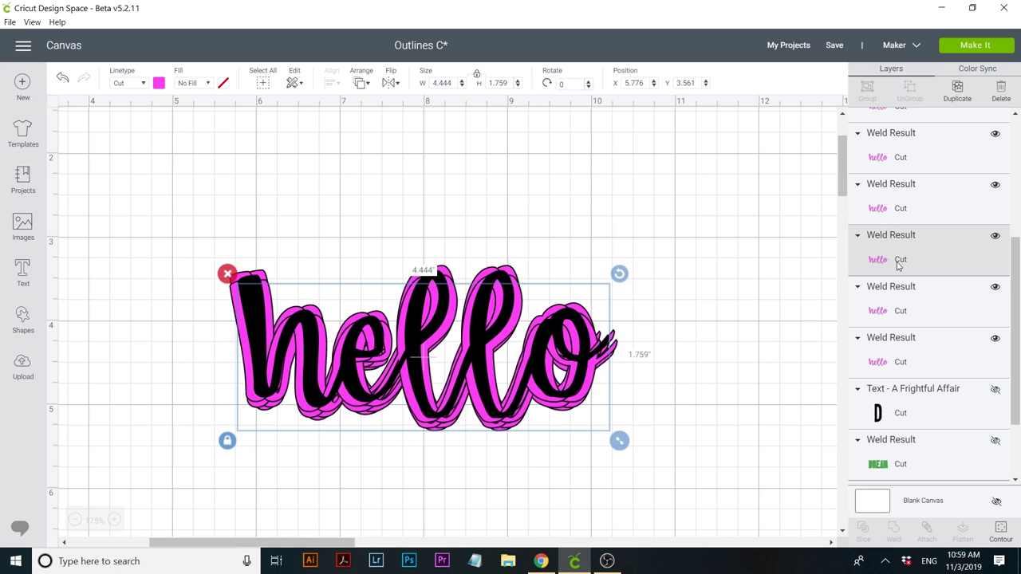
- Shift the eighth magenta copy straight up so it edges the top of the black word, at about X 5.776, Y 3.313
{"action": "left_click", "coordinate": [894, 305]}
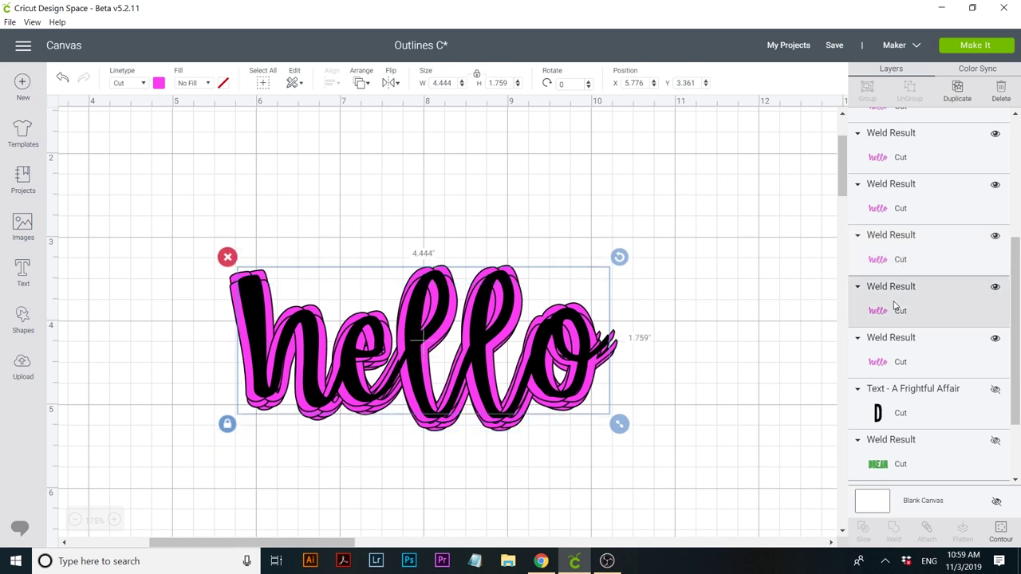
{"action": "key", "text": "Up"}
{"action": "key", "text": "Up"}
{"action": "key", "text": "Up"}
{"action": "key", "text": "Up"}
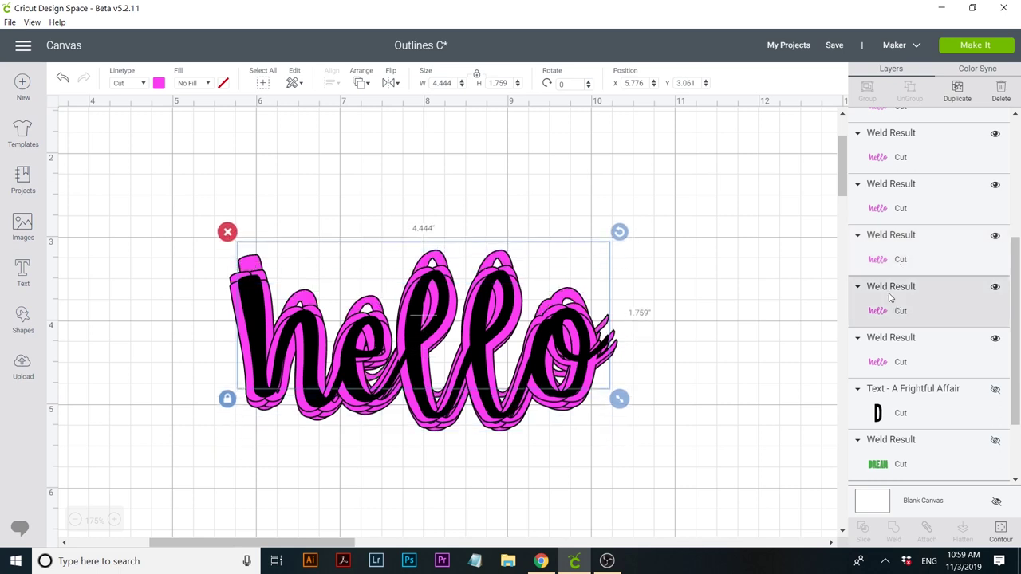
{"action": "left_click_drag", "start_coordinate": [502, 241], "coordinate": [500, 271]}
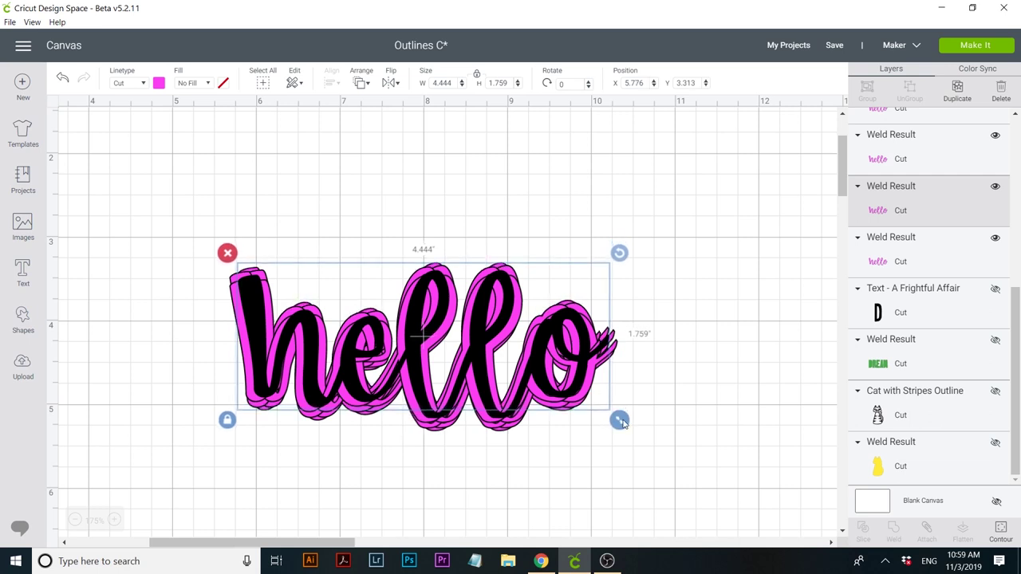
{"action": "left_click", "coordinate": [394, 458]}
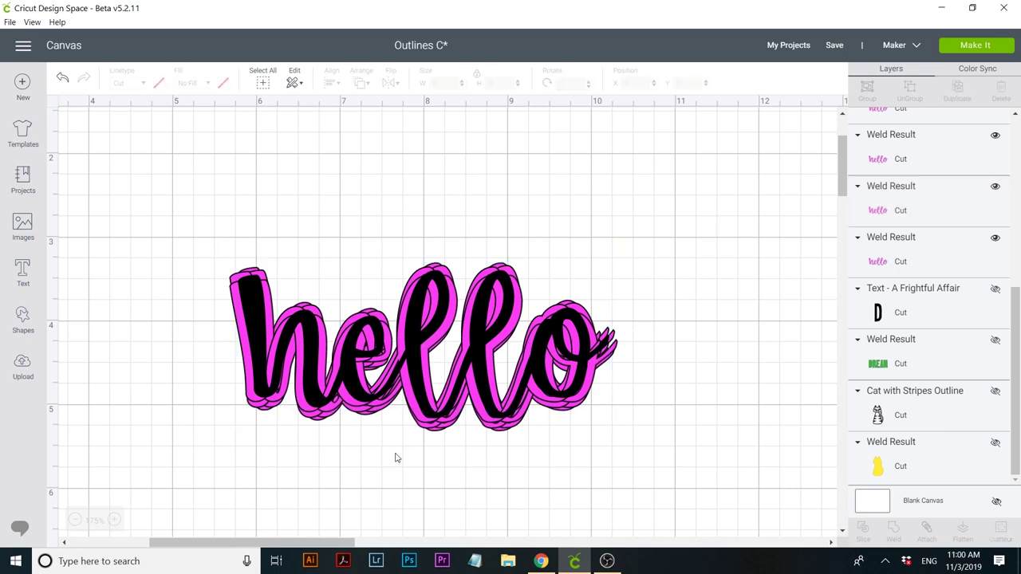
- Check the placement of individual magenta copies and look through the stack of hello layers
{"action": "left_click", "coordinate": [891, 267]}
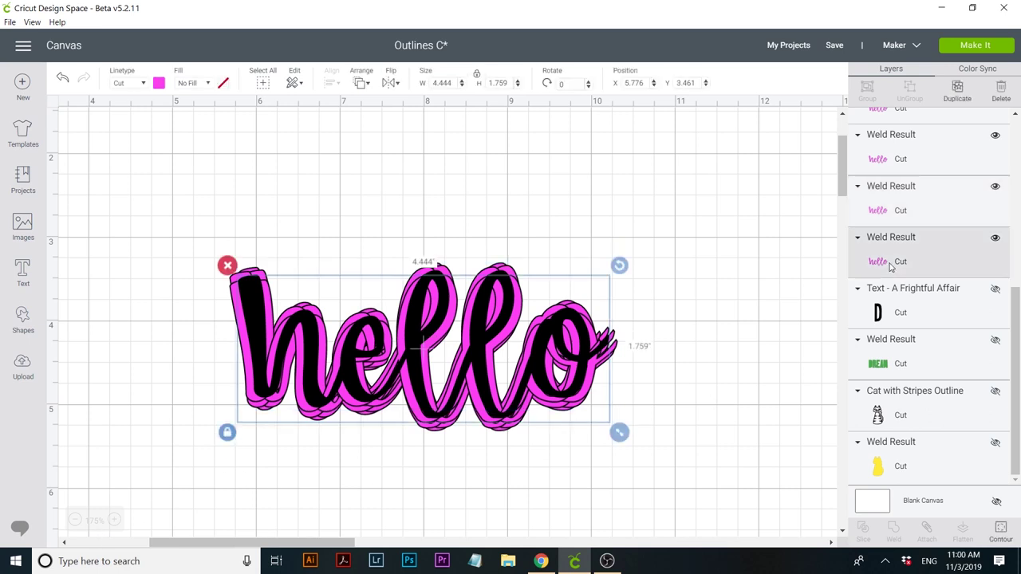
{"action": "left_click", "coordinate": [881, 210]}
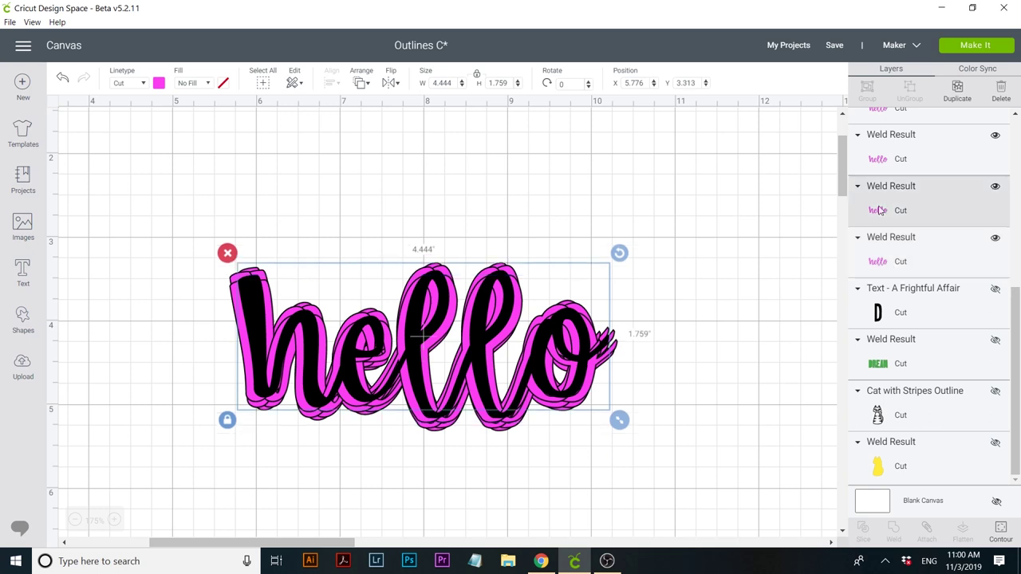
{"action": "left_click", "coordinate": [880, 241]}
{"action": "left_click", "coordinate": [879, 241]}
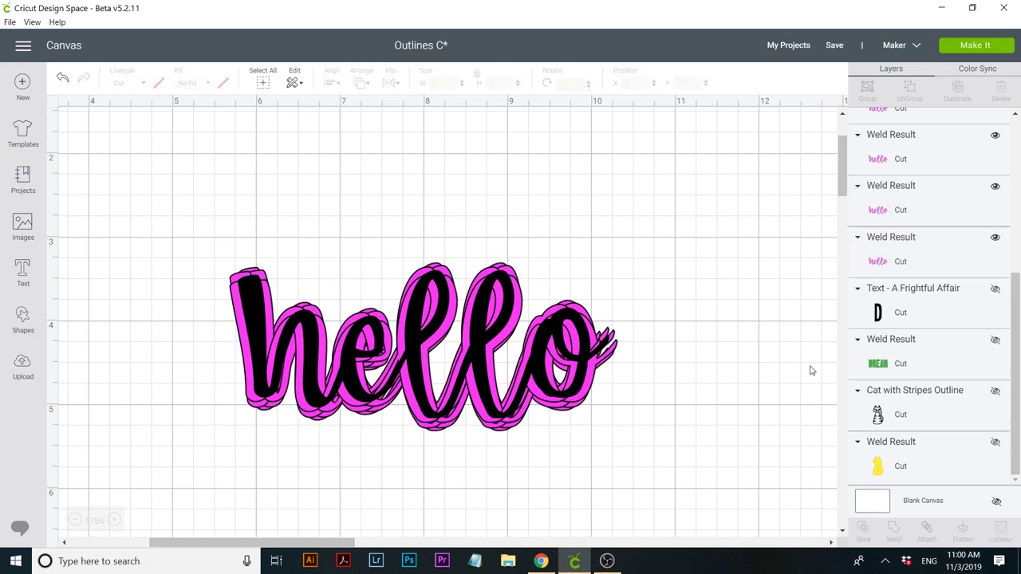
{"action": "left_click", "coordinate": [927, 269]}
{"action": "scroll", "coordinate": [926, 269], "scroll_direction": "up", "scroll_amount": 1}
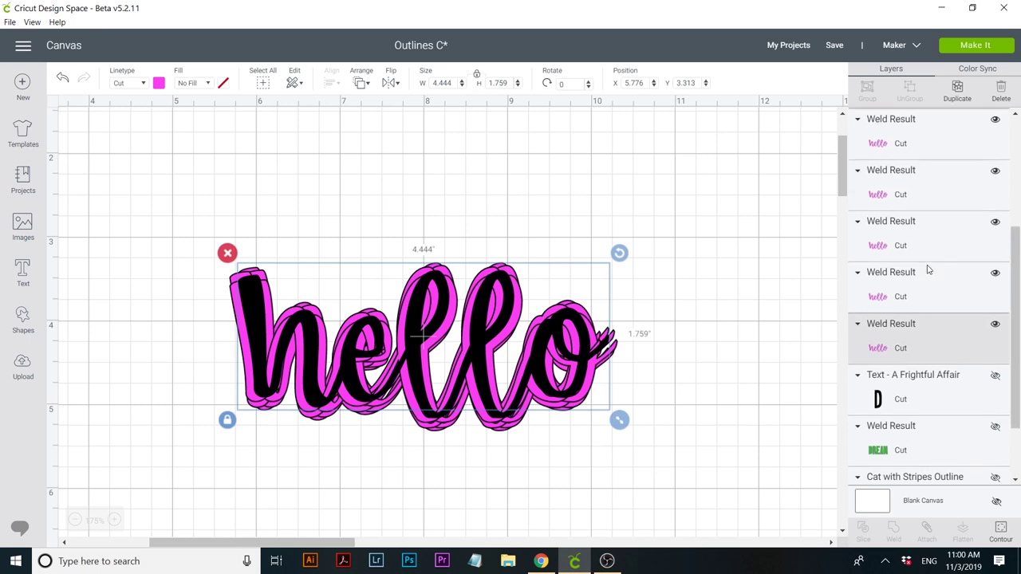
{"action": "scroll", "coordinate": [899, 188], "scroll_direction": "up", "scroll_amount": 2}
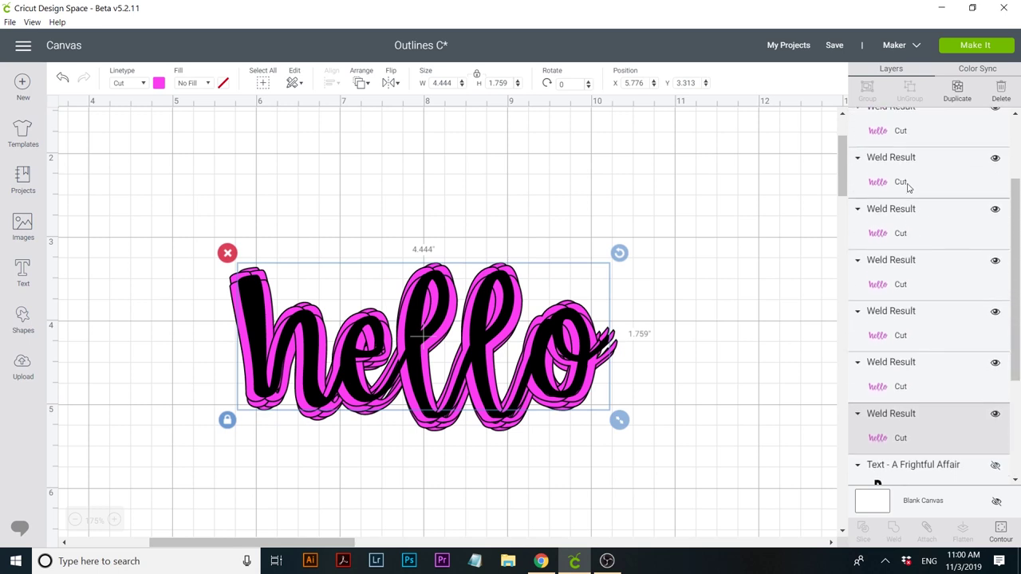
{"action": "scroll", "coordinate": [900, 191], "scroll_direction": "up", "scroll_amount": 1}
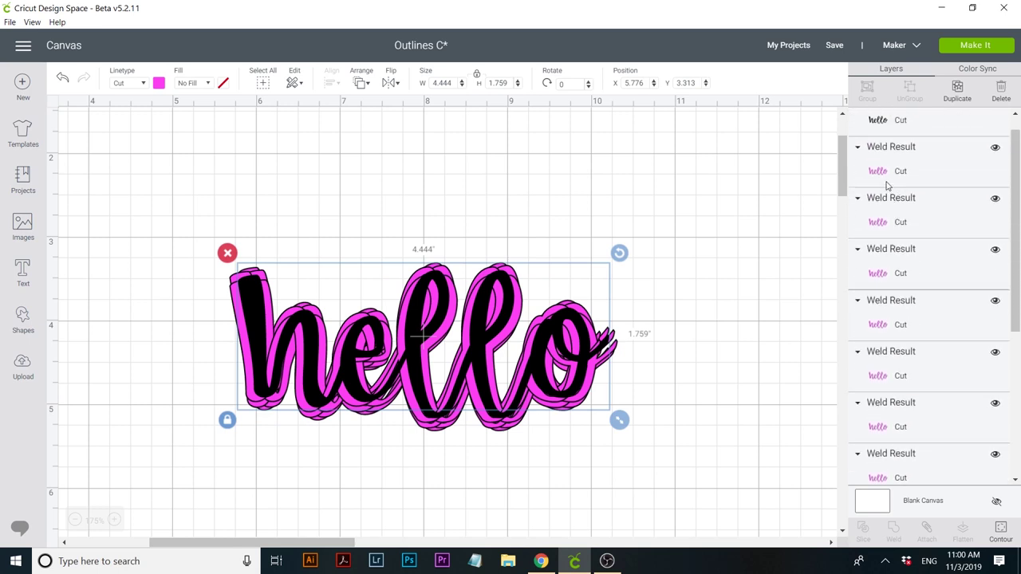
- Move the black hello clear of the outline to about X 11.183, Y 3.553 and weld all the magenta copies into one shape
{"action": "left_click", "coordinate": [74, 520]}
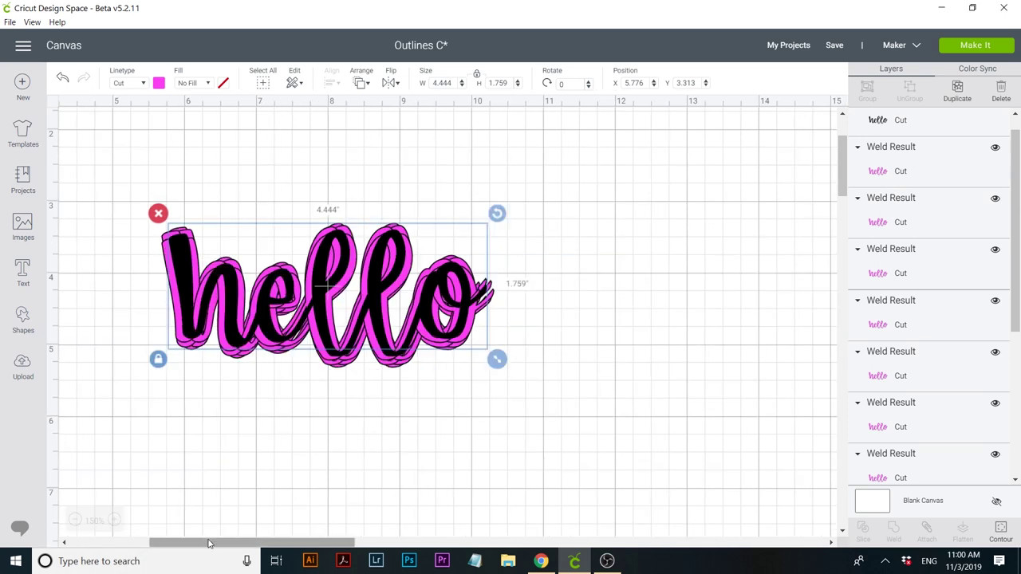
{"action": "left_click_drag", "start_coordinate": [255, 543], "coordinate": [239, 542]}
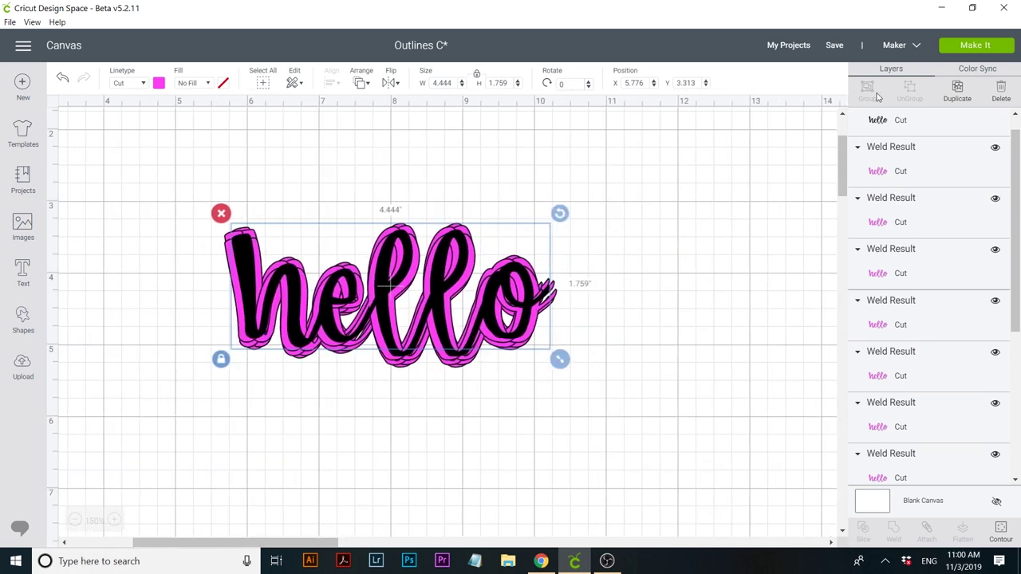
{"action": "left_click", "coordinate": [881, 120]}
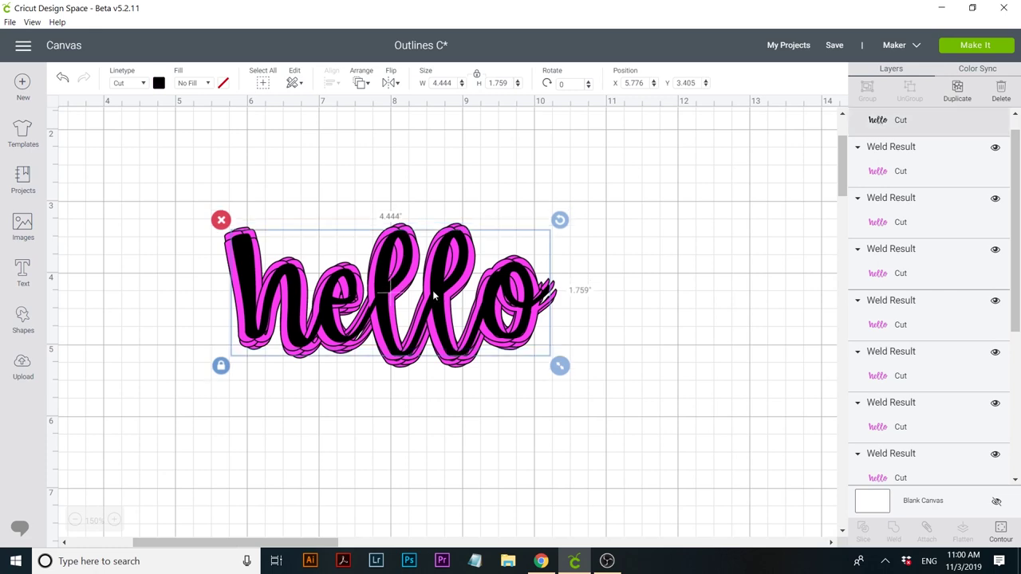
{"action": "left_click_drag", "start_coordinate": [435, 295], "coordinate": [822, 307]}
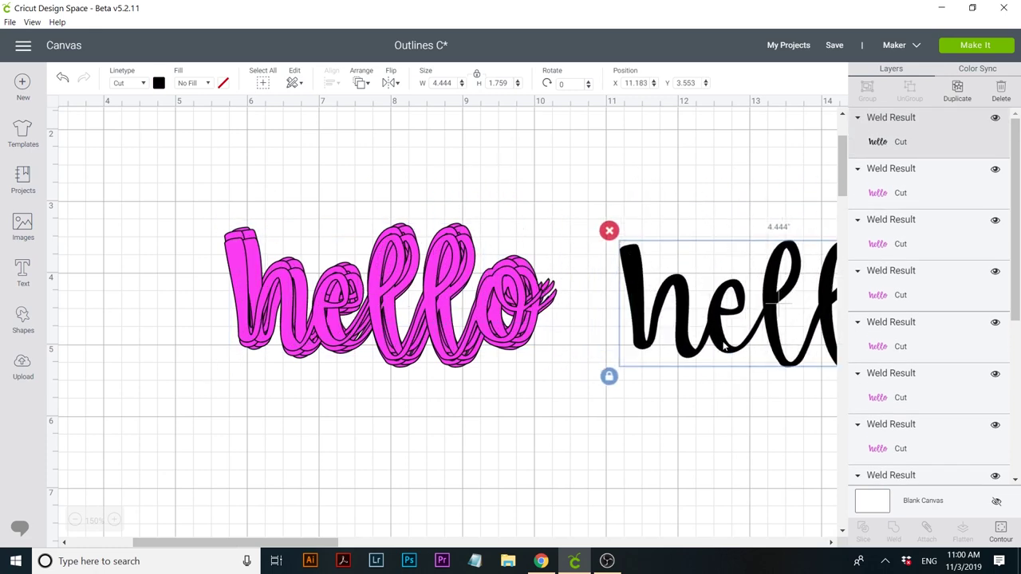
{"action": "left_click_drag", "start_coordinate": [183, 212], "coordinate": [534, 424]}
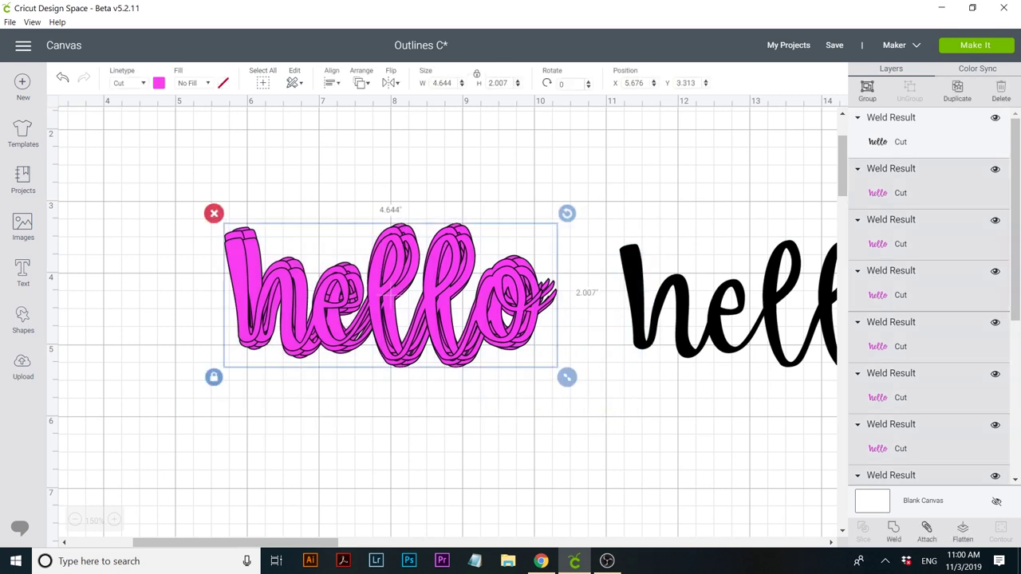
{"action": "left_click", "coordinate": [894, 539]}
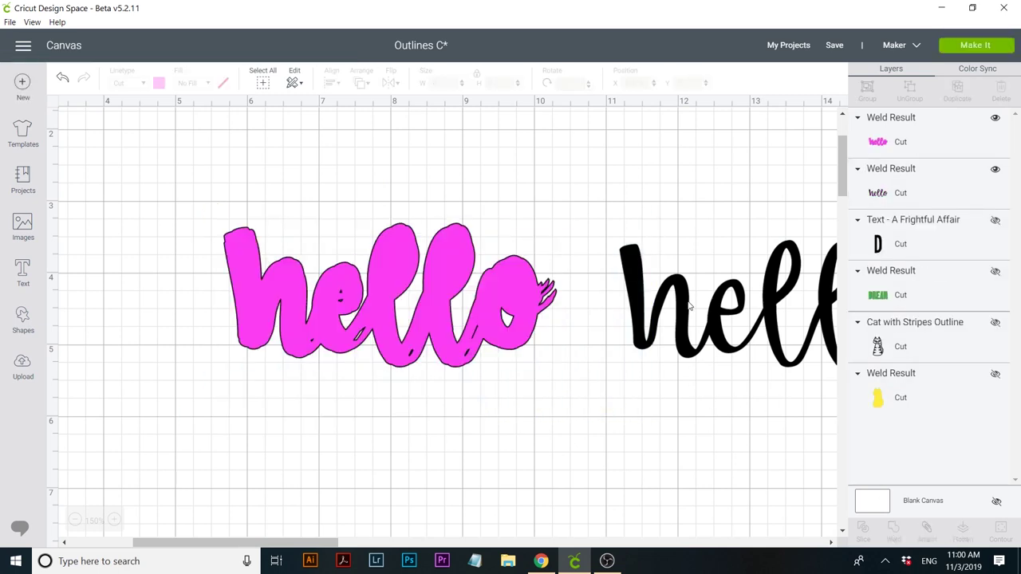
- Reorder the black hello in front of the magenta outline and place it below the outline at about X 5.692, Y 5.914
{"action": "left_click_drag", "start_coordinate": [726, 297], "coordinate": [355, 250]}
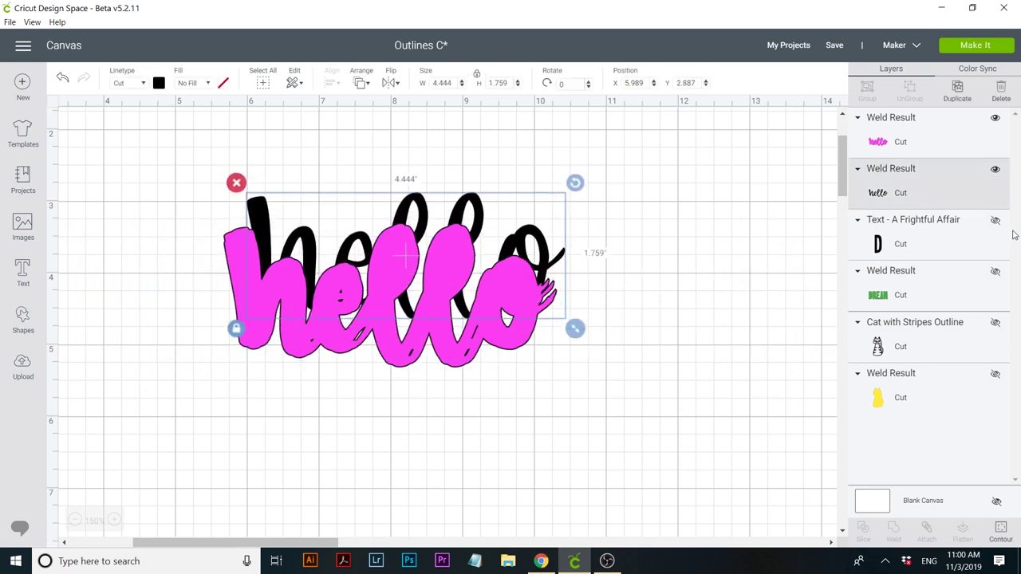
{"action": "left_click_drag", "start_coordinate": [875, 200], "coordinate": [869, 126]}
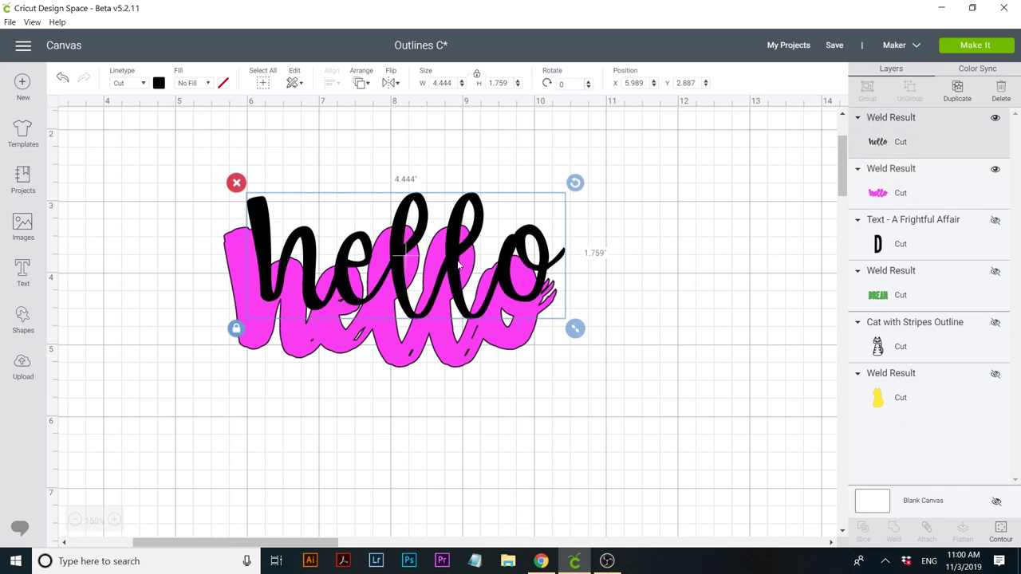
{"action": "left_click_drag", "start_coordinate": [459, 267], "coordinate": [436, 482]}
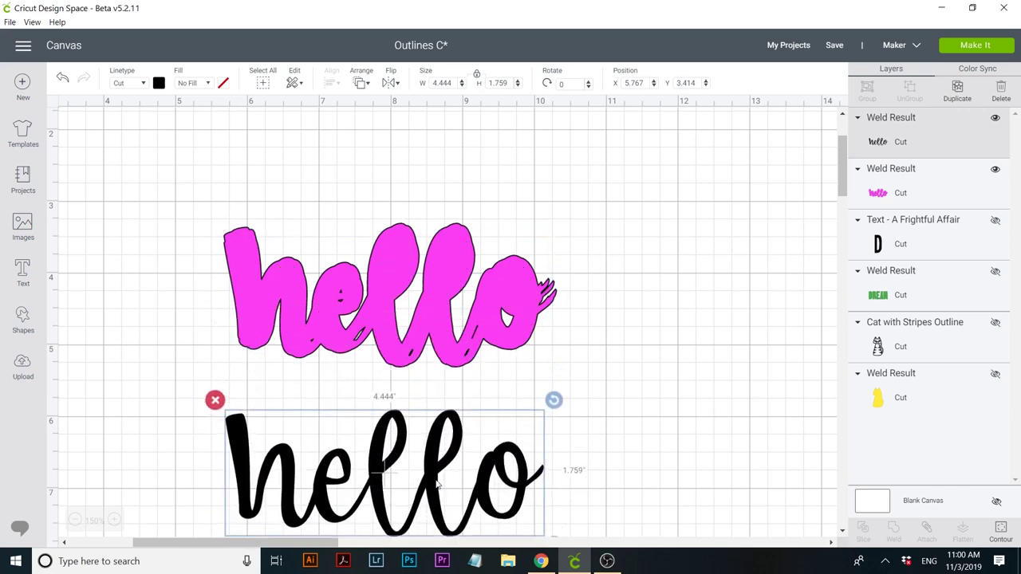
- Move the magenta outline to about X 3.836, Y 3.612 and hide all its small interior cutouts with Contour
{"action": "left_click", "coordinate": [116, 519]}
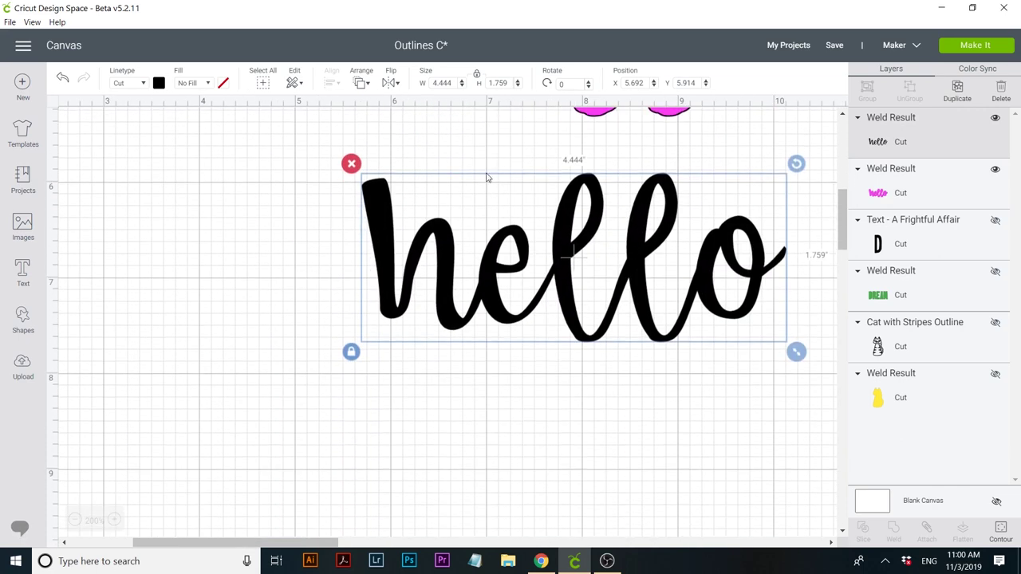
{"action": "scroll", "coordinate": [488, 177], "scroll_direction": "up", "scroll_amount": 5}
{"action": "left_click_drag", "start_coordinate": [627, 195], "coordinate": [449, 225]}
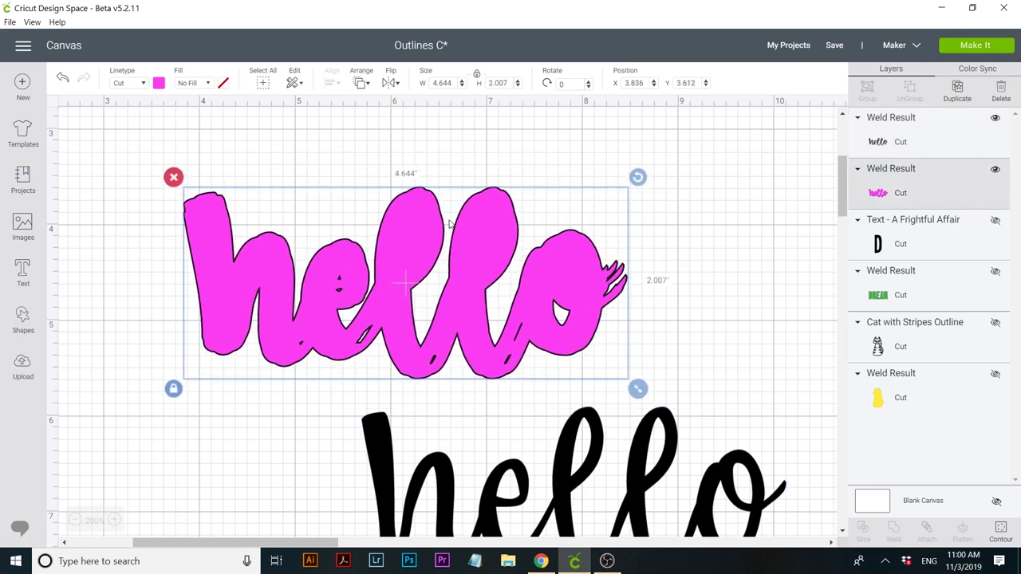
{"action": "left_click", "coordinate": [1003, 535]}
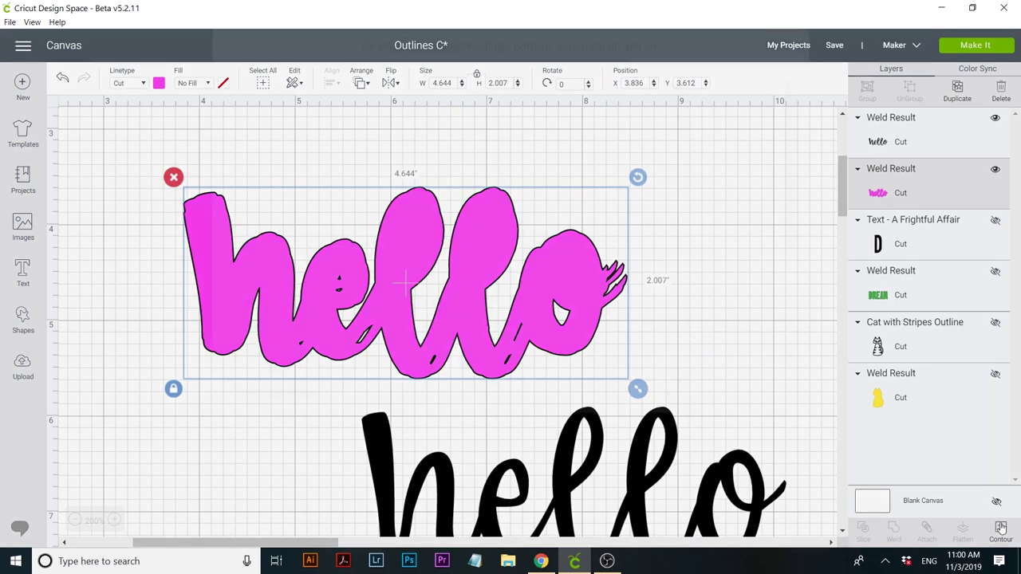
{"action": "left_click", "coordinate": [726, 168]}
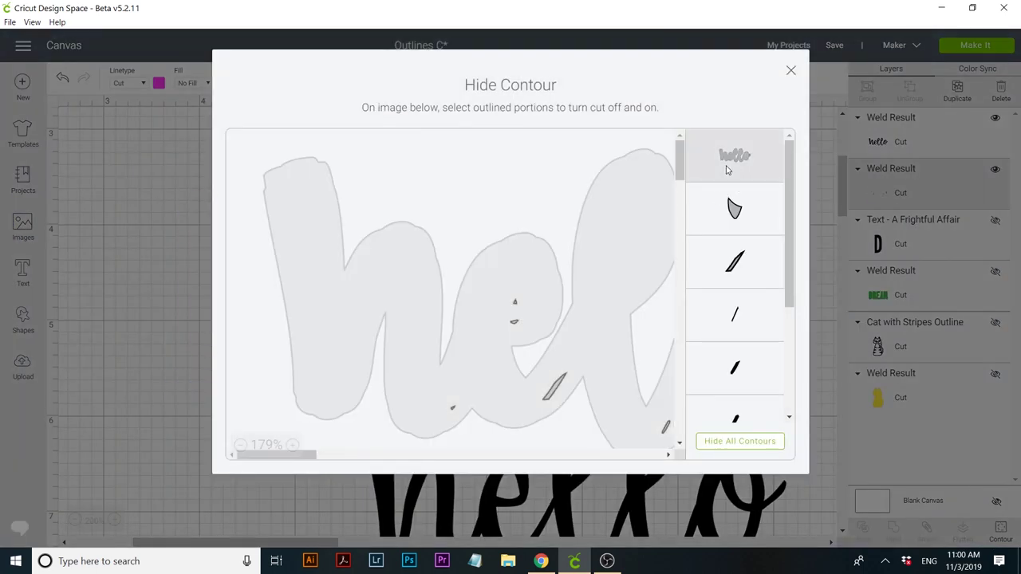
{"action": "left_click", "coordinate": [717, 454]}
{"action": "left_click", "coordinate": [791, 73]}
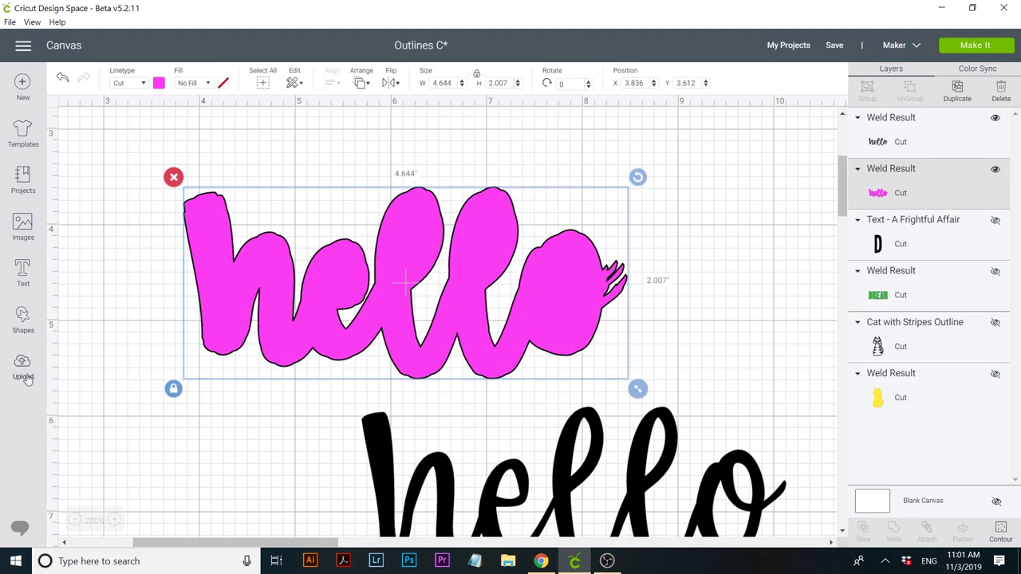
- Add a circle, reshape it into an oval about 0.507 by 0.461 inches, and fit it over the top of the magenta e
{"action": "left_click", "coordinate": [22, 319]}
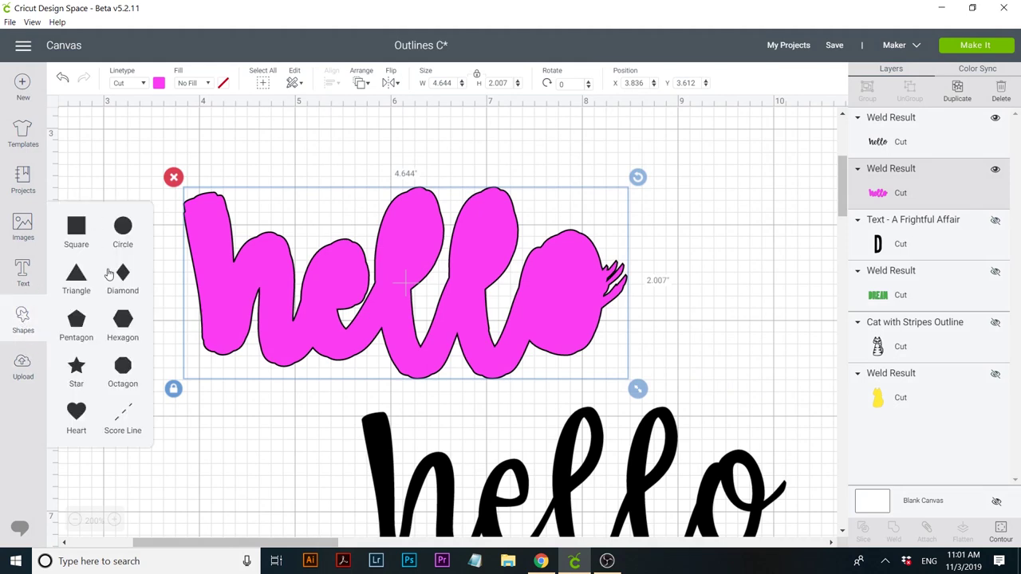
{"action": "left_click", "coordinate": [122, 229]}
{"action": "left_click_drag", "start_coordinate": [224, 200], "coordinate": [353, 364]}
{"action": "scroll", "coordinate": [354, 365], "scroll_direction": "up", "scroll_amount": 1}
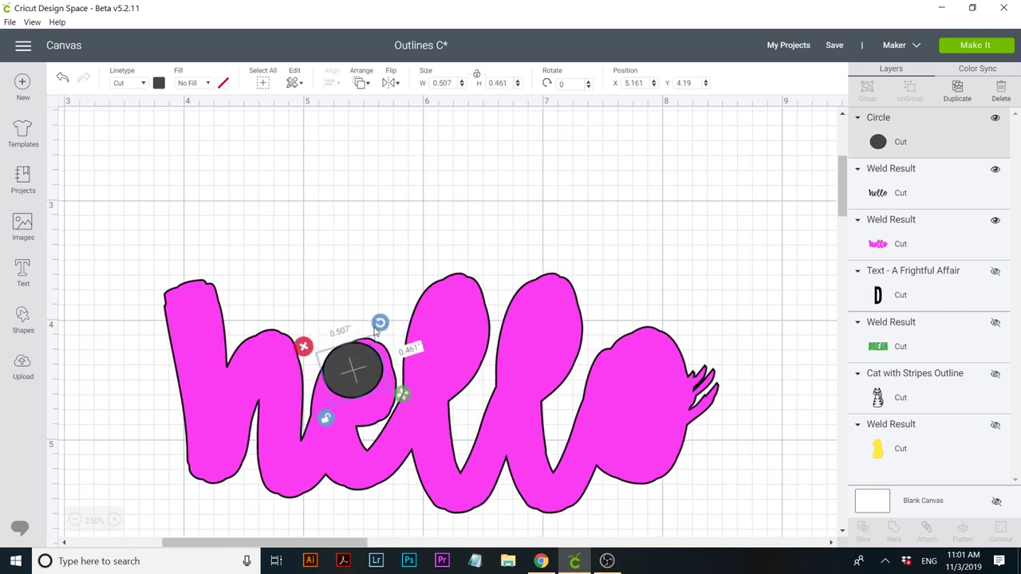
{"action": "left_click_drag", "start_coordinate": [401, 394], "coordinate": [397, 394]}
{"action": "scroll", "coordinate": [352, 366], "scroll_direction": "up", "scroll_amount": 1}
- Duplicate the oval twice and fit the rotated copies over the uneven right side of the magenta e
{"action": "key", "text": "ctrl+c"}
{"action": "key", "text": "ctrl+v"}
{"action": "key", "text": "ctrl+v"}
{"action": "left_click_drag", "start_coordinate": [531, 303], "coordinate": [496, 274]}
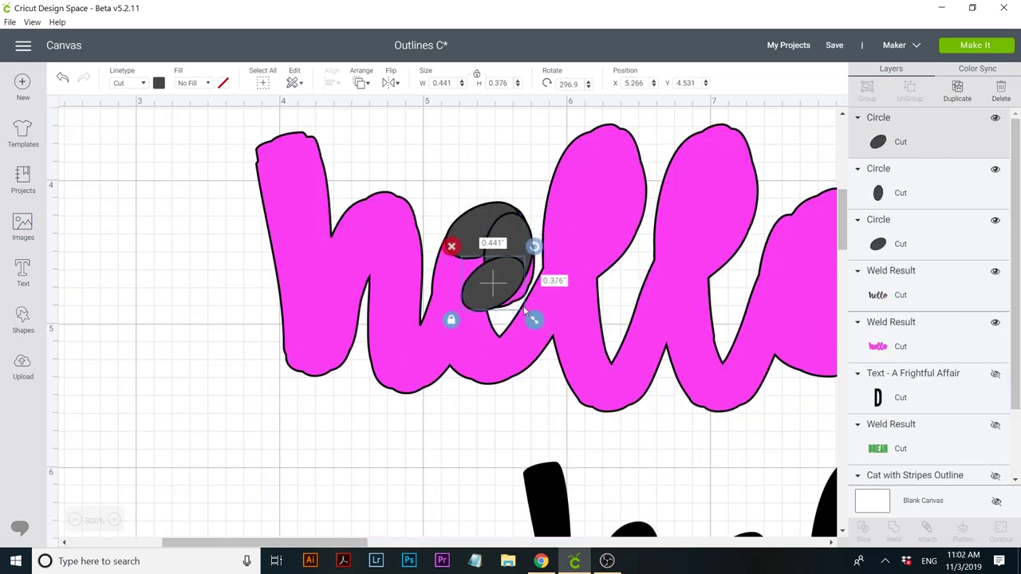
- Paste more ovals over the bottom of the e, the tops and bottoms of both l's, and the o's top and tail
{"action": "key", "text": "ctrl+v"}
{"action": "left_click_drag", "start_coordinate": [550, 370], "coordinate": [714, 156]}
{"action": "key", "text": "ctrl+v"}
{"action": "scroll", "coordinate": [447, 319], "scroll_direction": "right", "scroll_amount": 3}
{"action": "key", "text": "ctrl+v"}
{"action": "left_click_drag", "start_coordinate": [558, 240], "coordinate": [662, 271]}
{"action": "key", "text": "ctrl+v"}
{"action": "left_click_drag", "start_coordinate": [662, 215], "coordinate": [646, 198]}
- Paste another oval and fit it over the hump of the magenta h, about 0.448 by 0.289 inches
{"action": "key", "text": "ctrl+v"}
{"action": "left_click_drag", "start_coordinate": [574, 196], "coordinate": [254, 276]}
{"action": "scroll", "coordinate": [479, 367], "scroll_direction": "left", "scroll_amount": 3}
{"action": "key", "text": "ctrl+v"}
{"action": "scroll", "coordinate": [502, 399], "scroll_direction": "up", "scroll_amount": 1}
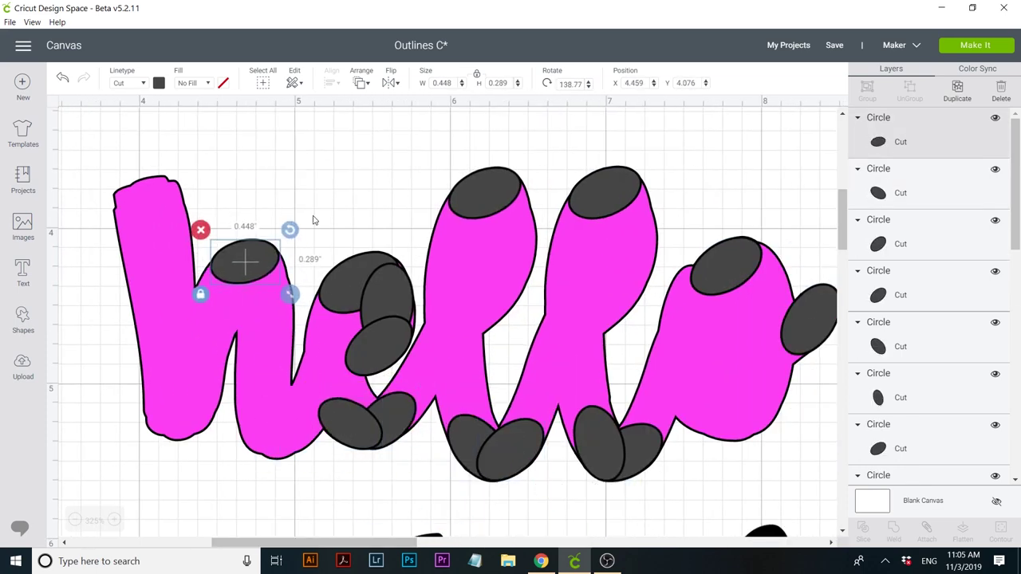
- Paste further ovals over the top, the upper left edge and both feet of the magenta h
{"action": "left_click_drag", "start_coordinate": [287, 228], "coordinate": [249, 204]}
{"action": "scroll", "coordinate": [319, 335], "scroll_direction": "up", "scroll_amount": 1}
{"action": "key", "text": "ctrl+v"}
{"action": "scroll", "coordinate": [342, 339], "scroll_direction": "down", "scroll_amount": 3}
{"action": "left_click_drag", "start_coordinate": [385, 274], "coordinate": [229, 373]}
{"action": "left_click", "coordinate": [326, 471]}
{"action": "left_click_drag", "start_coordinate": [326, 471], "coordinate": [120, 410]}
{"action": "scroll", "coordinate": [203, 354], "scroll_direction": "up", "scroll_amount": 6}
- Weld the magenta hello outline and all the dark ovals into one smooth shape
{"action": "scroll", "coordinate": [381, 547], "scroll_direction": "down", "scroll_amount": 3}
{"action": "left_click_drag", "start_coordinate": [382, 547], "coordinate": [332, 547]}
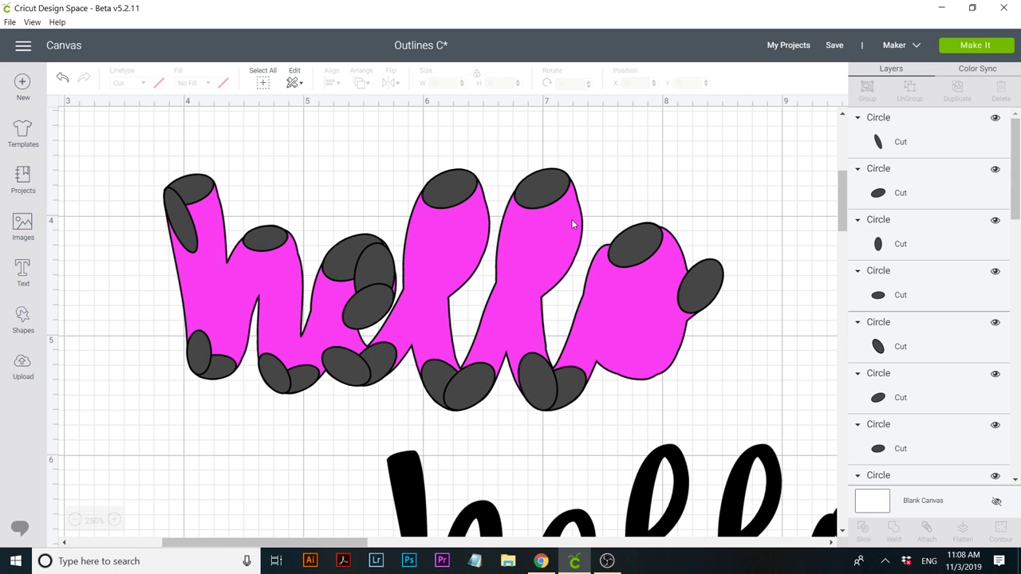
{"action": "left_click_drag", "start_coordinate": [131, 116], "coordinate": [754, 427]}
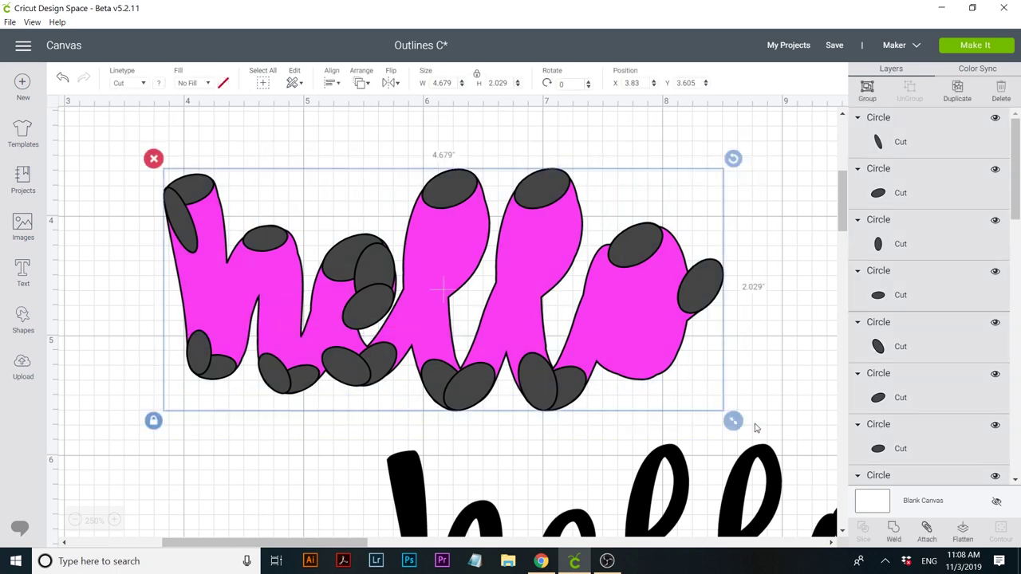
{"action": "left_click", "coordinate": [890, 537]}
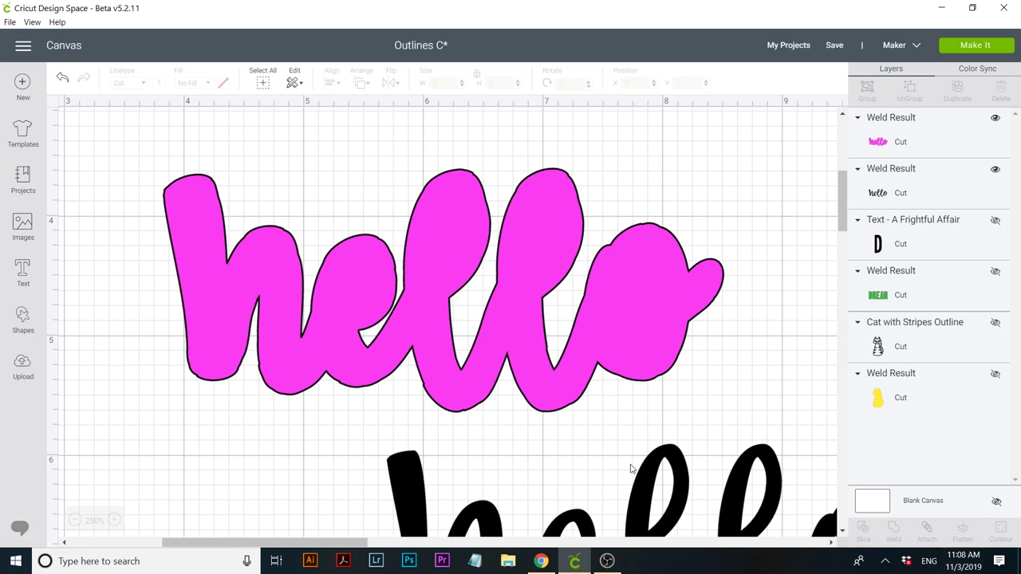
- Place the black hello in front of the magenta outline and centre it inside, at about X 3.937, Y 3.72
{"action": "left_click_drag", "start_coordinate": [646, 474], "coordinate": [495, 324]}
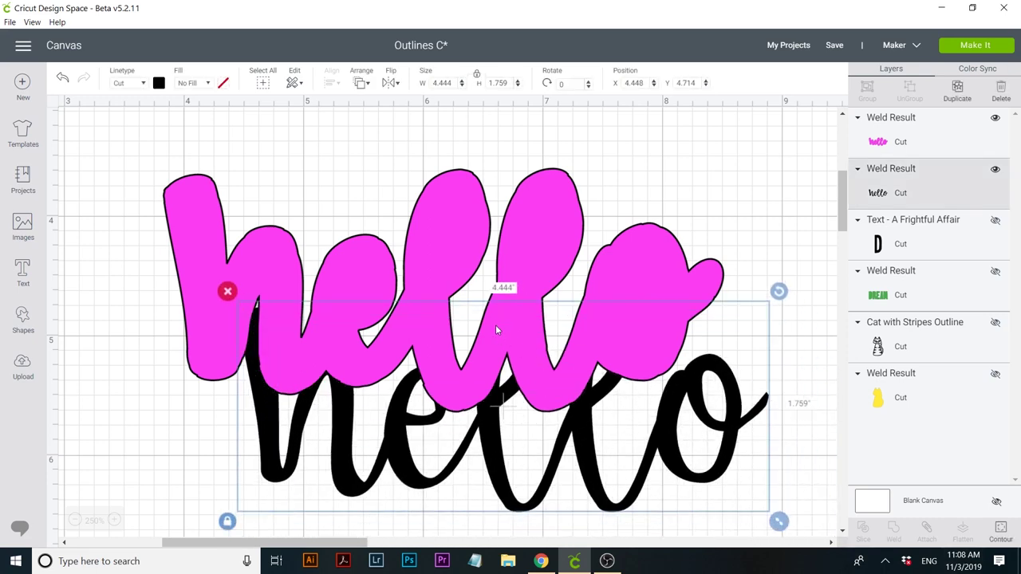
{"action": "left_click_drag", "start_coordinate": [879, 189], "coordinate": [876, 119]}
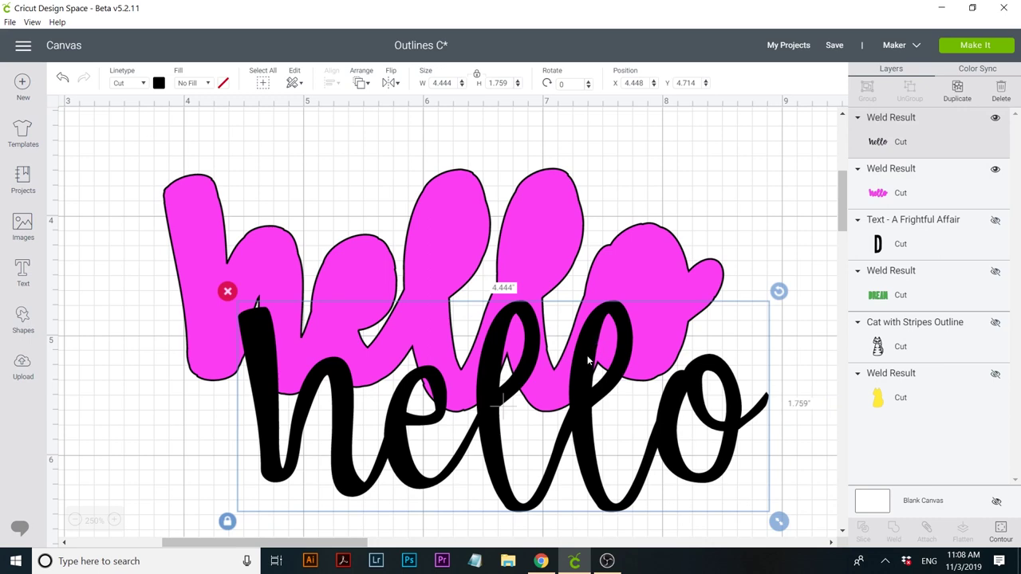
{"action": "left_click_drag", "start_coordinate": [593, 358], "coordinate": [526, 238]}
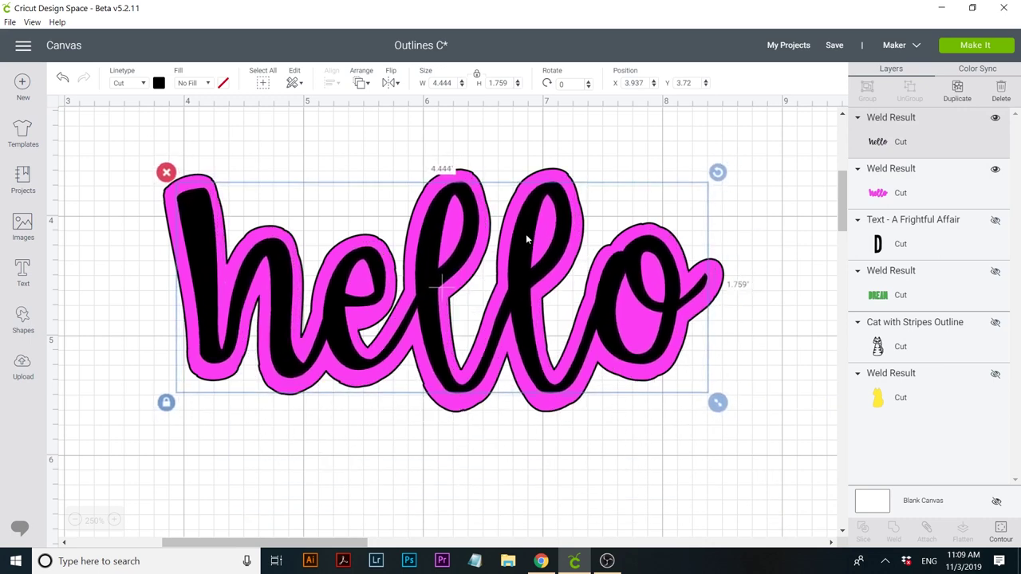
- Examine the magenta border around the black hello up close, from the h to the tail of the o
{"action": "left_click", "coordinate": [115, 521]}
{"action": "left_click", "coordinate": [116, 521]}
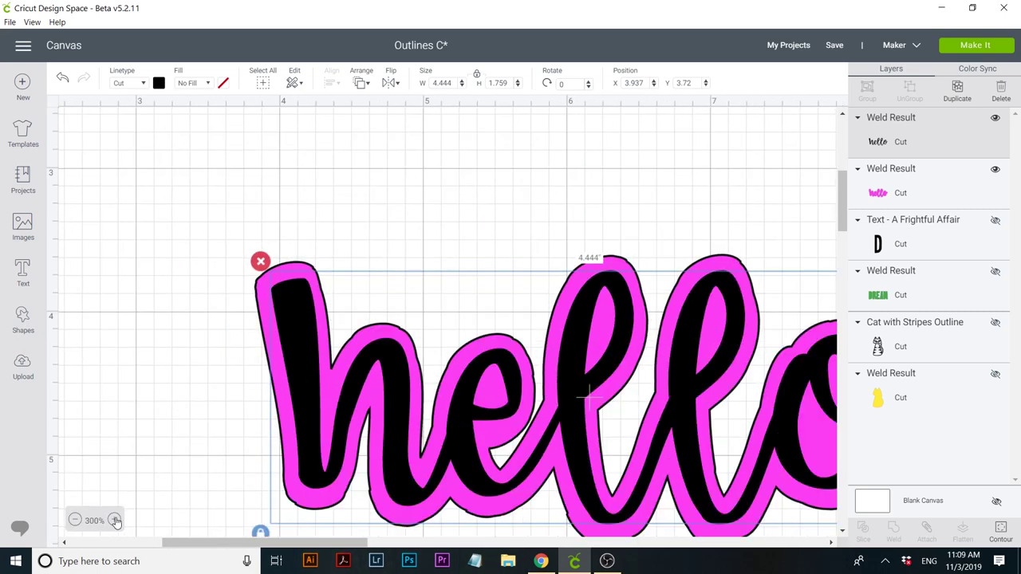
{"action": "left_click", "coordinate": [116, 521]}
{"action": "left_click", "coordinate": [116, 521]}
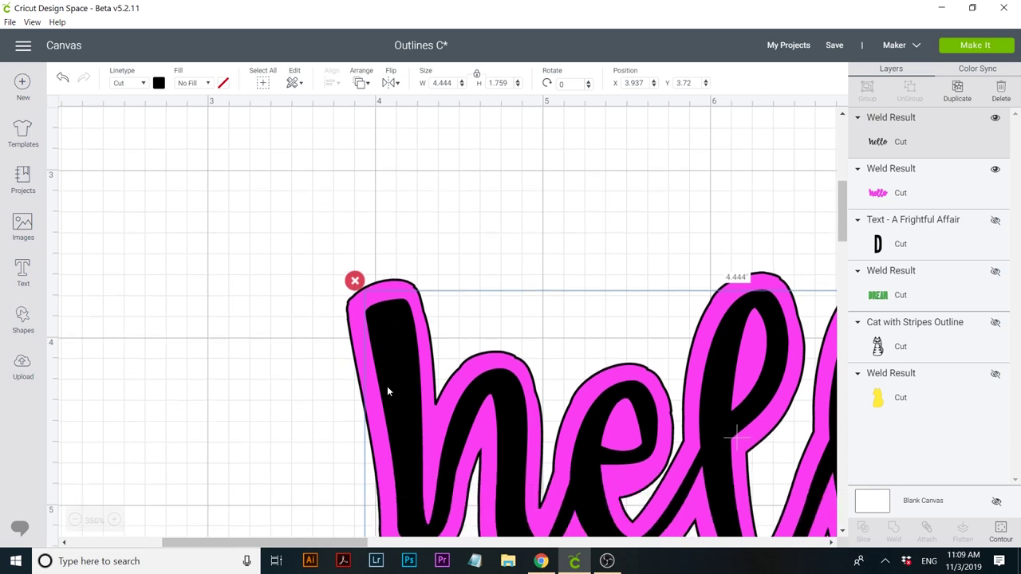
{"action": "scroll", "coordinate": [387, 391], "scroll_direction": "down", "scroll_amount": 3}
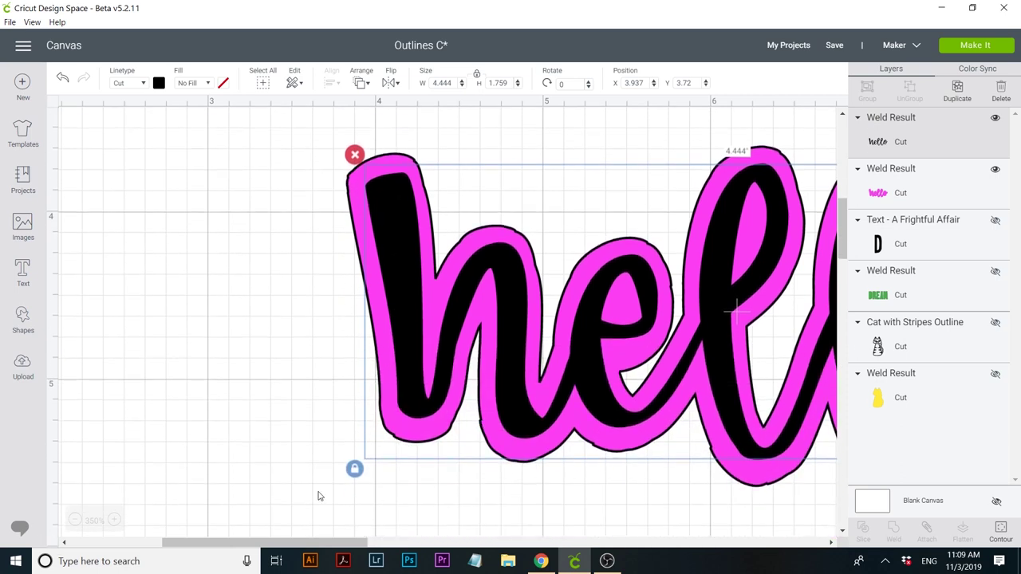
{"action": "left_click_drag", "start_coordinate": [266, 543], "coordinate": [348, 547]}
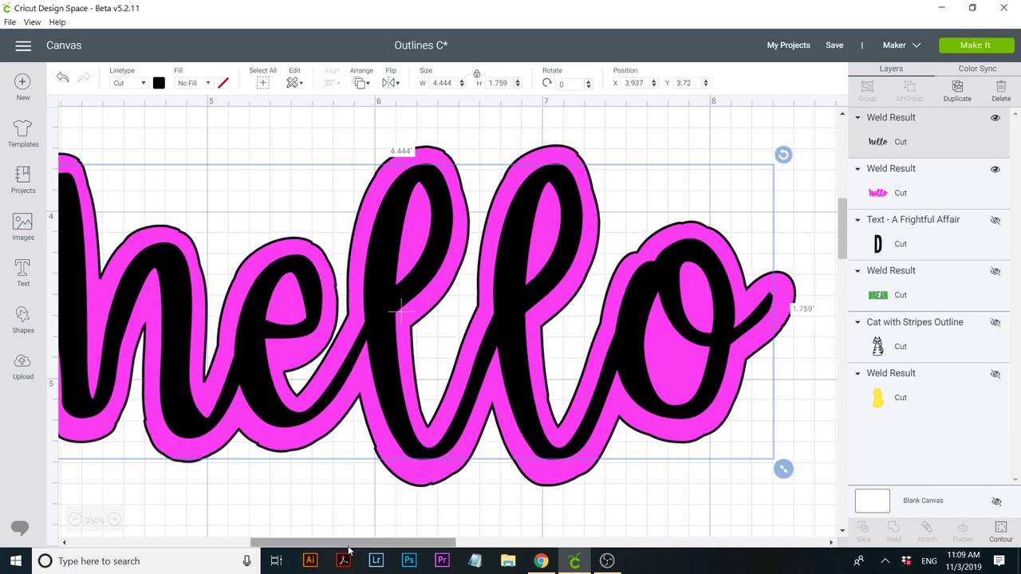
{"action": "left_click_drag", "start_coordinate": [353, 547], "coordinate": [319, 547]}
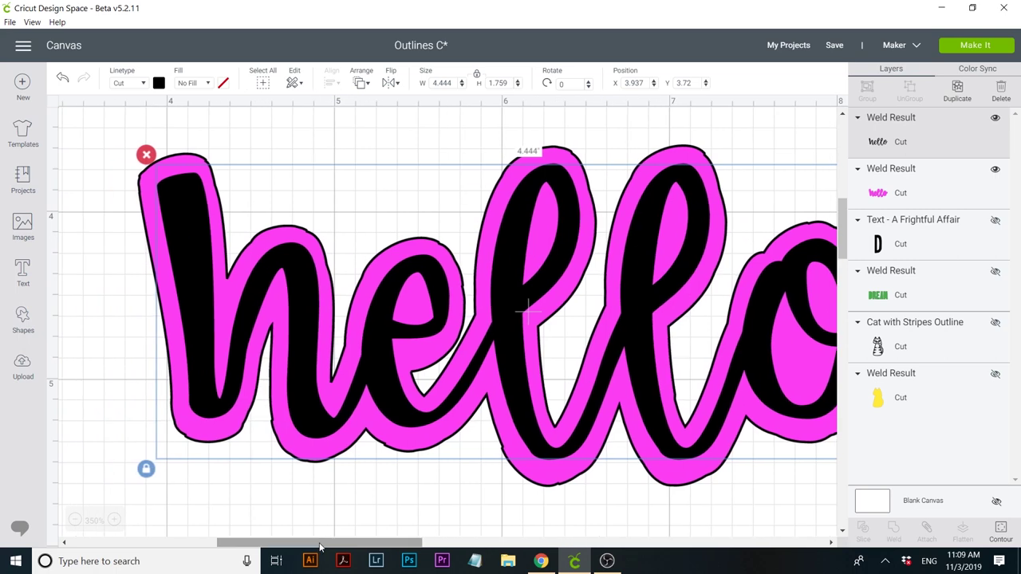
- Examine the complete outlined hello at a smaller scale, down to 200% zoom
{"action": "left_click", "coordinate": [75, 520]}
{"action": "left_click", "coordinate": [75, 520]}
{"action": "left_click", "coordinate": [74, 520]}
{"action": "scroll", "coordinate": [74, 520], "scroll_direction": "left", "scroll_amount": 2}
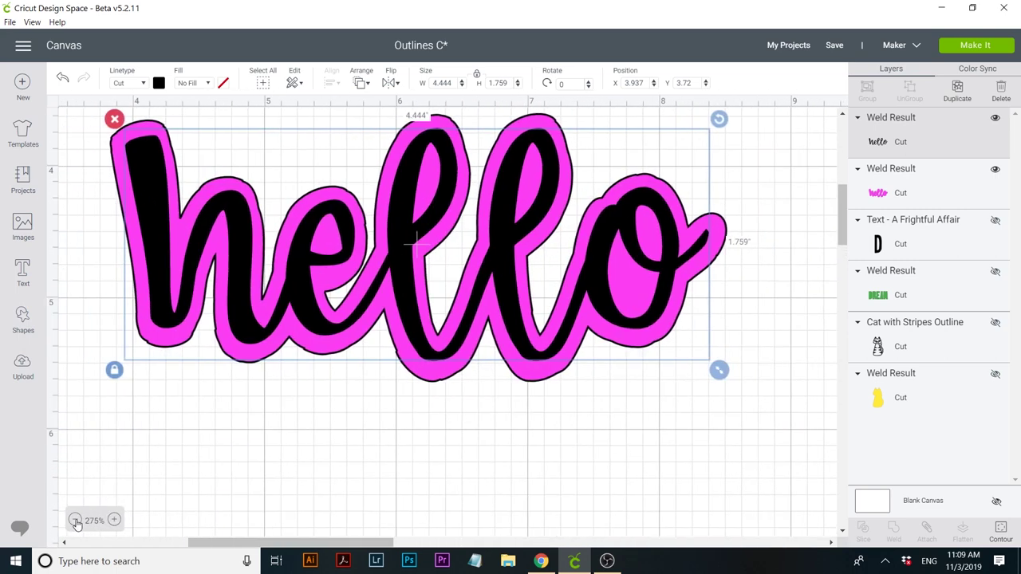
{"action": "left_click", "coordinate": [74, 520]}
{"action": "scroll", "coordinate": [233, 303], "scroll_direction": "up", "scroll_amount": 3}
{"action": "scroll", "coordinate": [233, 303], "scroll_direction": "down", "scroll_amount": 2}
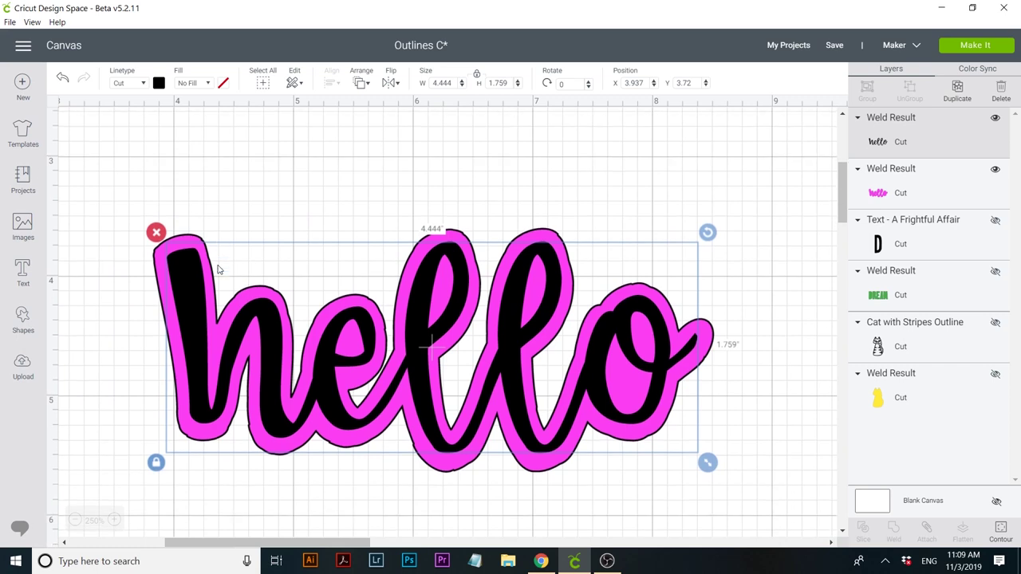
{"action": "left_click", "coordinate": [74, 520]}
{"action": "left_click", "coordinate": [74, 520]}
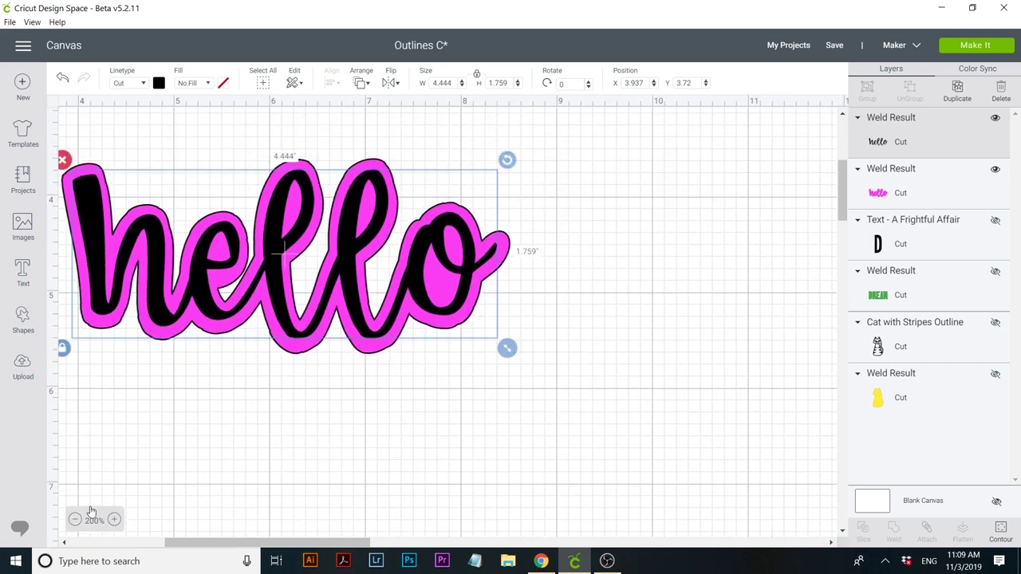
{"action": "scroll", "coordinate": [175, 494], "scroll_direction": "up", "scroll_amount": 2}
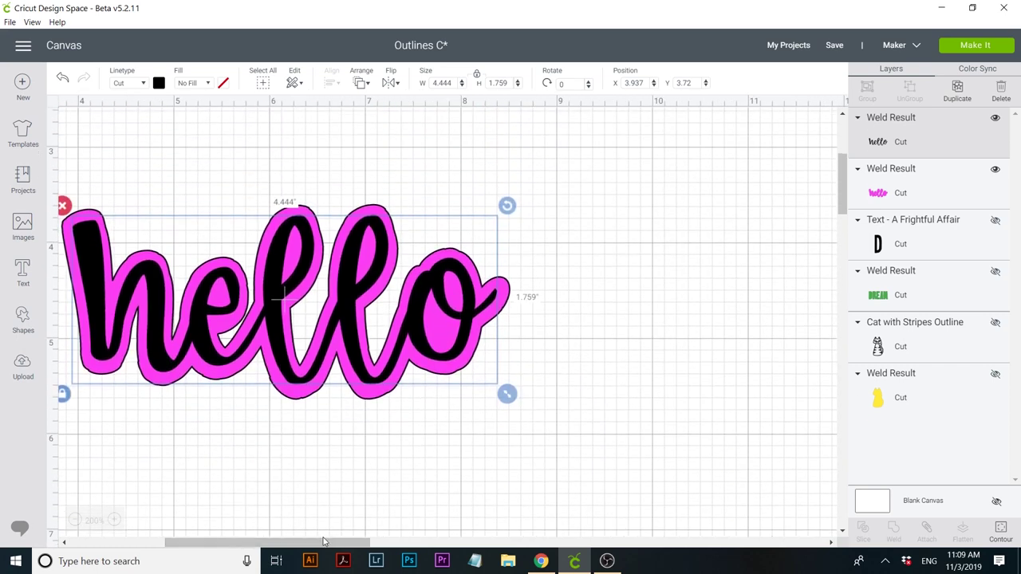
{"action": "left_click_drag", "start_coordinate": [333, 542], "coordinate": [316, 543]}
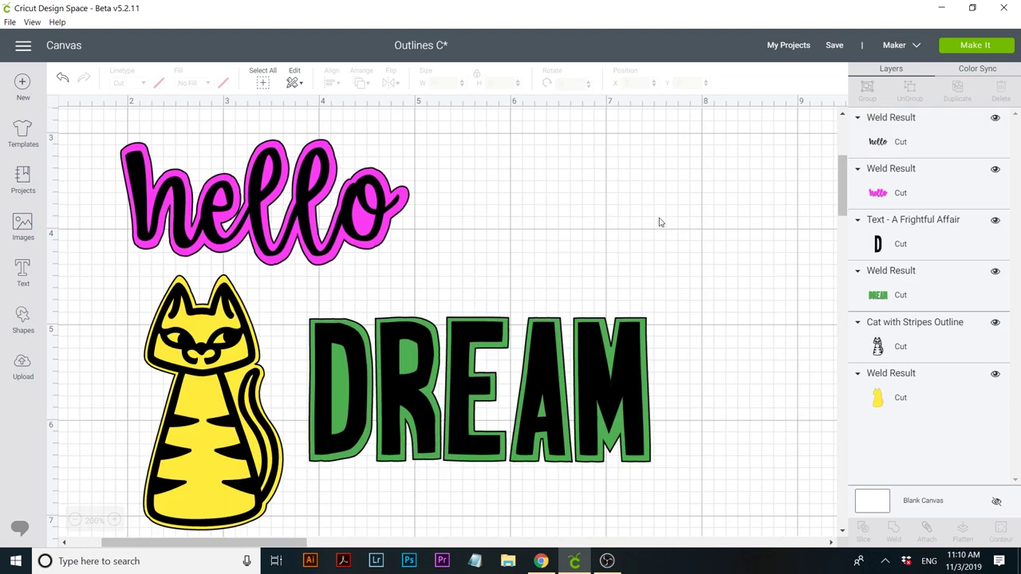